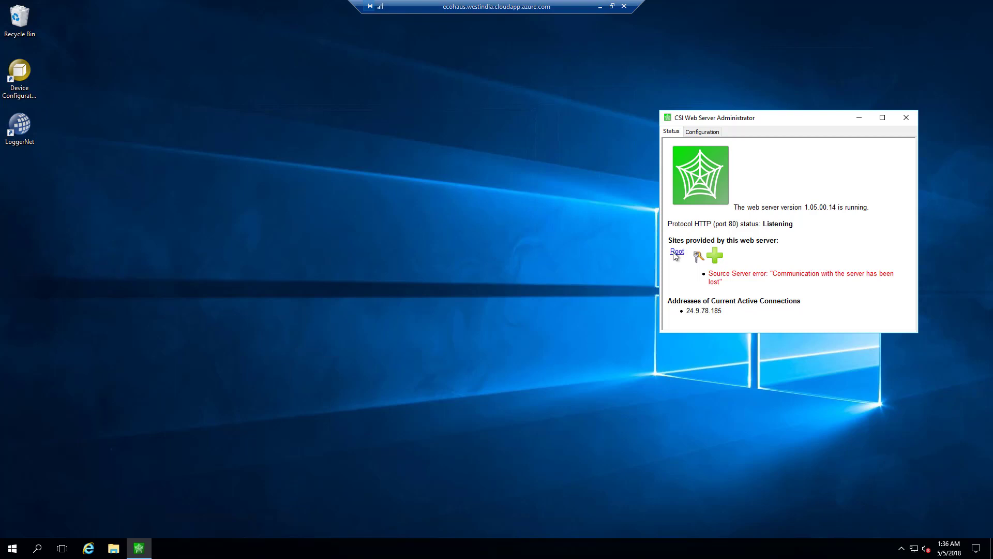
Step: Add a 'dashboard' subdirectory site under Root in CSI Web Server Administrator
{"action": "left_click", "coordinate": [715, 256]}
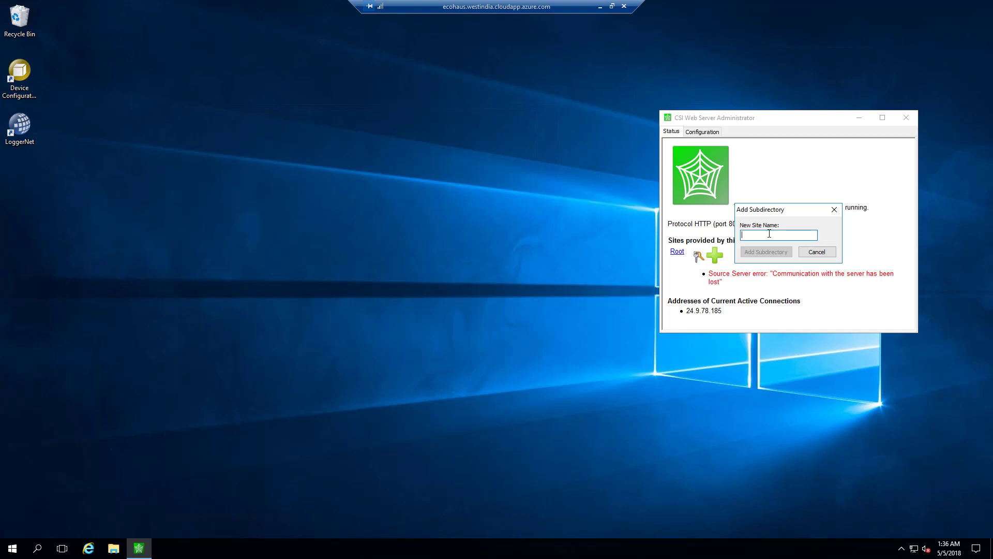
{"action": "type", "text": "dashboard"}
{"action": "left_click", "coordinate": [785, 250]}
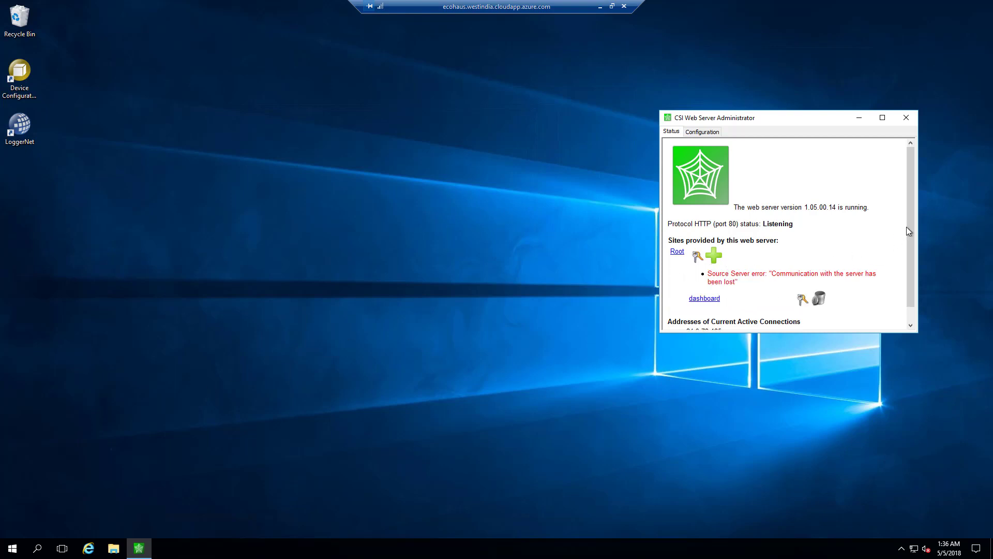
{"action": "scroll", "coordinate": [911, 231], "scroll_direction": "down", "scroll_amount": 1}
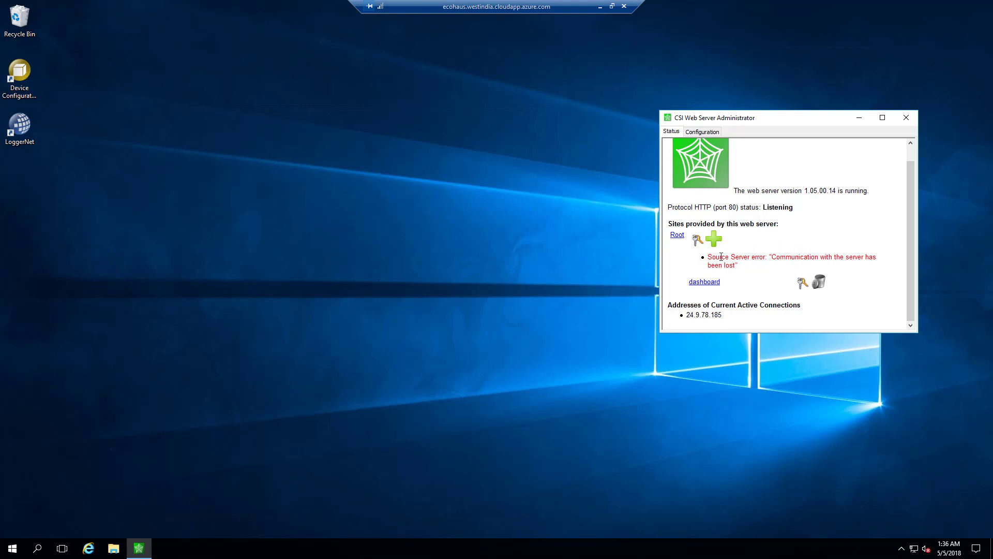
Step: Launch LoggerNet, open the Status Monitor showing EcoHaus on line, and resize it taller and narrower
{"action": "left_click", "coordinate": [21, 133]}
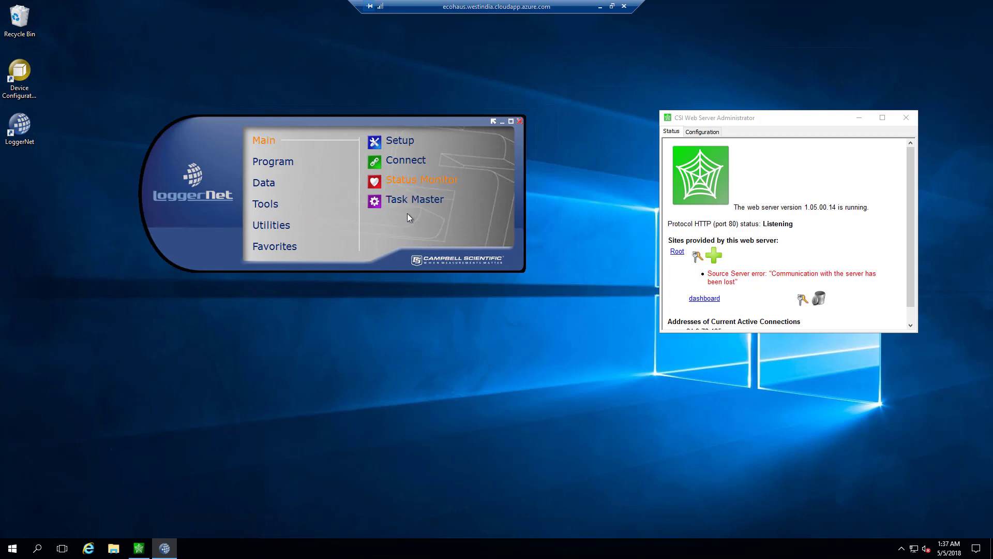
{"action": "left_click", "coordinate": [414, 180]}
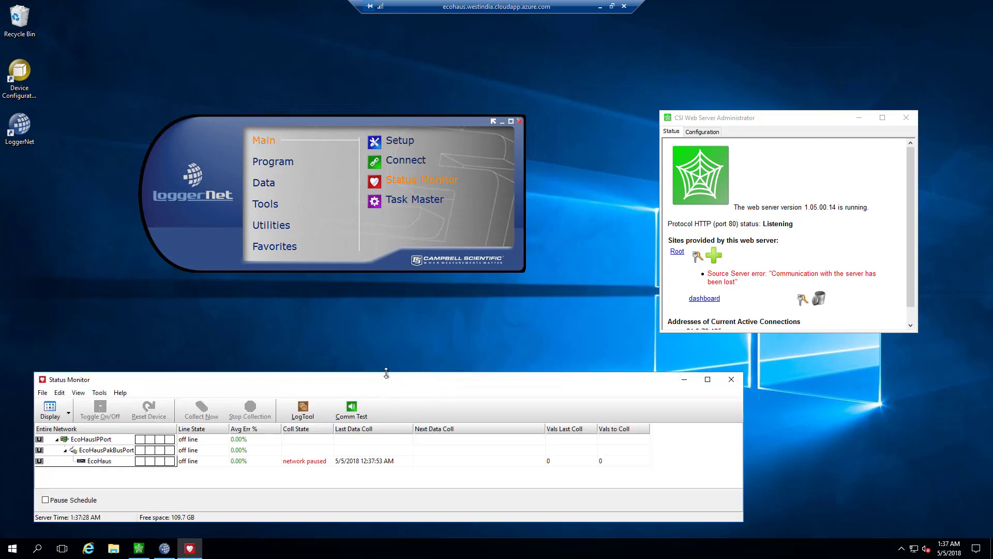
{"action": "left_click_drag", "start_coordinate": [385, 372], "coordinate": [385, 330]}
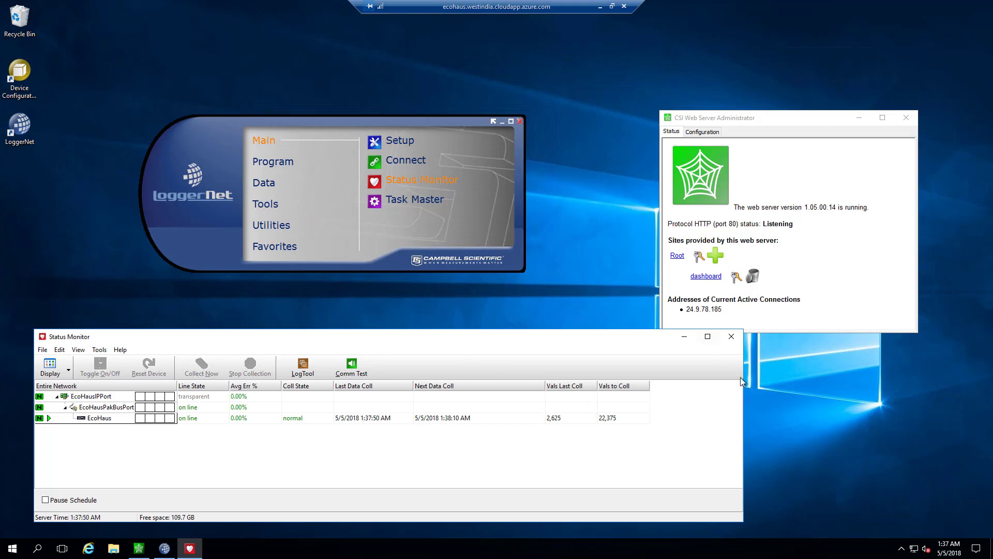
{"action": "left_click_drag", "start_coordinate": [743, 384], "coordinate": [552, 378]}
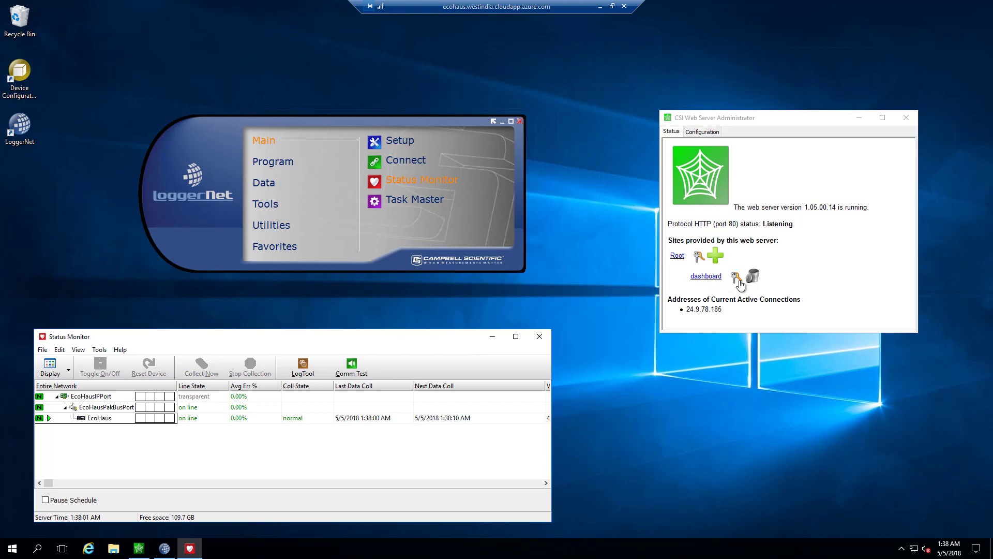
{"action": "left_click", "coordinate": [739, 279]}
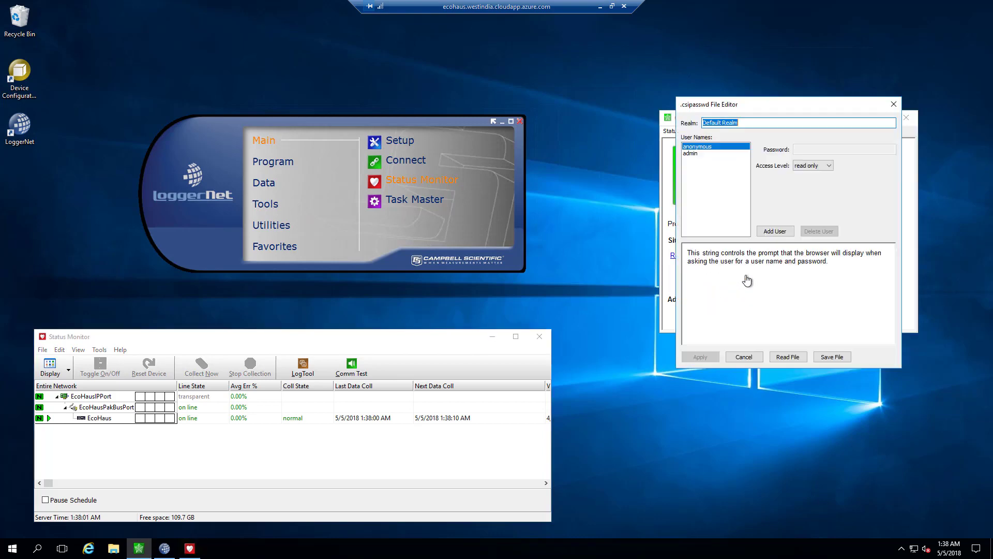
{"action": "left_click", "coordinate": [694, 154]}
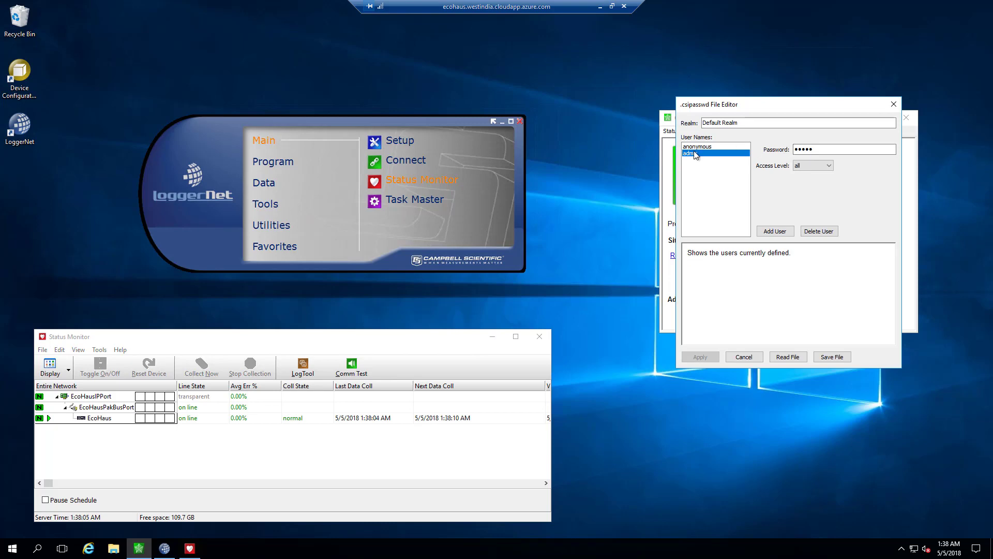
{"action": "left_click", "coordinate": [744, 357]}
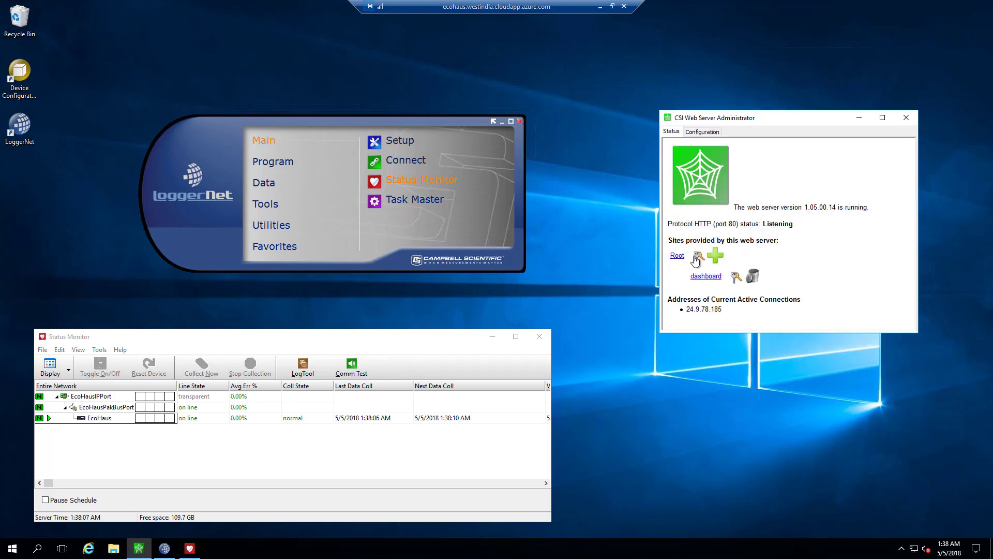
{"action": "left_click", "coordinate": [697, 257]}
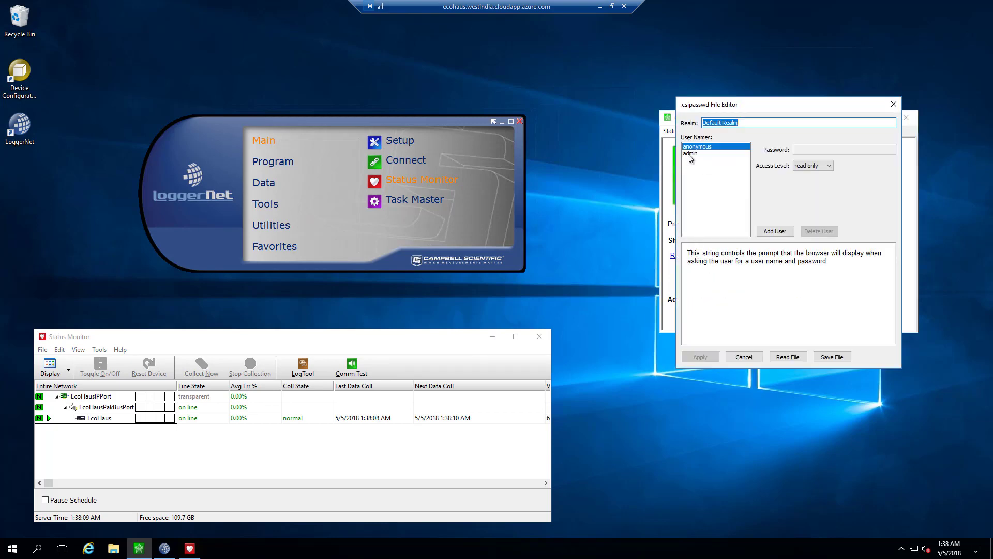
{"action": "left_click", "coordinate": [692, 154]}
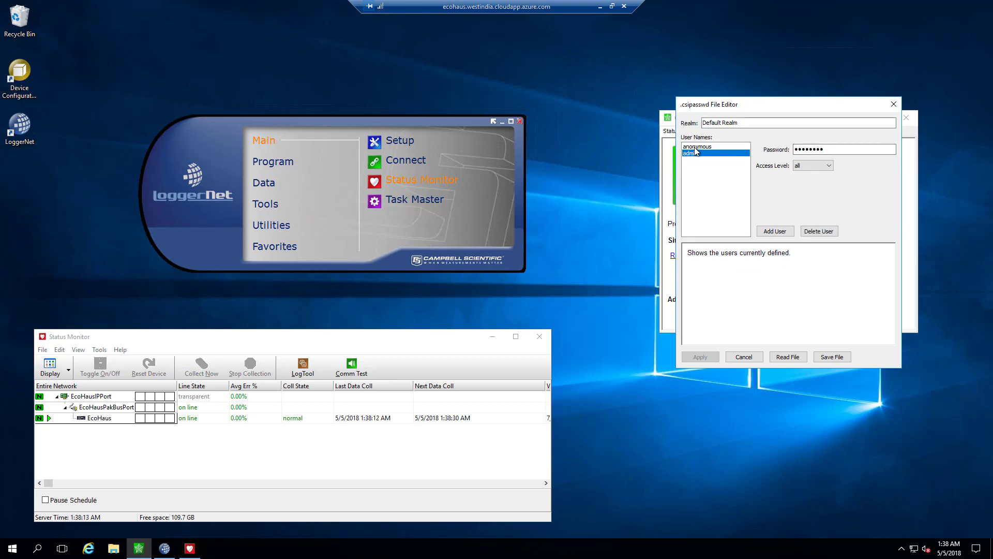
{"action": "left_click_drag", "start_coordinate": [739, 105], "coordinate": [776, 223]}
{"action": "left_click_drag", "start_coordinate": [782, 267], "coordinate": [763, 201]}
{"action": "left_click", "coordinate": [841, 243]}
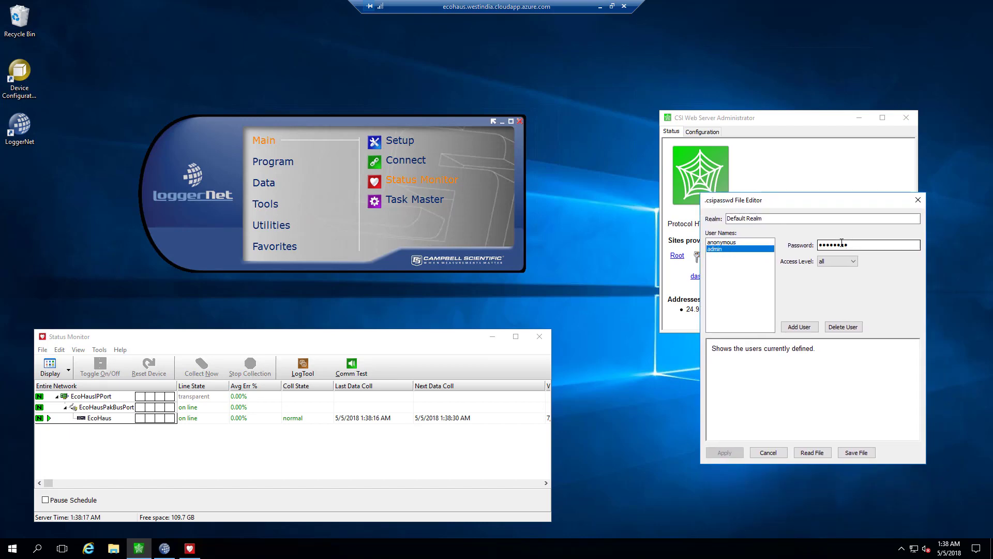
{"action": "left_click", "coordinate": [768, 452]}
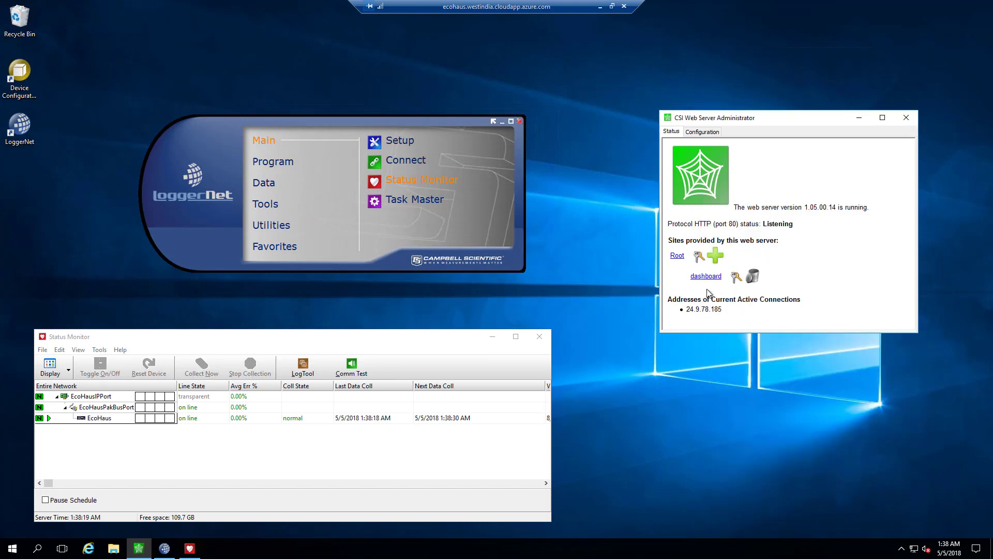
{"action": "left_click", "coordinate": [739, 280]}
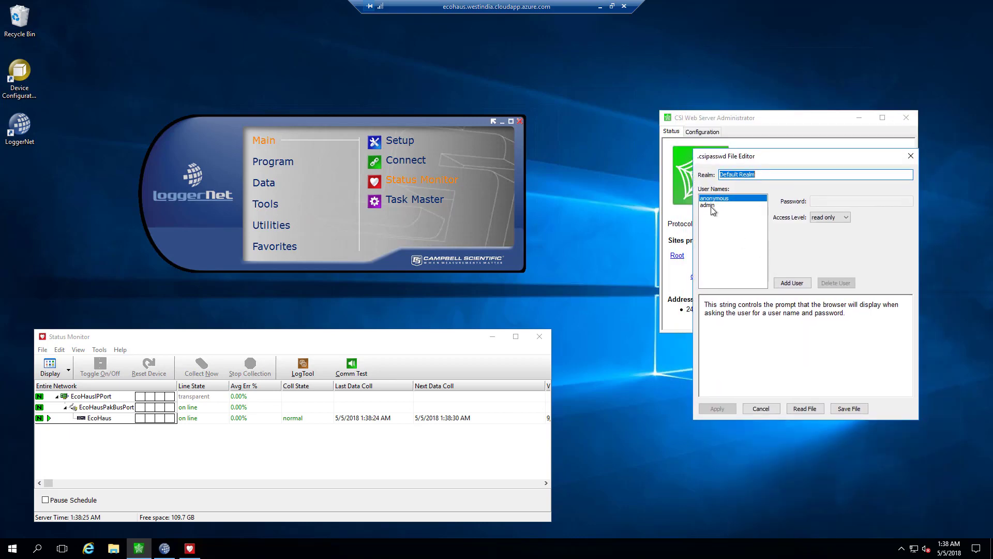
{"action": "left_click", "coordinate": [711, 205]}
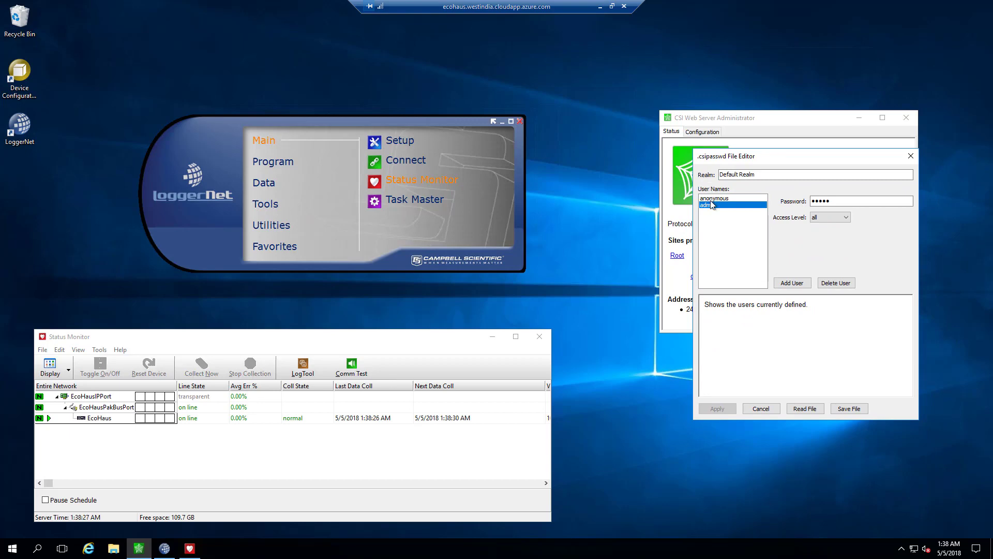
{"action": "left_click", "coordinate": [712, 200]}
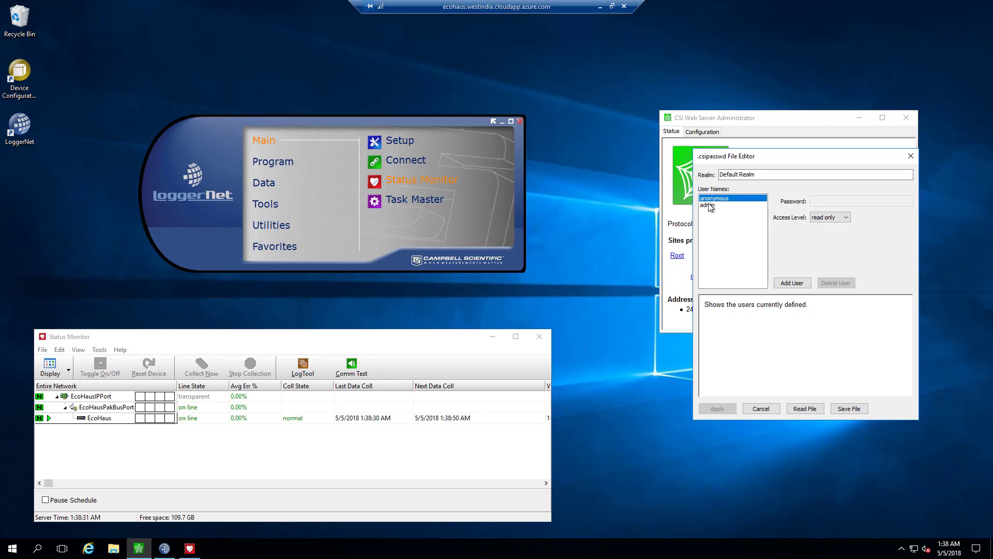
{"action": "left_click", "coordinate": [712, 205]}
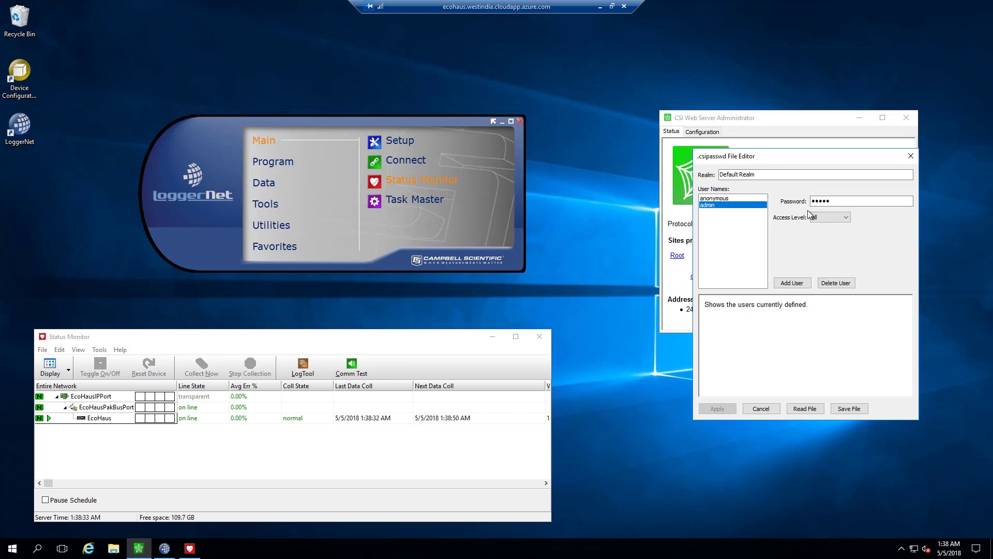
{"action": "left_click", "coordinate": [821, 201]}
{"action": "left_click", "coordinate": [761, 409]}
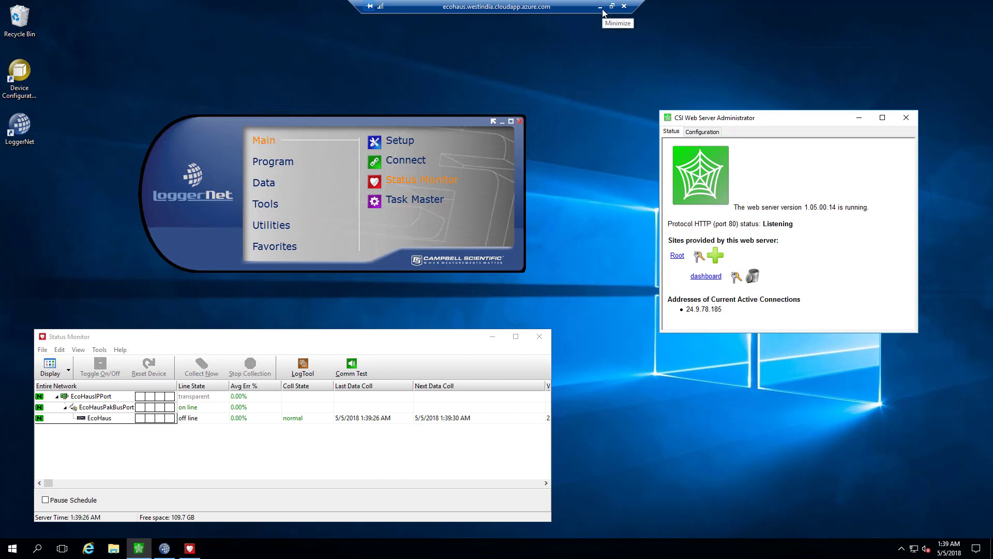
Step: Minimize the remote desktop and Azure portal windows and close the empty RTMC folder
{"action": "left_click", "coordinate": [600, 8]}
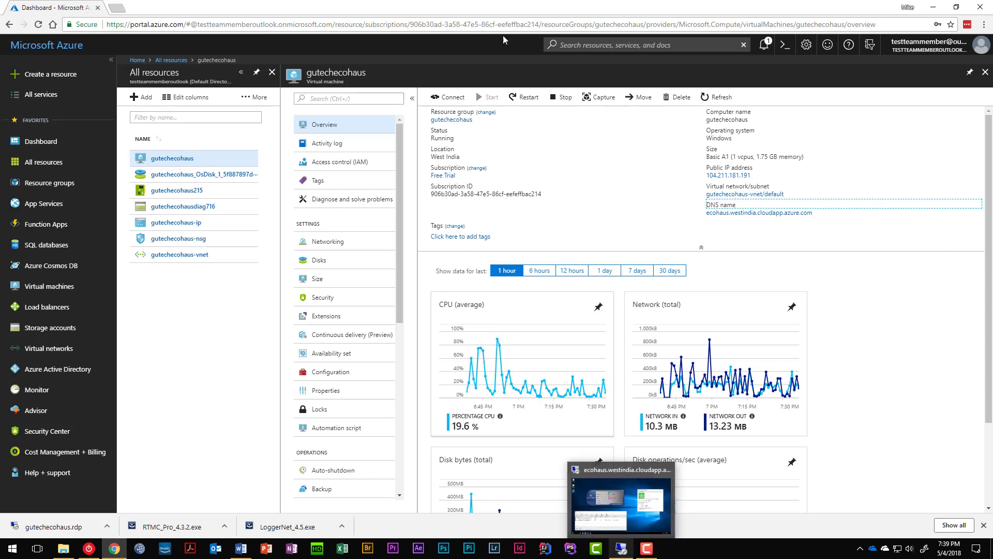
{"action": "left_click", "coordinate": [934, 7]}
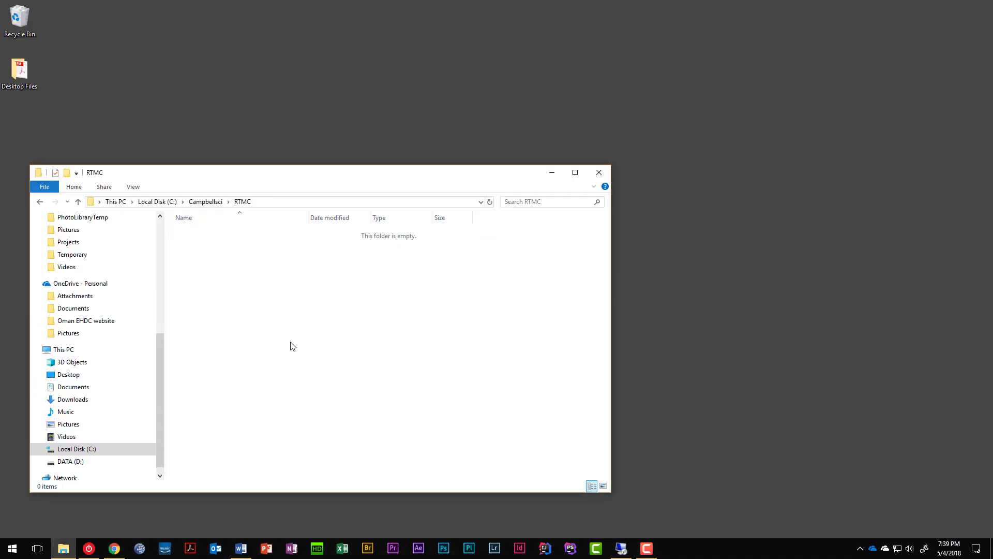
{"action": "left_click", "coordinate": [595, 176]}
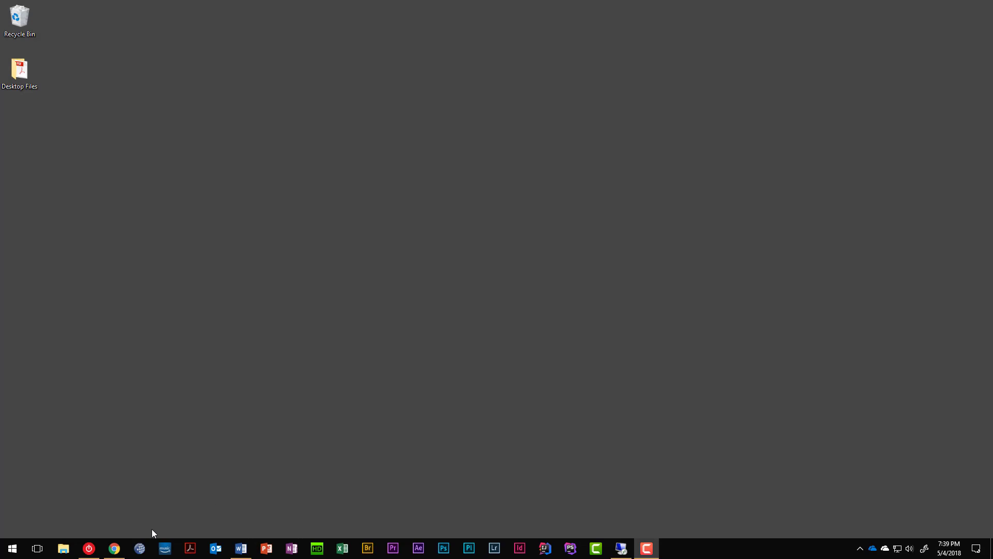
Step: Launch RTMC Pro Development on the local computer from a Start search for 'rt'
{"action": "key", "text": "super"}
{"action": "type", "text": "rt"}
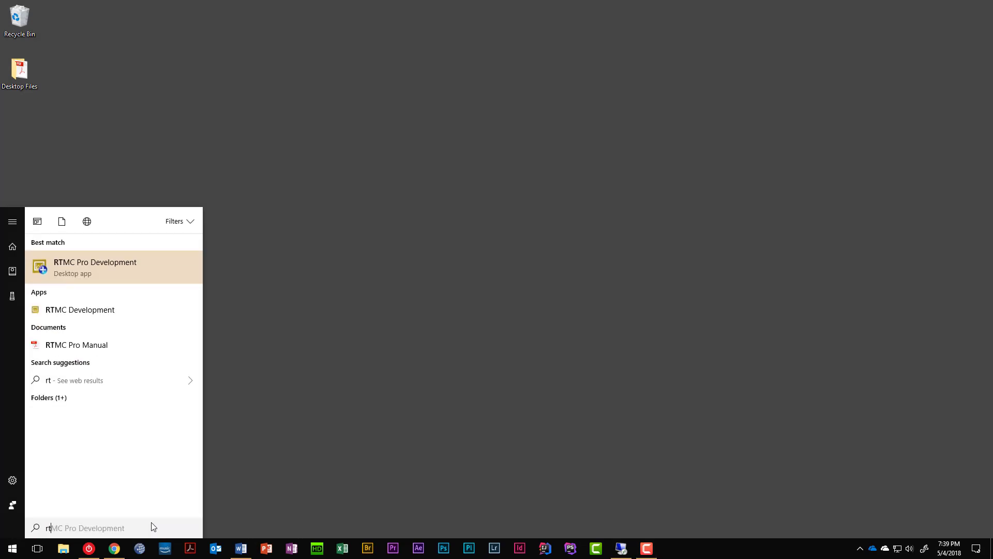
{"action": "key", "text": "Return"}
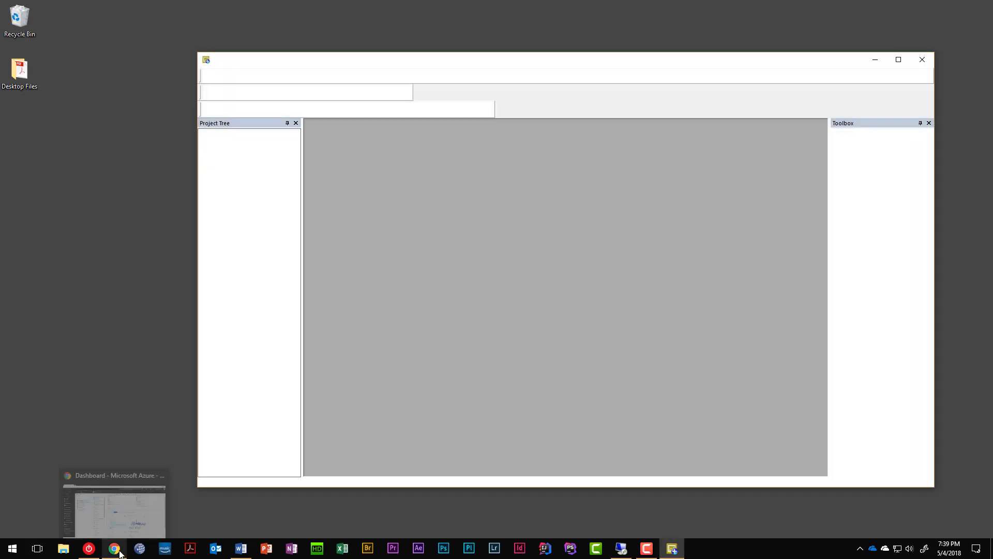
{"action": "left_click", "coordinate": [115, 549]}
{"action": "left_click", "coordinate": [115, 7]}
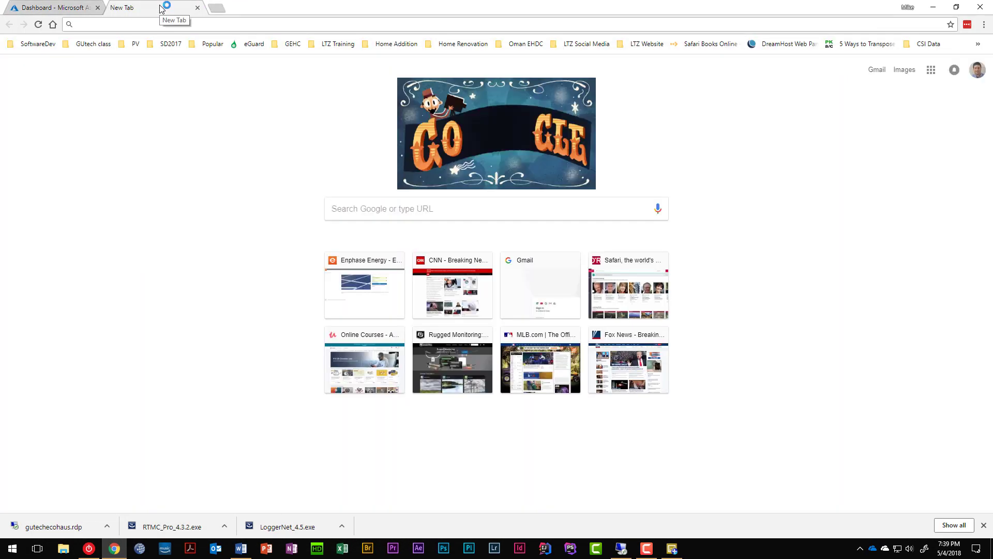
{"action": "type", "text": "data"}
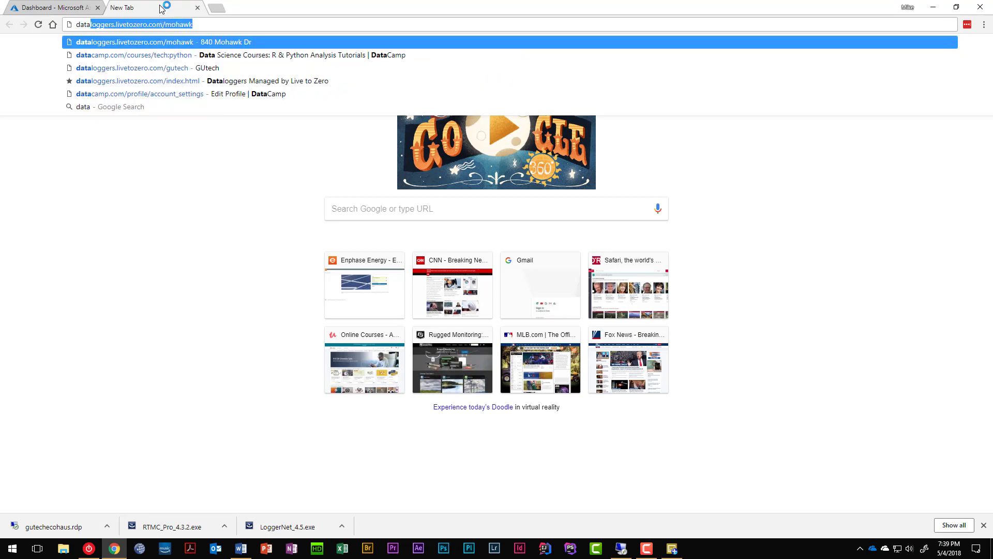
{"action": "key", "text": "Right"}
{"action": "key", "text": "ctrl+shift+Left"}
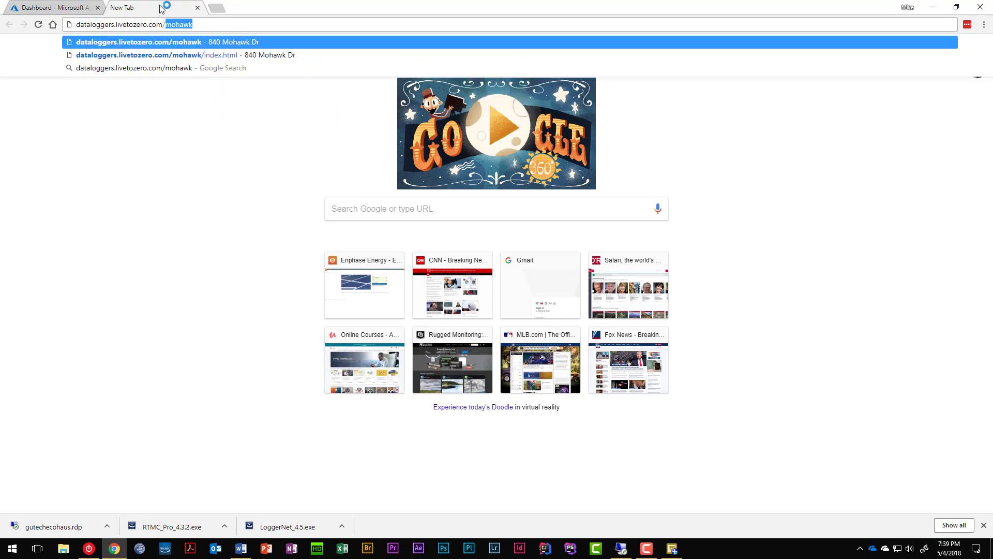
{"action": "type", "text": "gutech"}
{"action": "key", "text": "Return"}
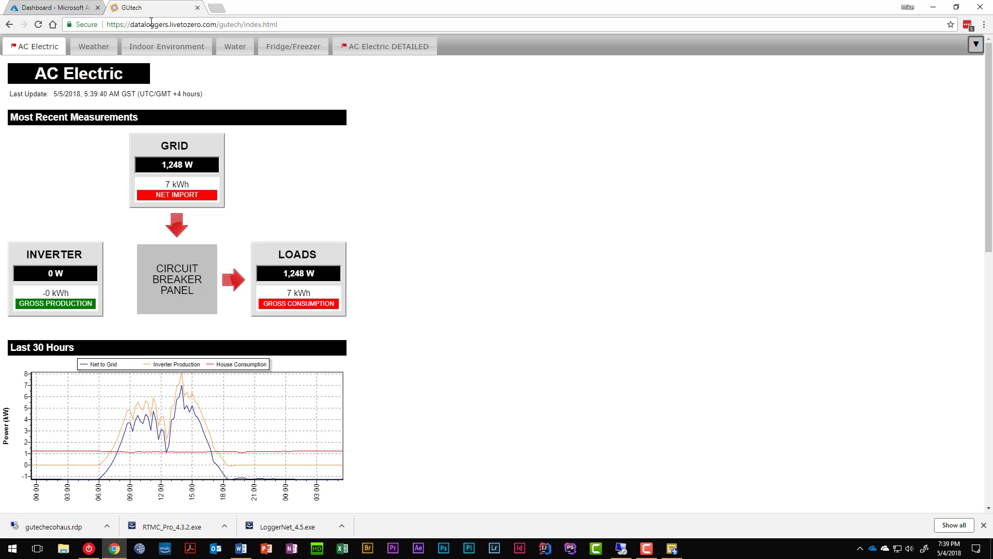
{"action": "left_click", "coordinate": [198, 7]}
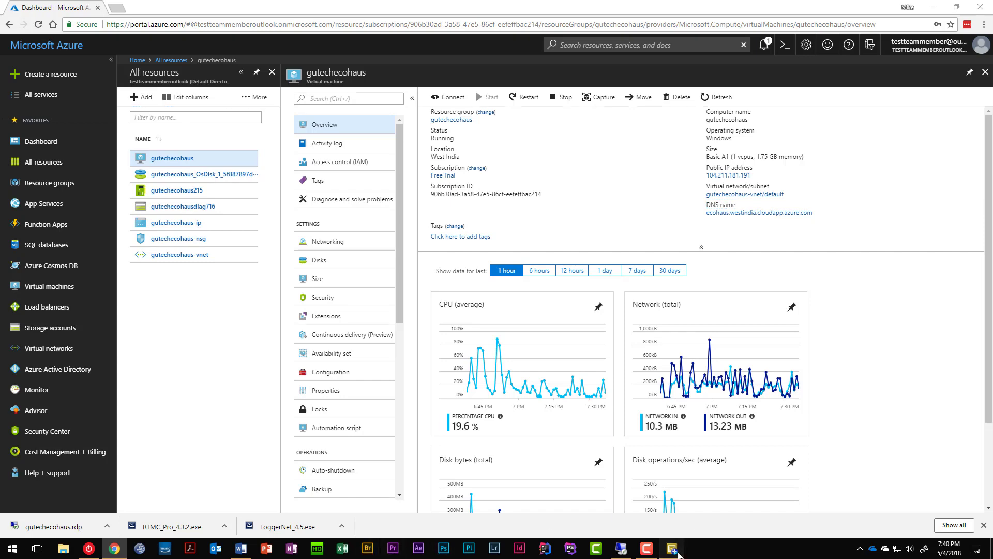
Step: Open GUT_v02.rtmc2 after searching Documents for *.rtmc2 project files
{"action": "left_click", "coordinate": [675, 548]}
{"action": "left_click", "coordinate": [207, 76]}
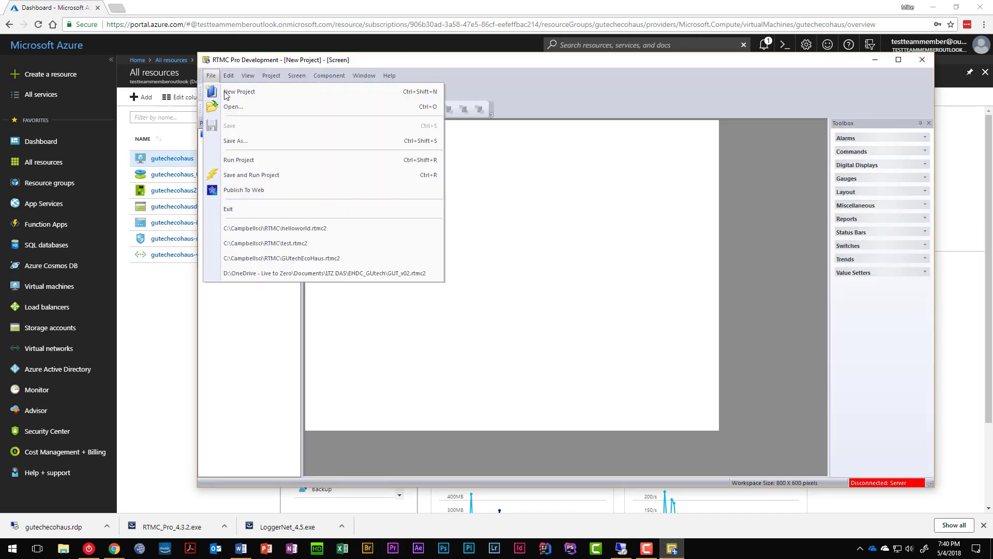
{"action": "left_click", "coordinate": [236, 96]}
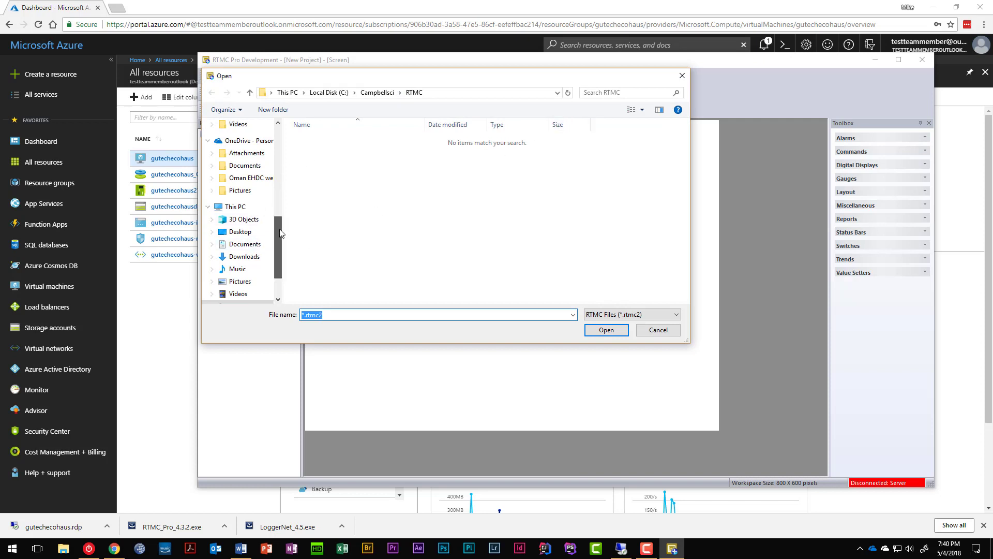
{"action": "scroll", "coordinate": [248, 217], "scroll_direction": "up", "scroll_amount": 5}
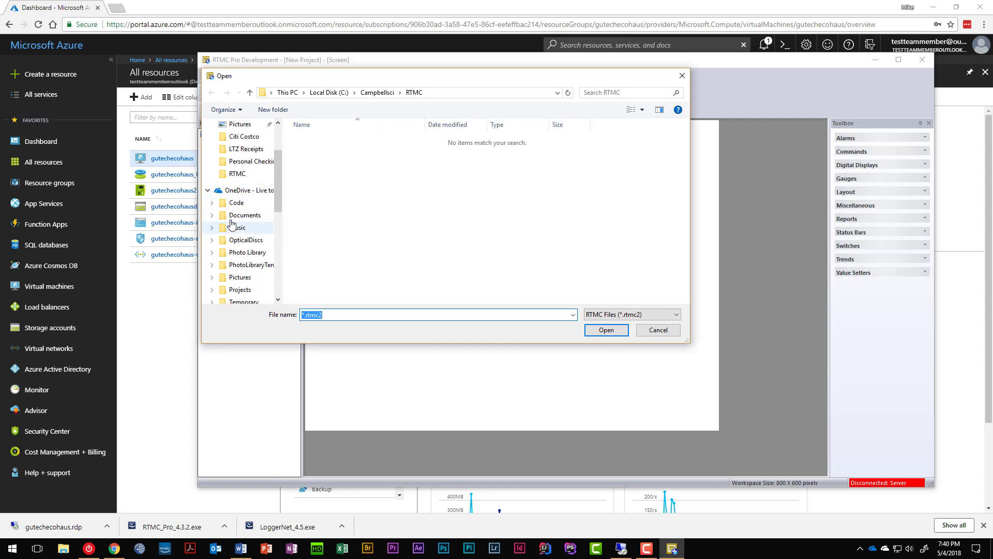
{"action": "left_click", "coordinate": [235, 216]}
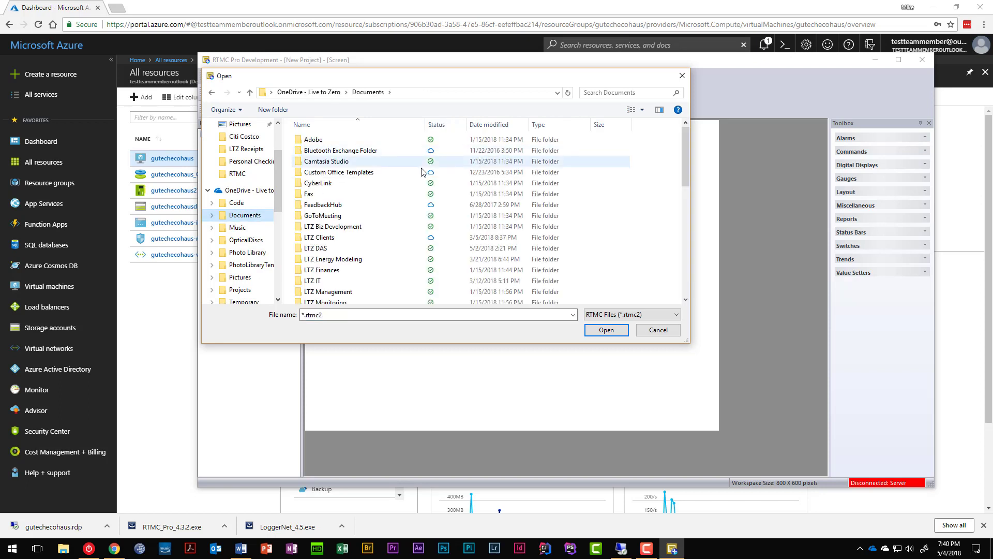
{"action": "left_click", "coordinate": [613, 89]}
{"action": "key", "text": "Down"}
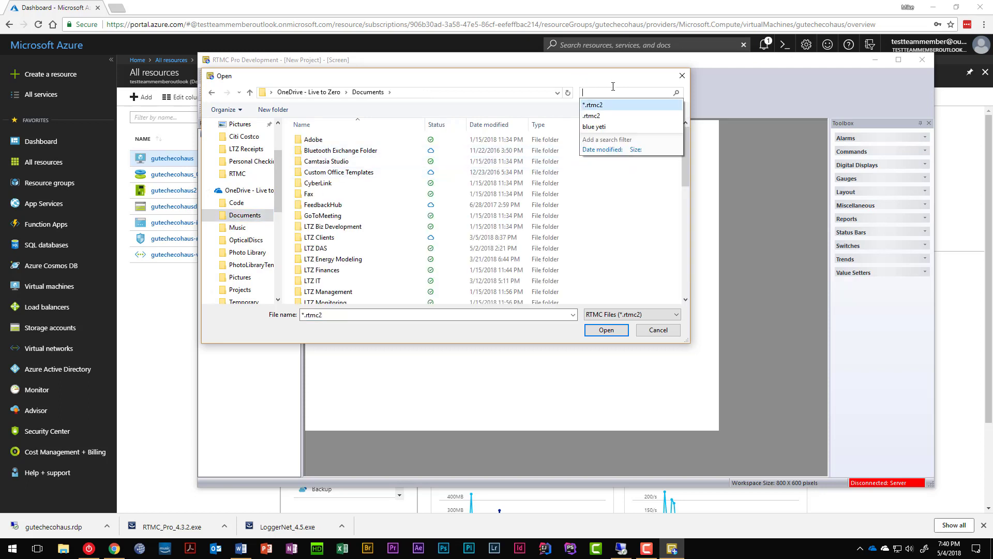
{"action": "key", "text": "Return"}
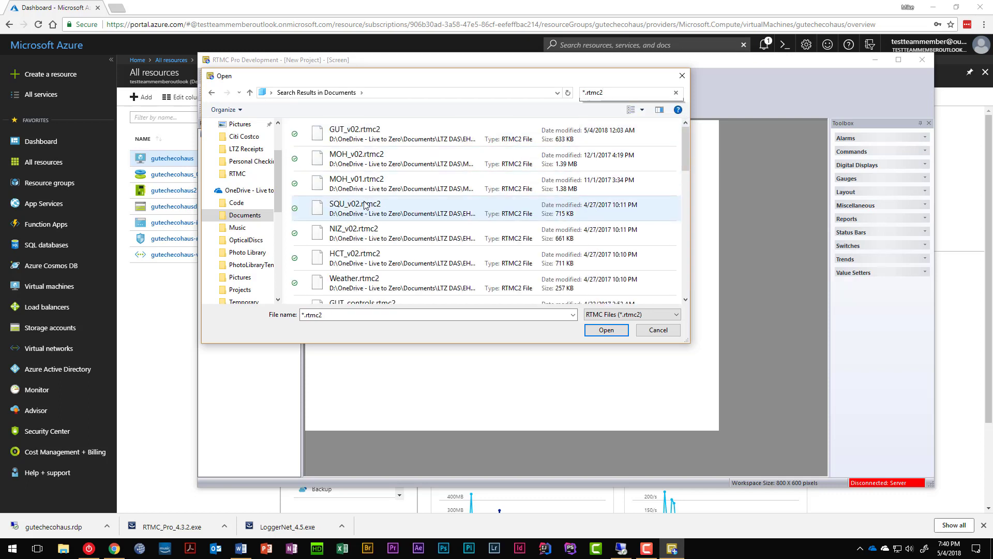
{"action": "left_click", "coordinate": [357, 137]}
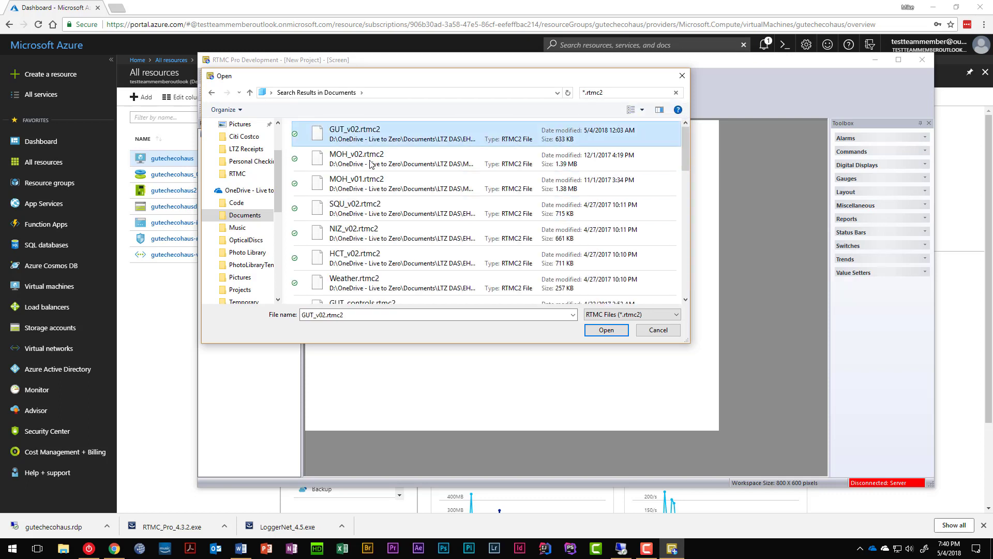
{"action": "left_click", "coordinate": [616, 330]}
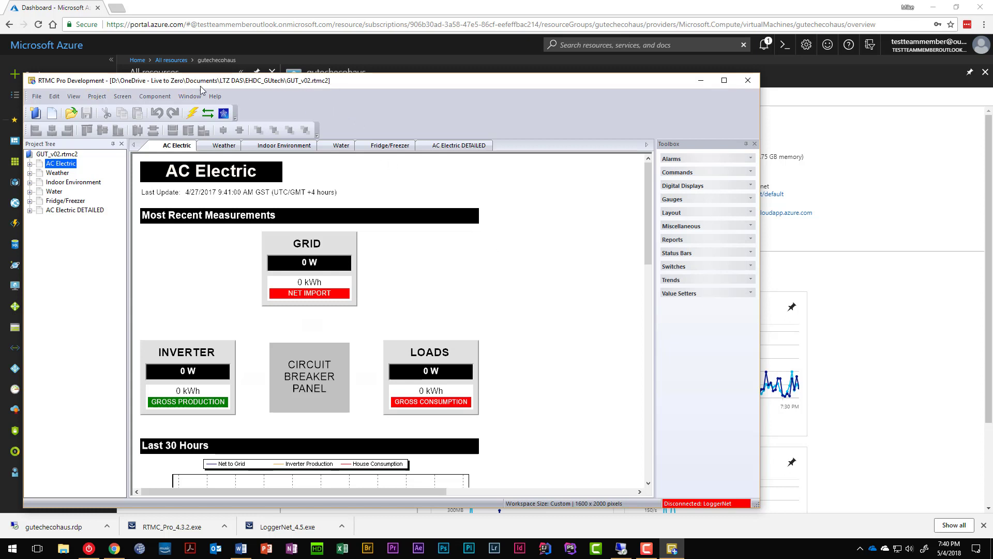
{"action": "left_click", "coordinate": [96, 96]}
{"action": "left_click", "coordinate": [98, 97]}
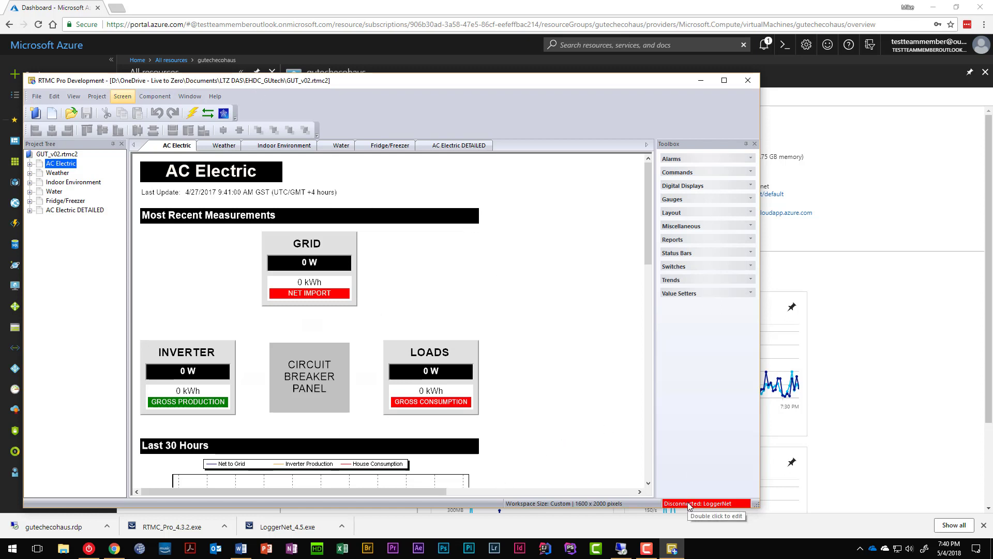
{"action": "double_click", "coordinate": [710, 510]}
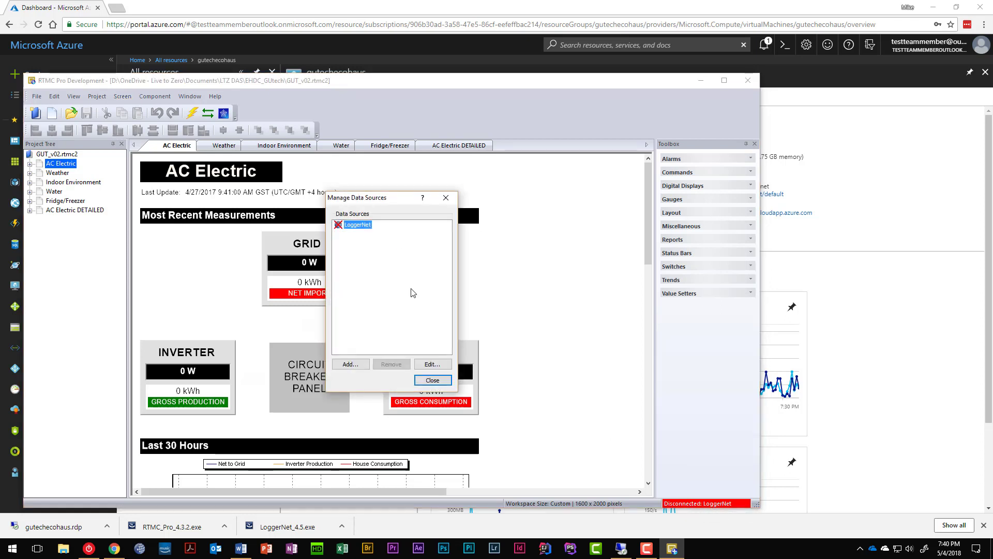
{"action": "left_click", "coordinate": [436, 374]}
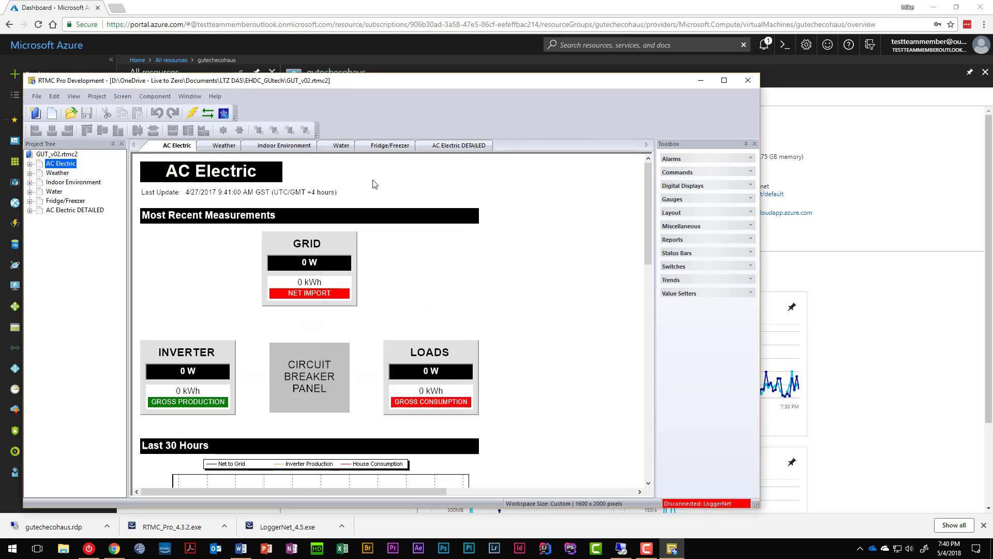
{"action": "left_click", "coordinate": [97, 96]}
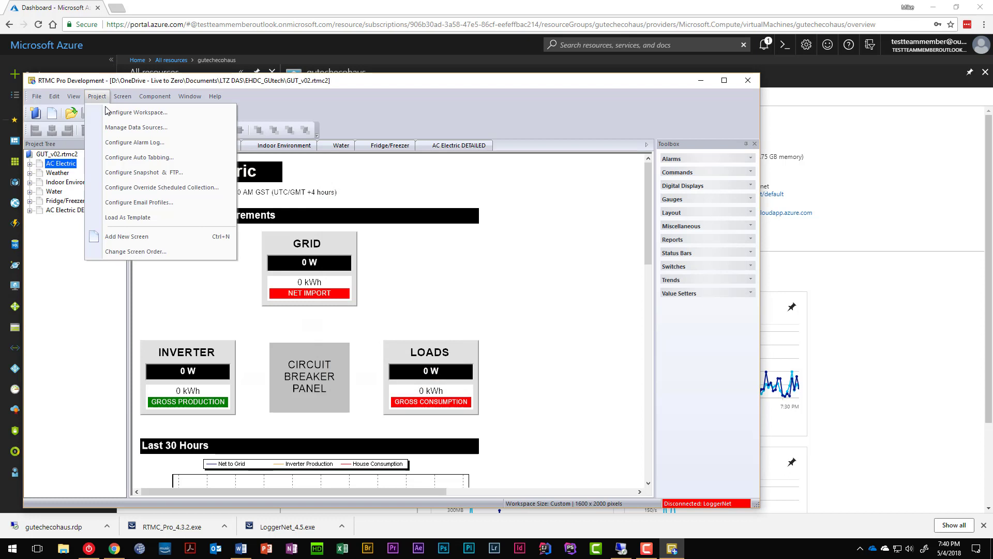
Step: Edit the LoggerNet data source and rename it to 'Remote LoggerNet'
{"action": "left_click", "coordinate": [154, 133]}
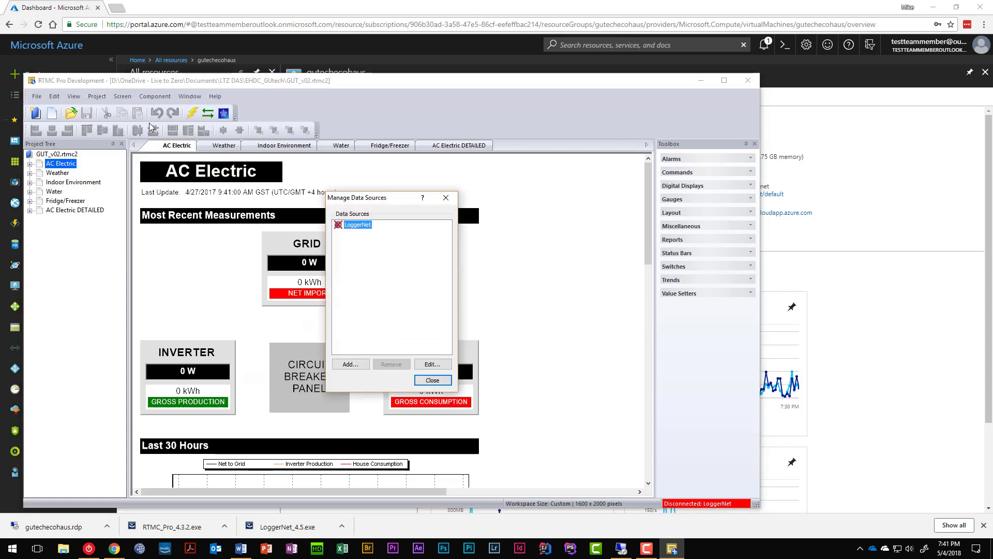
{"action": "left_click", "coordinate": [433, 363]}
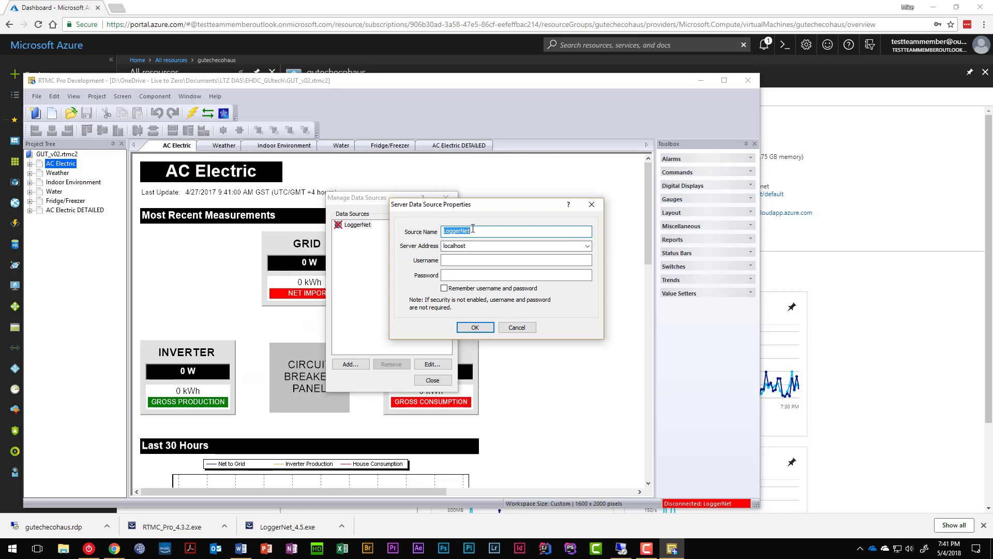
{"action": "type", "text": "Remote LoggerNet"}
{"action": "key", "text": "Tab"}
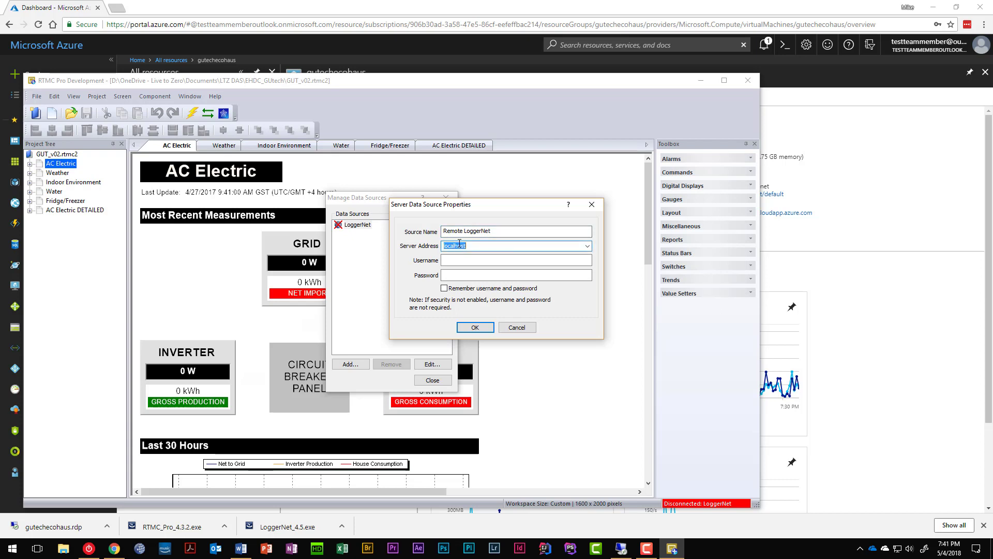
{"action": "left_click", "coordinate": [588, 246]}
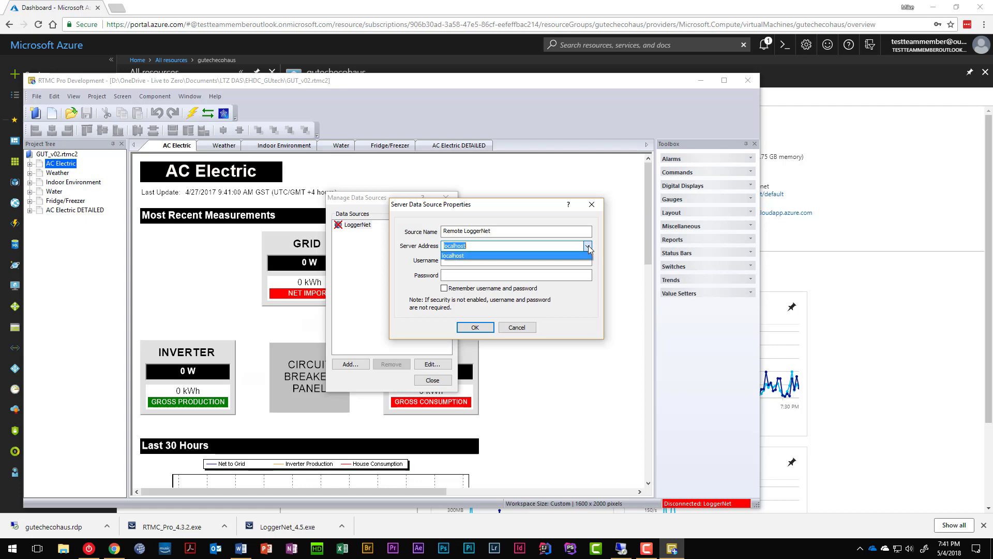
{"action": "left_click", "coordinate": [587, 246]}
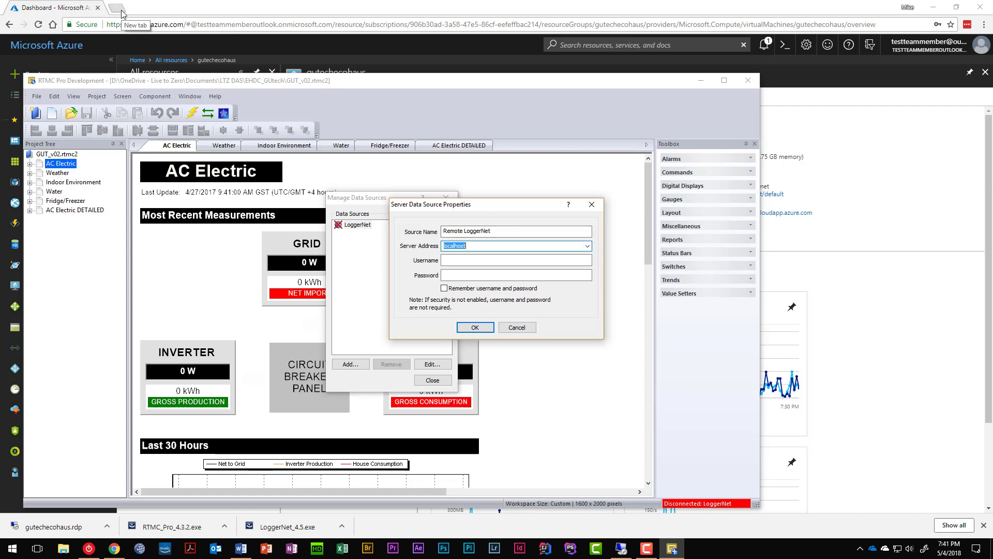
Step: Paste the Azure VM's DNS name as server address, enter the username and password, and save
{"action": "left_click", "coordinate": [64, 7]}
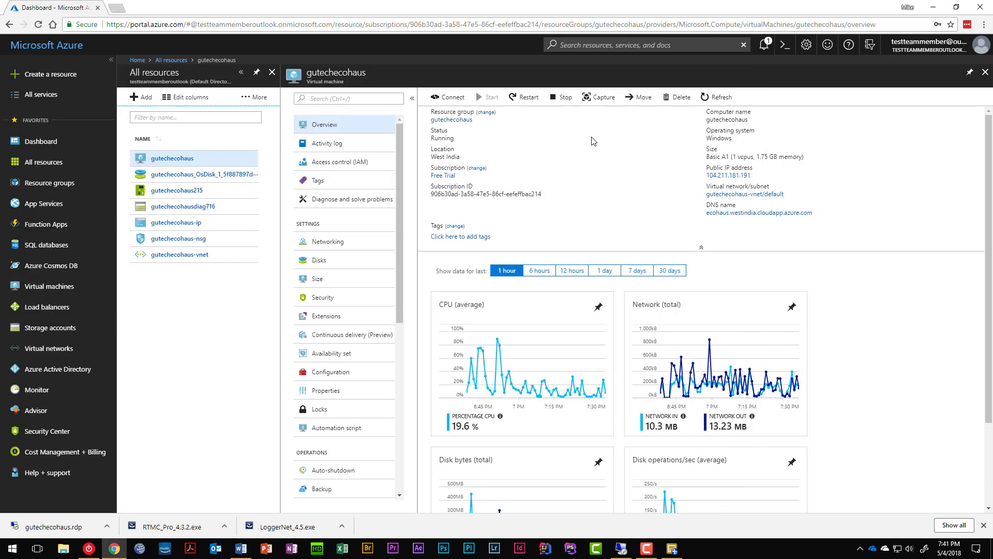
{"action": "left_click", "coordinate": [817, 216]}
{"action": "key", "text": "alt+Tab"}
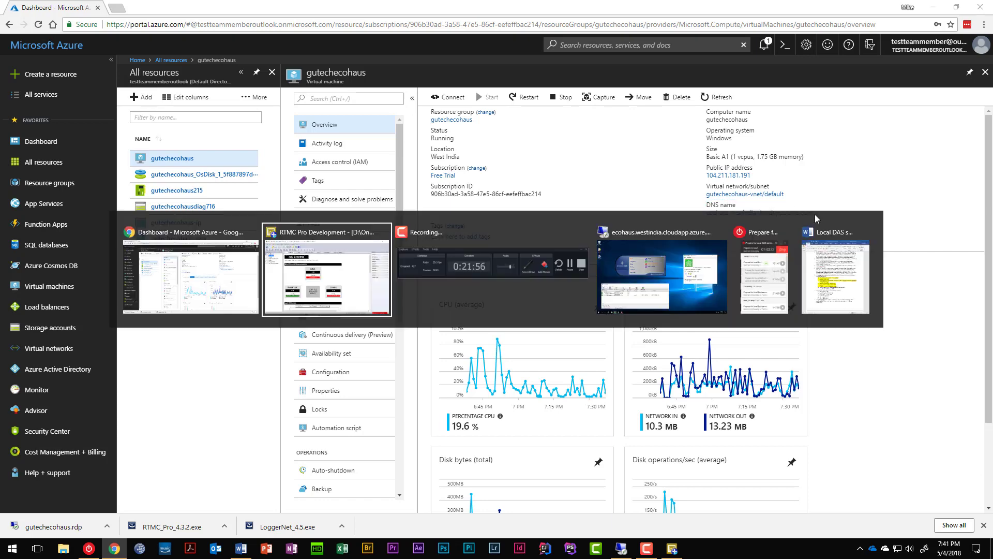
{"action": "key", "text": "ctrl+v"}
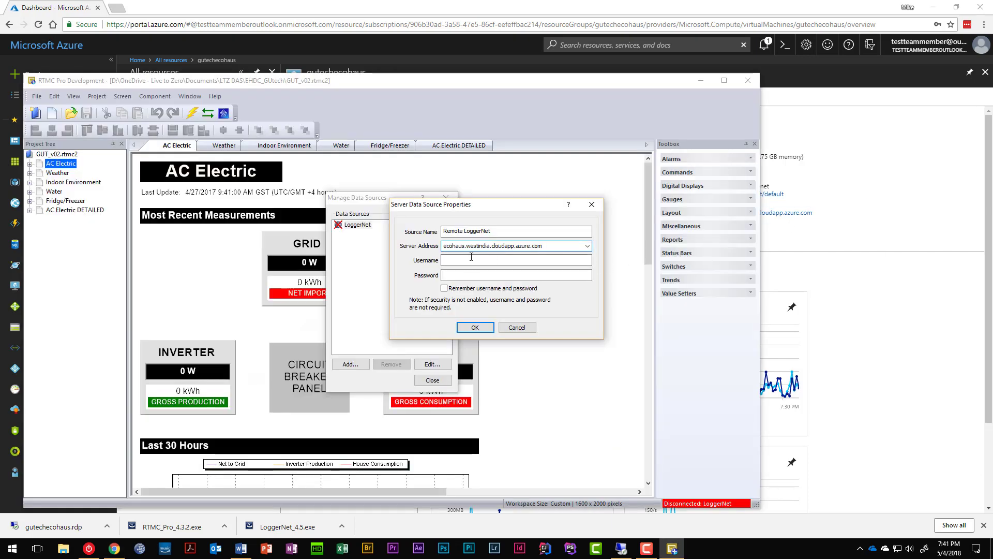
{"action": "left_click", "coordinate": [486, 258]}
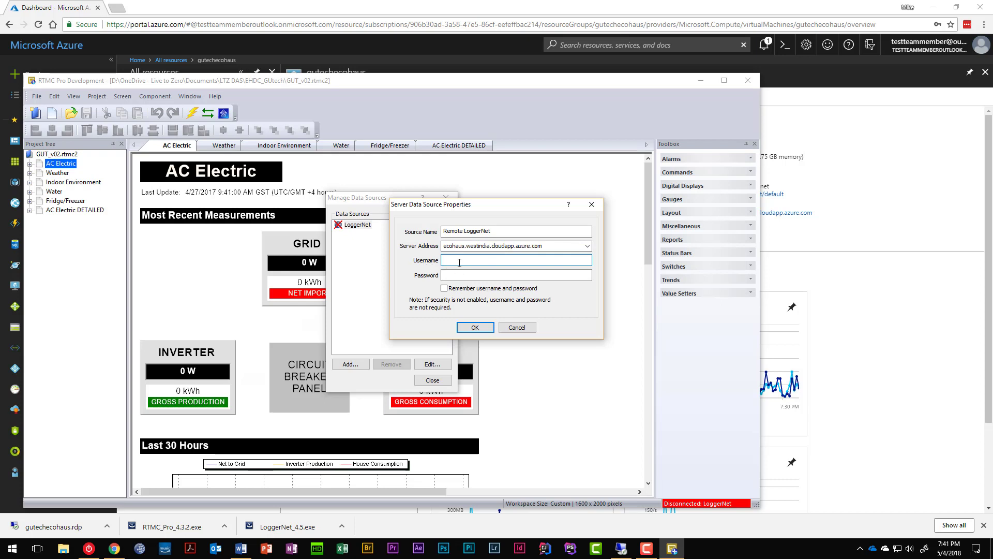
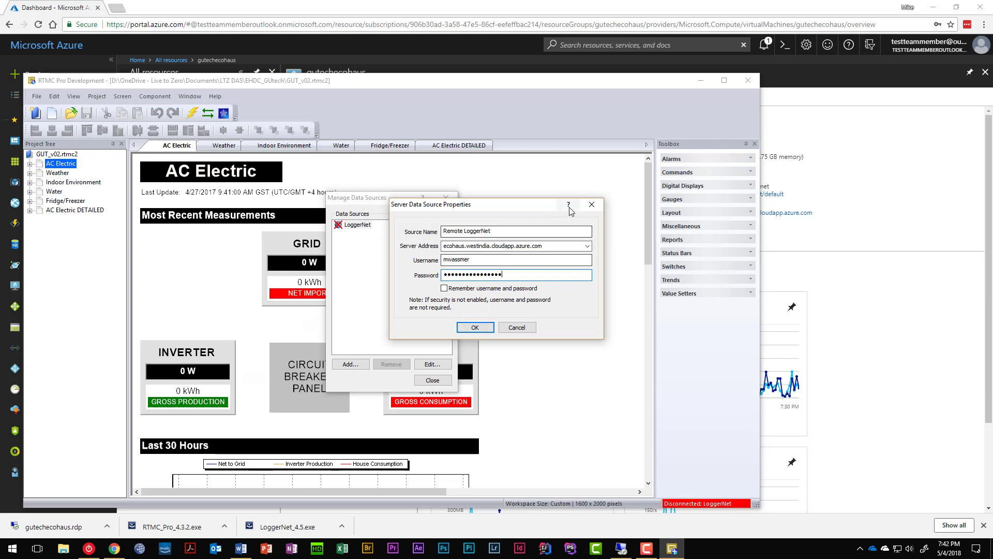
{"action": "left_click", "coordinate": [475, 327]}
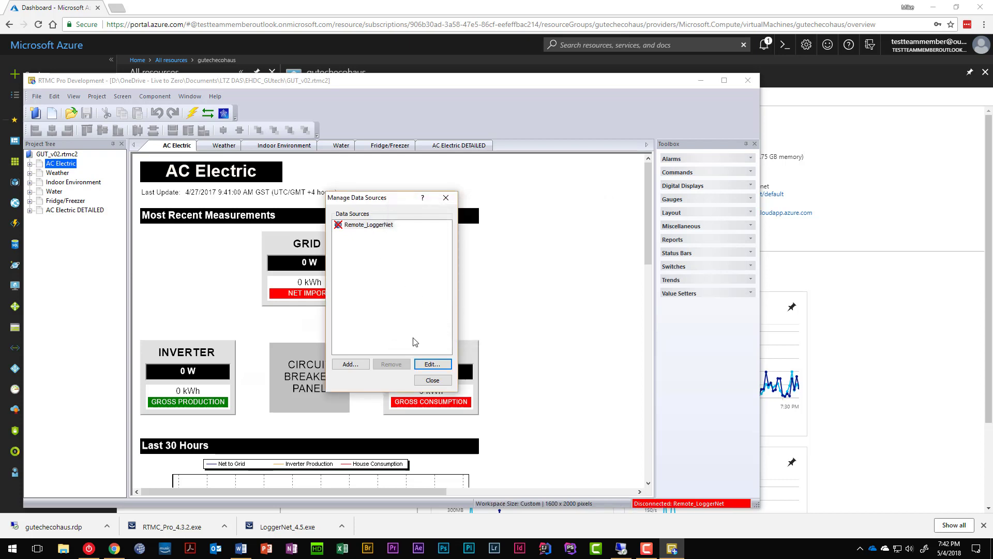
Step: Clear the stored username and password from the Remote_LoggerNet source and save
{"action": "left_click", "coordinate": [427, 365]}
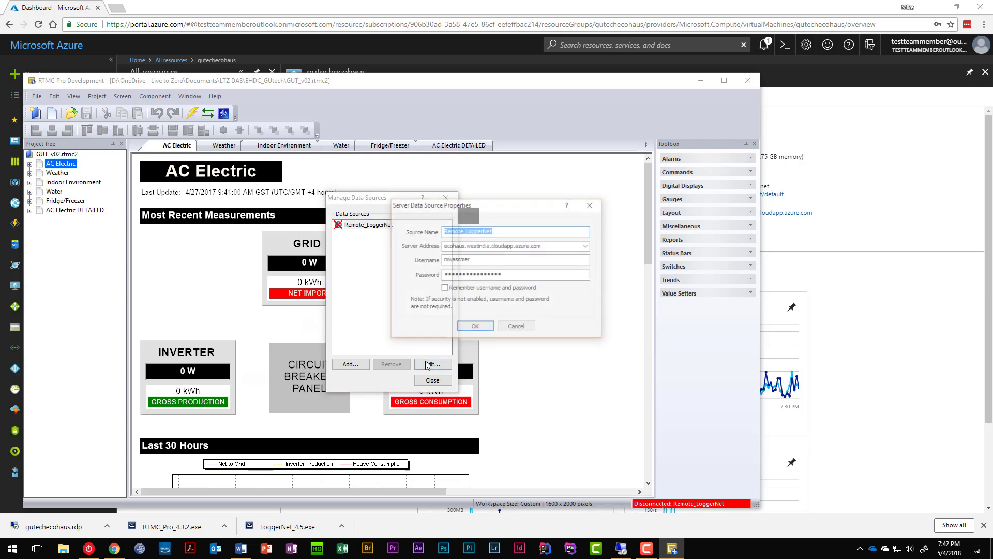
{"action": "double_click", "coordinate": [482, 259]}
{"action": "key", "text": "BackSpace"}
{"action": "key", "text": "Tab"}
{"action": "key", "text": "BackSpace"}
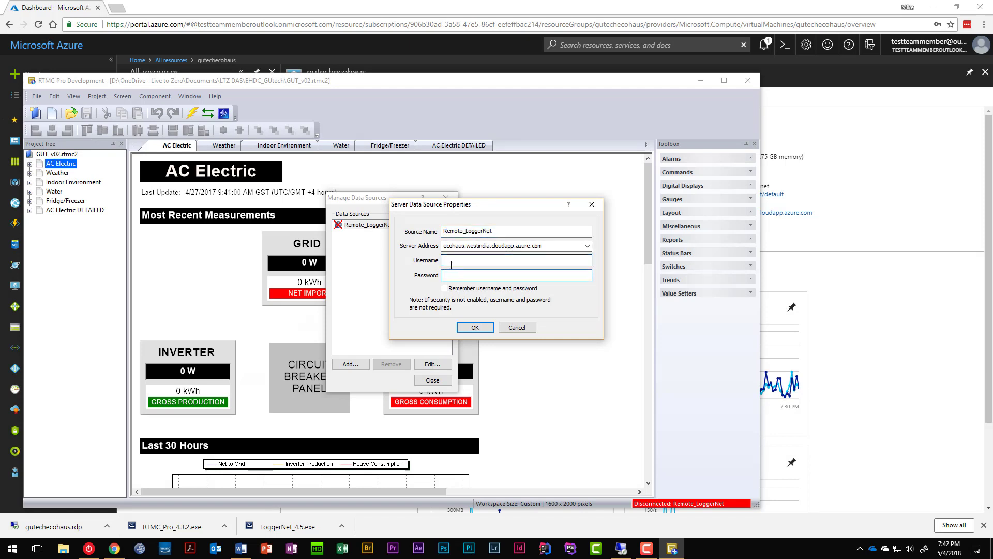
{"action": "left_click", "coordinate": [475, 328]}
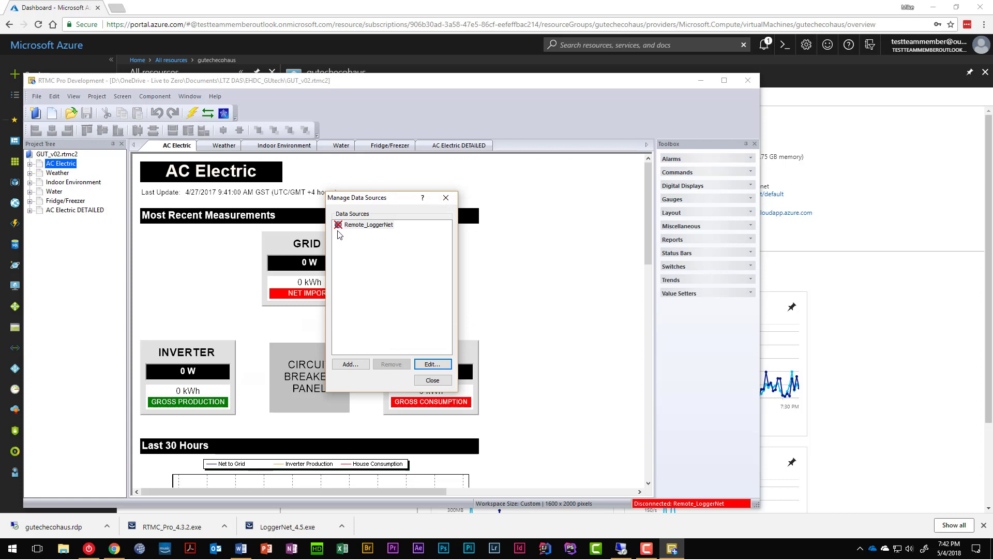
Step: Reopen the data source properties and consult Help on its settings
{"action": "left_click", "coordinate": [434, 363]}
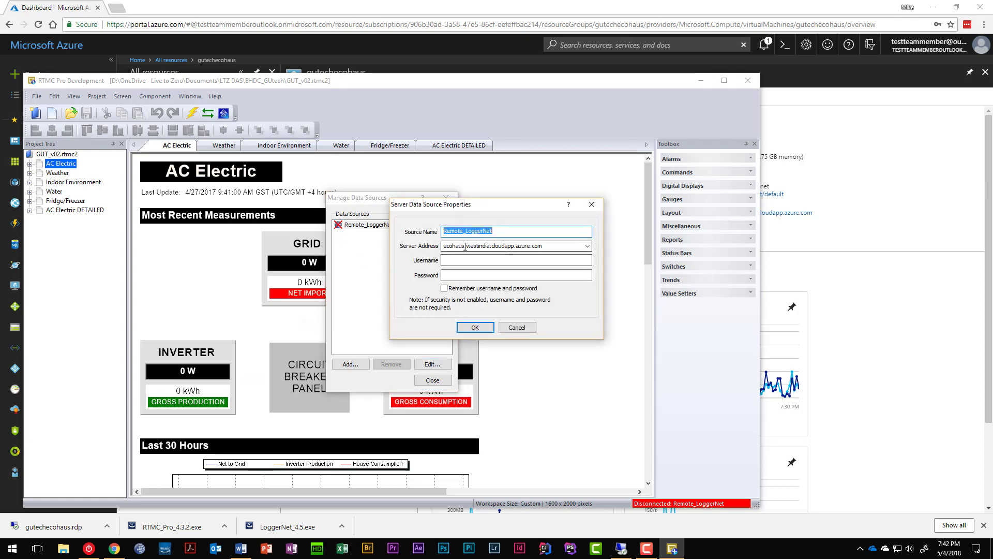
{"action": "left_click", "coordinate": [588, 246]}
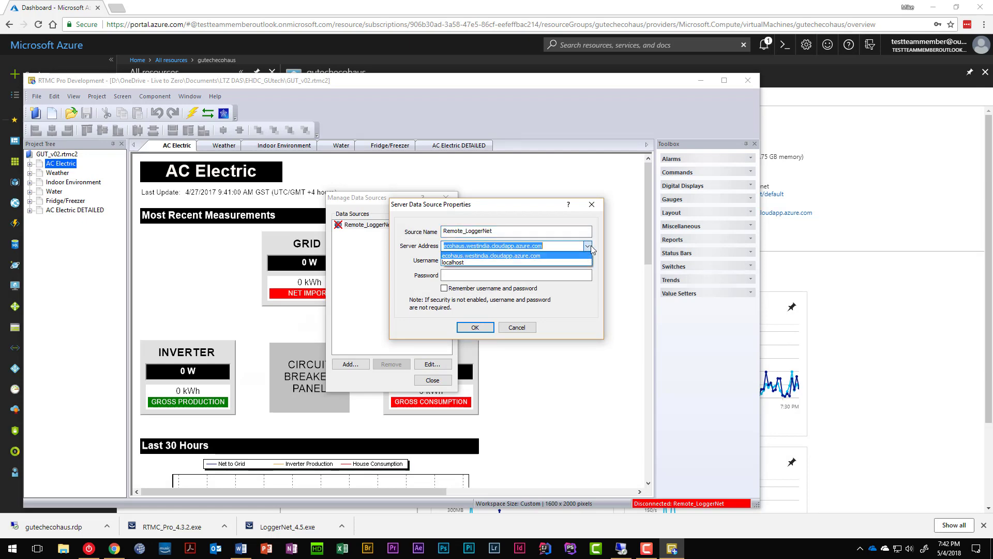
{"action": "left_click", "coordinate": [588, 246]}
{"action": "left_click", "coordinate": [569, 203]}
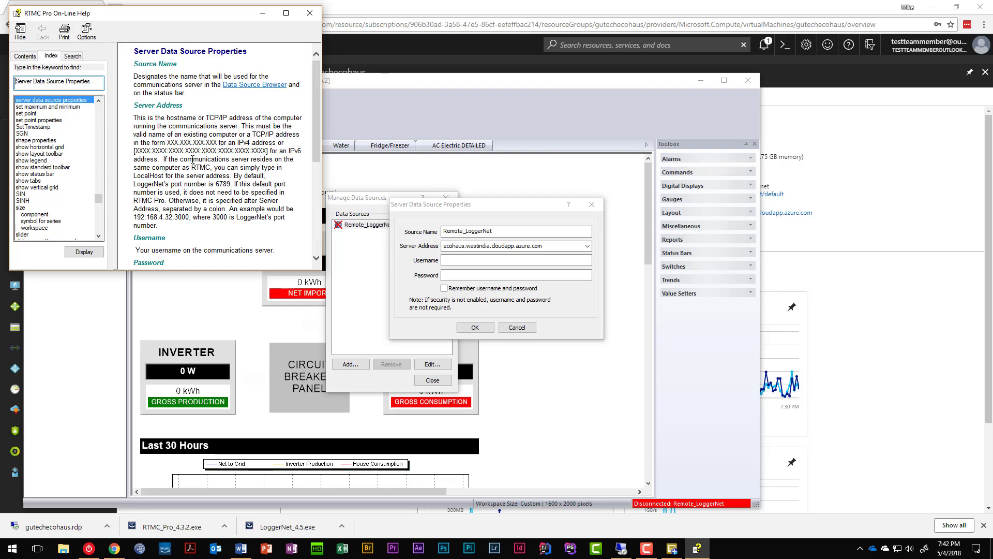
{"action": "scroll", "coordinate": [192, 159], "scroll_direction": "down", "scroll_amount": 4}
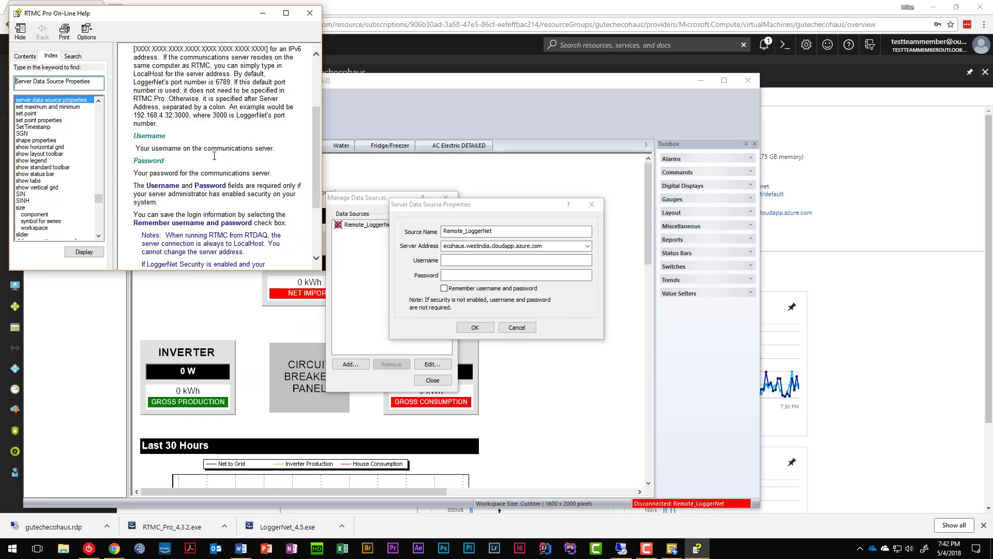
{"action": "scroll", "coordinate": [213, 178], "scroll_direction": "up", "scroll_amount": 4}
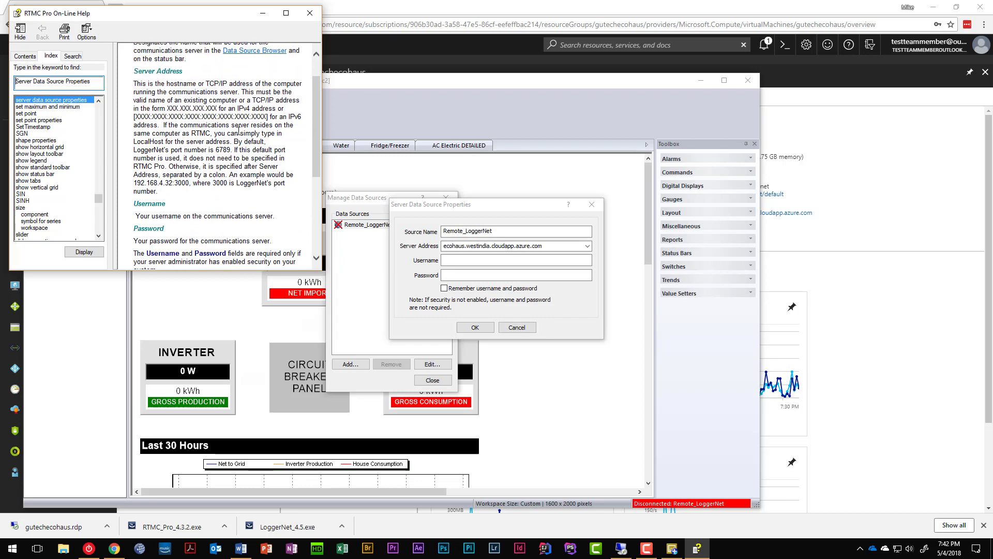
{"action": "left_click", "coordinate": [310, 13]}
Step: Re-enter the username and password, confirm, and close Manage Data Sources
{"action": "left_click", "coordinate": [484, 263]}
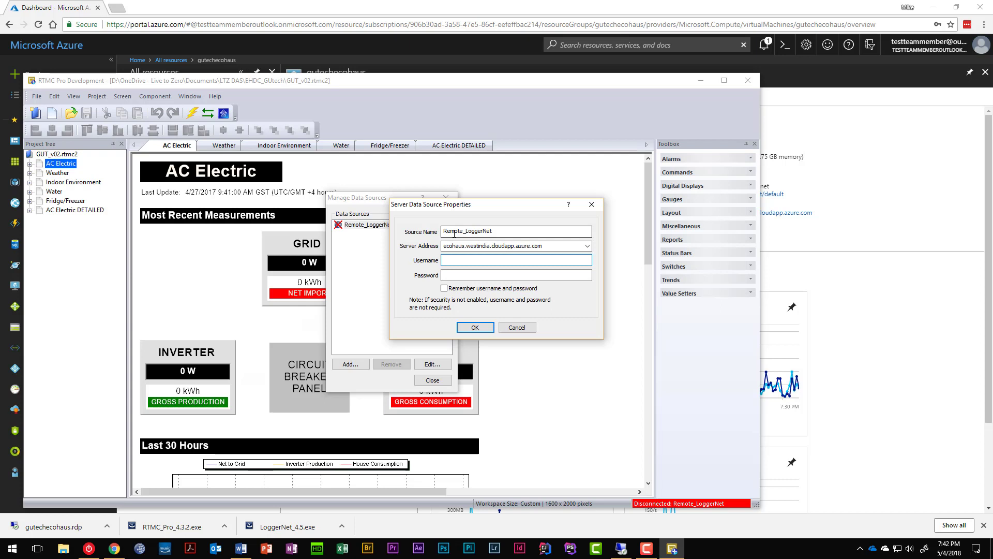
{"action": "key", "text": "Tab"}
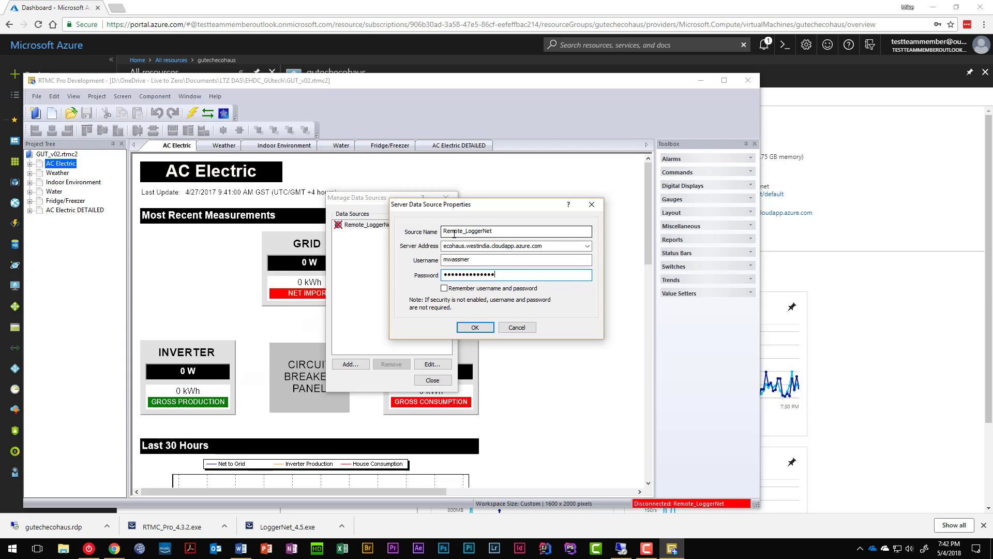
{"action": "key", "text": "Return"}
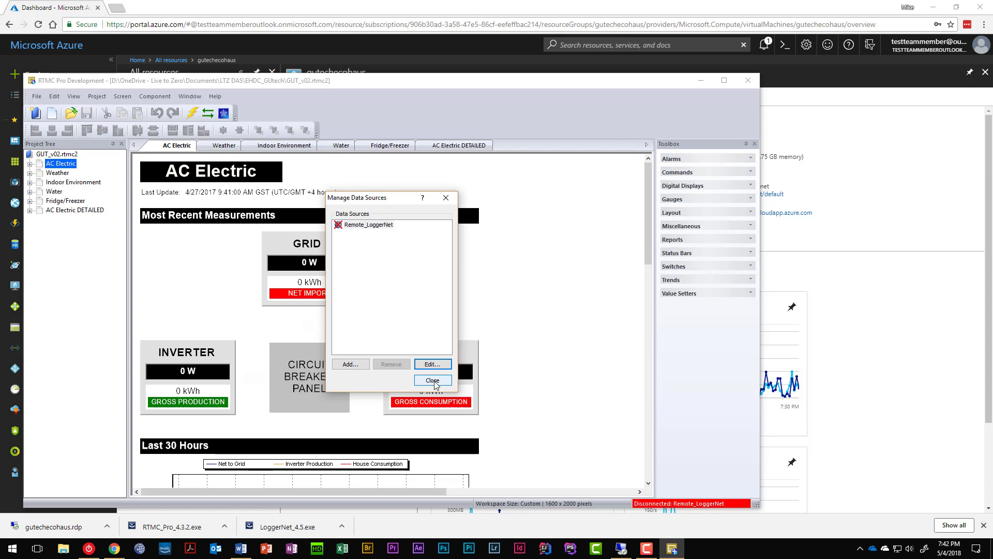
{"action": "left_click", "coordinate": [434, 381]}
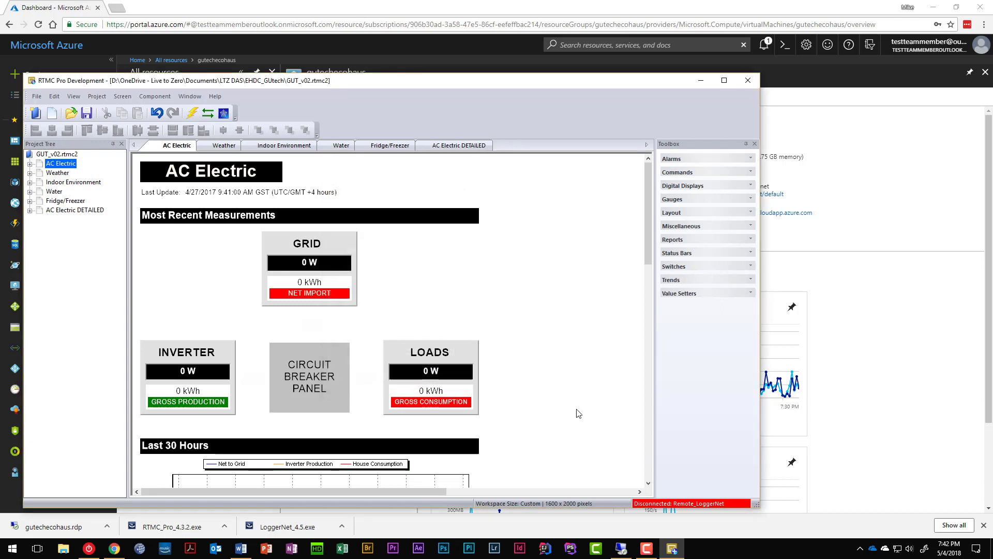
{"action": "left_click", "coordinate": [621, 550]}
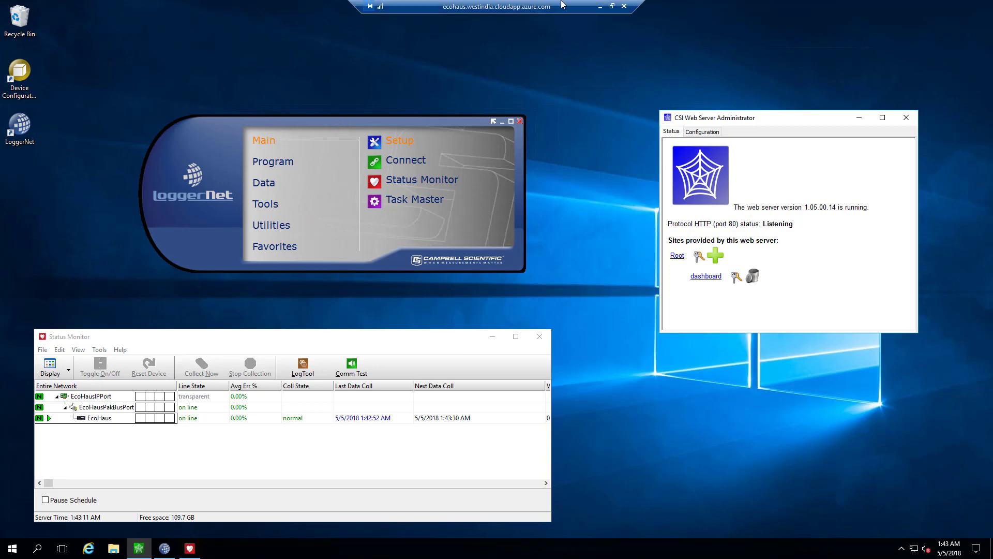
{"action": "left_click", "coordinate": [600, 7]}
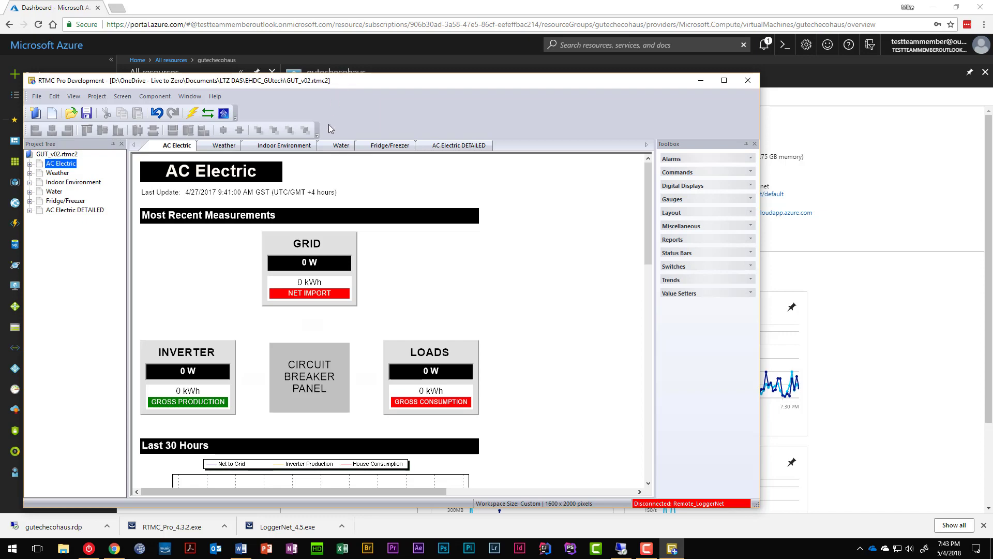
Step: Open the VM's Networking page in the Azure portal and start a new inbound port rule
{"action": "left_click", "coordinate": [299, 7]}
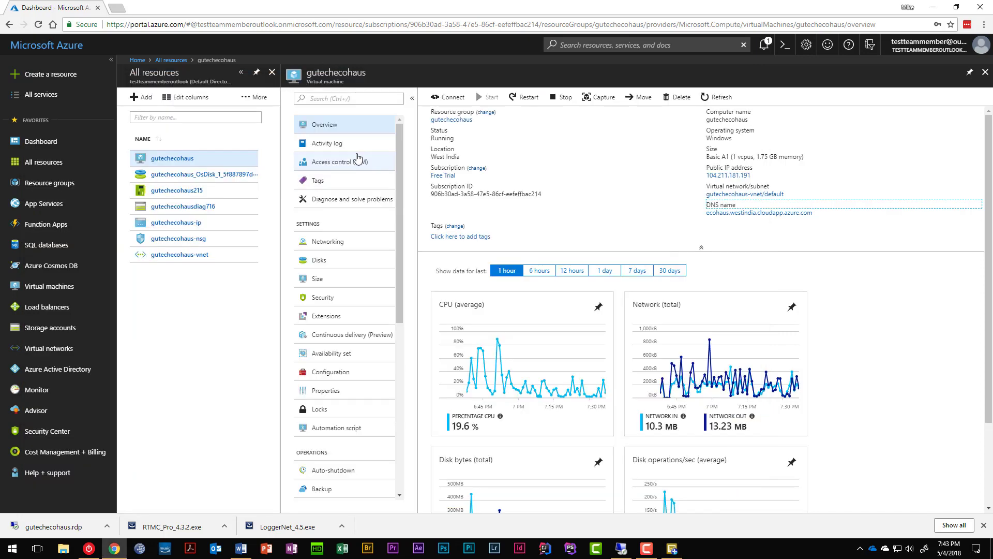
{"action": "left_click", "coordinate": [357, 241]}
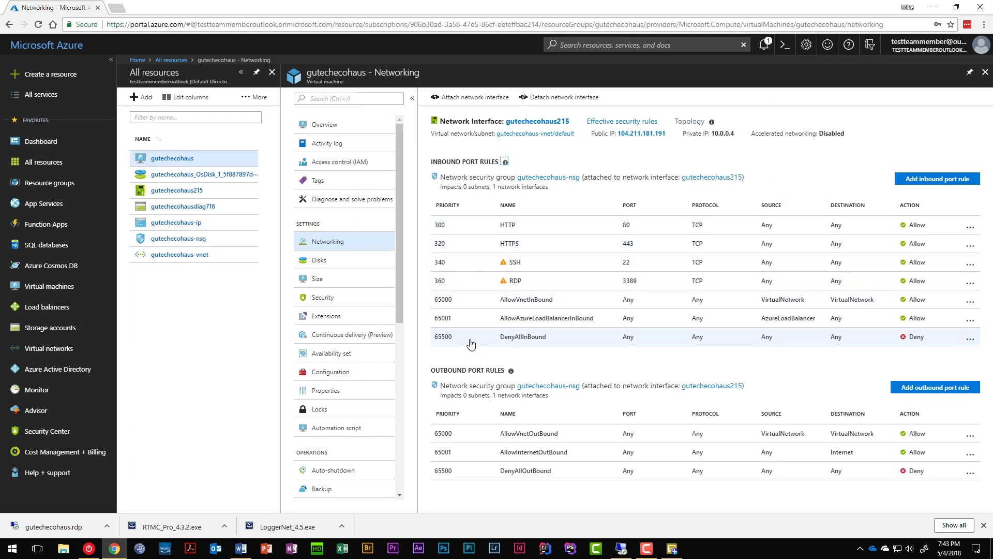
{"action": "left_click", "coordinate": [929, 180]}
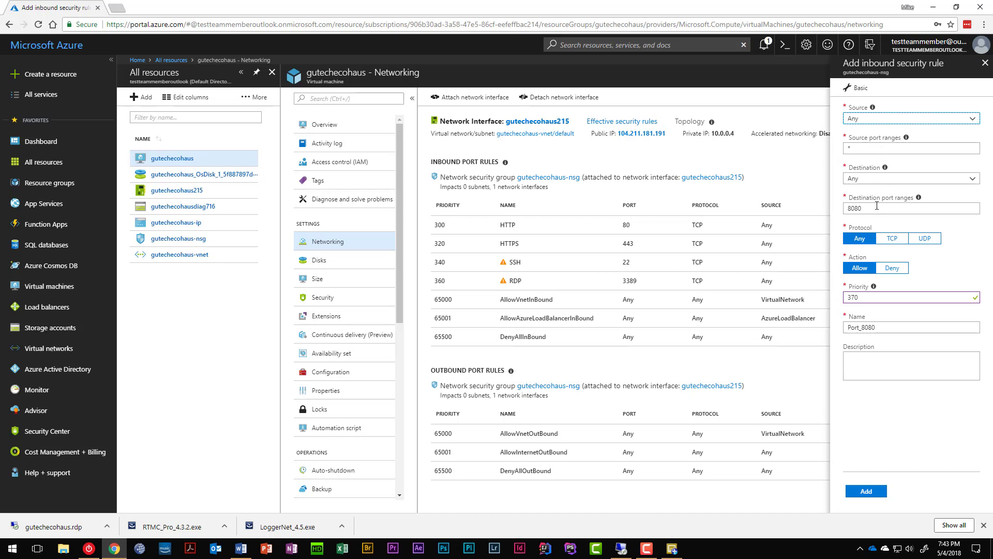
Step: Set destination port 6789, protocol TCP, name LoggerNet, and add the rule at priority 370
{"action": "left_click", "coordinate": [864, 208]}
{"action": "double_click", "coordinate": [861, 208]}
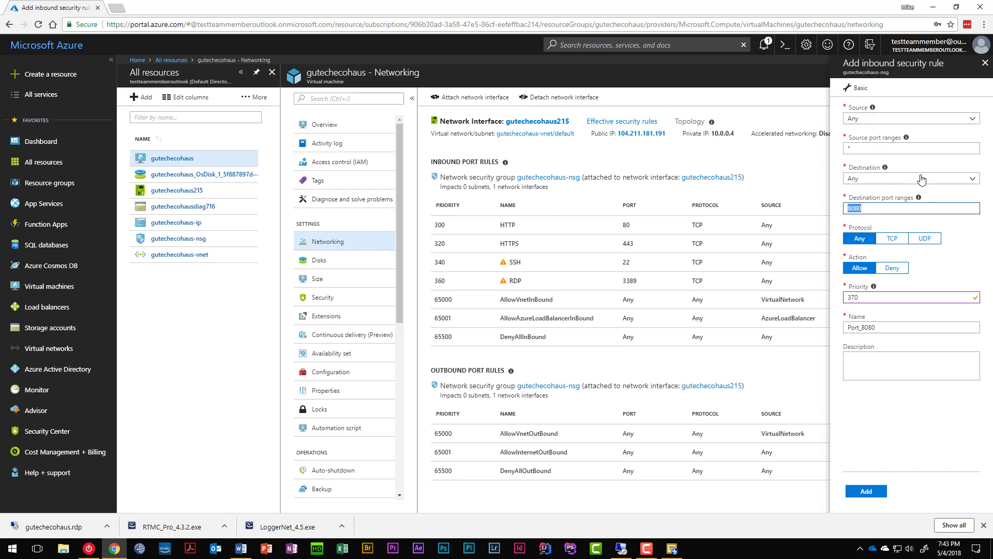
{"action": "type", "text": "6789"}
{"action": "left_click", "coordinate": [893, 241]}
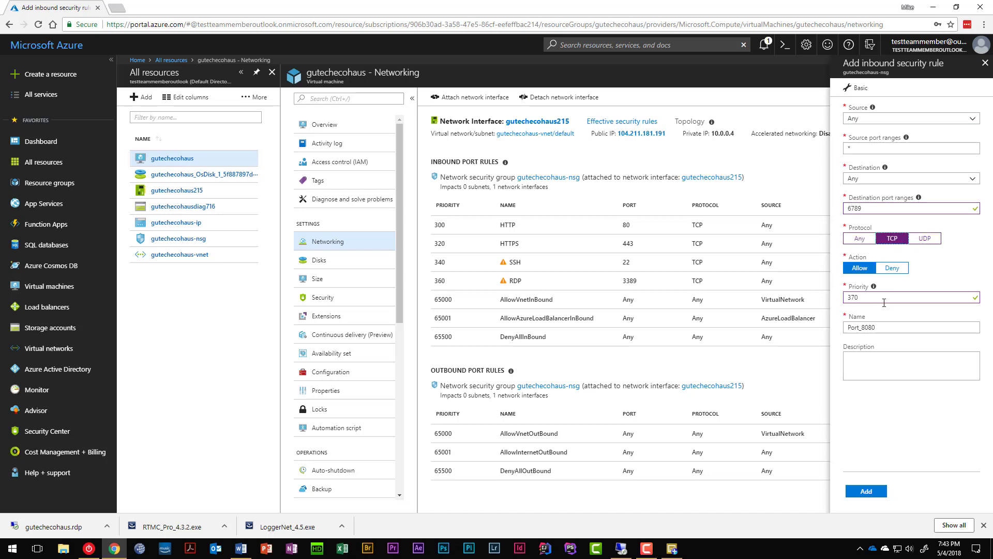
{"action": "double_click", "coordinate": [882, 327]}
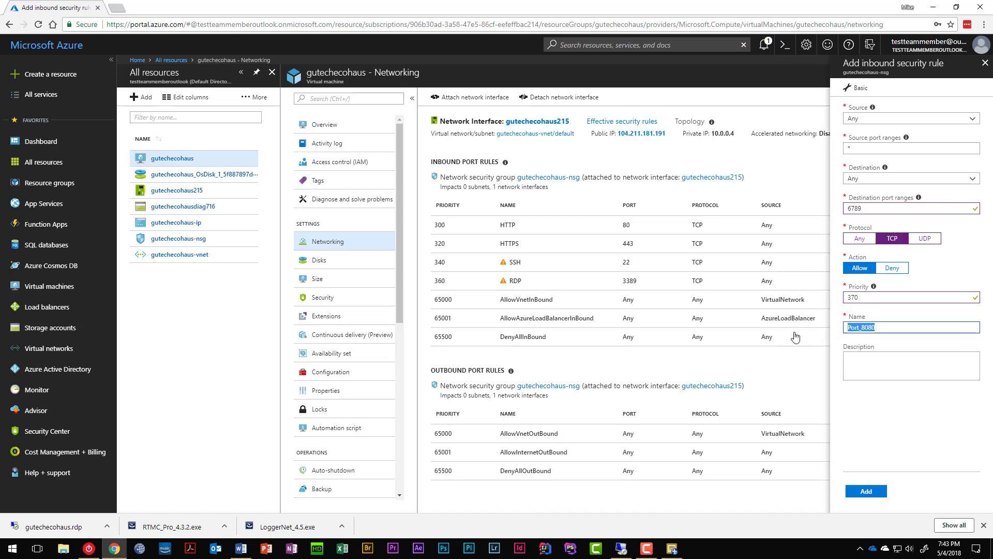
{"action": "type", "text": "LoggerN"}
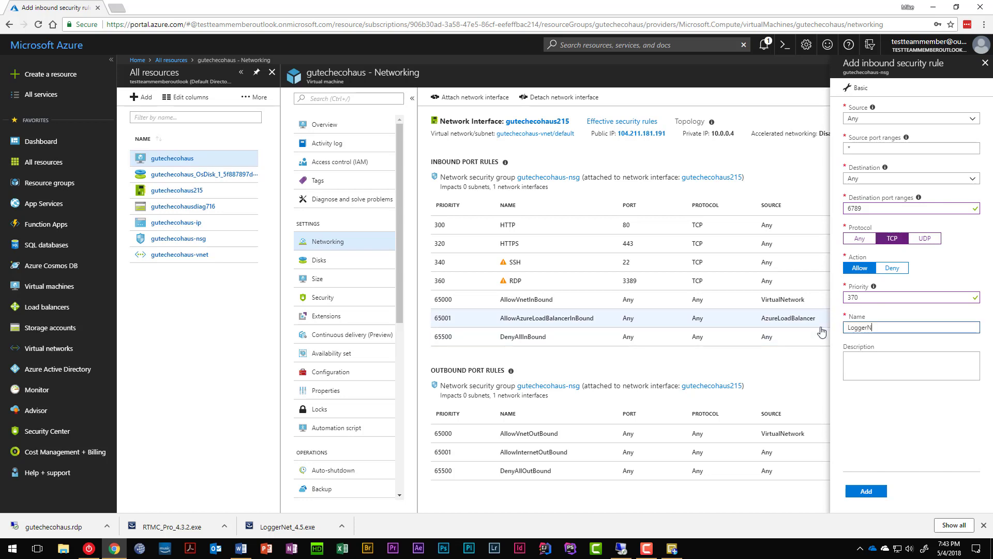
{"action": "type", "text": "et"}
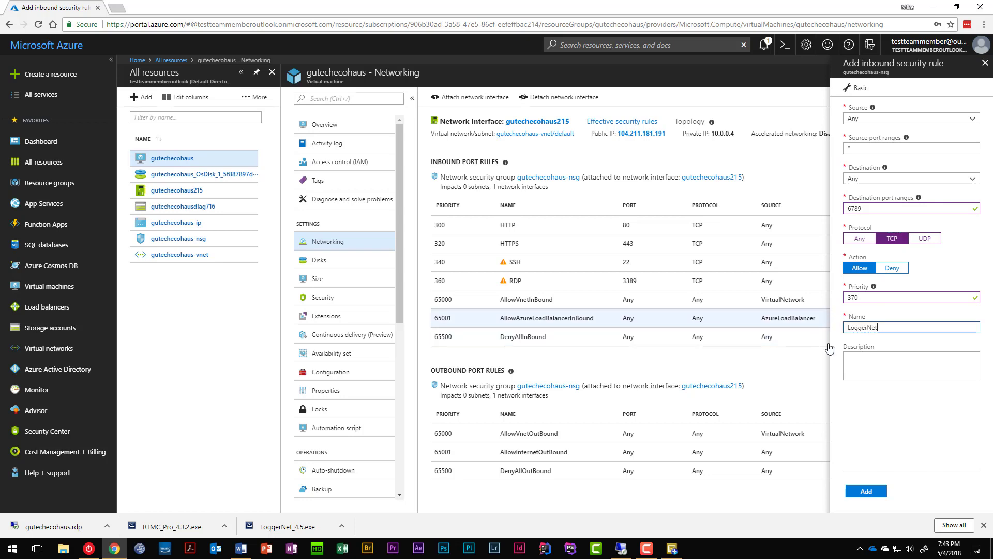
{"action": "left_click", "coordinate": [859, 494]}
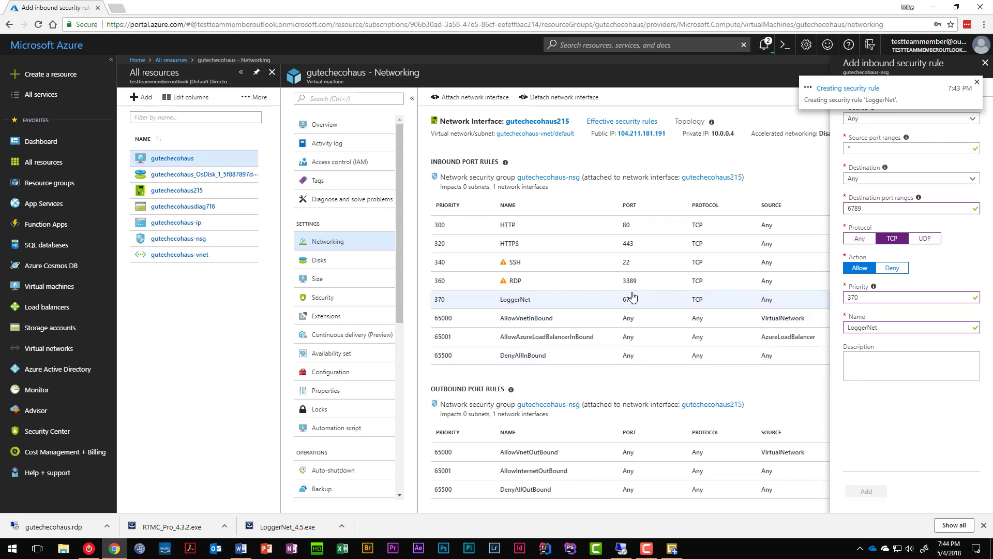
{"action": "mouse_move", "coordinate": [673, 555]}
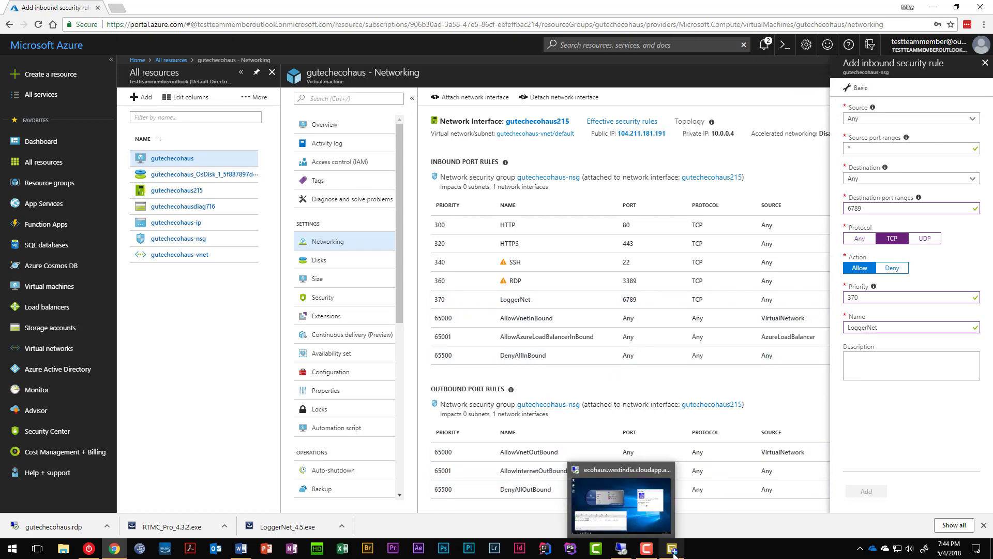
{"action": "left_click", "coordinate": [665, 503]}
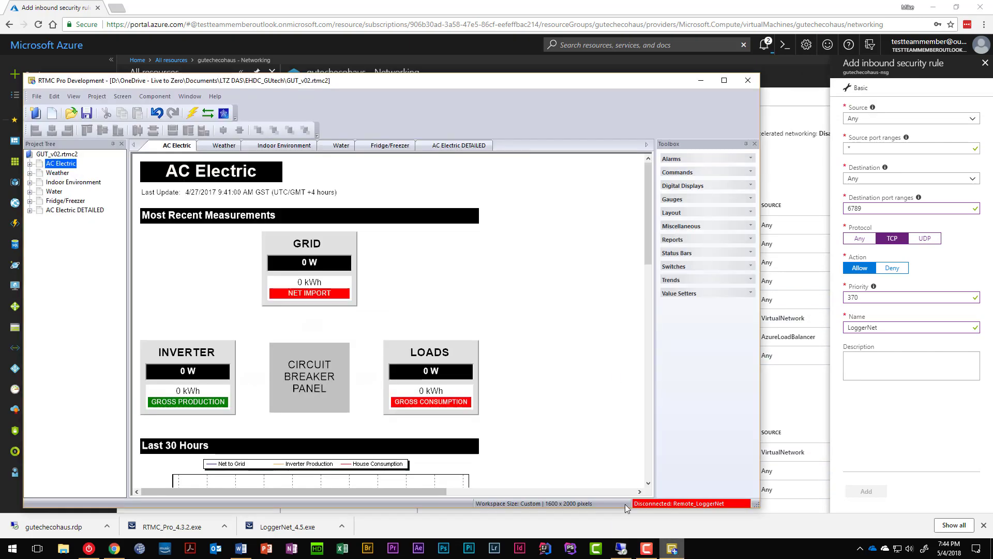
{"action": "double_click", "coordinate": [667, 506]}
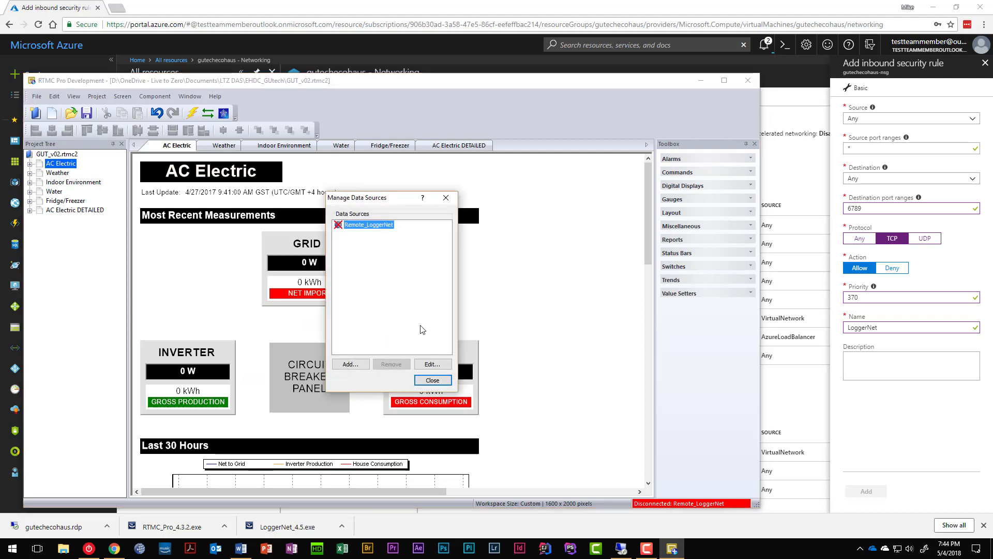
{"action": "double_click", "coordinate": [344, 225]}
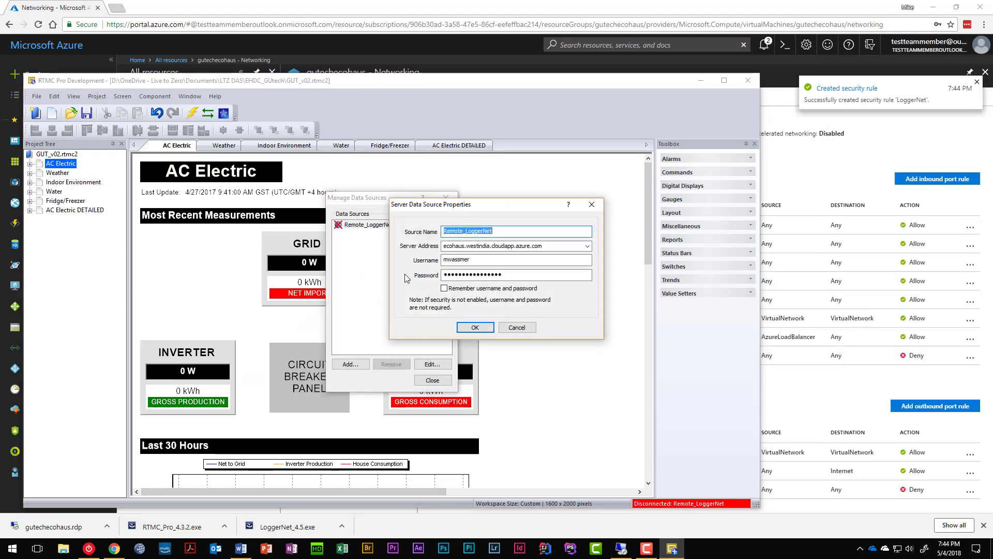
{"action": "left_click", "coordinate": [475, 328]}
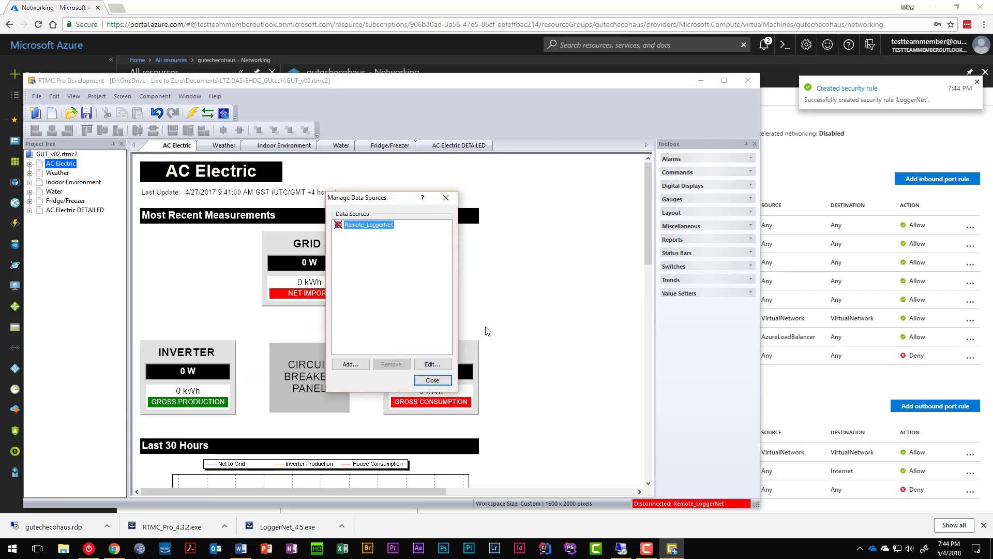
{"action": "left_click", "coordinate": [432, 381]}
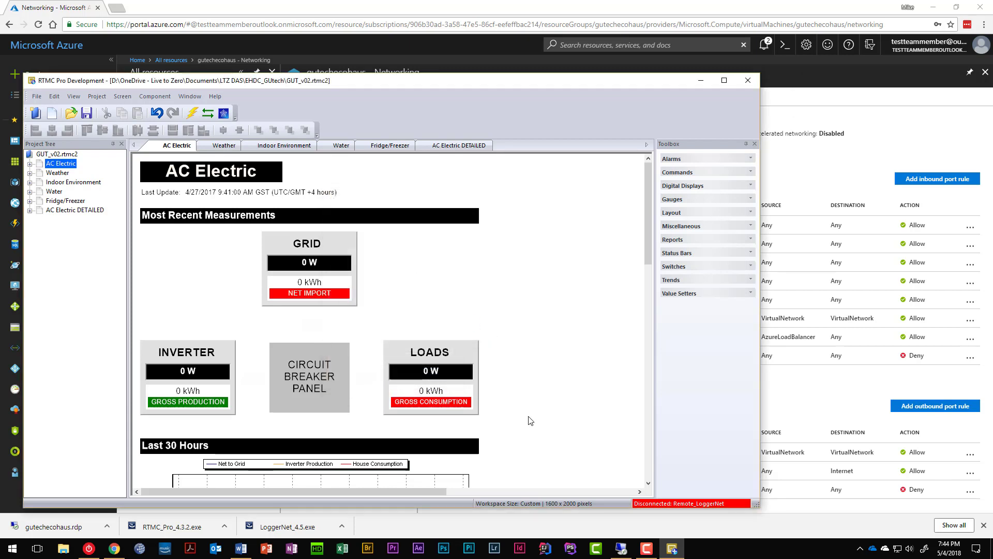
Step: On the Azure VM desktop, launch Windows Firewall with Advanced Security via a 'firewall' search
{"action": "left_click", "coordinate": [624, 552]}
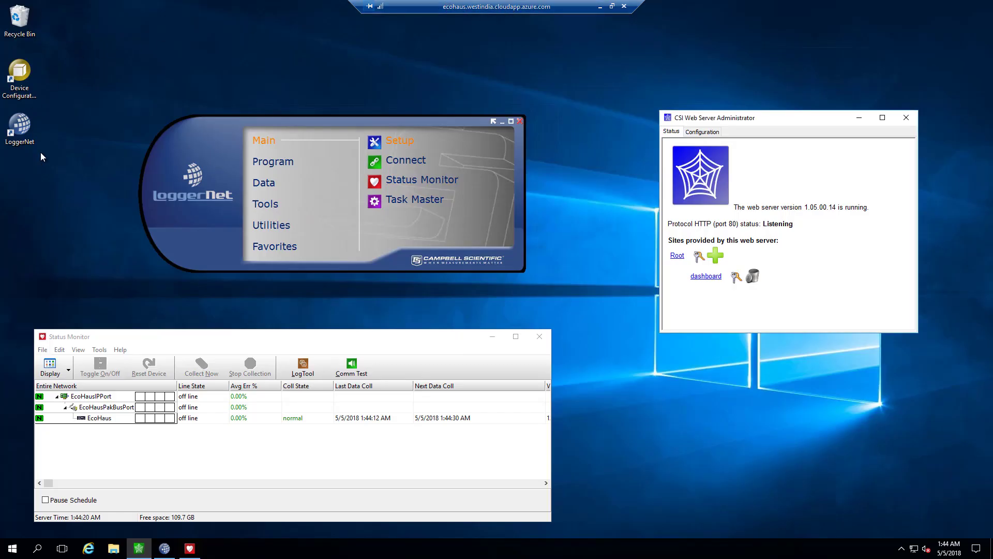
{"action": "left_click", "coordinate": [12, 548]}
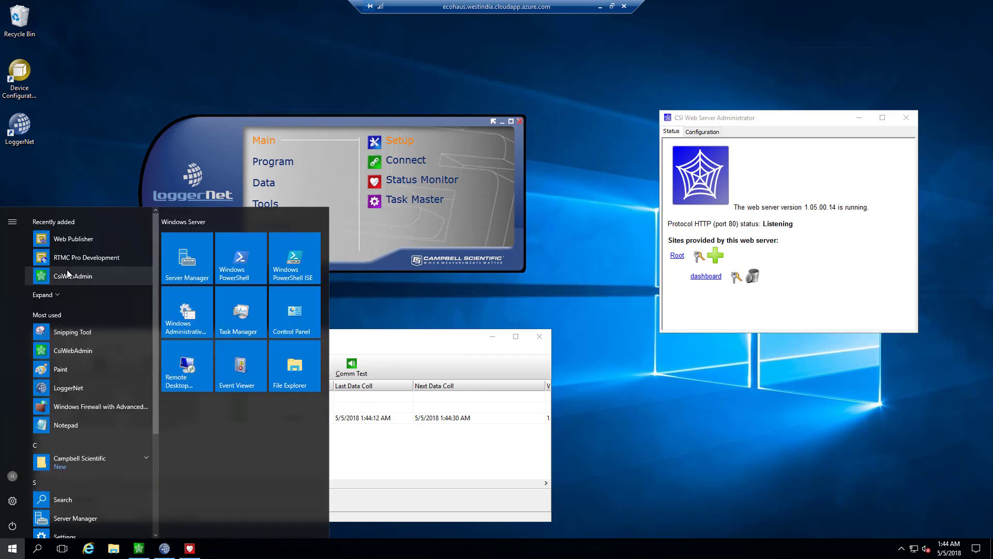
{"action": "left_click", "coordinate": [68, 274]}
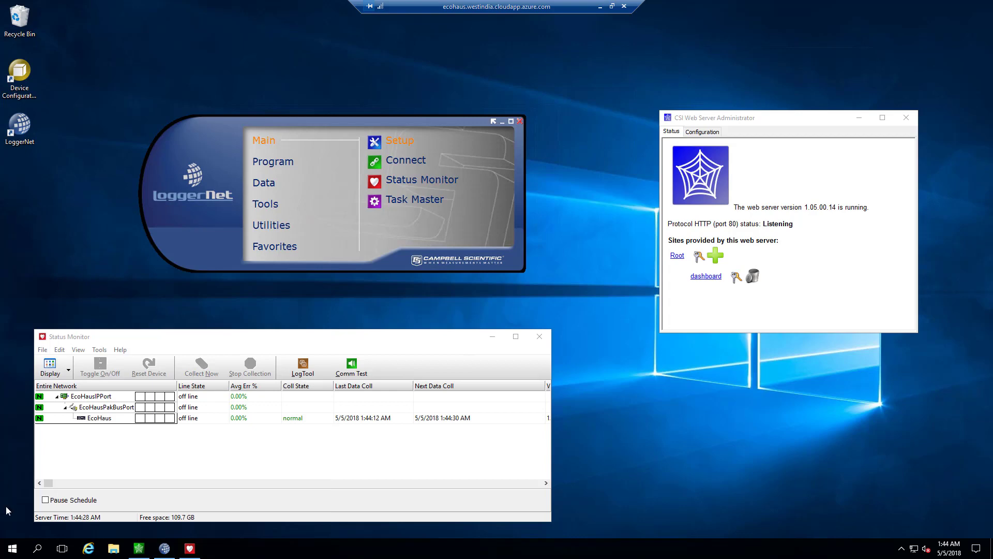
{"action": "left_click", "coordinate": [15, 551]}
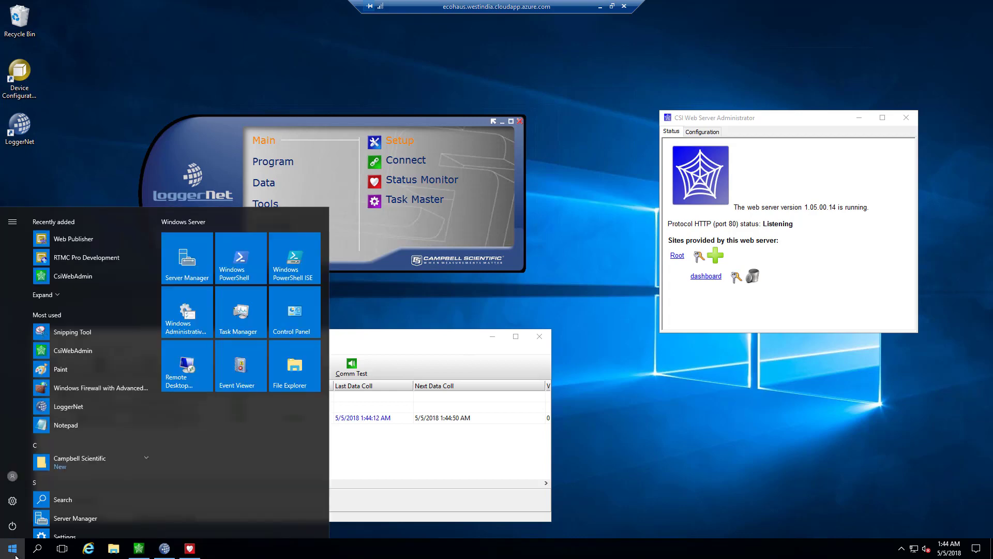
{"action": "type", "text": "firewall"}
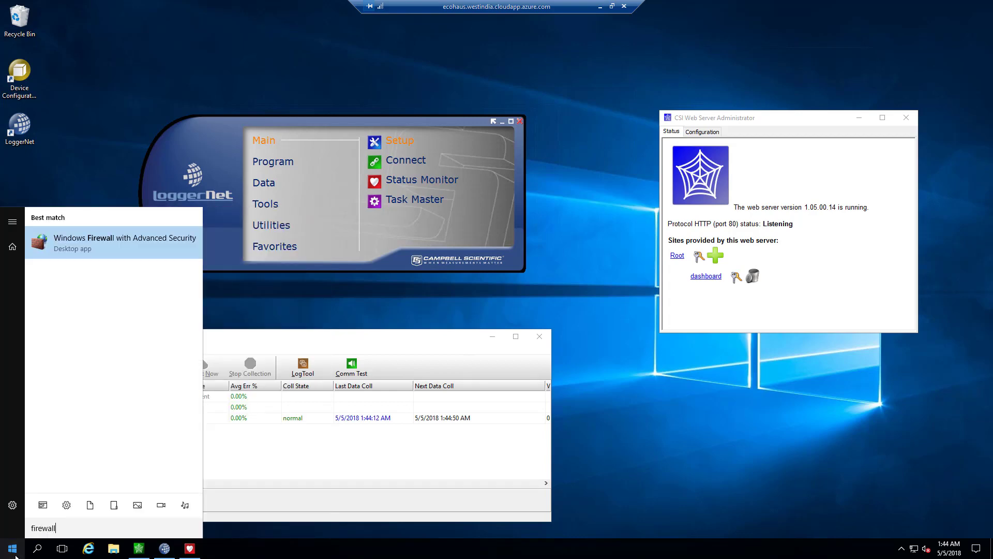
{"action": "left_click", "coordinate": [156, 249]}
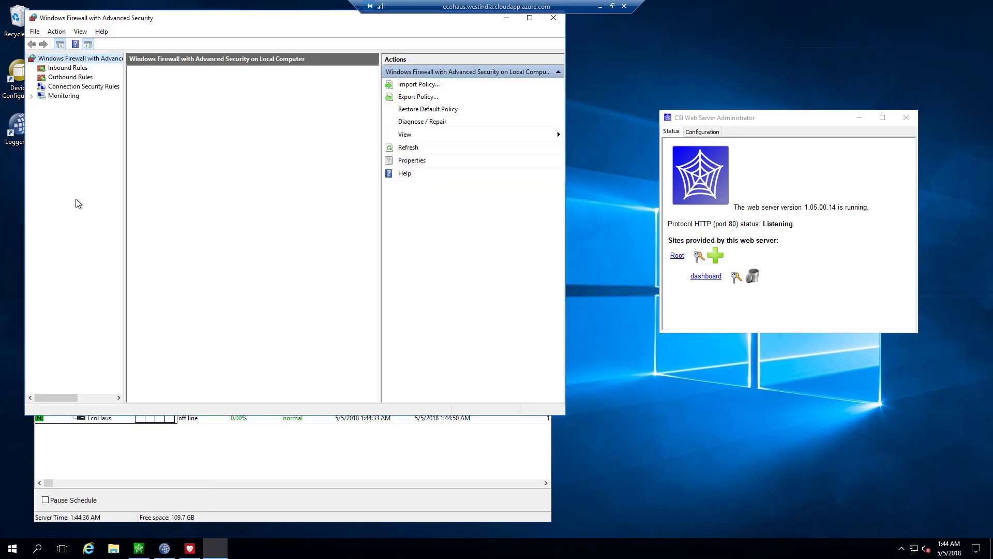
Step: Create a LoggerNet inbound port rule for a specific TCP port, allowing connections on all profiles
{"action": "left_click", "coordinate": [66, 68]}
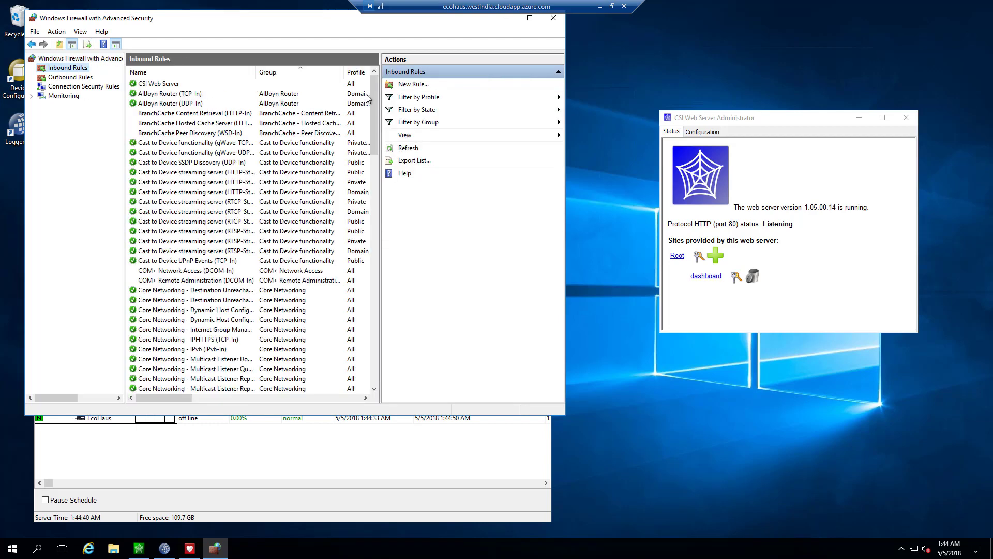
{"action": "left_click", "coordinate": [401, 84]}
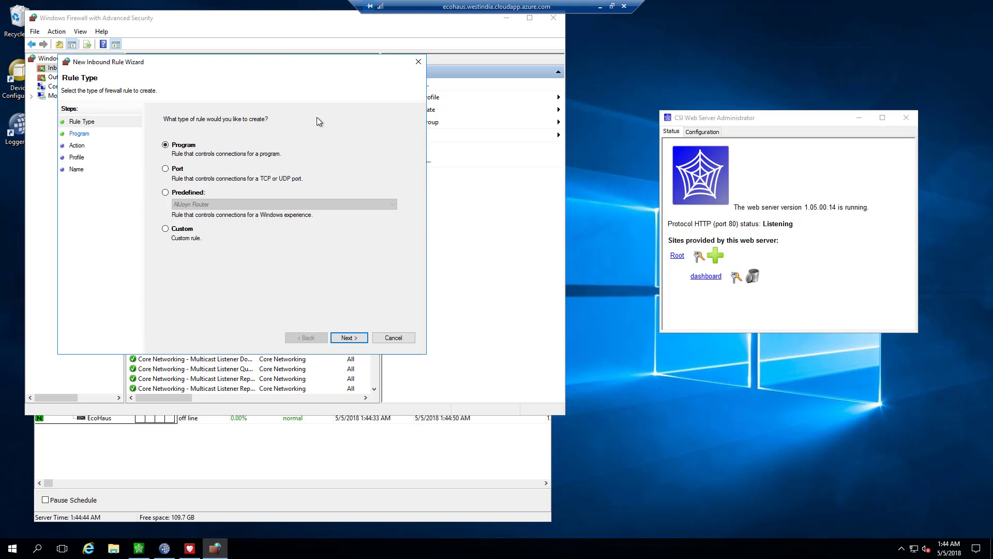
{"action": "left_click", "coordinate": [178, 169]}
{"action": "left_click", "coordinate": [346, 338]}
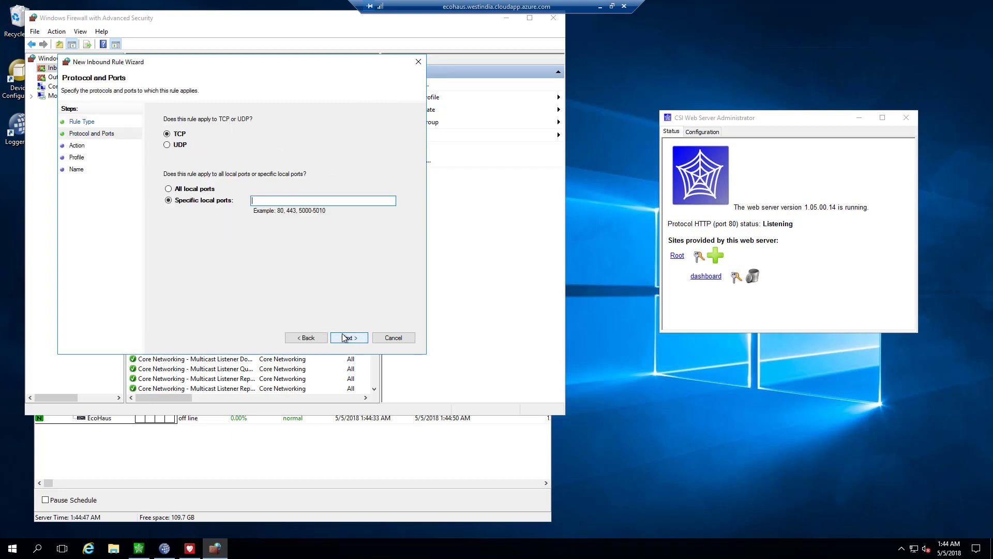
{"action": "left_click", "coordinate": [271, 202]}
{"action": "left_click", "coordinate": [349, 341]}
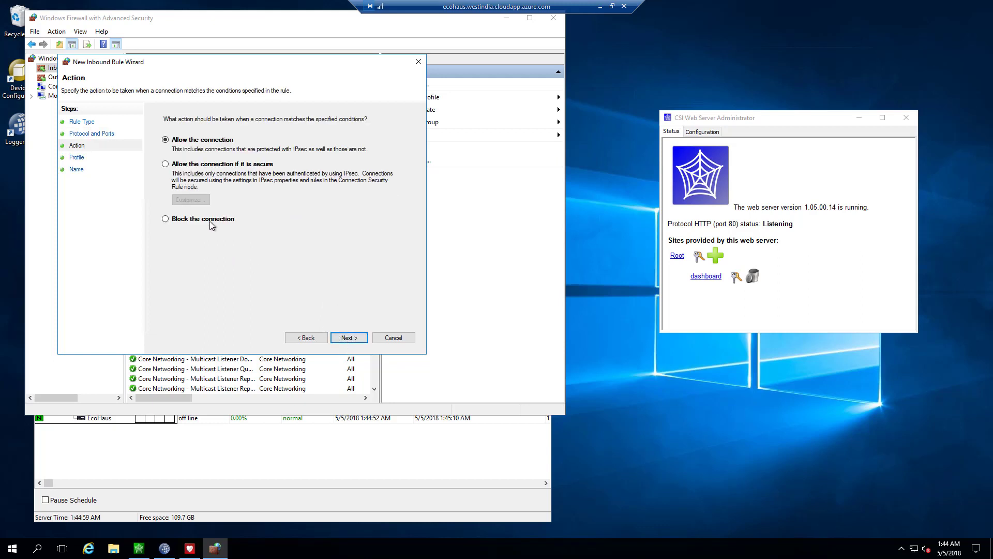
{"action": "left_click", "coordinate": [362, 340]}
{"action": "left_click", "coordinate": [349, 339]}
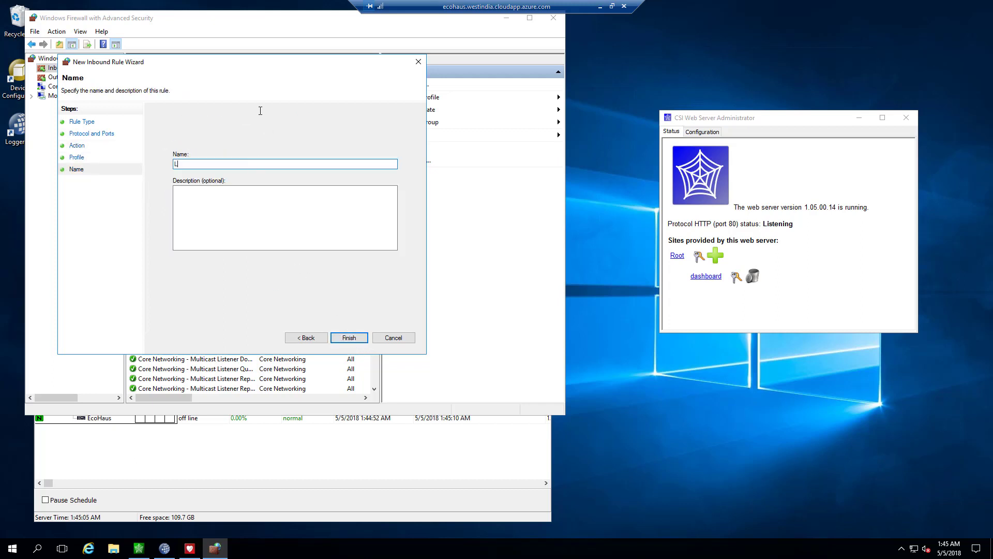
{"action": "type", "text": "LoggerNet"}
{"action": "left_click", "coordinate": [344, 338]}
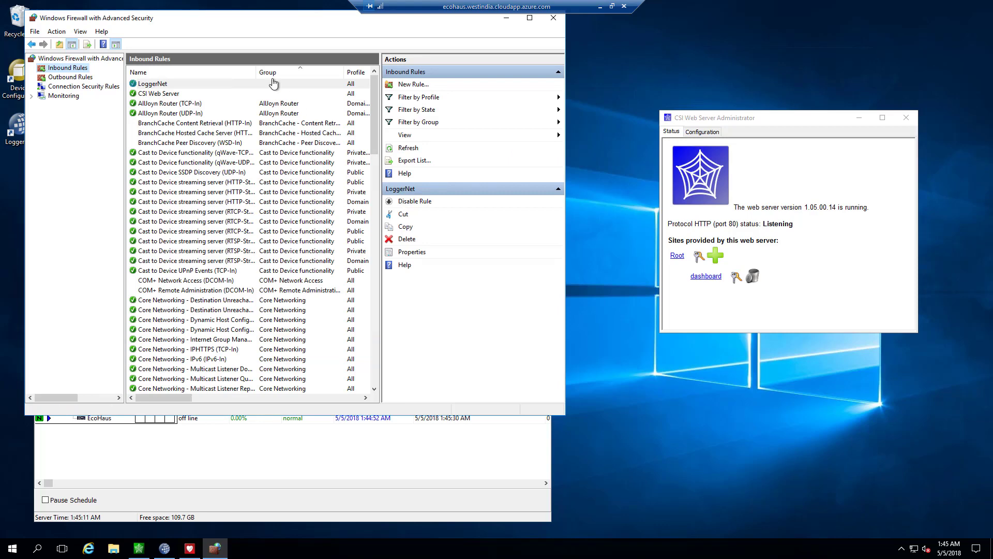
Step: Check the CSI Web Server and new LoggerNet rules, then minimize the firewall window
{"action": "left_click", "coordinate": [153, 94]}
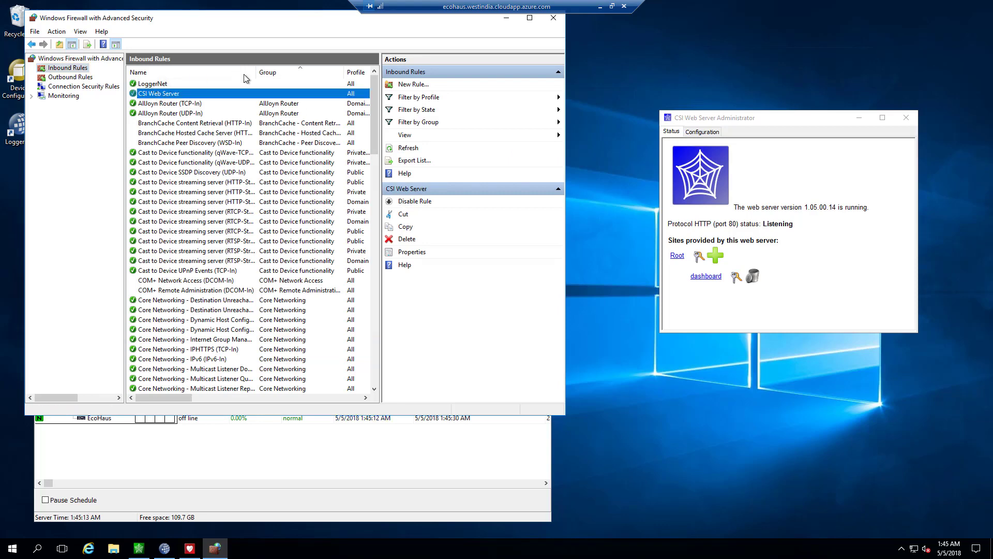
{"action": "left_click", "coordinate": [244, 83]}
{"action": "left_click_drag", "start_coordinate": [461, 17], "coordinate": [488, 69]}
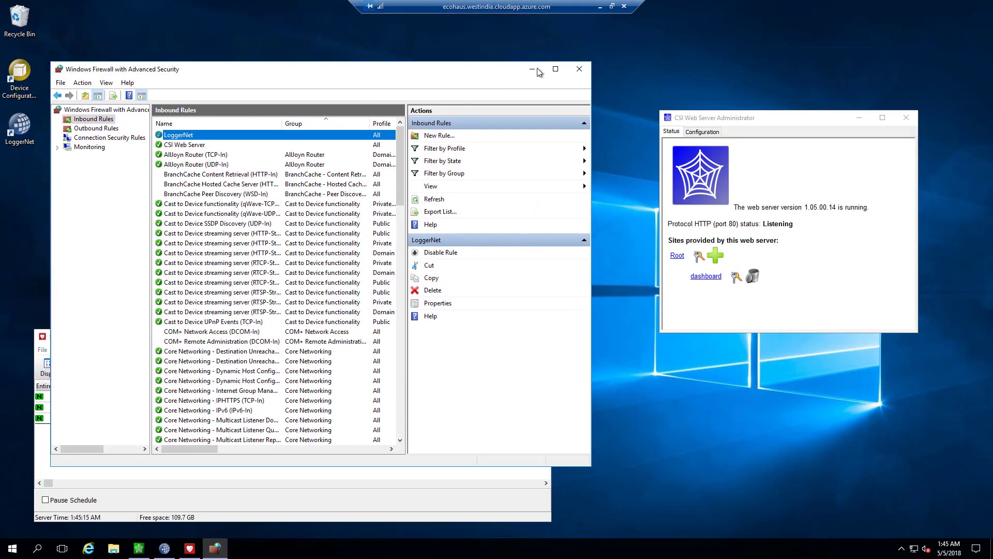
{"action": "left_click", "coordinate": [534, 70]}
{"action": "left_click", "coordinate": [601, 7]}
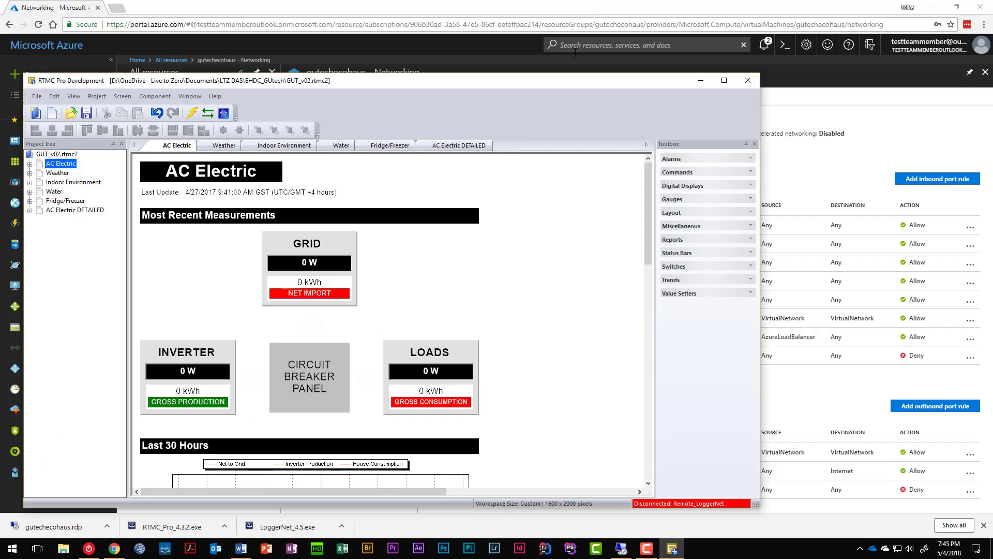
{"action": "double_click", "coordinate": [709, 506]}
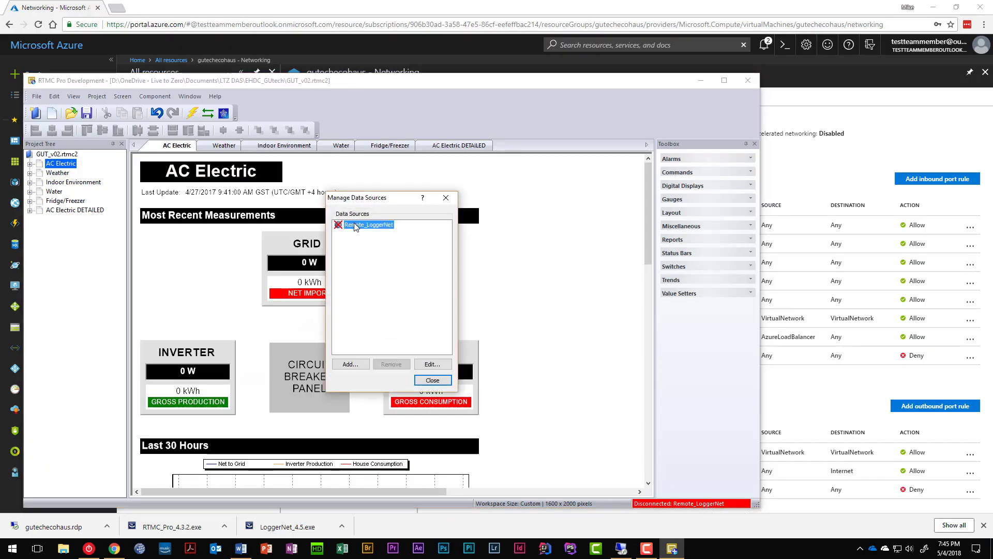
{"action": "double_click", "coordinate": [356, 226]}
{"action": "left_click", "coordinate": [476, 328]}
{"action": "left_click", "coordinate": [364, 364]}
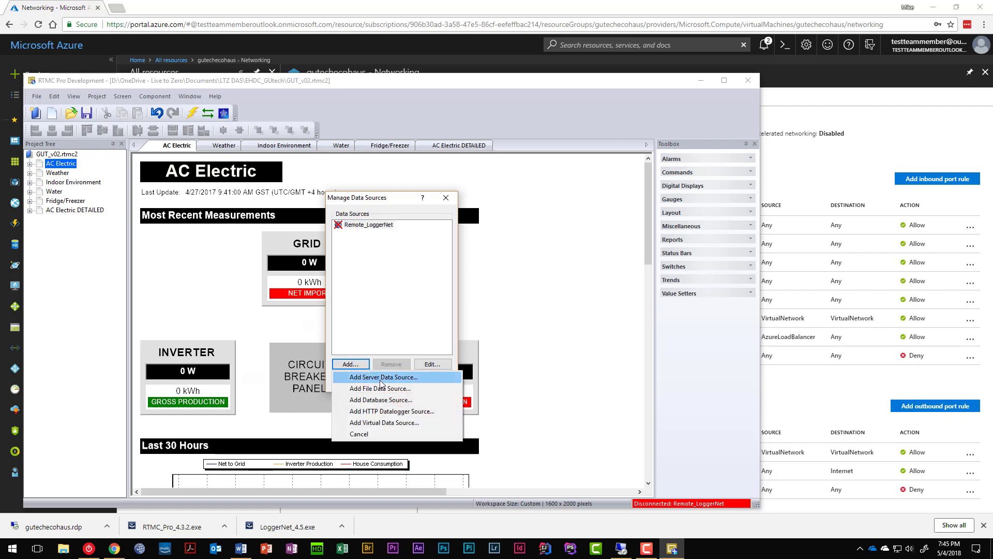
{"action": "left_click", "coordinate": [380, 378]}
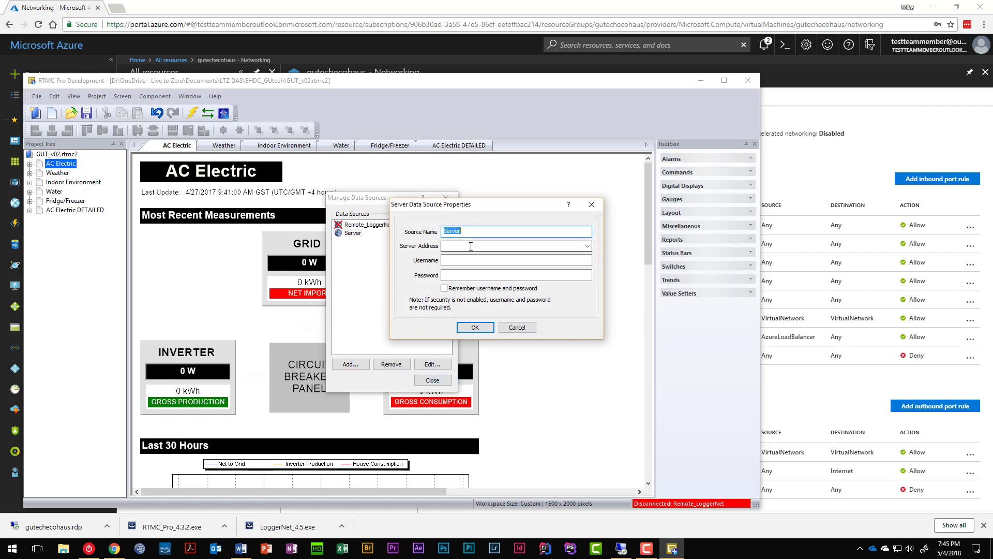
{"action": "left_click", "coordinate": [588, 247]}
{"action": "left_click", "coordinate": [589, 247]}
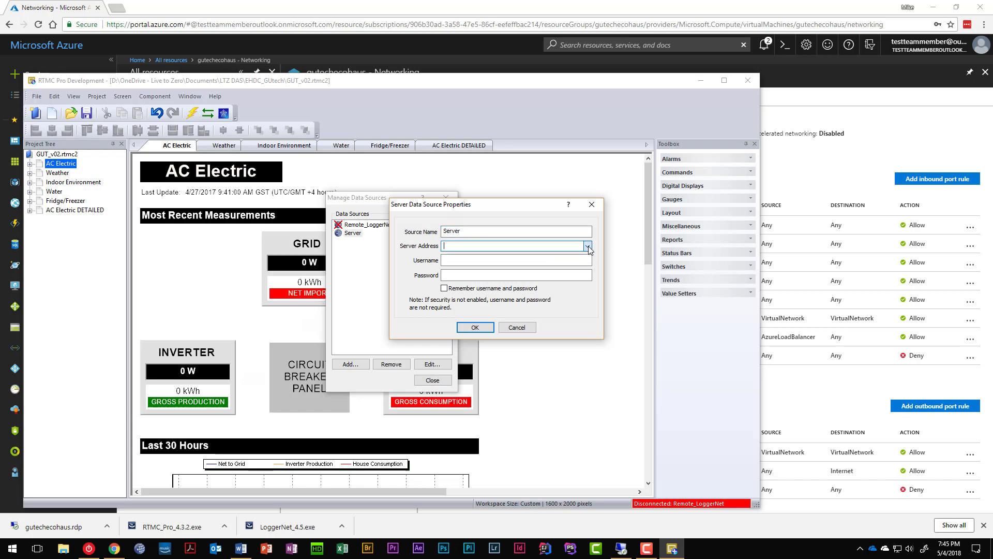
{"action": "left_click", "coordinate": [517, 327]}
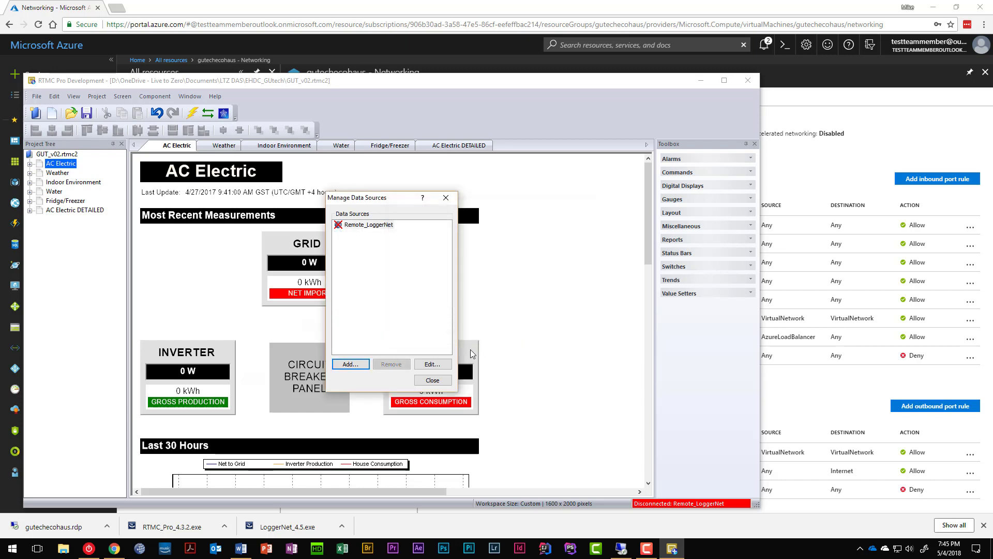
{"action": "left_click", "coordinate": [440, 380]}
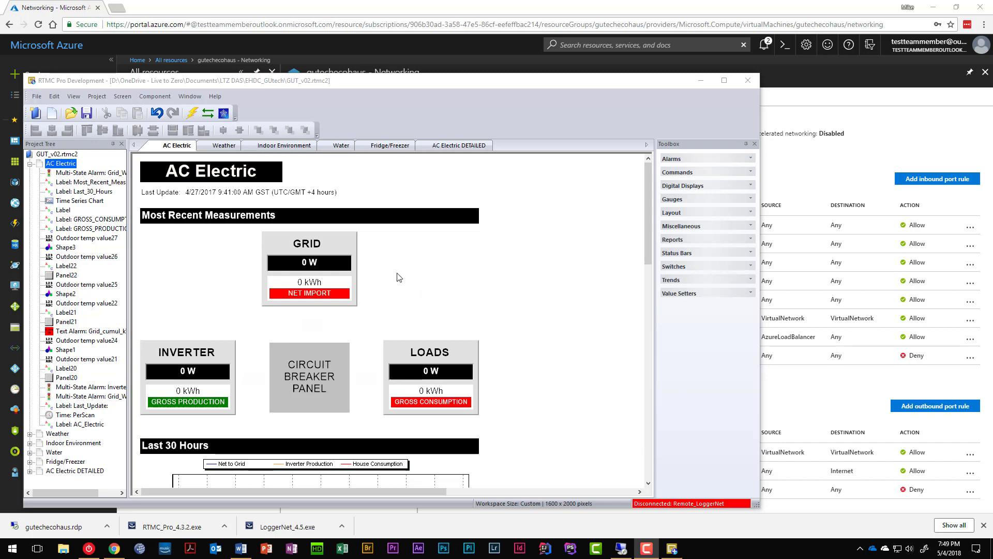
{"action": "left_click", "coordinate": [621, 548]}
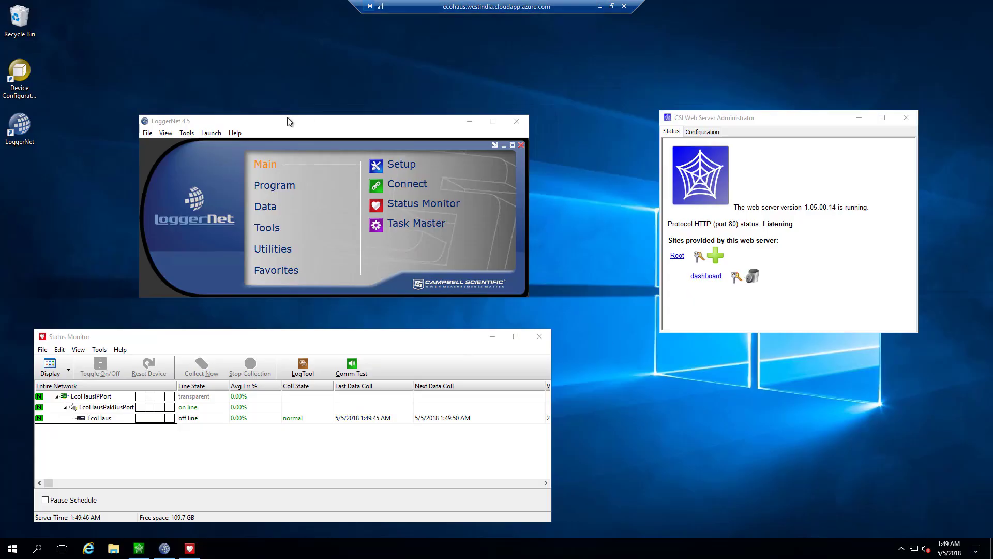
Step: Hide LoggerNet's main menu bar and switch the launcher to the Favorites category
{"action": "right_click", "coordinate": [212, 163]}
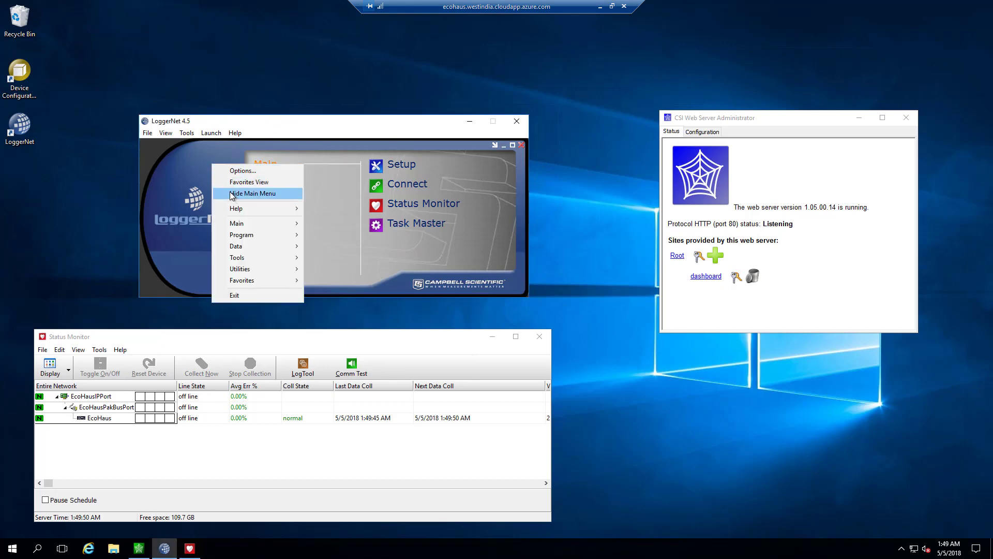
{"action": "left_click", "coordinate": [231, 194]}
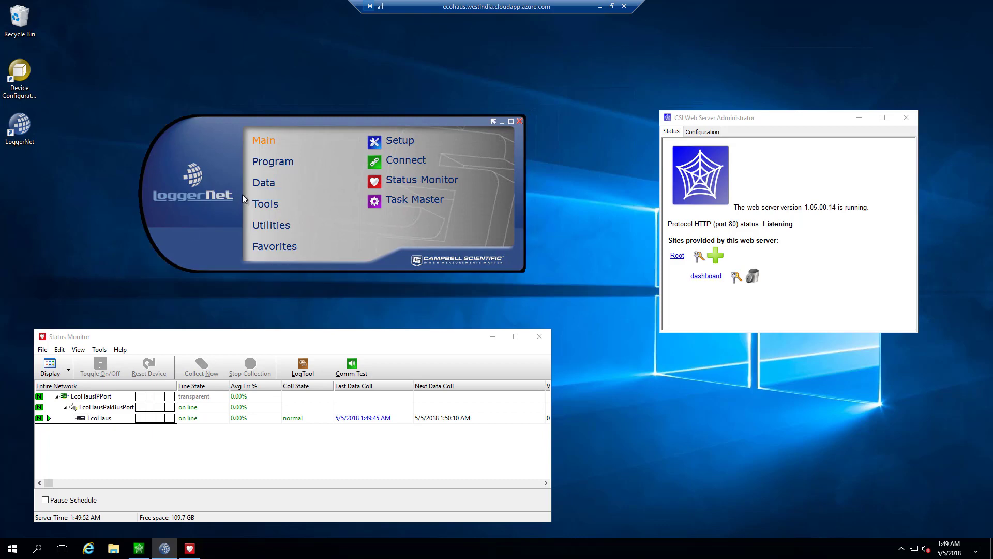
{"action": "left_click", "coordinate": [275, 246]}
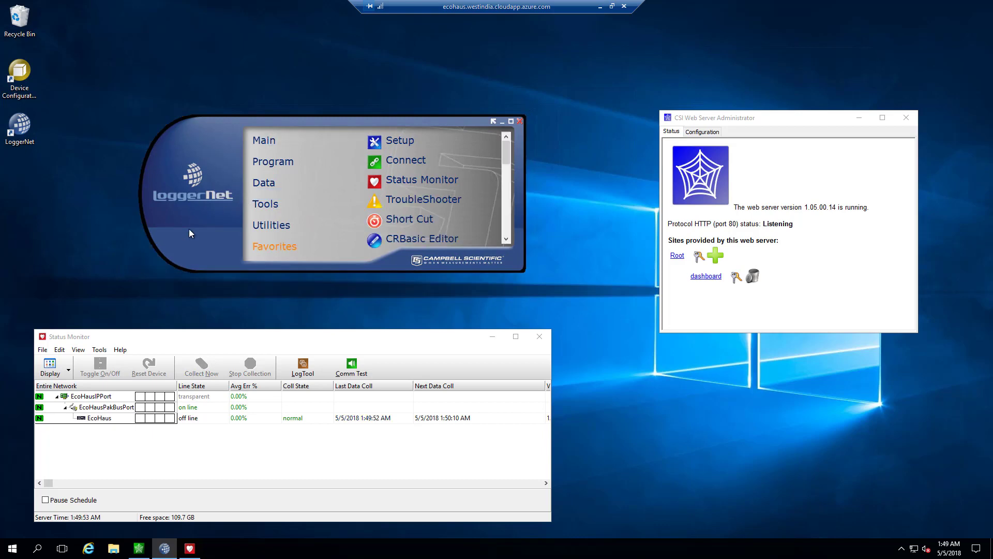
Step: Restore LoggerNet's main menu bar and open Tools > Options
{"action": "right_click", "coordinate": [199, 147]}
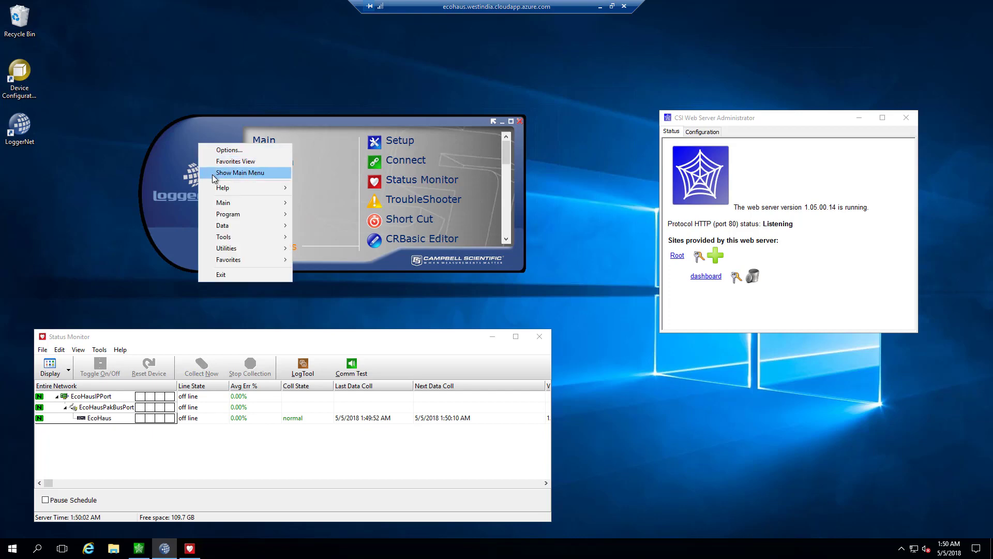
{"action": "right_click", "coordinate": [180, 148]}
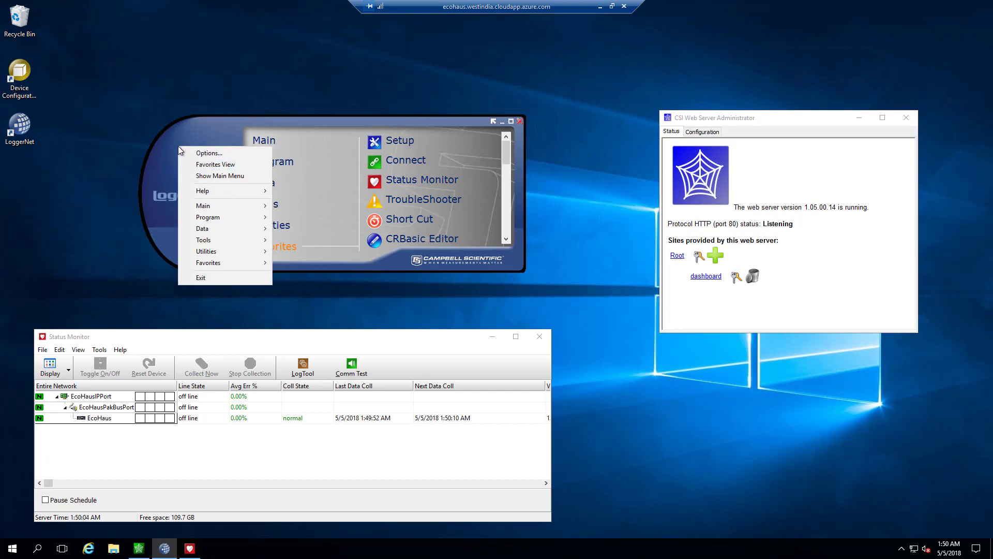
{"action": "left_click", "coordinate": [226, 176]}
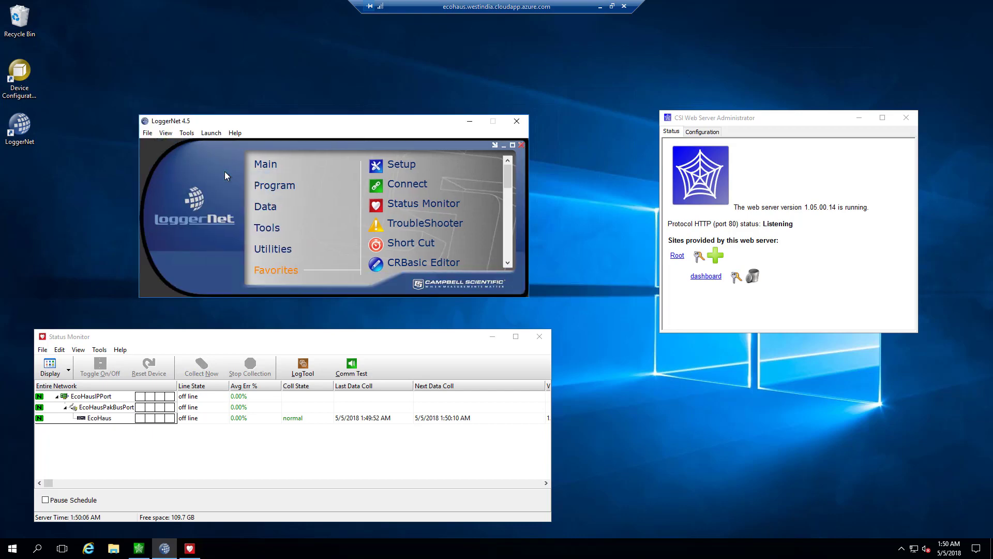
{"action": "left_click", "coordinate": [184, 136]}
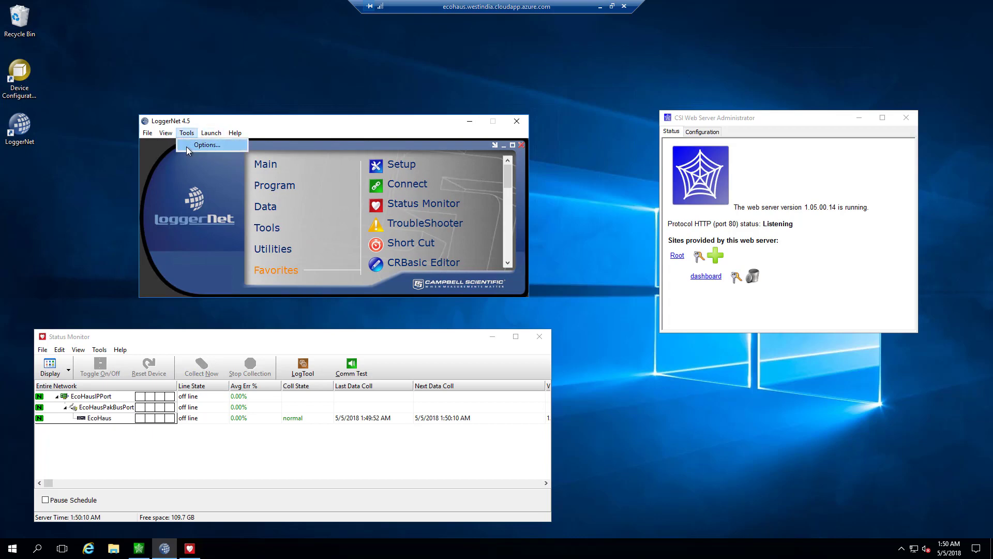
{"action": "left_click", "coordinate": [186, 147]}
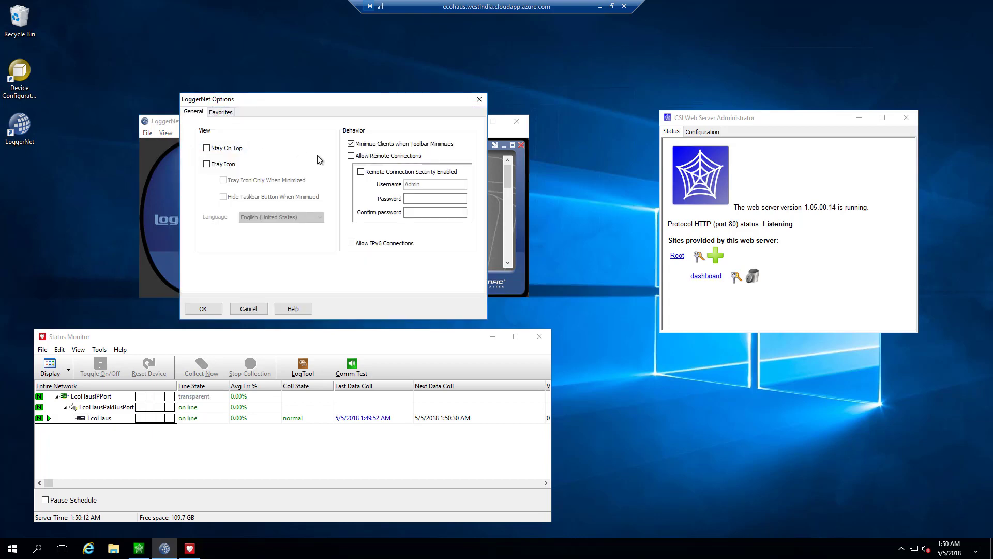
Step: Allow remote connections to LoggerNet with security enabled and a confirmed password, and apply
{"action": "left_click", "coordinate": [351, 156]}
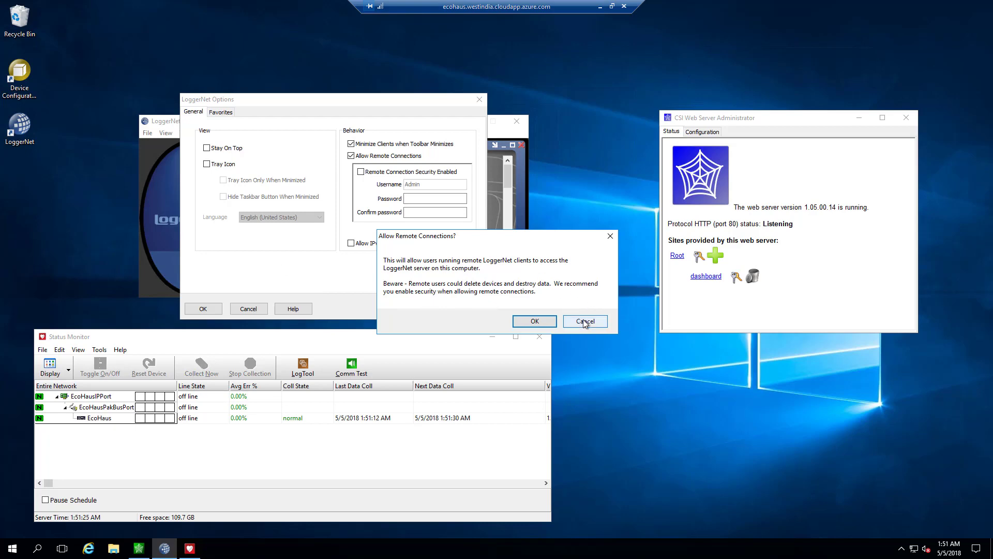
{"action": "left_click", "coordinate": [535, 321]}
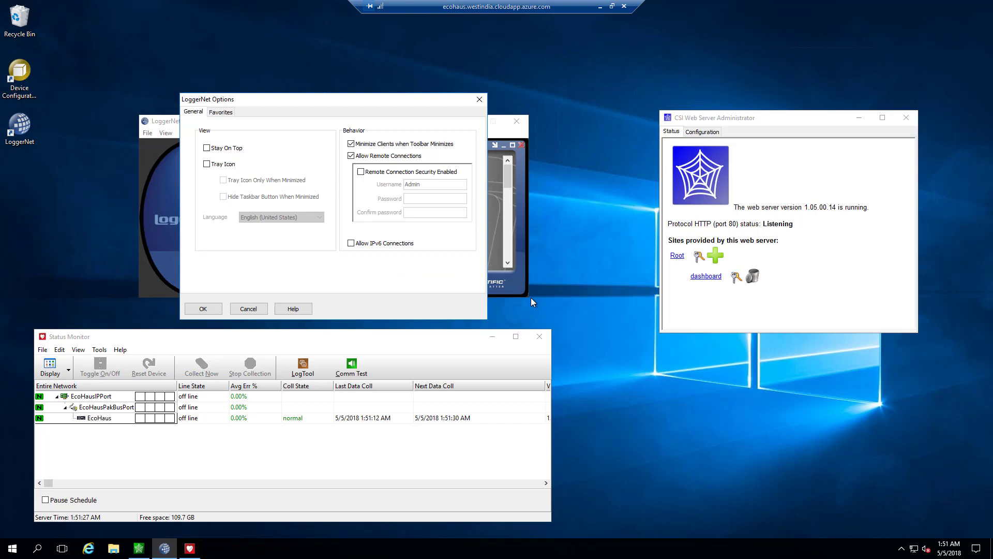
{"action": "left_click", "coordinate": [361, 172]}
{"action": "left_click", "coordinate": [427, 198]}
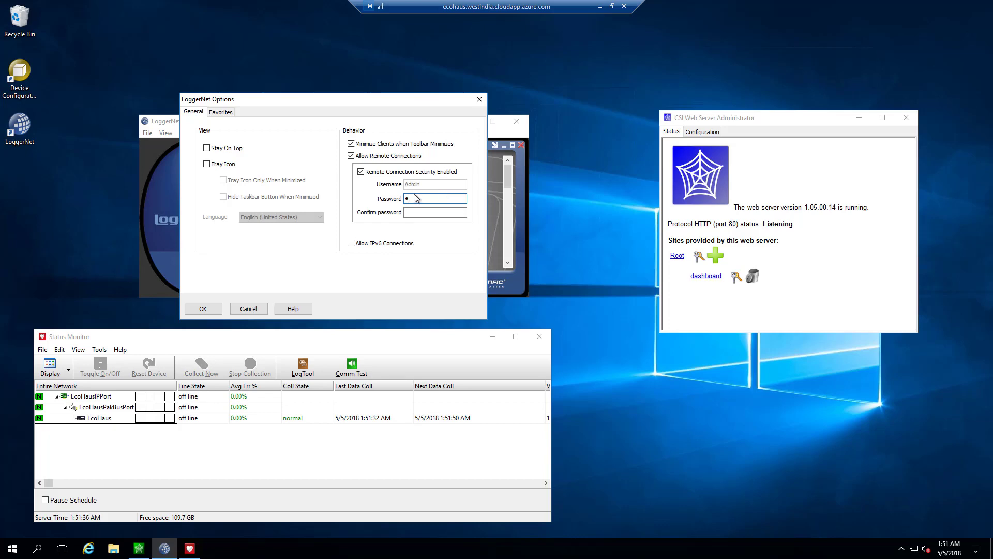
{"action": "type", "text": "***"}
{"action": "key", "text": "Tab"}
{"action": "type", "text": "********"}
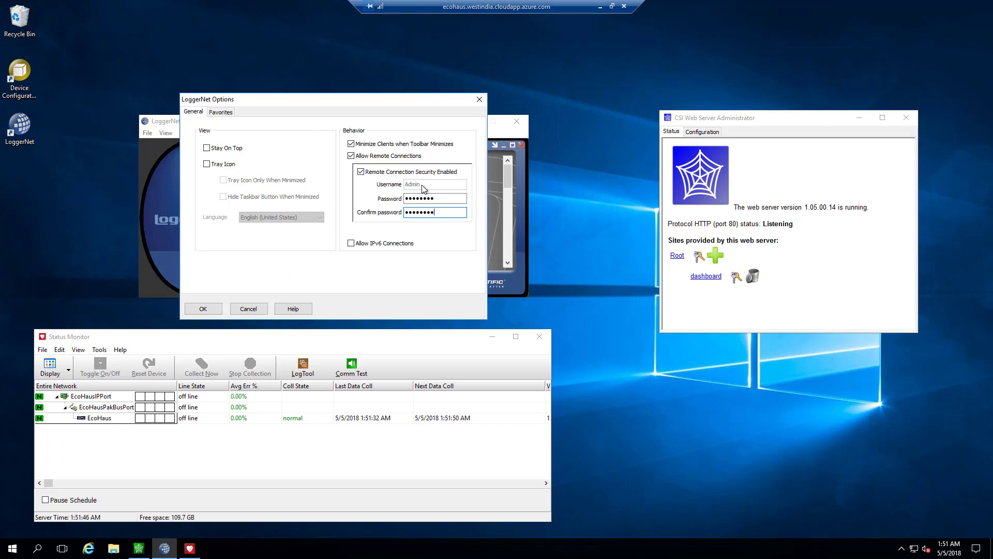
{"action": "left_click", "coordinate": [202, 308]}
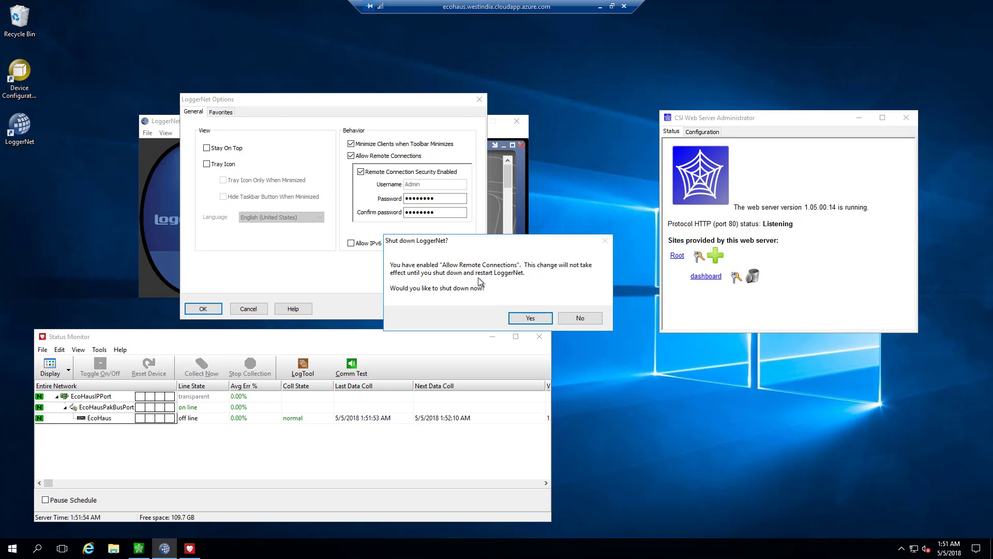
Step: Shut LoggerNet down, restart it from its desktop shortcut, and return to the local desktop
{"action": "left_click", "coordinate": [537, 318]}
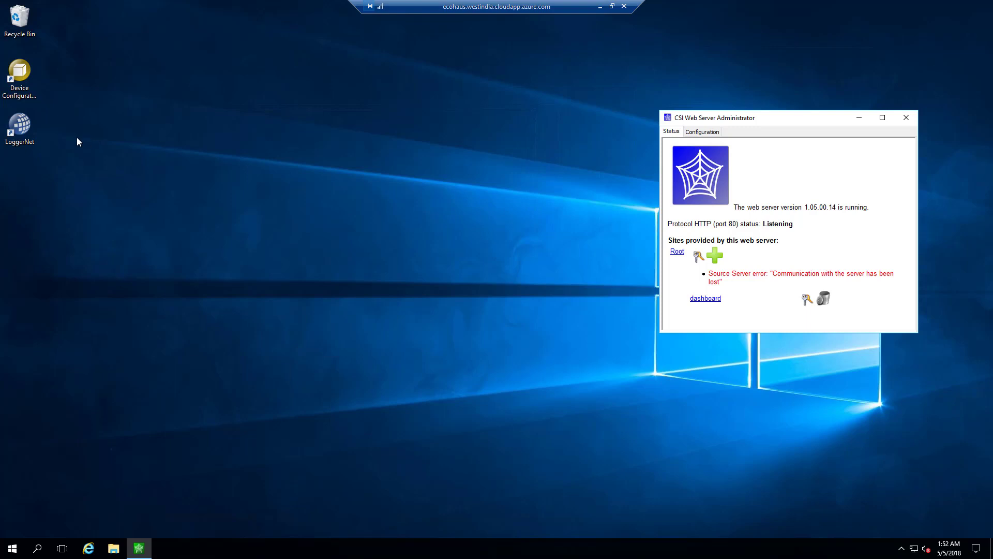
{"action": "double_click", "coordinate": [22, 122]}
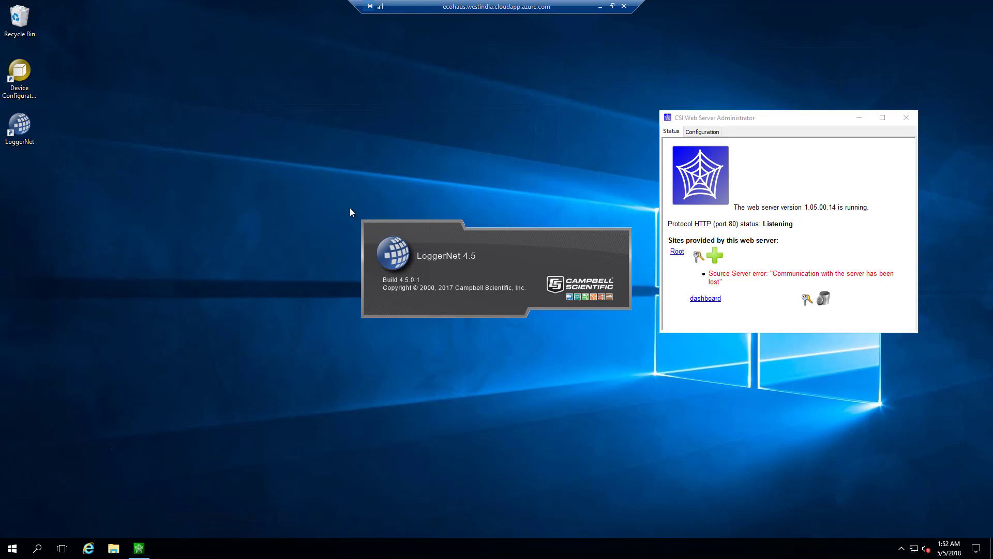
{"action": "left_click", "coordinate": [600, 6]}
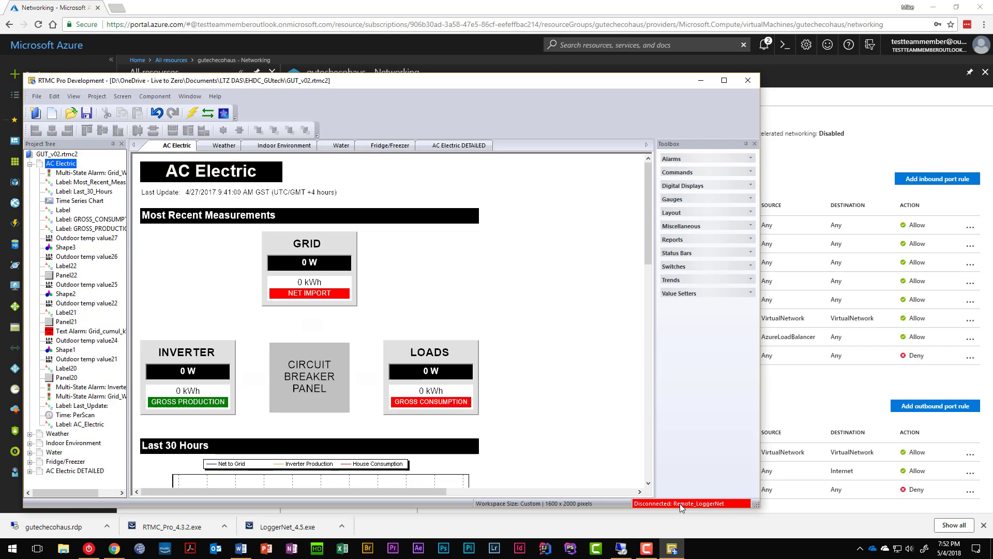
{"action": "mouse_move", "coordinate": [622, 549]}
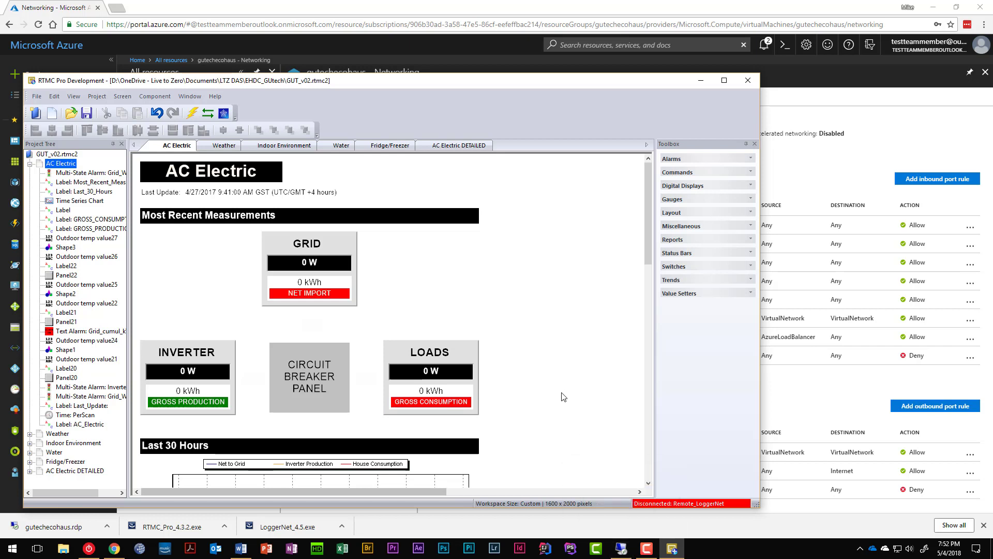
{"action": "left_click", "coordinate": [621, 547]}
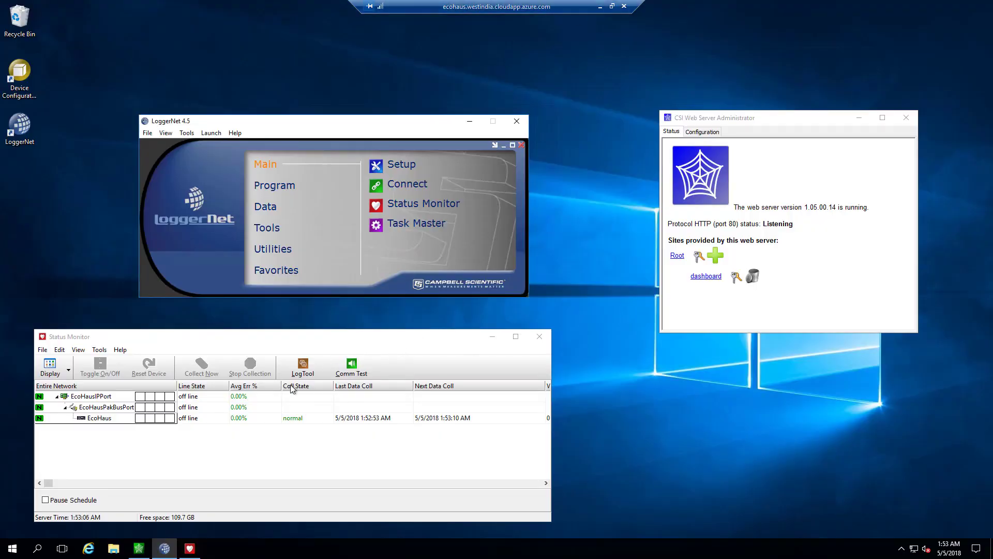
{"action": "left_click", "coordinate": [601, 6]}
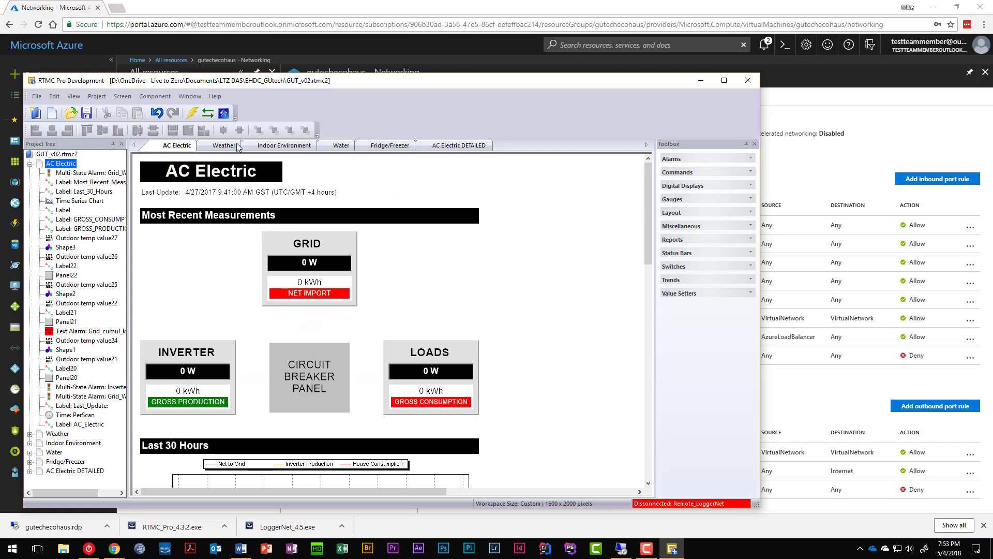
Step: Change the Remote_LoggerNet data source login to username Admin with its password
{"action": "left_click", "coordinate": [672, 506]}
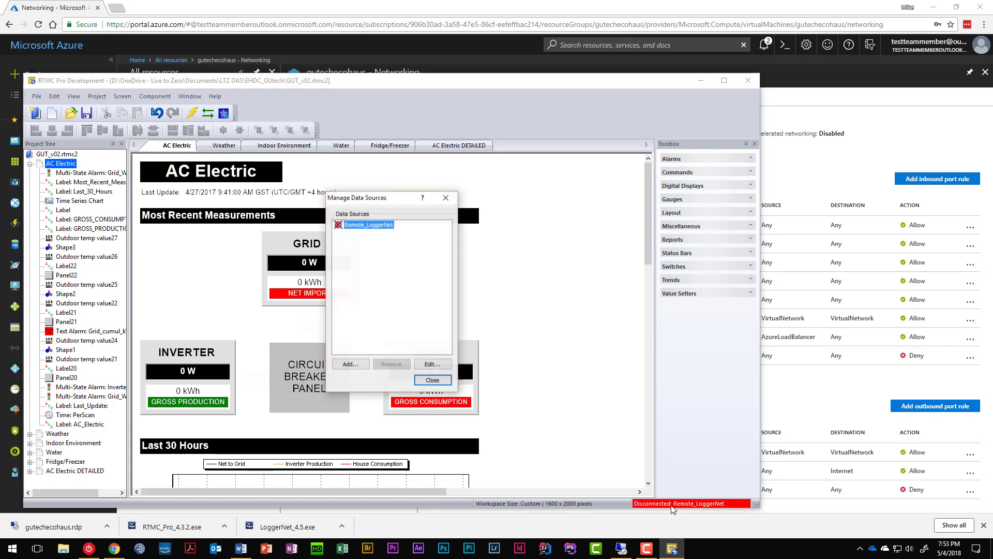
{"action": "left_click", "coordinate": [439, 364]}
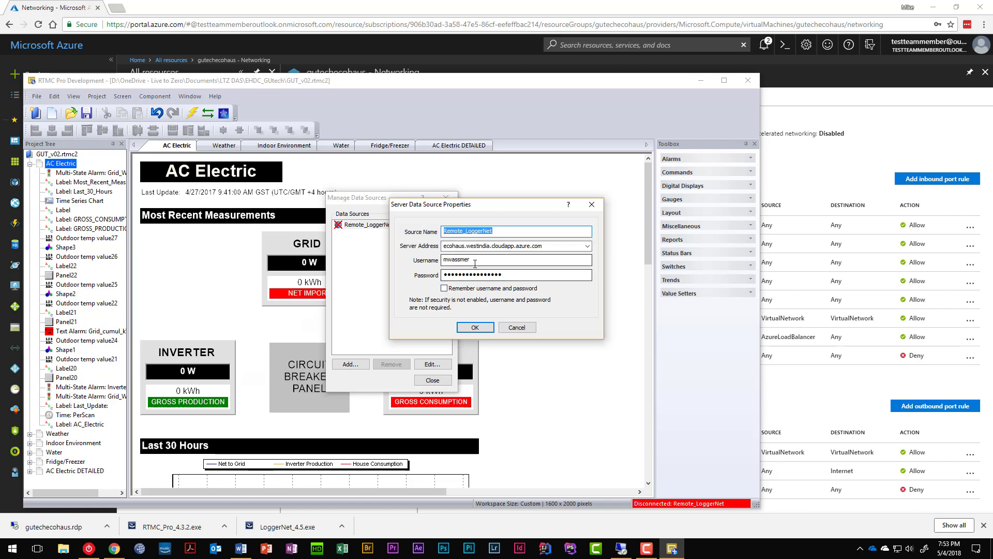
{"action": "double_click", "coordinate": [450, 259]}
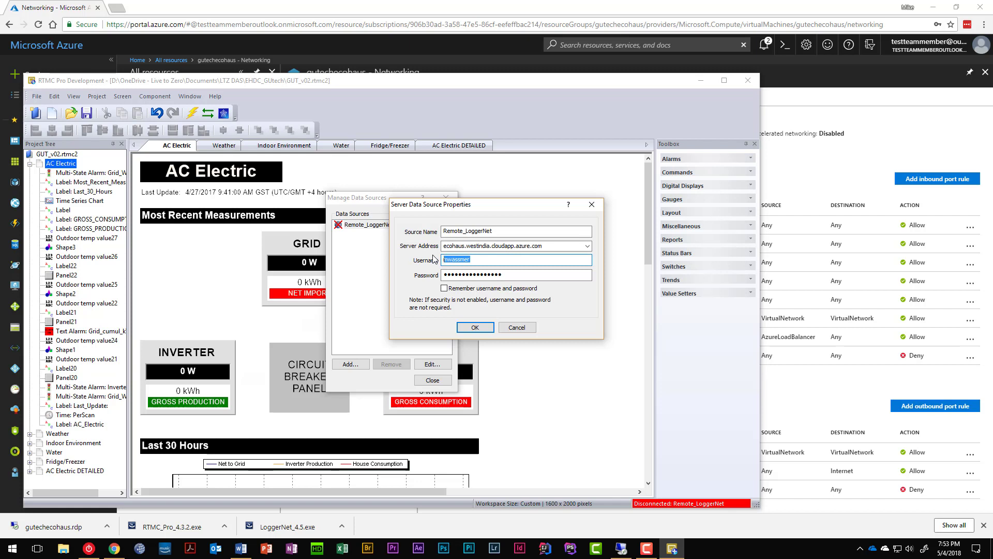
{"action": "key", "text": "BackSpace"}
{"action": "type", "text": "Admin"}
{"action": "key", "text": "Tab"}
{"action": "type", "text": "••"}
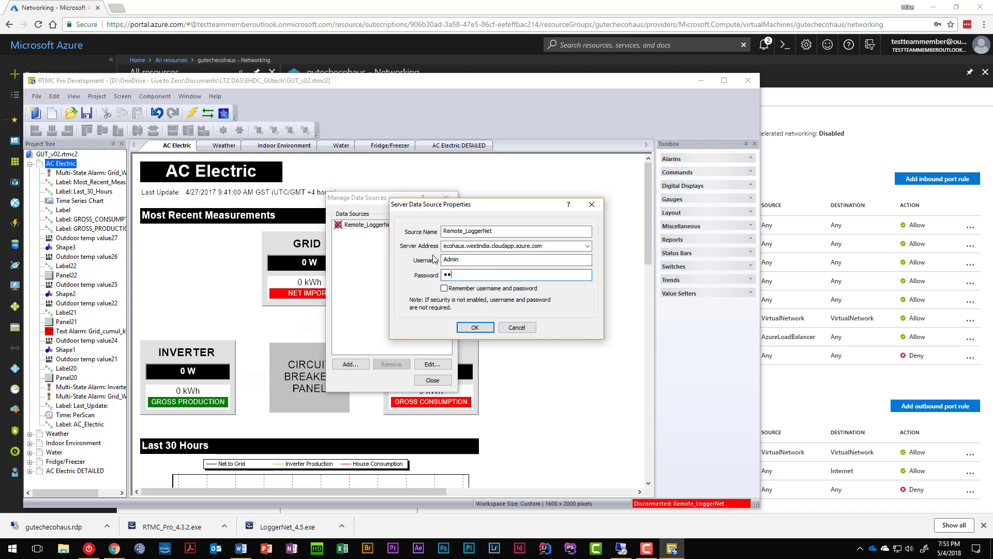
{"action": "left_click", "coordinate": [476, 328]}
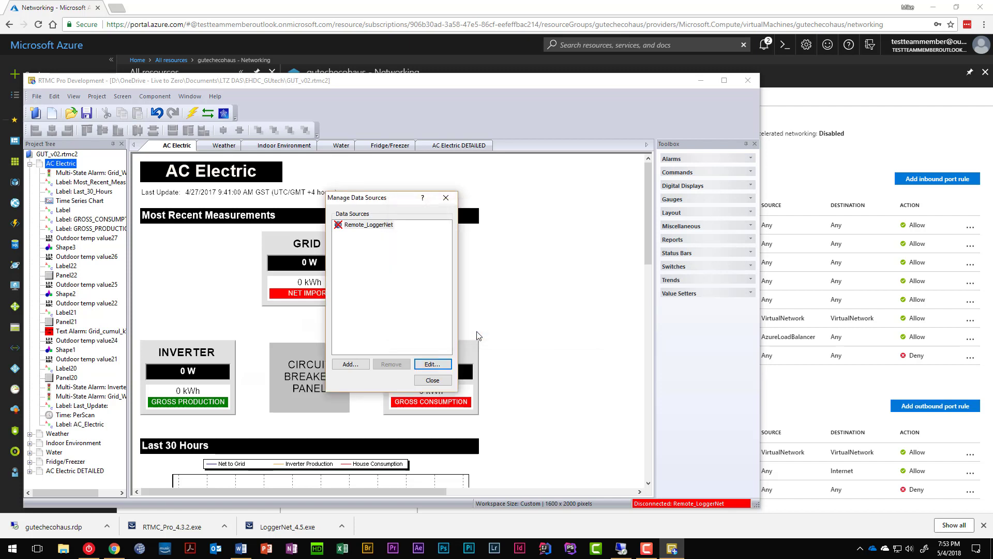
{"action": "left_click", "coordinate": [432, 380]}
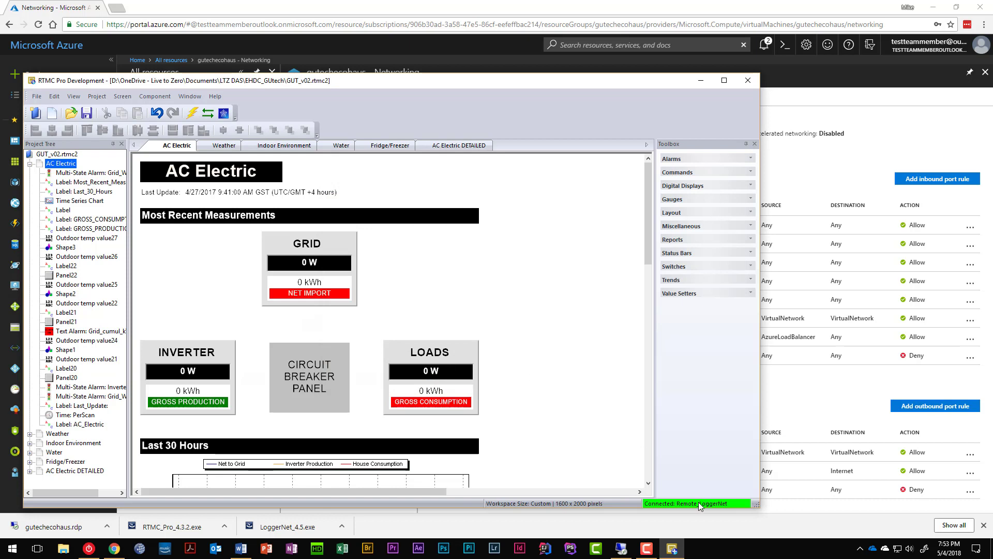
Step: Point Remote_LoggerNet at server ecohaus.westindia.cloudapp.azure.com and check the connection
{"action": "left_click", "coordinate": [97, 97]}
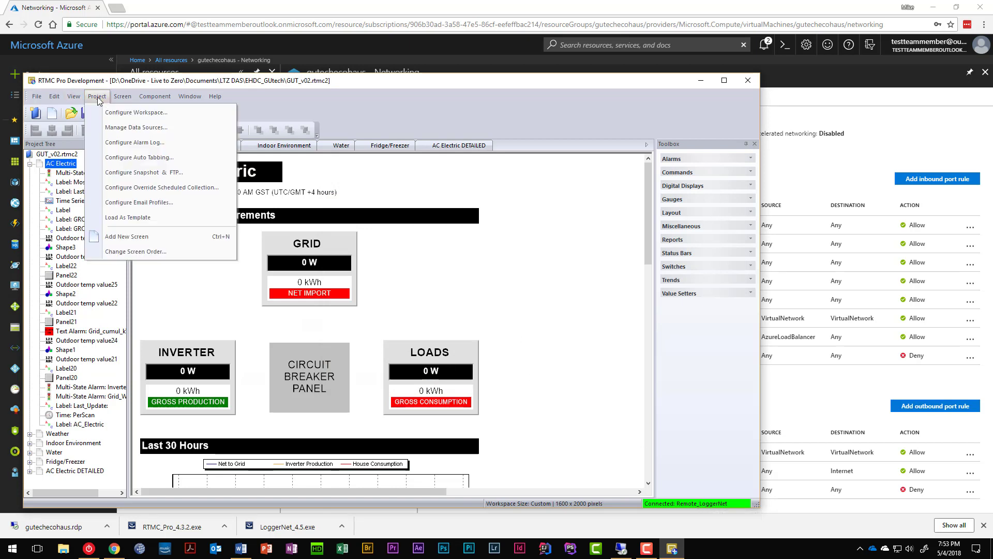
{"action": "left_click", "coordinate": [117, 127]}
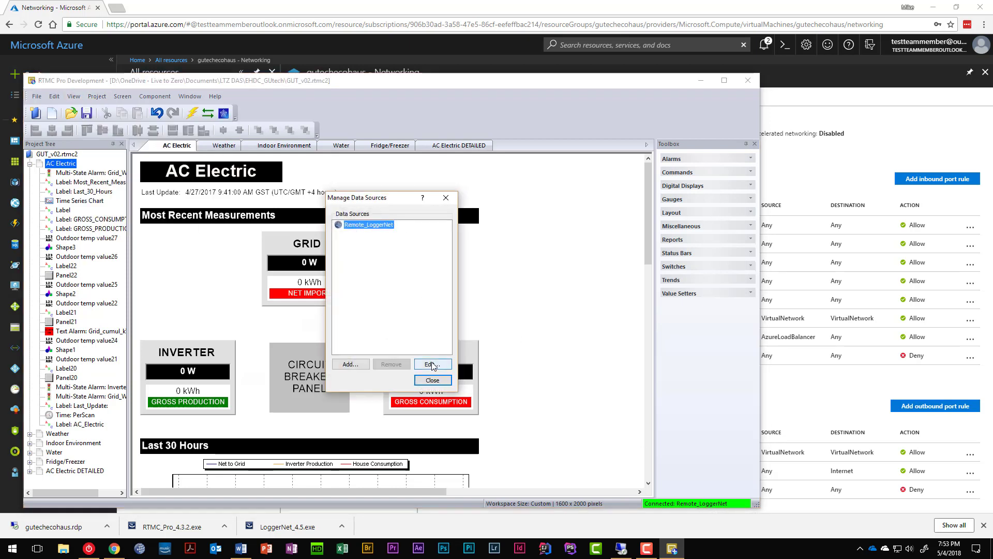
{"action": "left_click", "coordinate": [432, 365]}
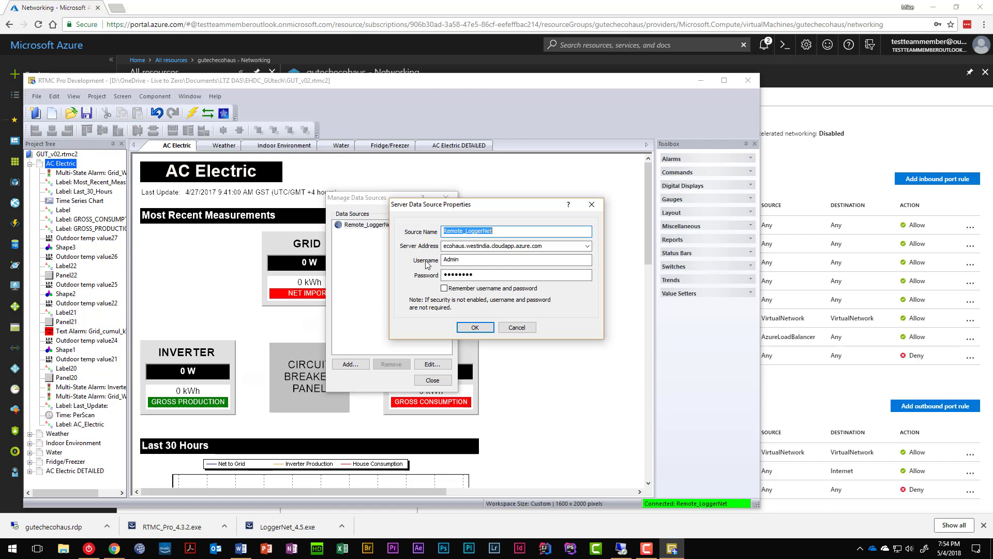
{"action": "left_click", "coordinate": [475, 328]}
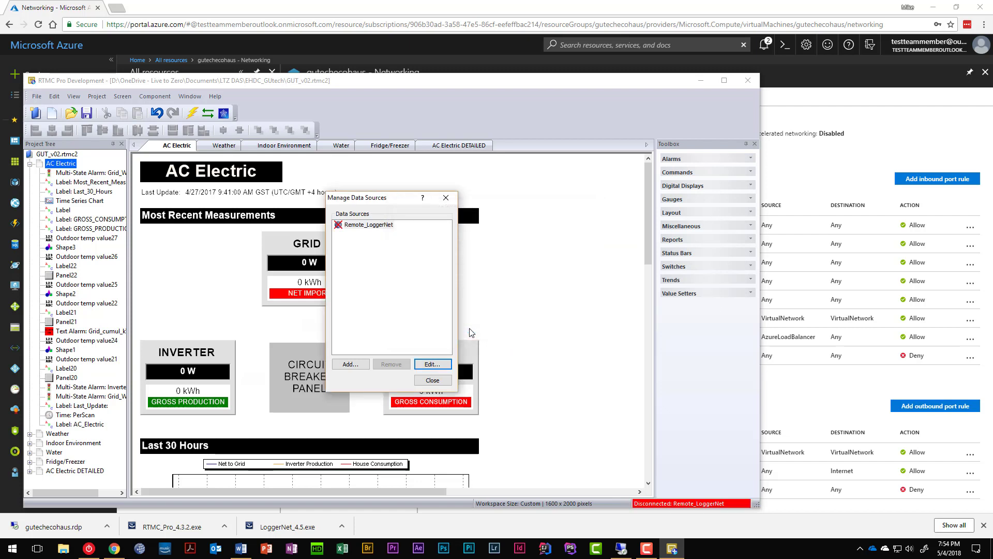
{"action": "left_click", "coordinate": [432, 381]}
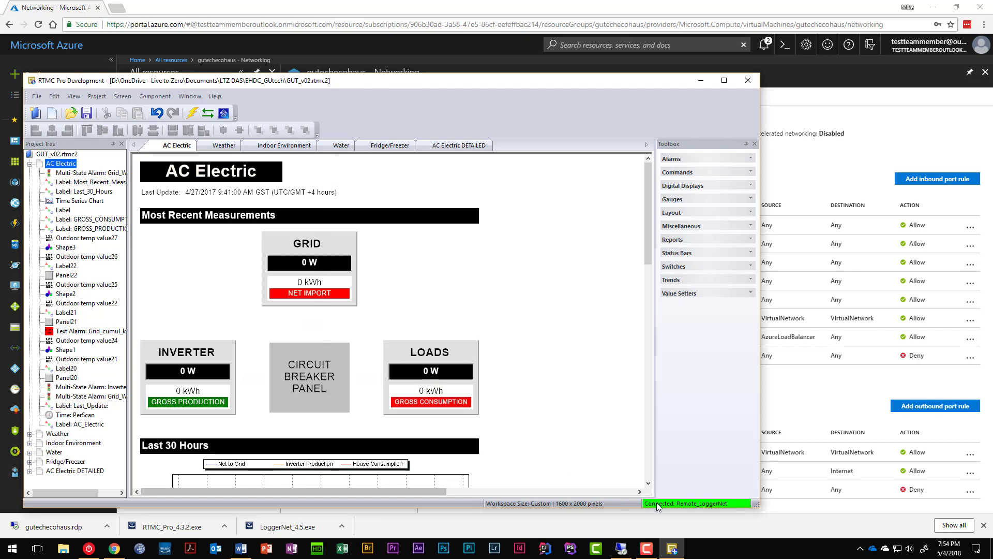
{"action": "double_click", "coordinate": [658, 506]}
Step: Inspect the GRID power, GRID energy and INVERTER power readouts, then expand Digital Displays in the Toolbox
{"action": "left_click", "coordinate": [432, 380]}
{"action": "mouse_move", "coordinate": [308, 269]}
{"action": "left_click", "coordinate": [309, 266]}
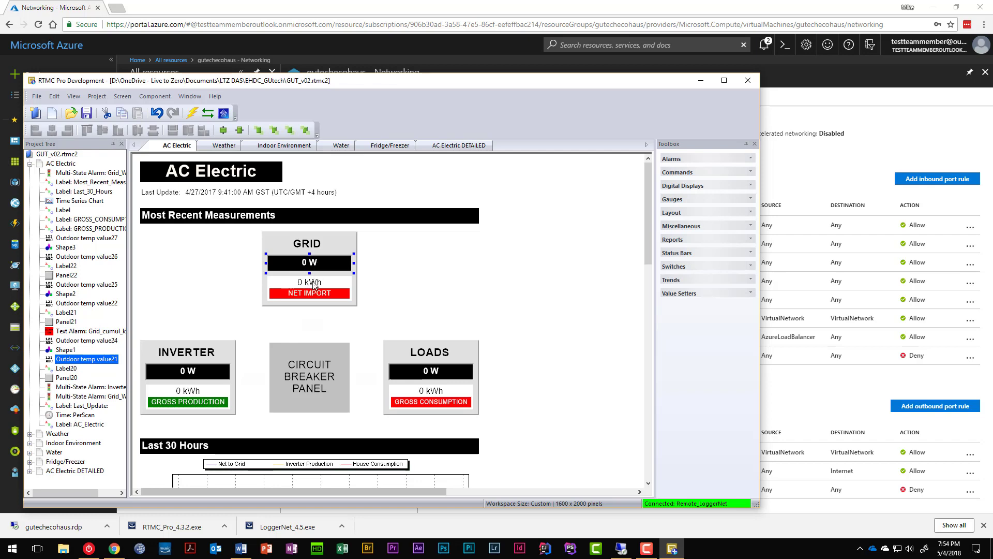
{"action": "left_click", "coordinate": [314, 283]}
{"action": "left_click", "coordinate": [190, 373]}
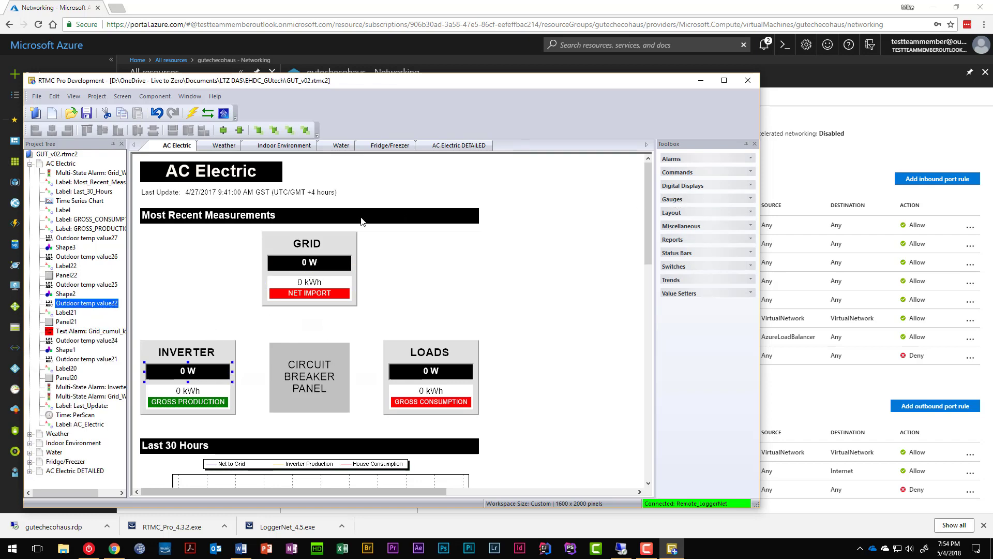
{"action": "left_click", "coordinate": [309, 264]}
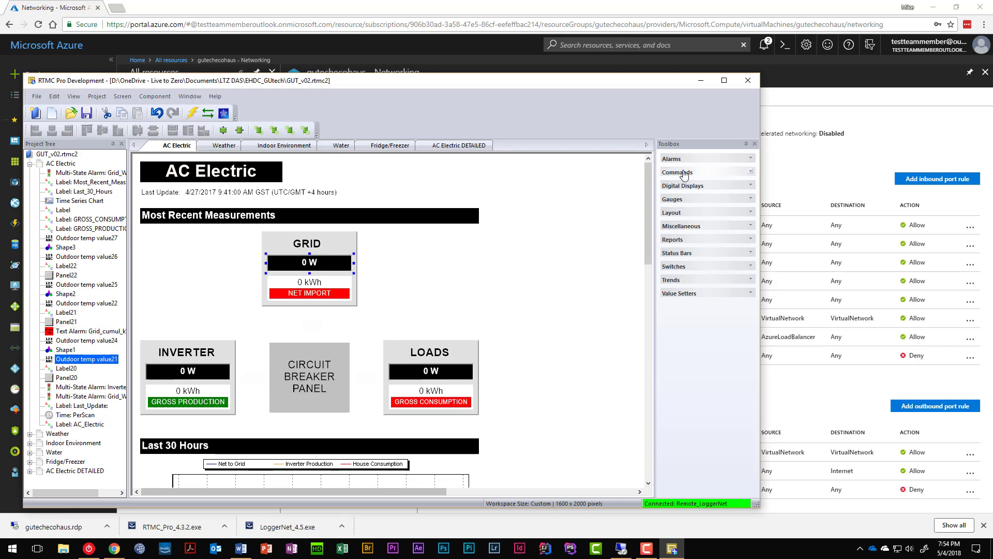
{"action": "left_click", "coordinate": [682, 186]}
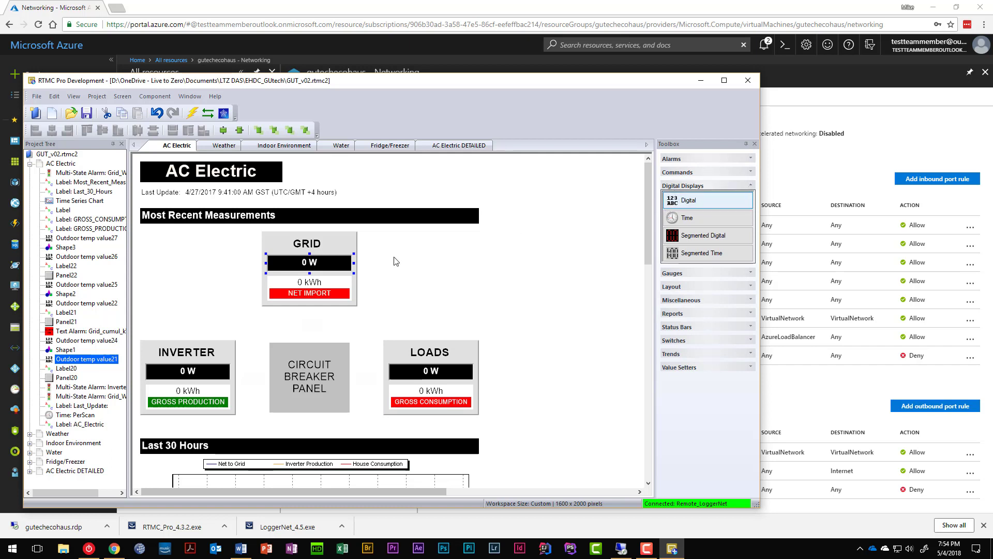
{"action": "right_click", "coordinate": [294, 265]}
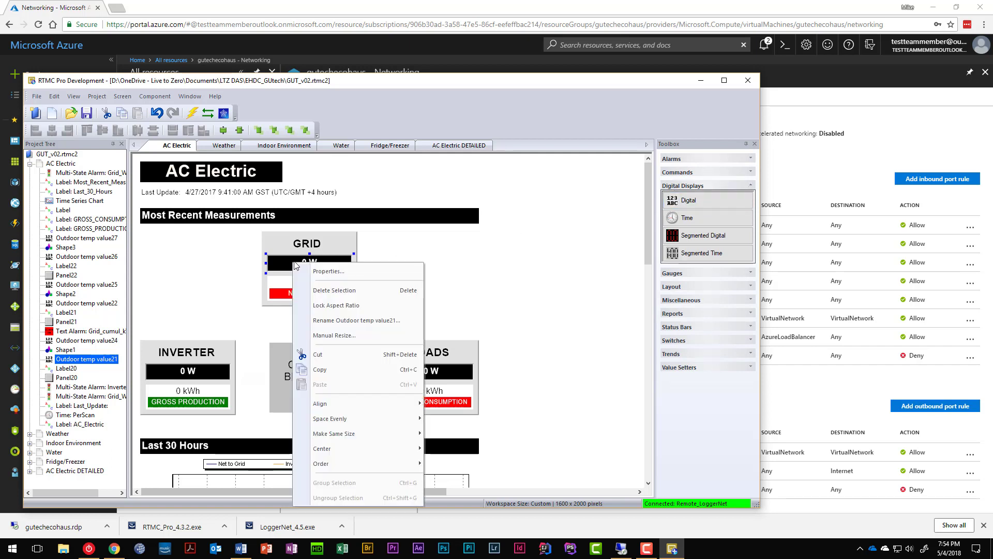
{"action": "left_click", "coordinate": [333, 270]}
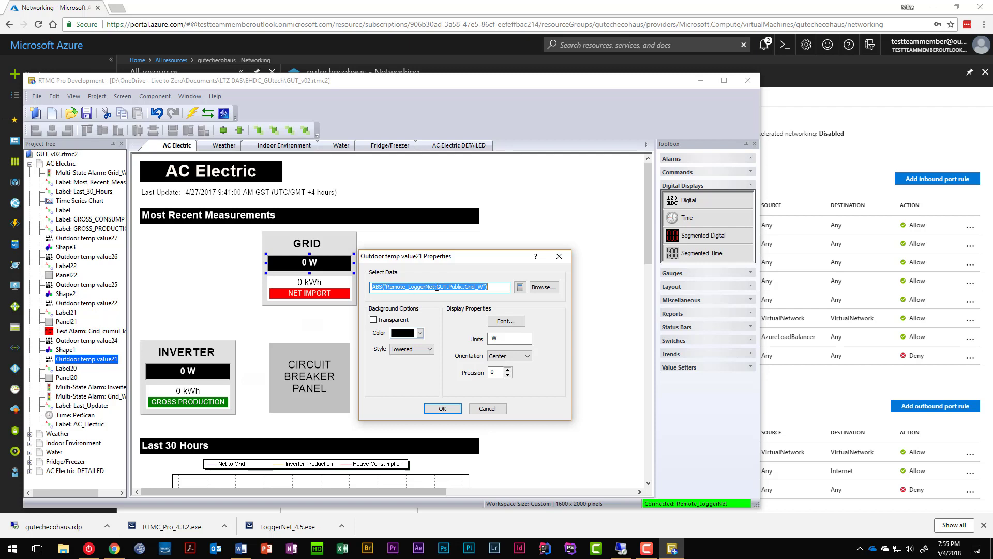
{"action": "left_click", "coordinate": [436, 287]}
{"action": "double_click", "coordinate": [440, 287]}
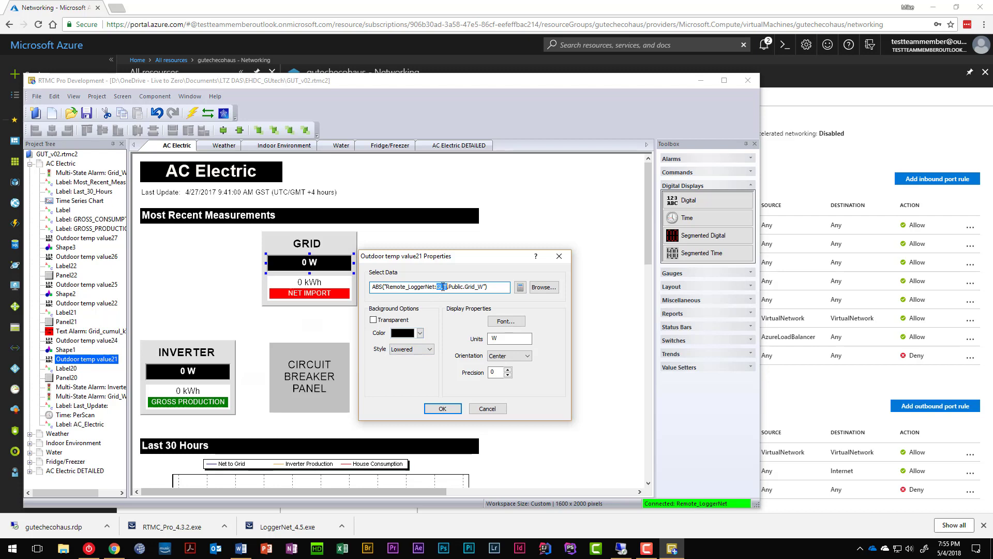
{"action": "left_click", "coordinate": [492, 408]}
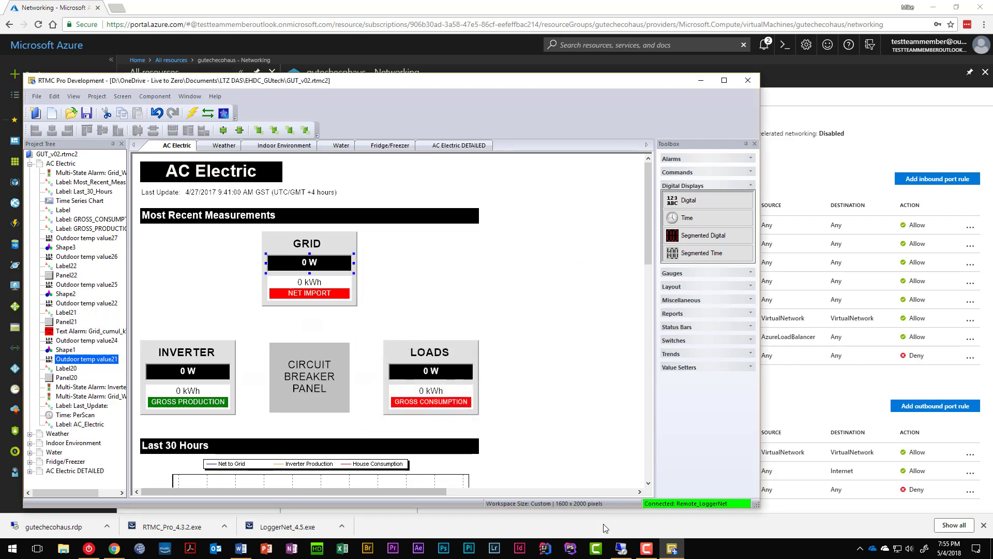
{"action": "left_click", "coordinate": [622, 549]}
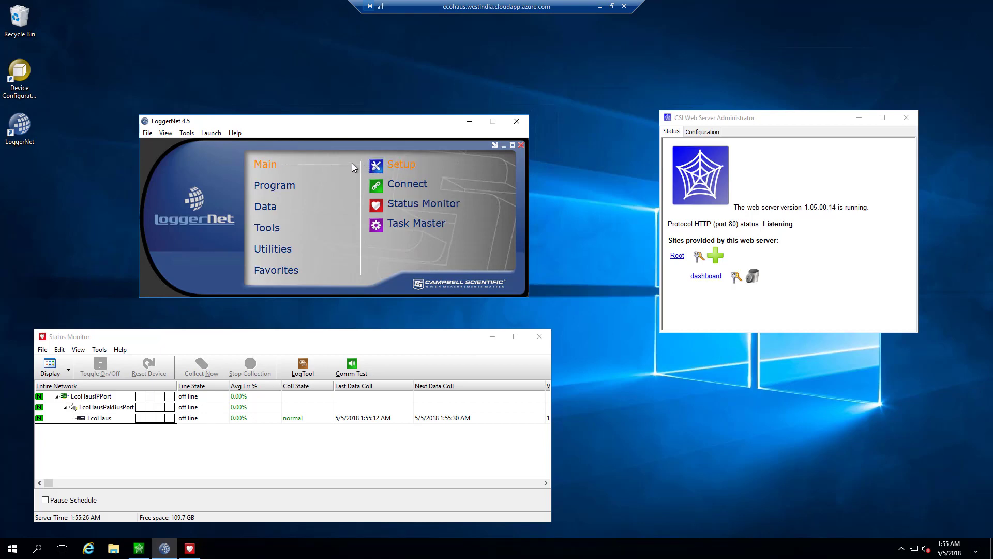
Step: Check the EcoHaus station entry in LoggerNet's network setup, close it, and return locally
{"action": "left_click", "coordinate": [376, 167]}
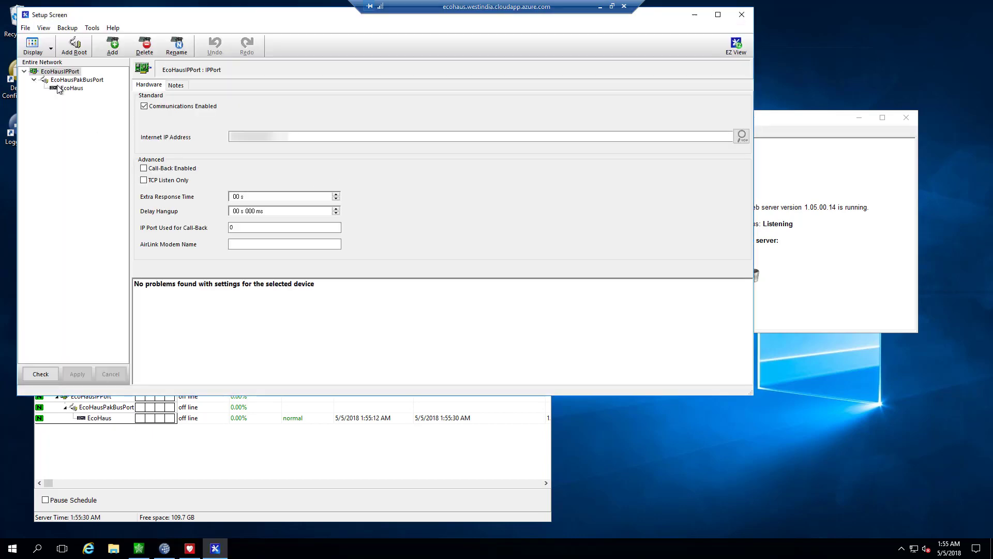
{"action": "left_click", "coordinate": [64, 91]}
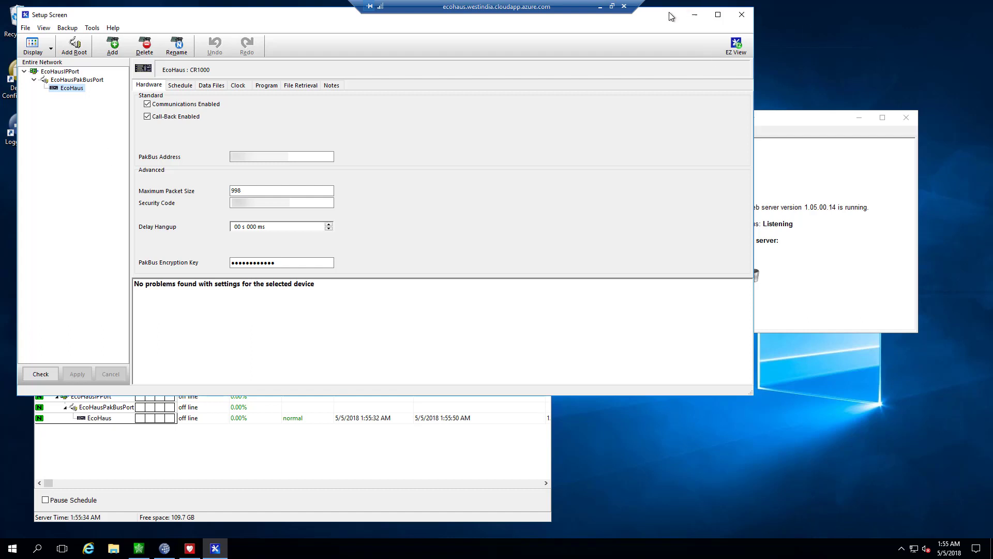
{"action": "left_click", "coordinate": [742, 15]}
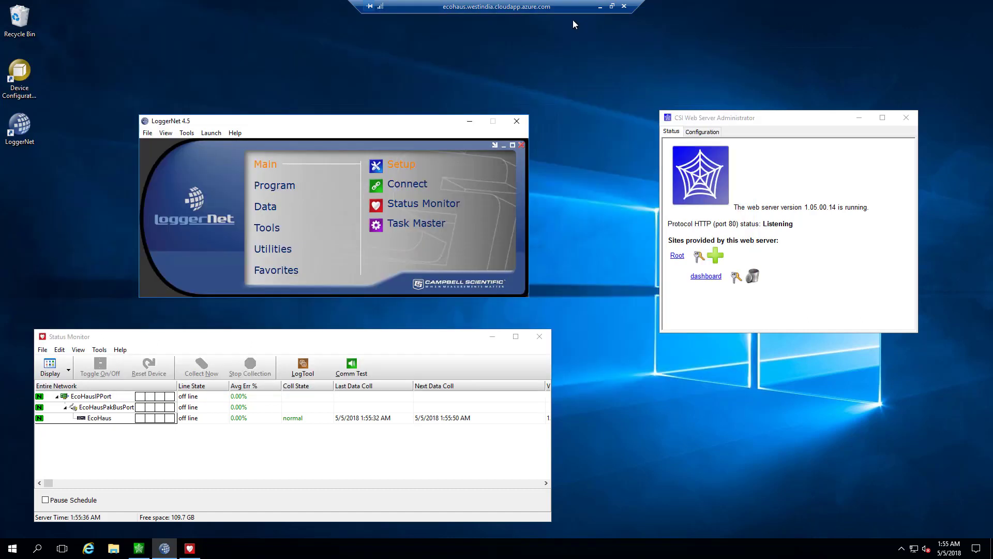
{"action": "left_click", "coordinate": [601, 7]}
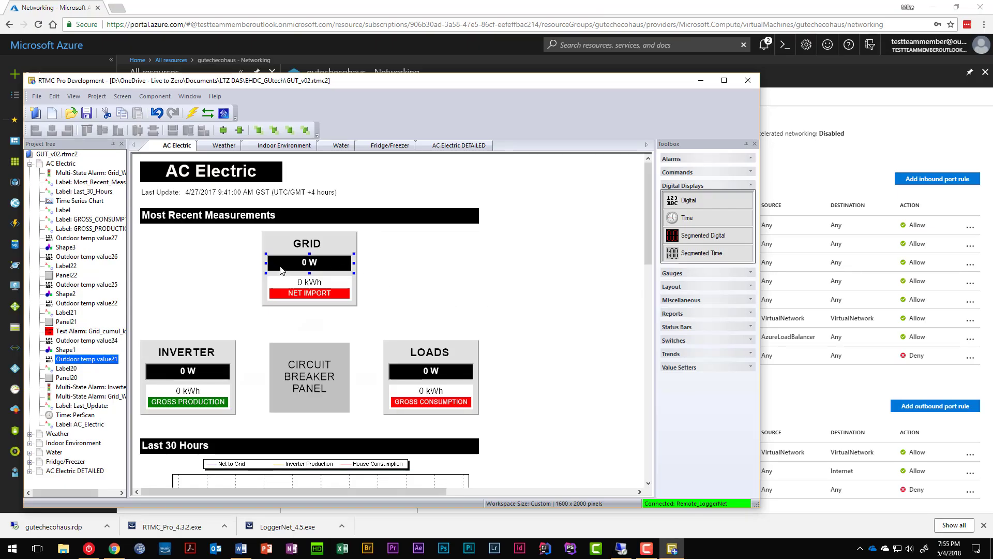
Step: In the GRID readout's properties, highlight the Remote_LoggerNet, GUT and Public.Grid_W expression parts
{"action": "right_click", "coordinate": [302, 269]}
{"action": "left_click", "coordinate": [341, 275]}
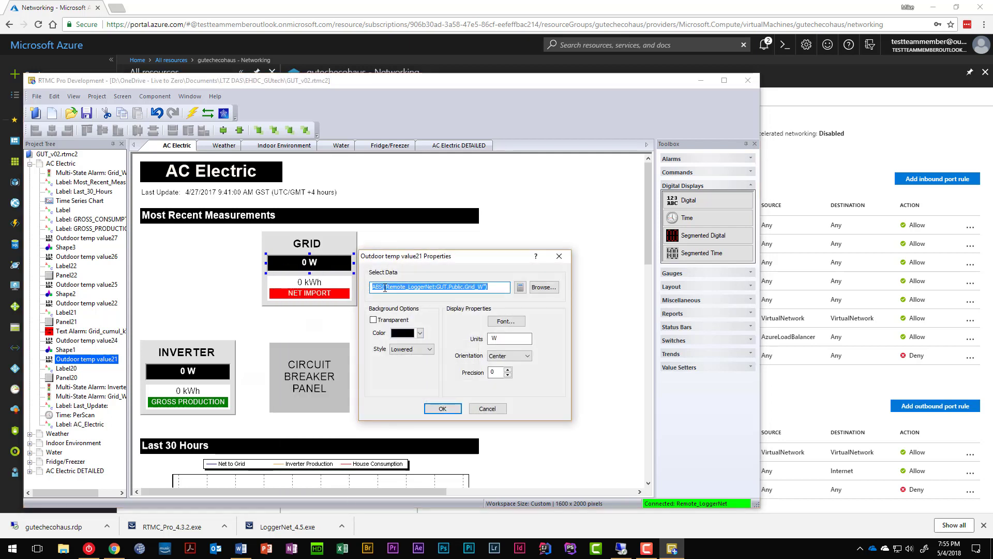
{"action": "left_click_drag", "start_coordinate": [386, 287], "coordinate": [432, 287]}
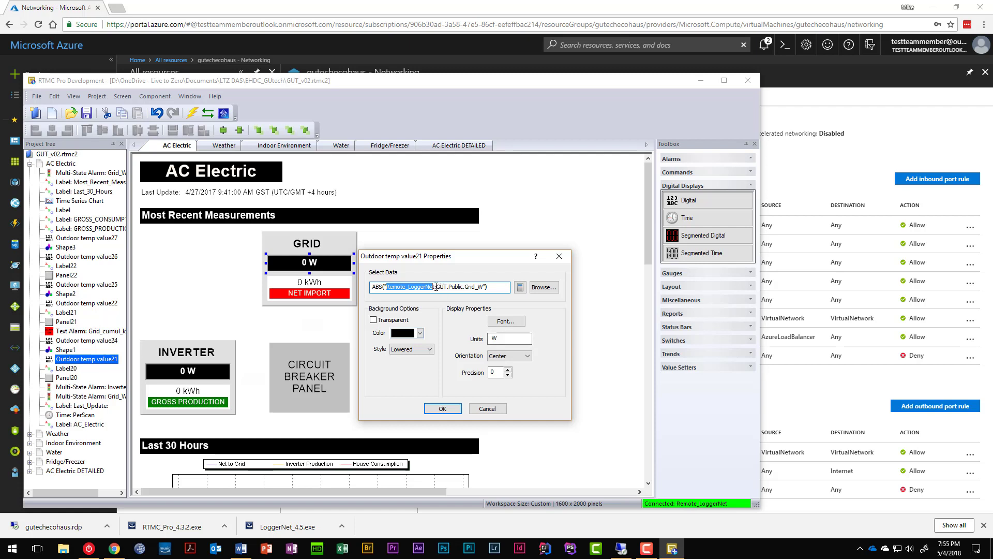
{"action": "left_click_drag", "start_coordinate": [437, 286], "coordinate": [445, 287]}
{"action": "left_click_drag", "start_coordinate": [449, 287], "coordinate": [482, 289]}
Step: Reopen LoggerNet's network setup in the remote session, then minimize back to the local RTMC project
{"action": "left_click", "coordinate": [623, 548]}
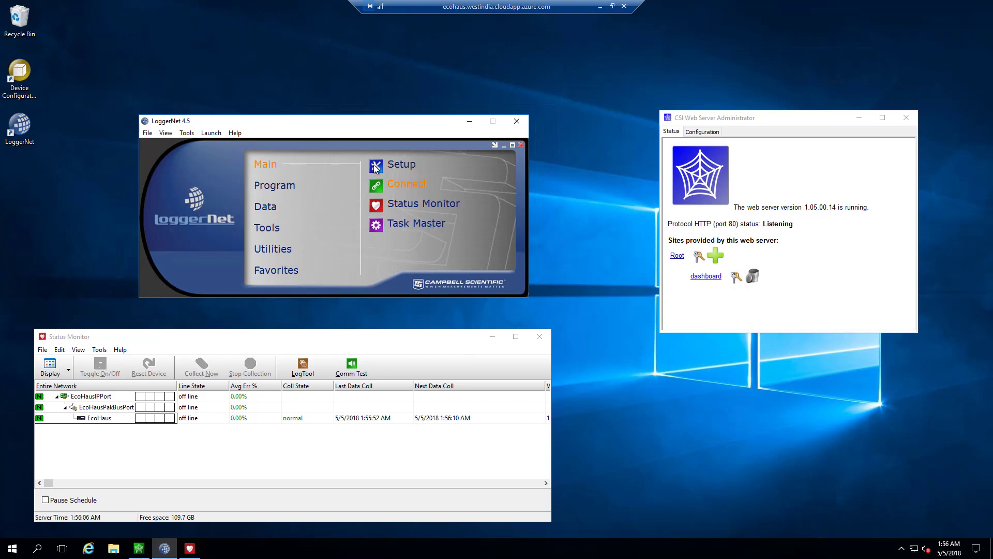
{"action": "left_click", "coordinate": [387, 165]}
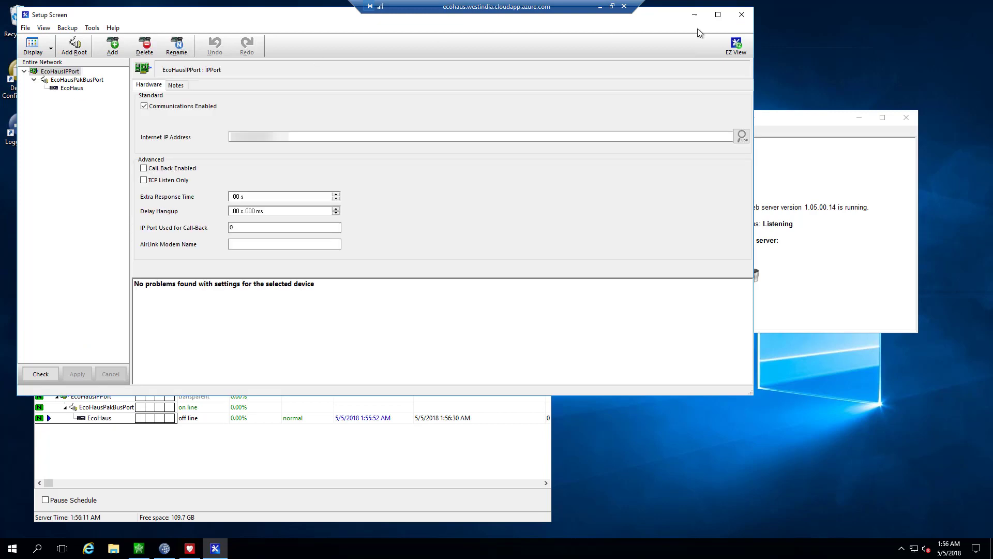
{"action": "left_click", "coordinate": [600, 6]}
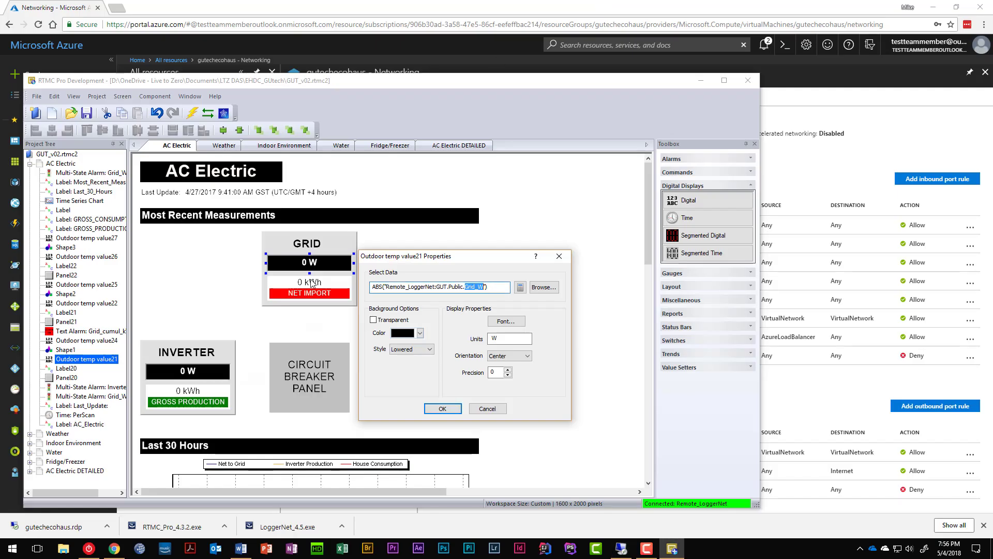
Step: Cancel the GRID readout's properties, turn on Live Data, and check the GRID readout's action menu
{"action": "left_click", "coordinate": [490, 412]}
{"action": "left_click", "coordinate": [231, 293]}
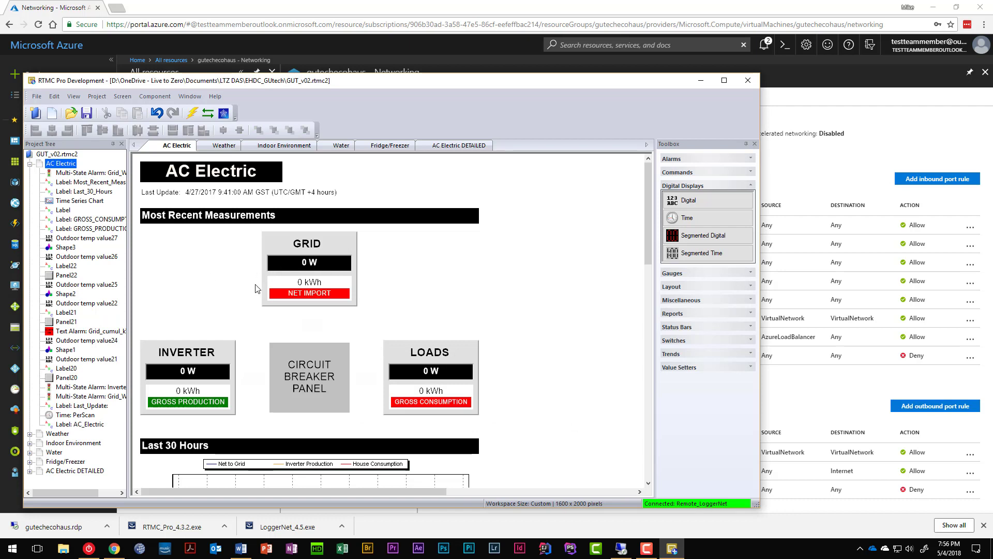
{"action": "left_click", "coordinate": [207, 114]}
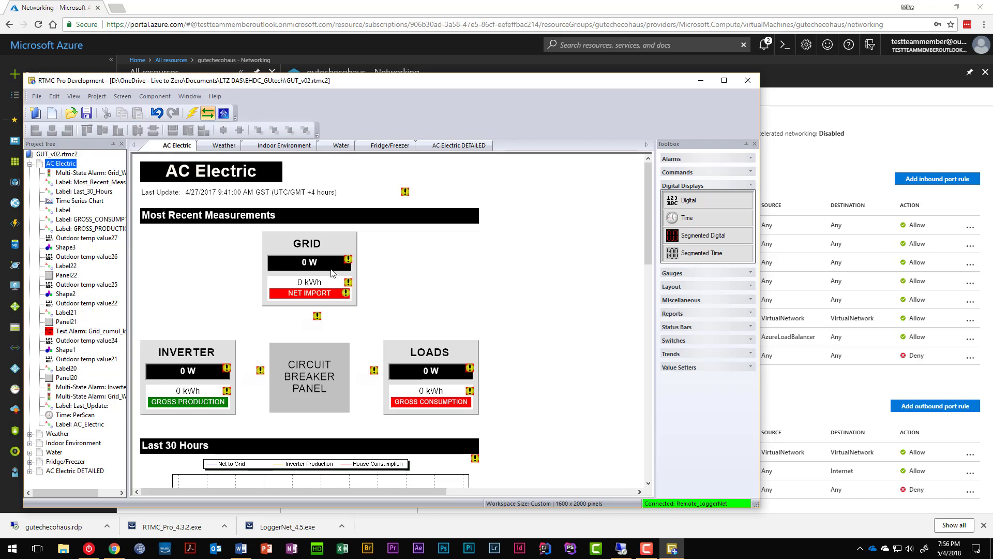
{"action": "left_click", "coordinate": [312, 266]}
{"action": "right_click", "coordinate": [311, 263]}
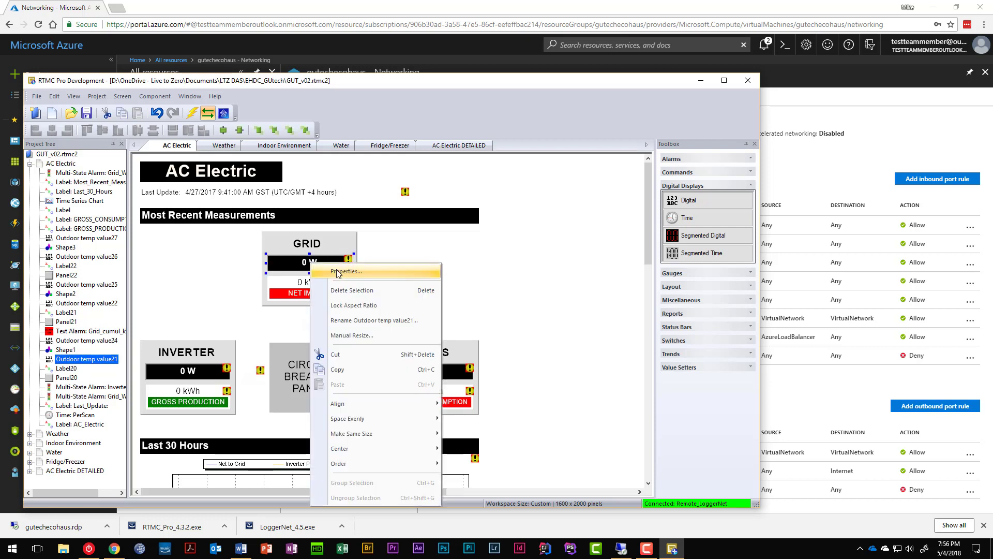
{"action": "left_click", "coordinate": [191, 281]}
Step: Replace GUT with EcoHaus across the Entire Project, producing 123 replacements
{"action": "key", "text": "ctrl+h"}
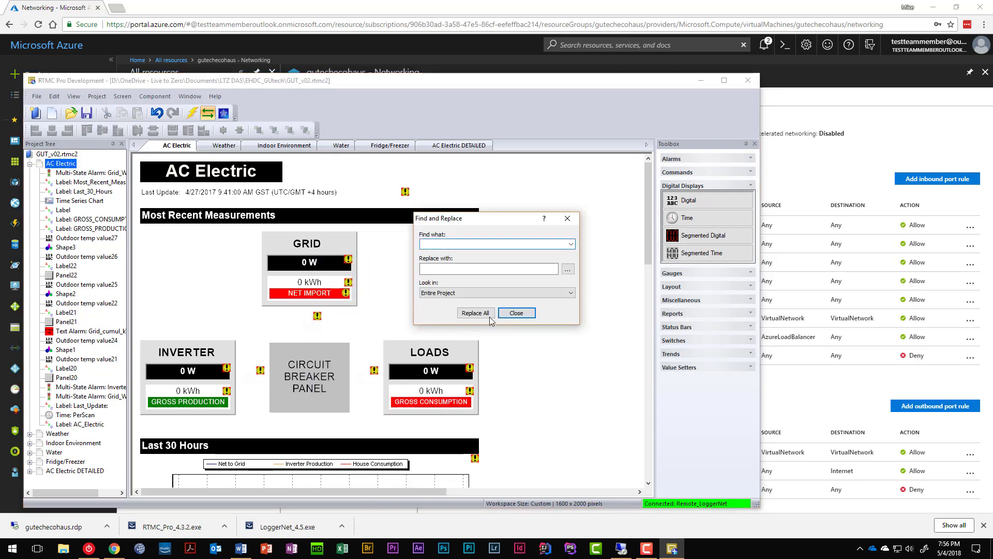
{"action": "left_click", "coordinate": [507, 294]}
{"action": "left_click", "coordinate": [506, 298]}
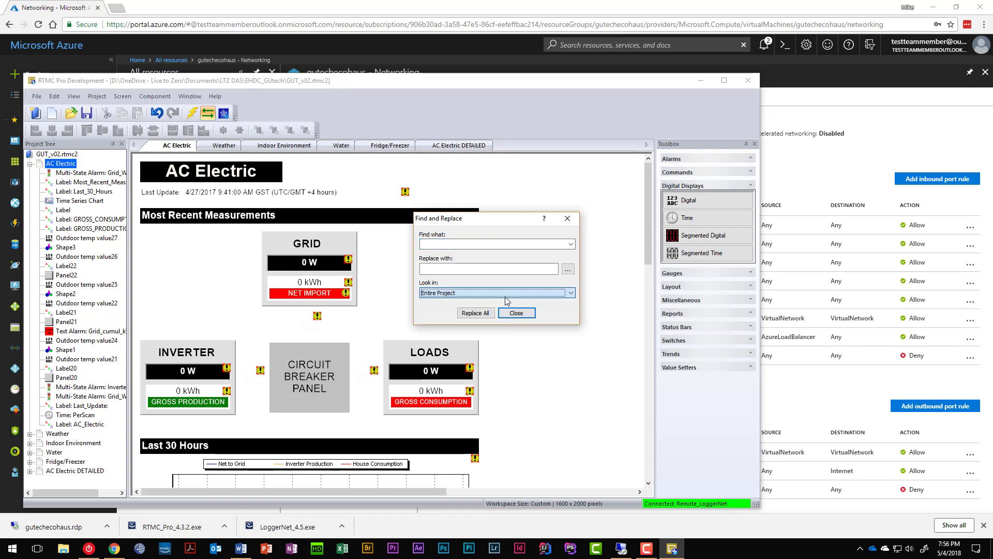
{"action": "left_click", "coordinate": [470, 241]}
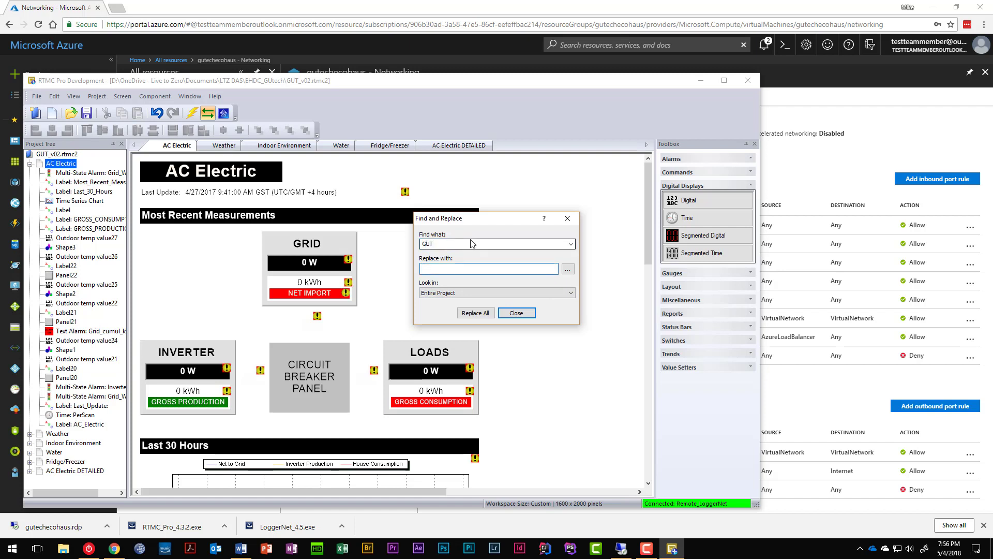
{"action": "type", "text": "EcoHaus"}
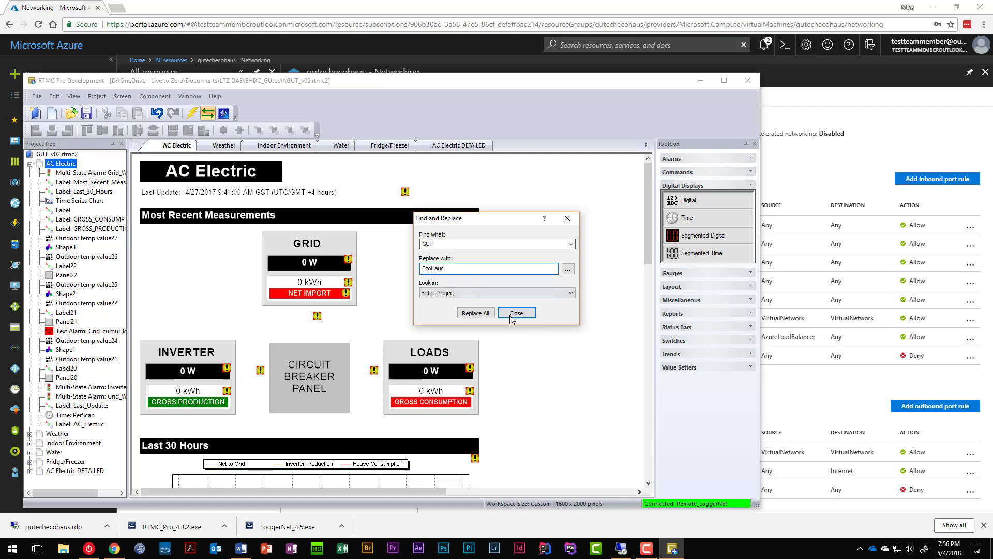
{"action": "left_click", "coordinate": [433, 293]}
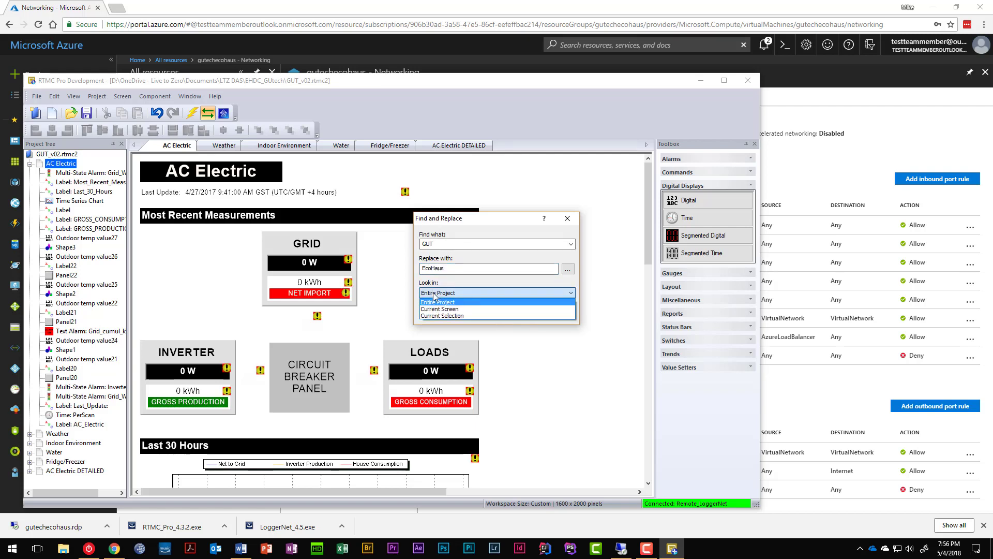
{"action": "left_click", "coordinate": [432, 292]}
{"action": "left_click", "coordinate": [472, 312]}
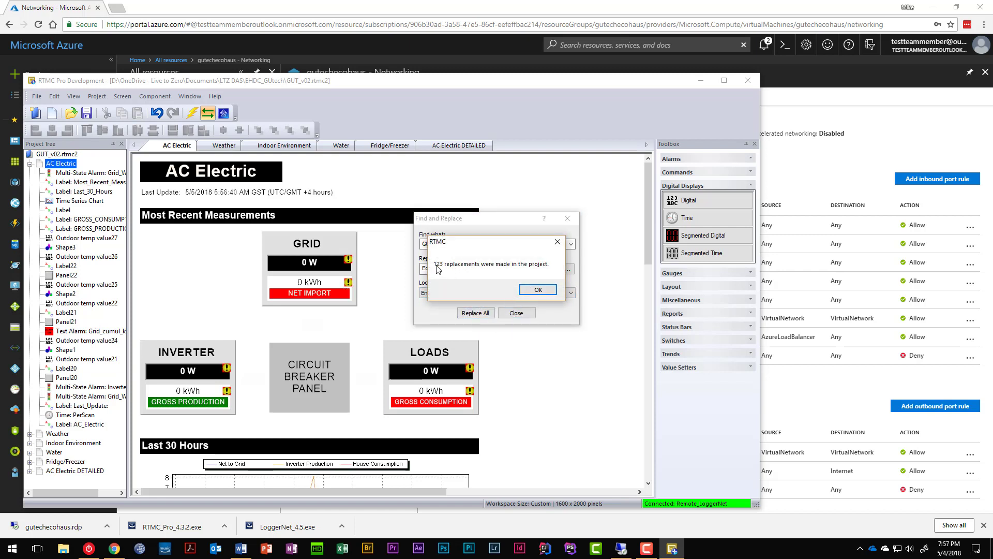
{"action": "left_click", "coordinate": [536, 290]}
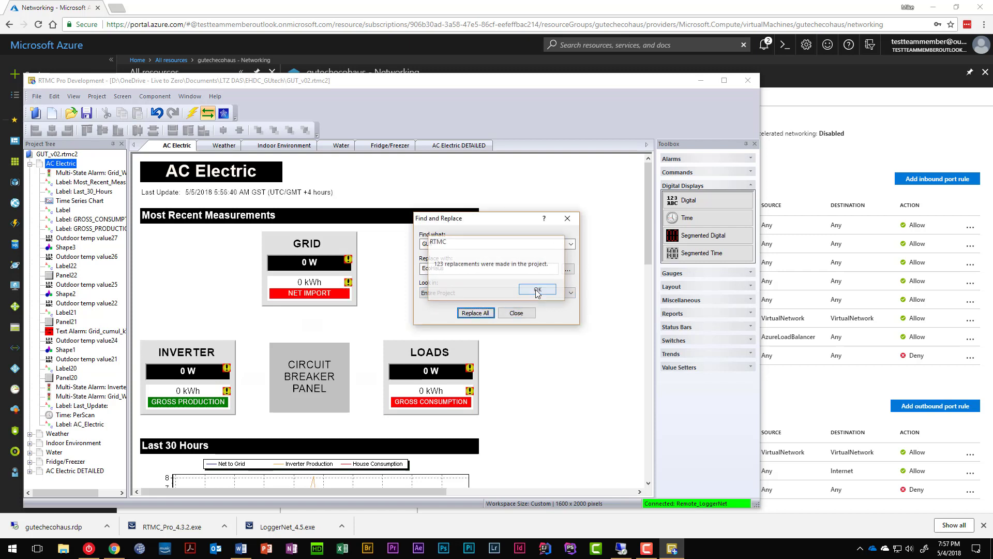
{"action": "left_click", "coordinate": [517, 313]}
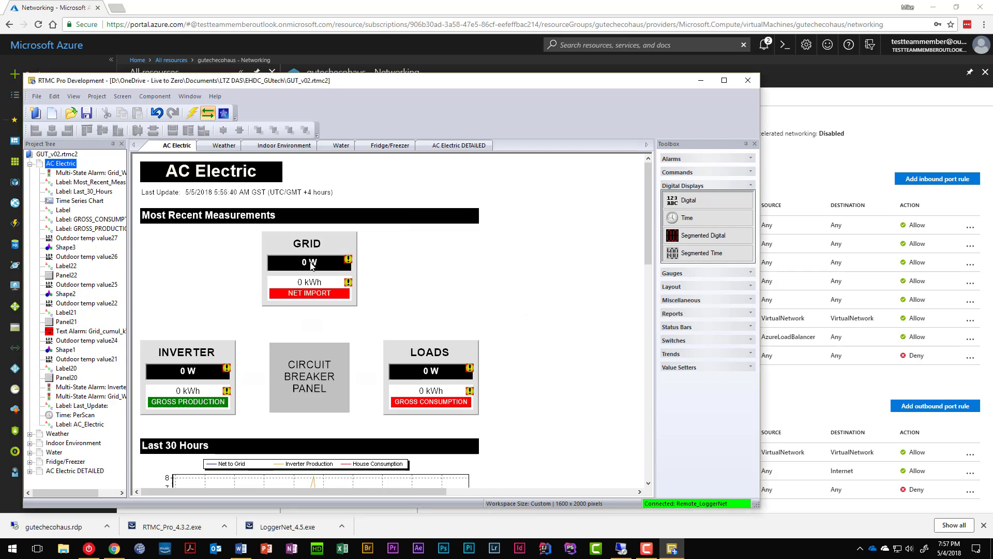
Step: Check that the GRID display's expression now reads Remote_LoggerNet:EcoHaus.Public.Grid_W
{"action": "mouse_move", "coordinate": [311, 266]}
{"action": "scroll", "coordinate": [258, 347], "scroll_direction": "down", "scroll_amount": 3}
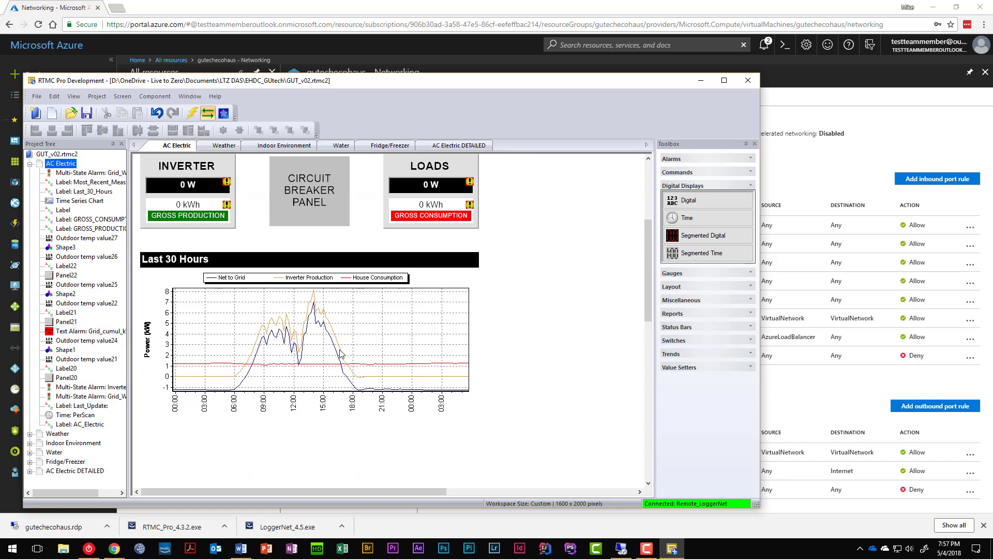
{"action": "scroll", "coordinate": [331, 352], "scroll_direction": "up", "scroll_amount": 3}
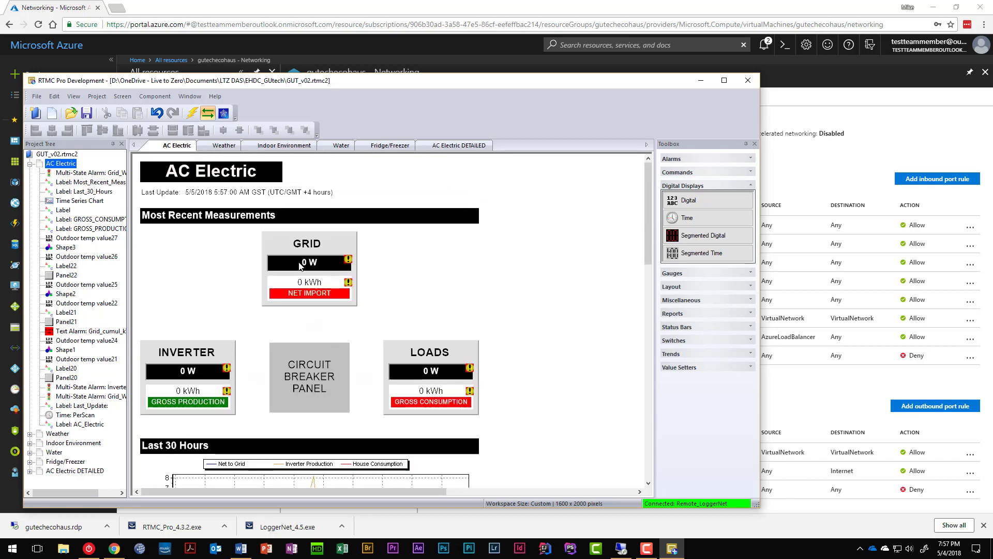
{"action": "right_click", "coordinate": [299, 265]}
{"action": "left_click", "coordinate": [323, 269]}
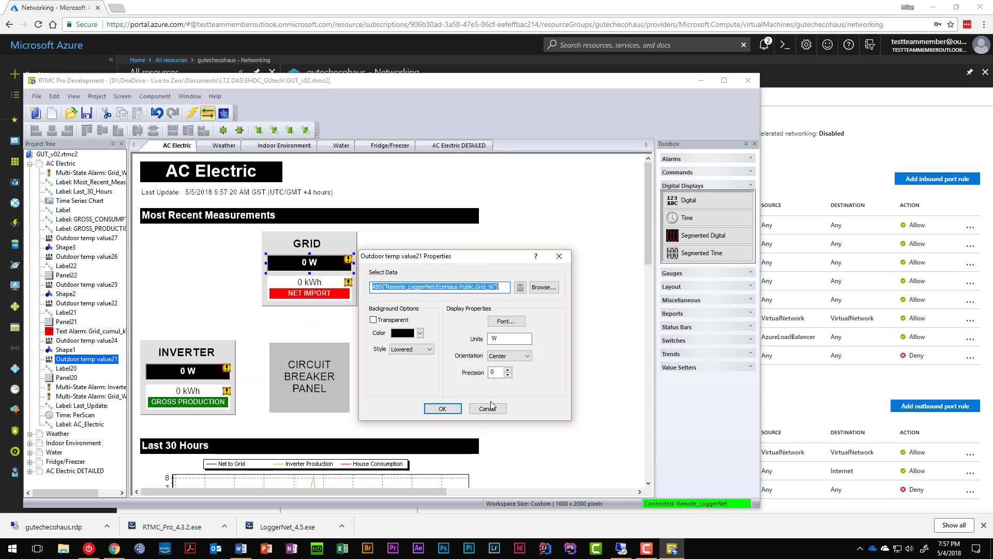
{"action": "left_click", "coordinate": [545, 287]}
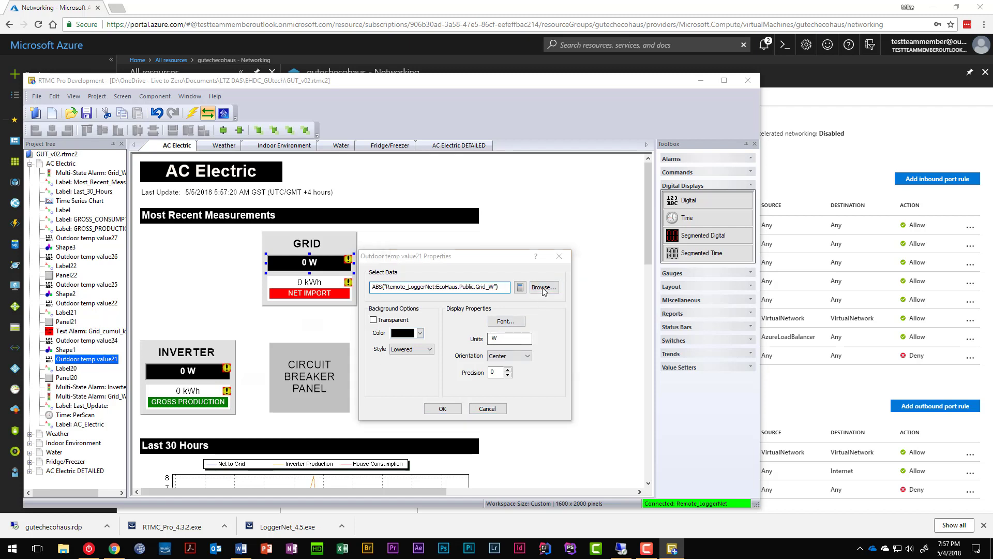
{"action": "left_click_drag", "start_coordinate": [445, 171], "coordinate": [565, 223]}
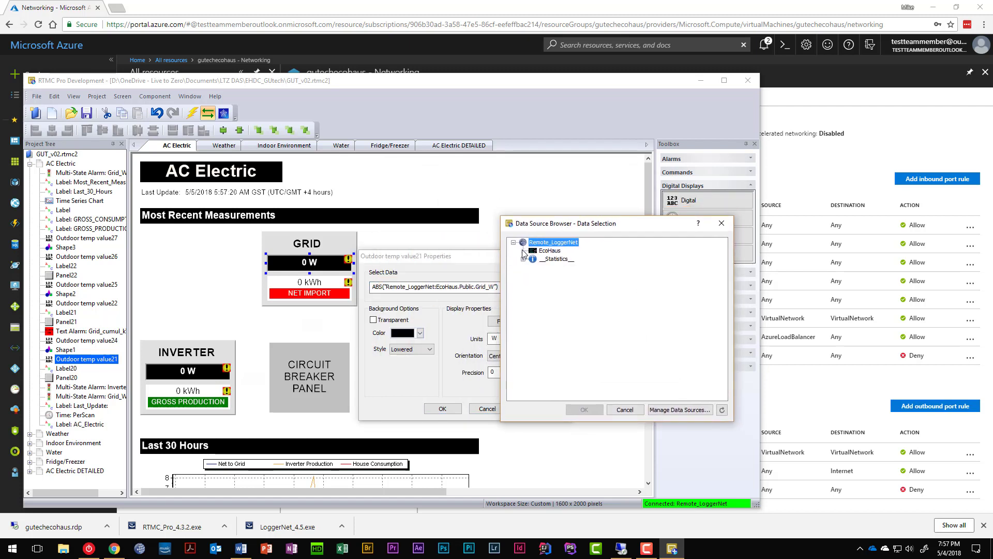
{"action": "left_click", "coordinate": [523, 250]}
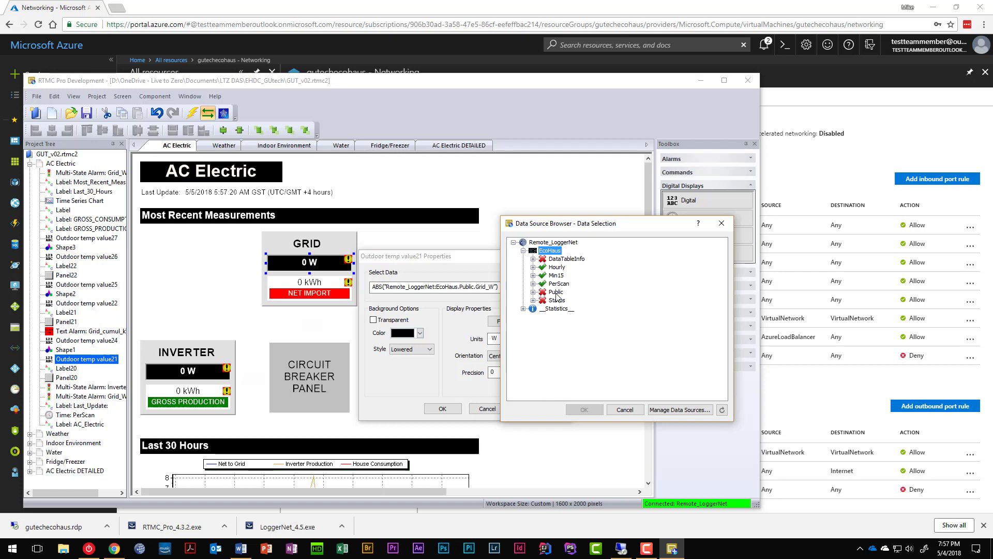
{"action": "left_click", "coordinate": [625, 410]}
{"action": "left_click", "coordinate": [488, 408]}
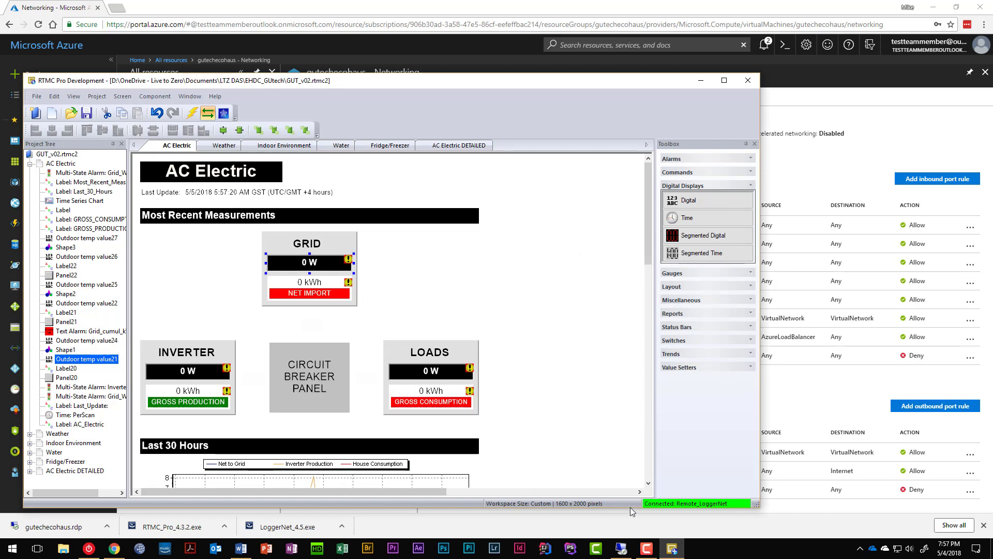
{"action": "mouse_move", "coordinate": [622, 553]}
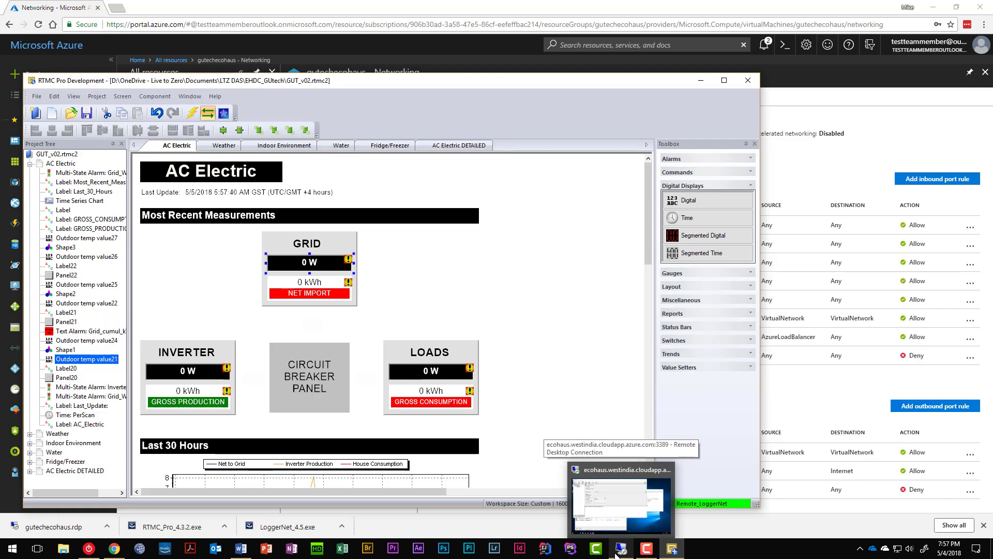
Step: Include EcoHaus's Public table in scheduled collection and apply the change
{"action": "left_click", "coordinate": [621, 553]}
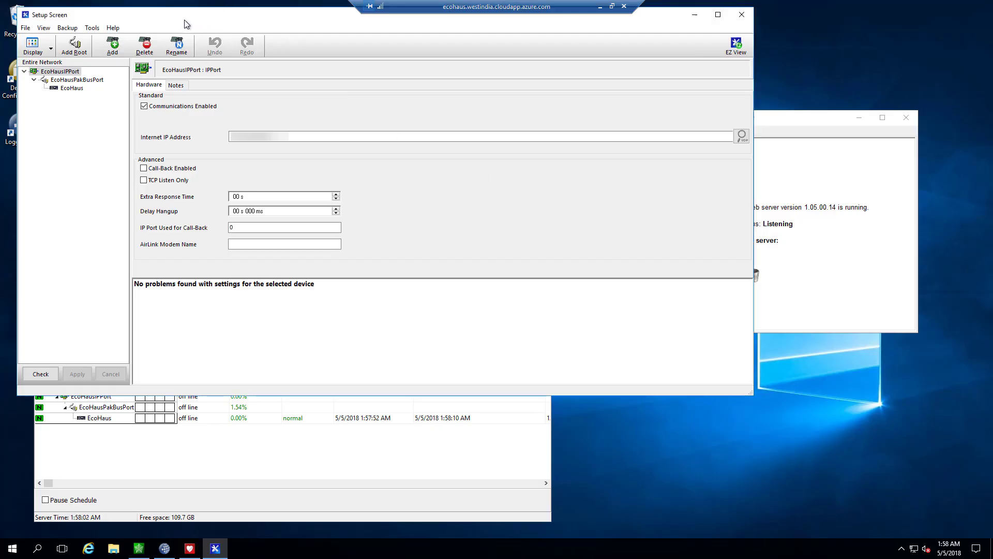
{"action": "left_click", "coordinate": [86, 92]}
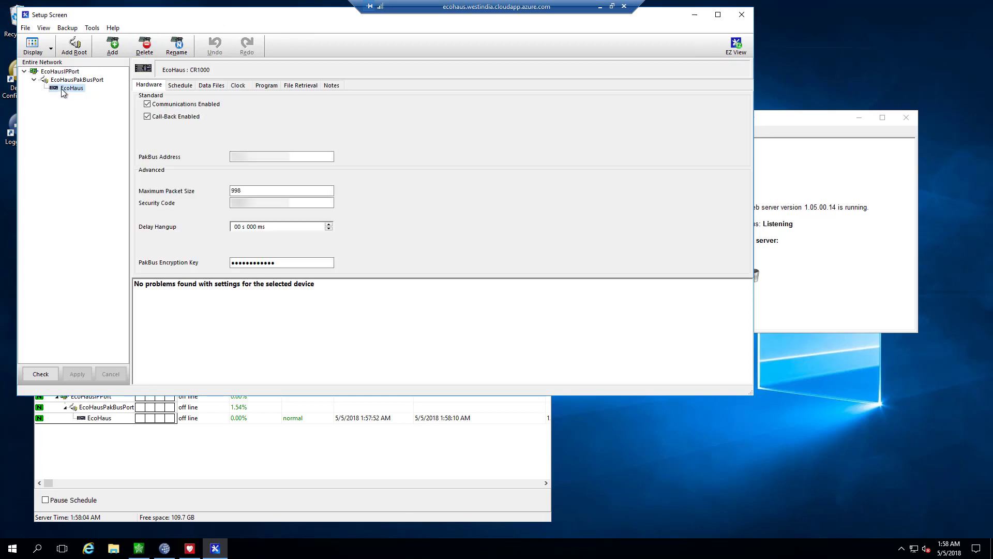
{"action": "left_click", "coordinate": [211, 87]}
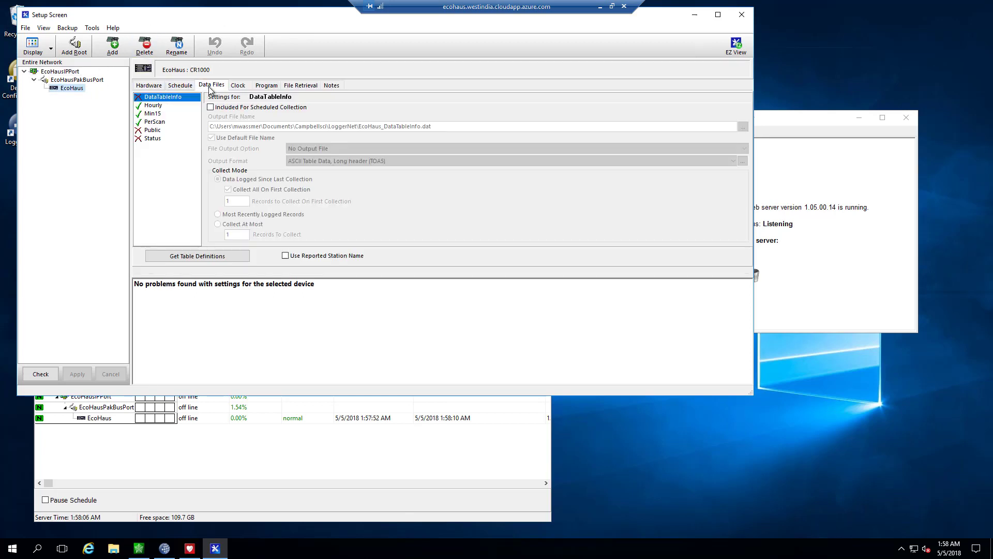
{"action": "left_click", "coordinate": [152, 131]}
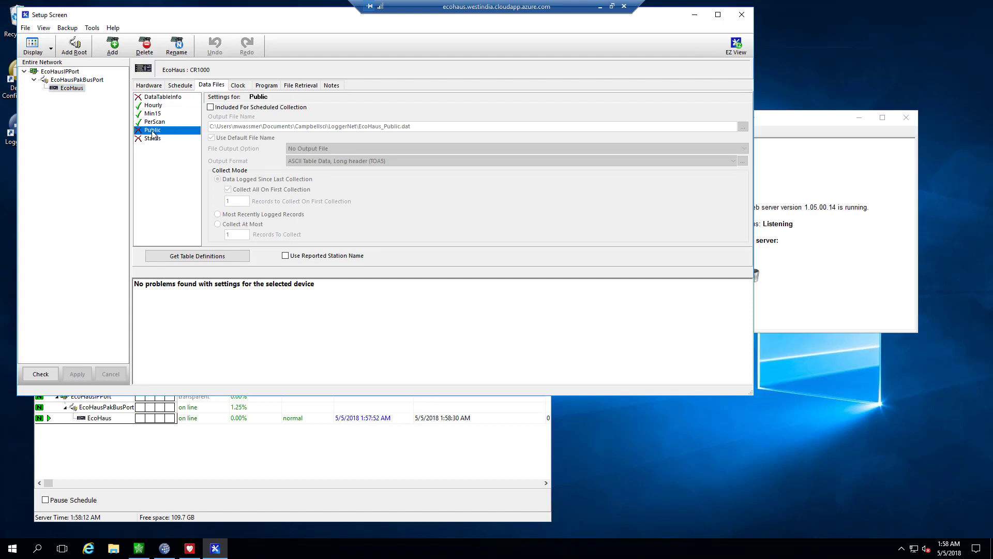
{"action": "left_click", "coordinate": [210, 107]}
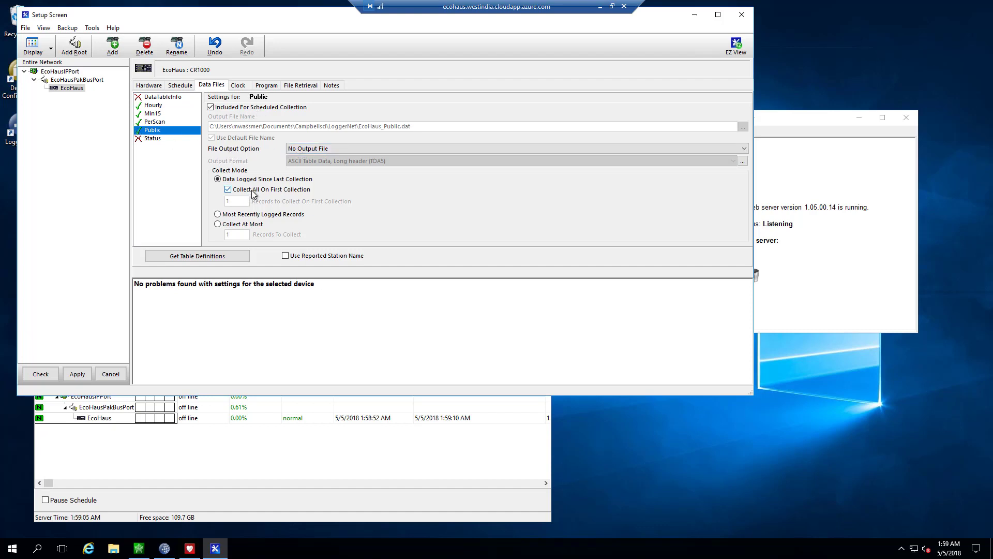
{"action": "left_click", "coordinate": [78, 375]}
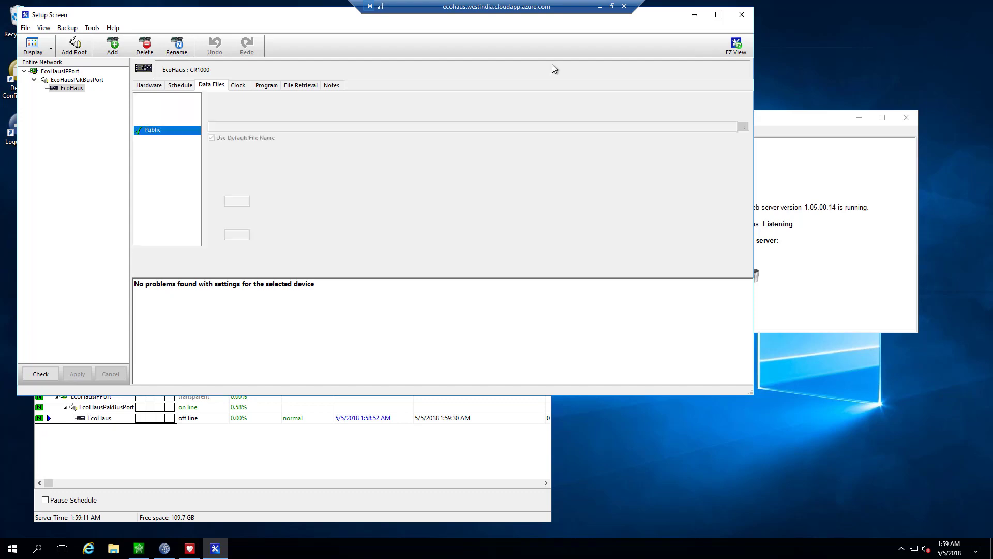
Step: Confirm the live readings locally, then close LoggerNet's Setup Screen and return to RTMC
{"action": "left_click", "coordinate": [601, 8]}
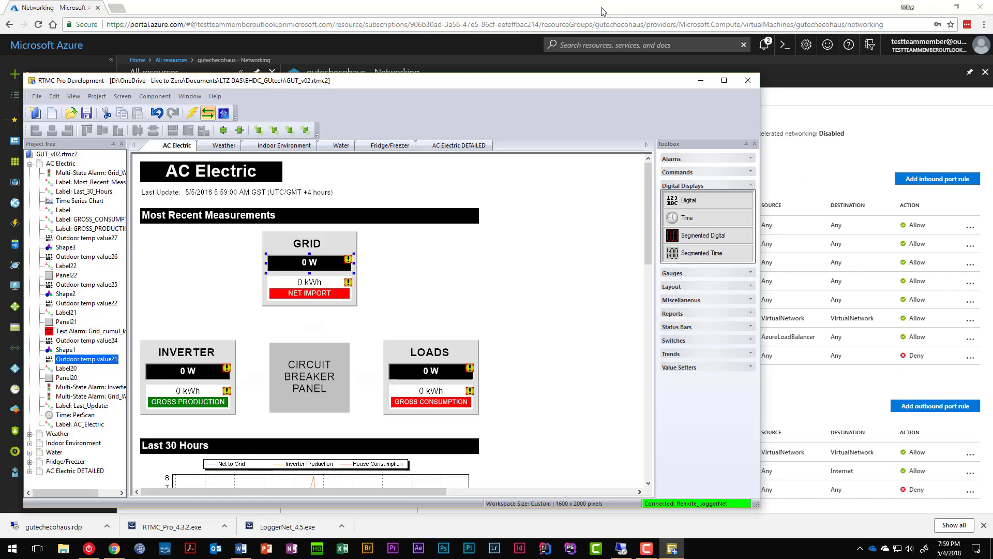
{"action": "left_click", "coordinate": [421, 264]}
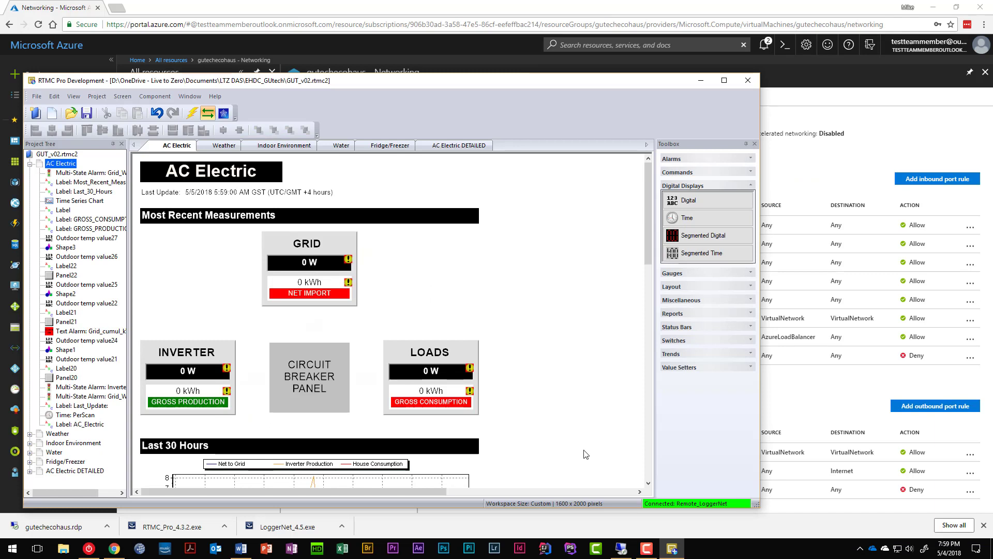
{"action": "mouse_move", "coordinate": [623, 554]}
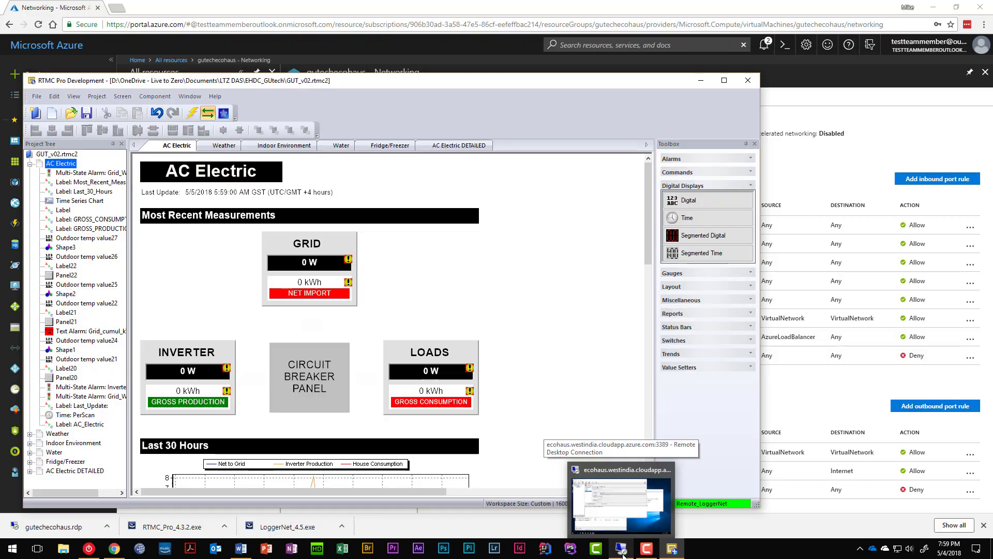
{"action": "left_click", "coordinate": [624, 554]}
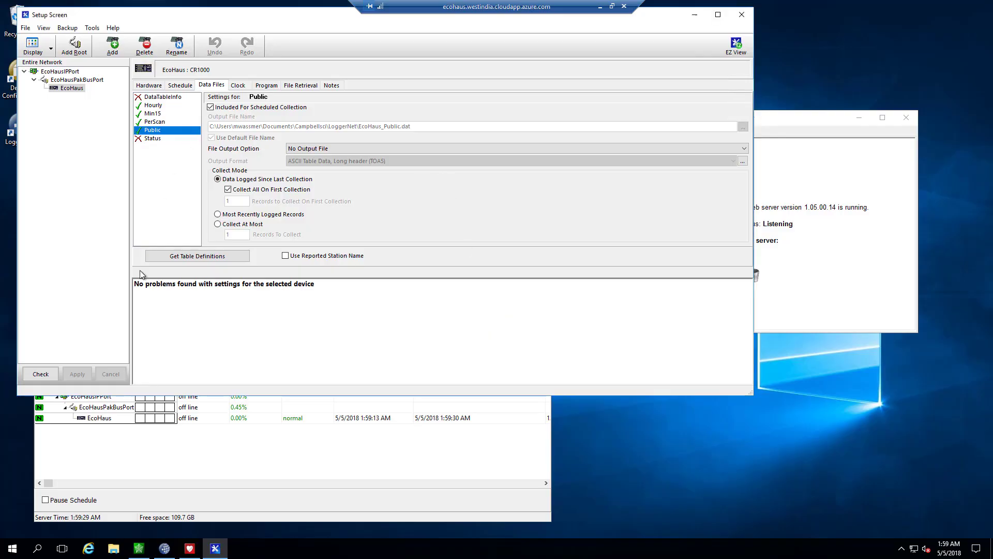
{"action": "left_click", "coordinate": [742, 15]}
{"action": "left_click", "coordinate": [601, 7]}
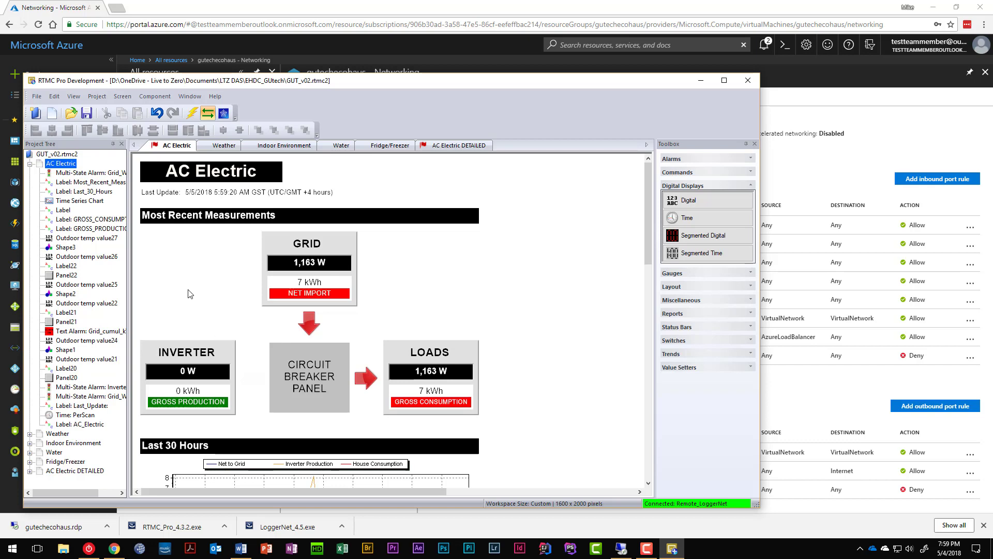
Step: Check the Weather and Indoor Environment dashboard screens for live EcoHaus readings
{"action": "scroll", "coordinate": [163, 338], "scroll_direction": "up", "scroll_amount": 3}
{"action": "scroll", "coordinate": [408, 334], "scroll_direction": "down", "scroll_amount": 3}
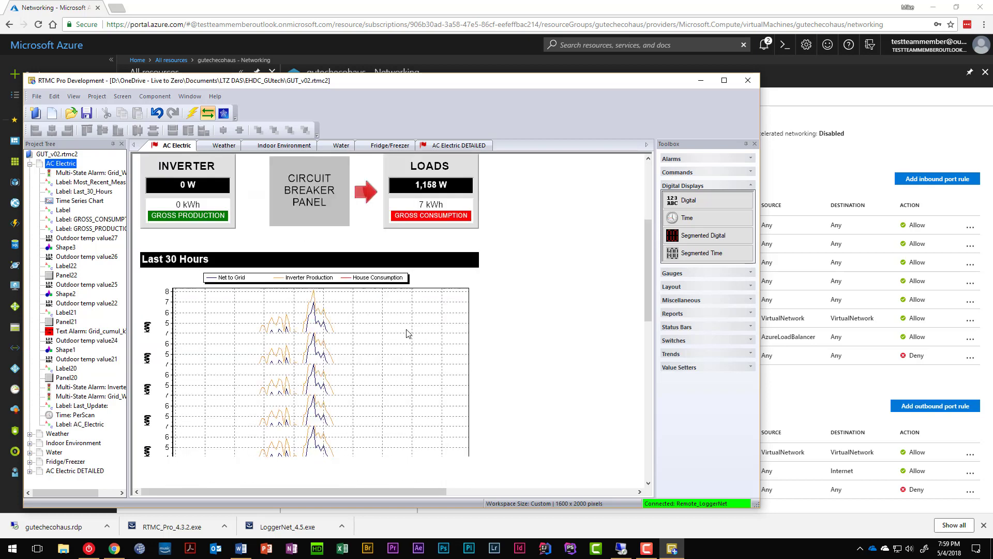
{"action": "scroll", "coordinate": [344, 389], "scroll_direction": "up", "scroll_amount": 1}
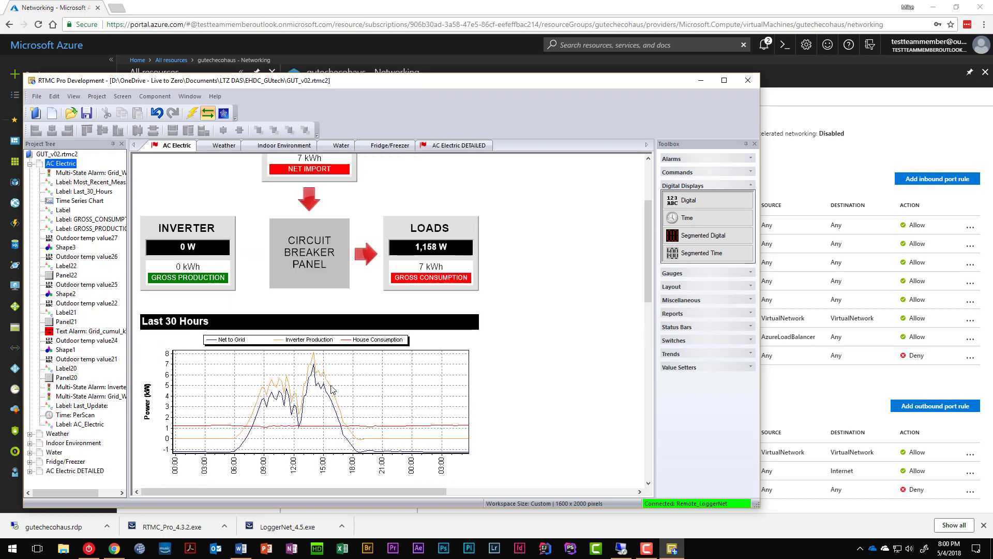
{"action": "scroll", "coordinate": [331, 389], "scroll_direction": "up", "scroll_amount": 2}
{"action": "left_click", "coordinate": [224, 145]}
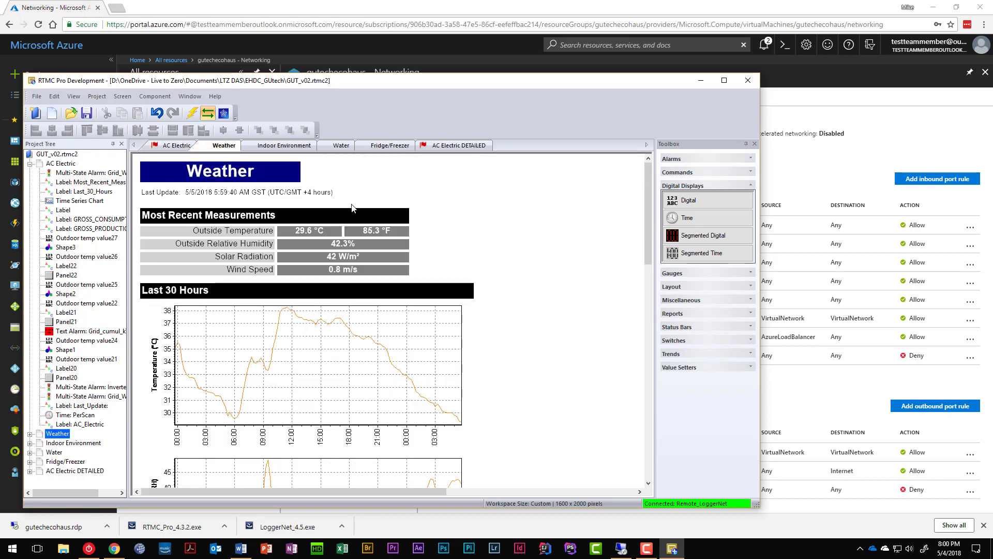
{"action": "scroll", "coordinate": [352, 208], "scroll_direction": "down", "scroll_amount": 9}
{"action": "scroll", "coordinate": [366, 231], "scroll_direction": "up", "scroll_amount": 9}
{"action": "left_click", "coordinate": [273, 145]}
Step: Check the Water, Fridge/Freezer and AC Electric DETAILED screens, then return to AC Electric
{"action": "left_click", "coordinate": [341, 146]}
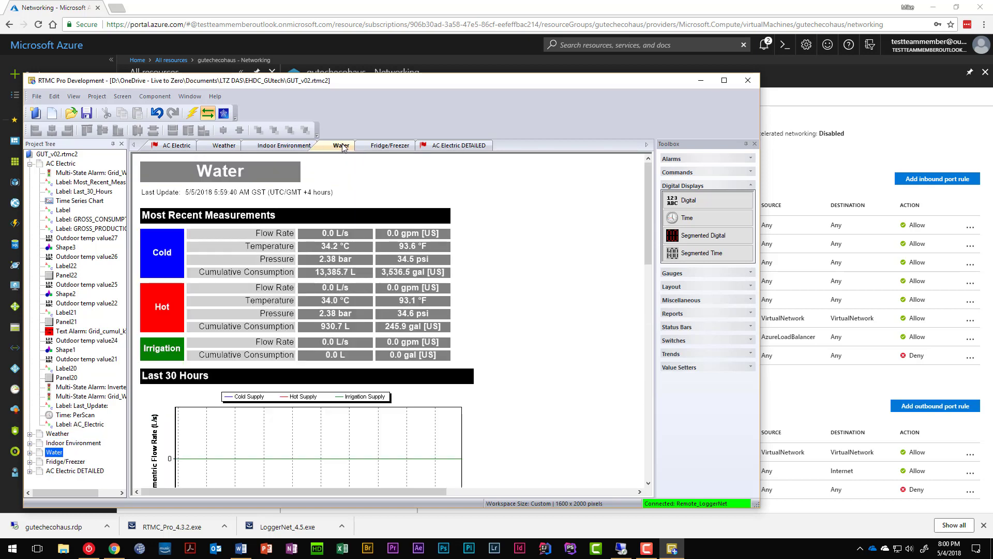
{"action": "left_click", "coordinate": [392, 146]}
{"action": "left_click", "coordinate": [437, 145]}
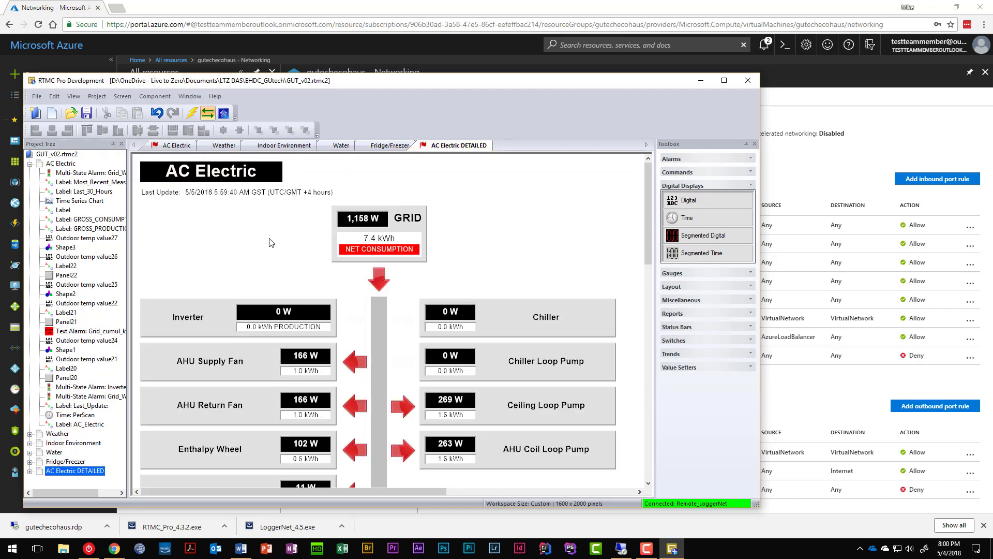
{"action": "left_click", "coordinate": [168, 146]}
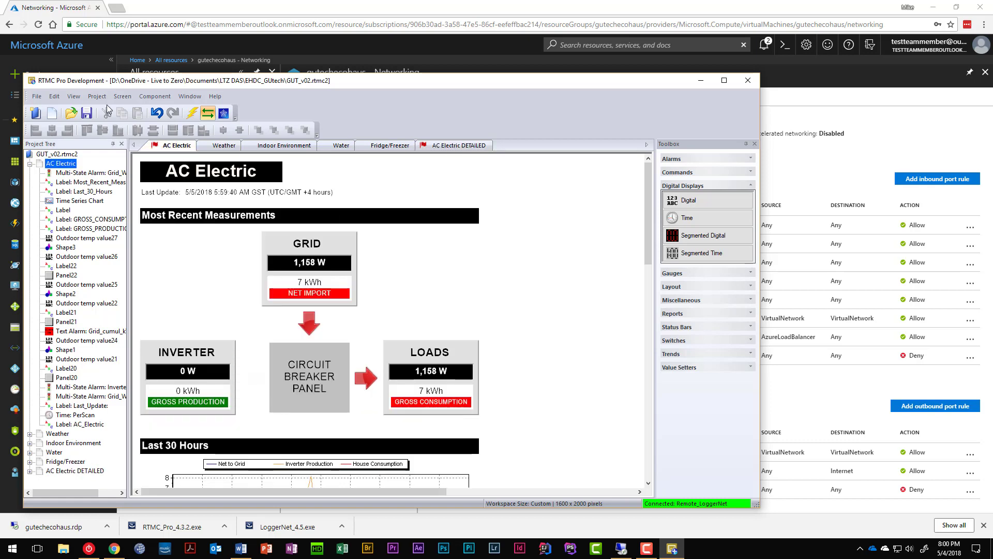
{"action": "left_click", "coordinate": [95, 97]}
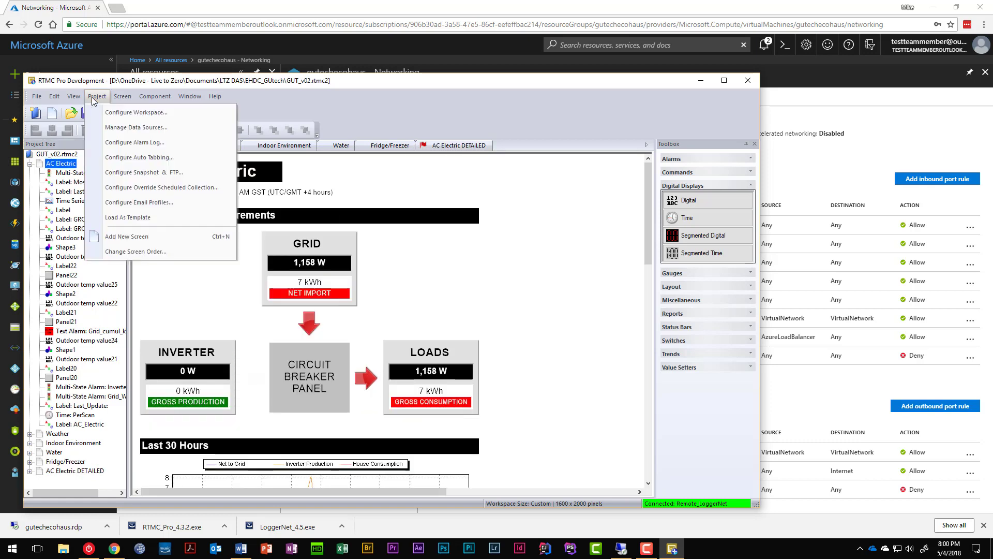
Step: List the project's data sources and review Remote_LoggerNet's connection settings without changing them
{"action": "left_click", "coordinate": [115, 127]}
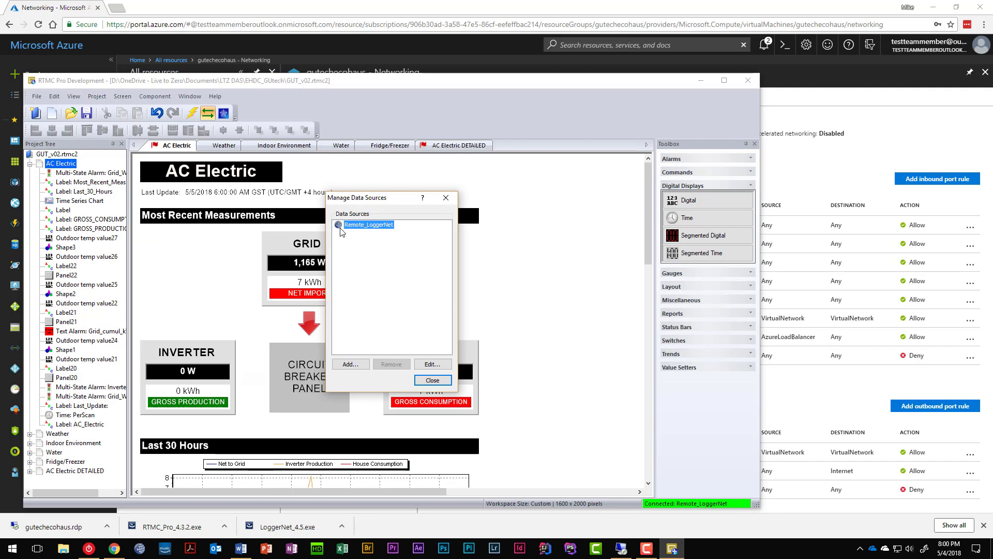
{"action": "left_click", "coordinate": [432, 364]}
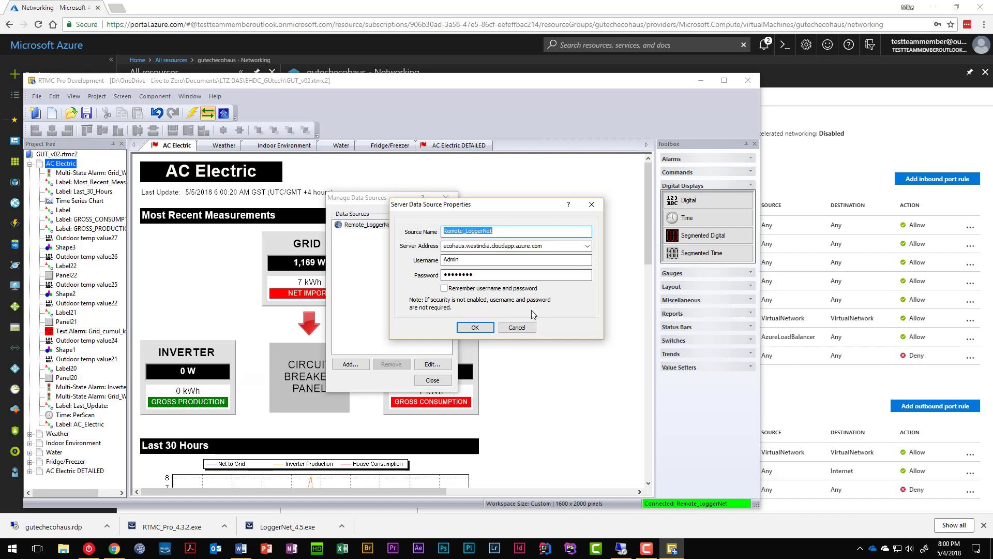
{"action": "left_click", "coordinate": [518, 328]}
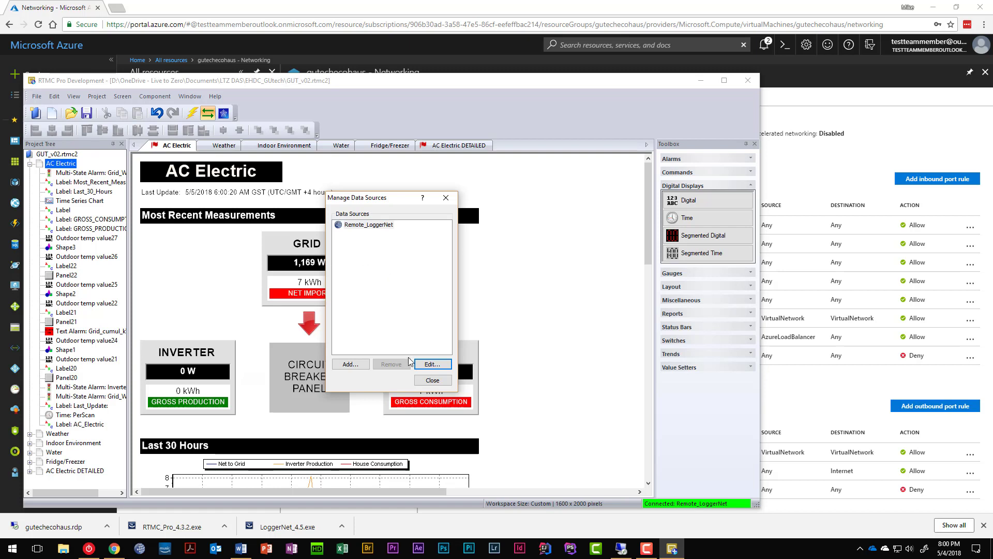
Step: Add a Local_LoggerNet server data source on localhost with remembered username and password
{"action": "left_click", "coordinate": [350, 366]}
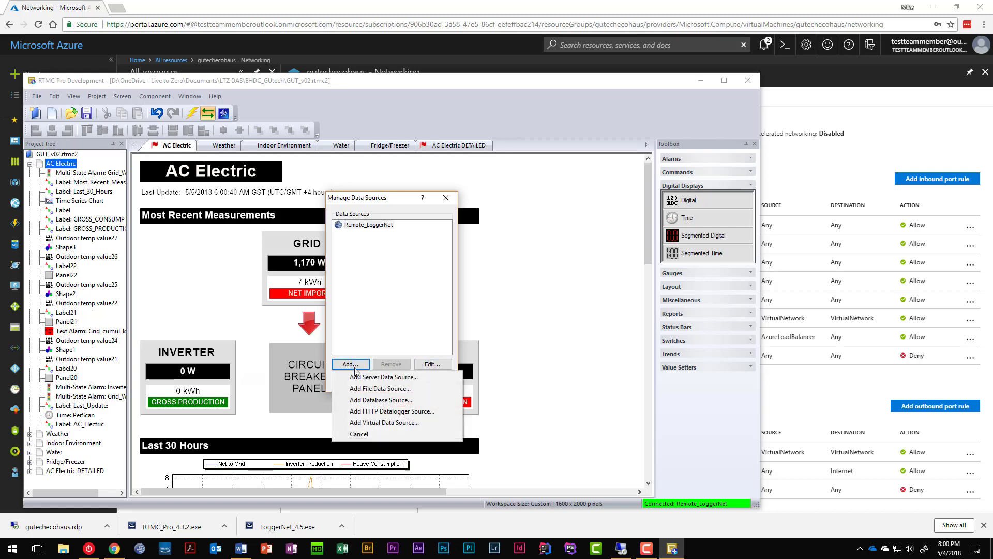
{"action": "left_click", "coordinate": [364, 378]}
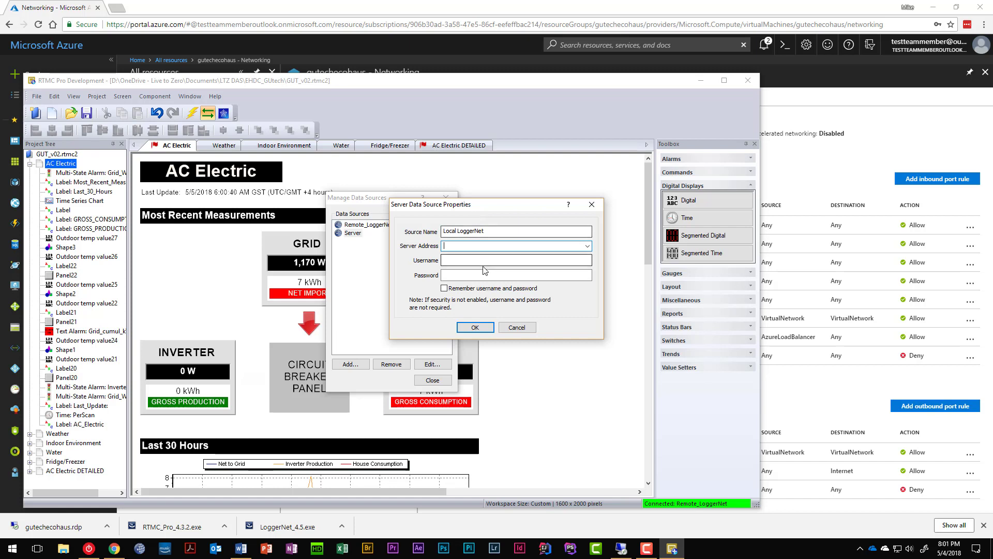
{"action": "left_click", "coordinate": [588, 246]}
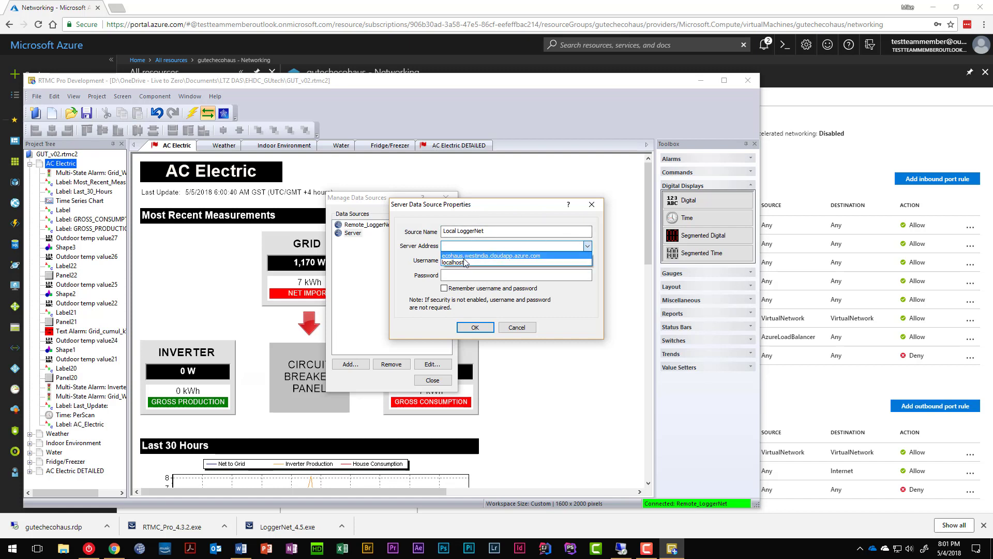
{"action": "left_click", "coordinate": [465, 262]}
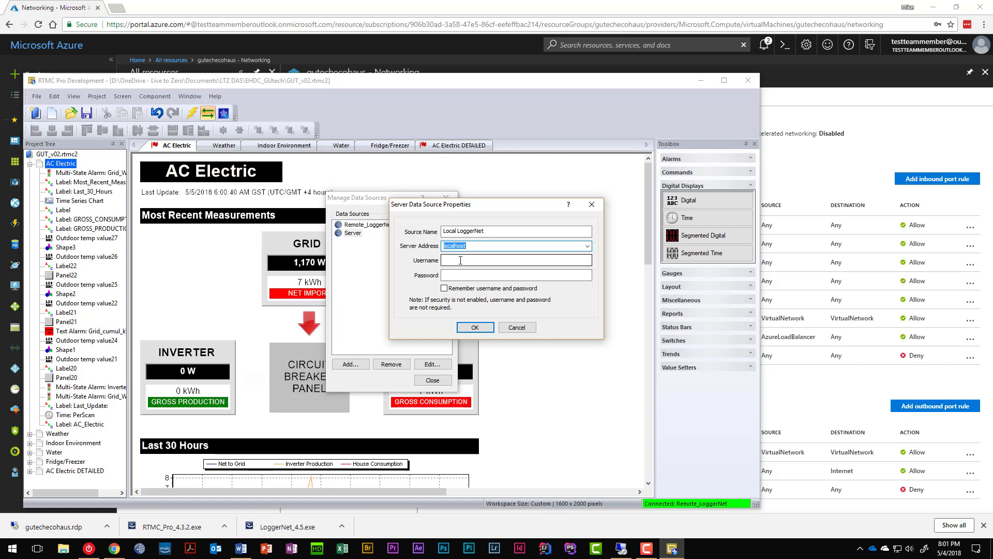
{"action": "left_click", "coordinate": [463, 260]}
{"action": "type", "text": "Admi"}
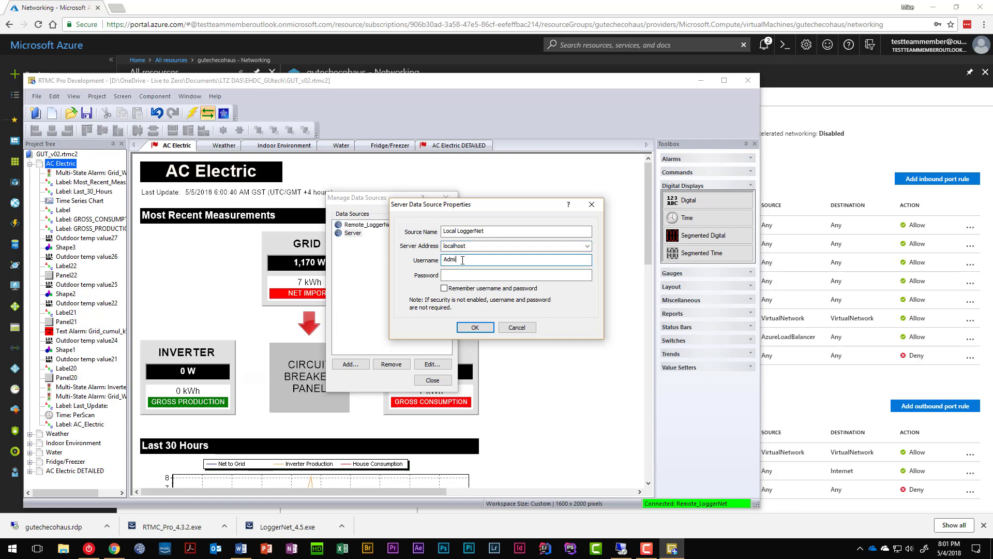
{"action": "type", "text": "n"}
{"action": "key", "text": "Tab"}
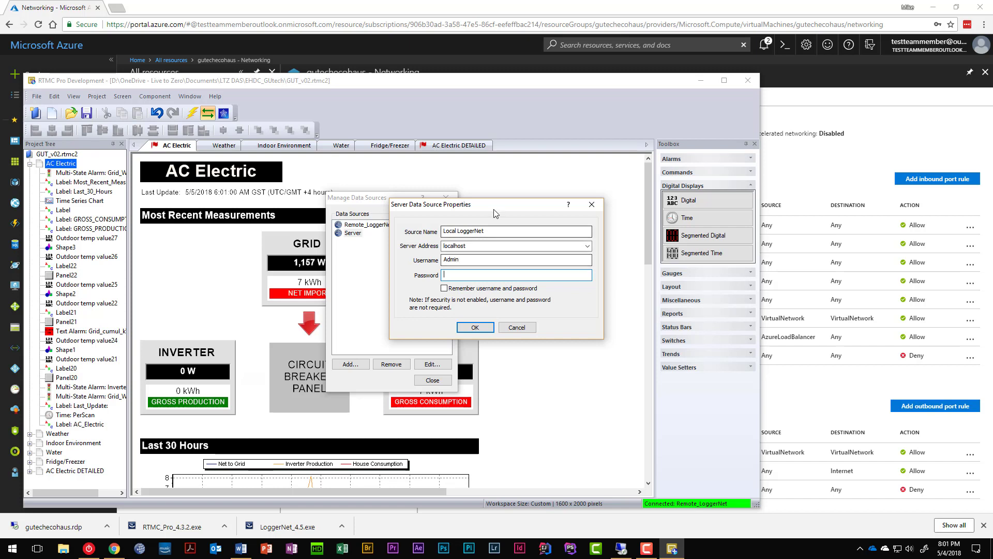
{"action": "left_click_drag", "start_coordinate": [495, 208], "coordinate": [551, 215]}
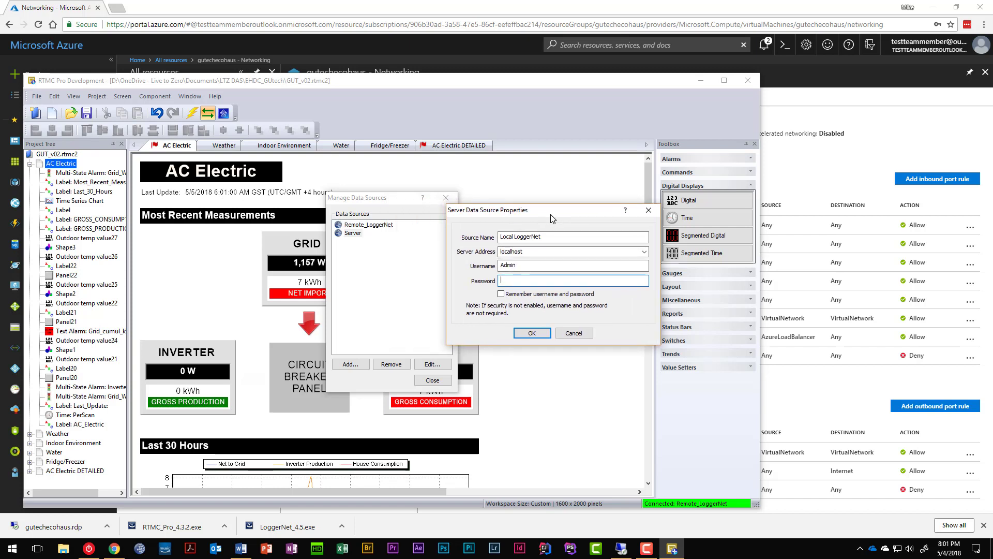
{"action": "type", "text": "*******"}
{"action": "left_click", "coordinate": [522, 294]}
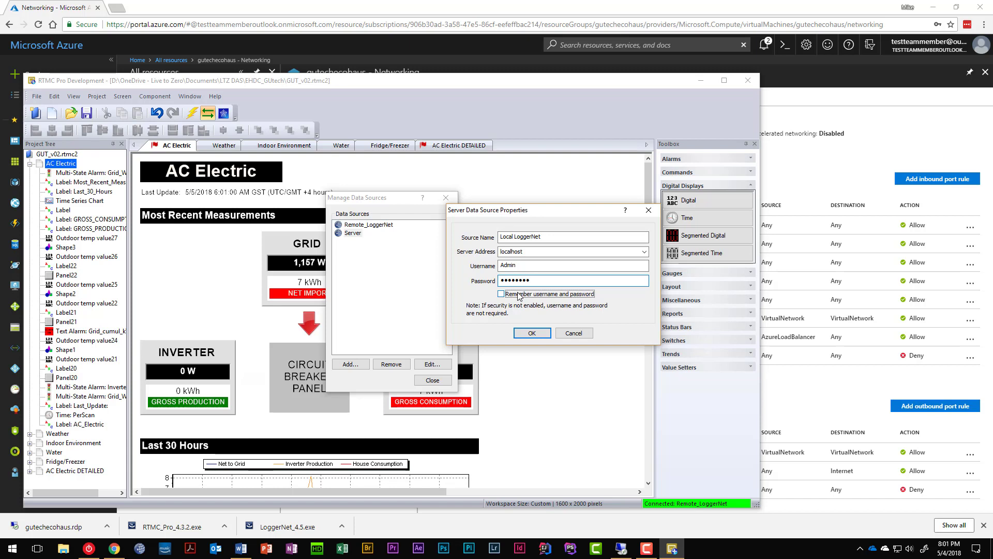
{"action": "left_click", "coordinate": [531, 333]}
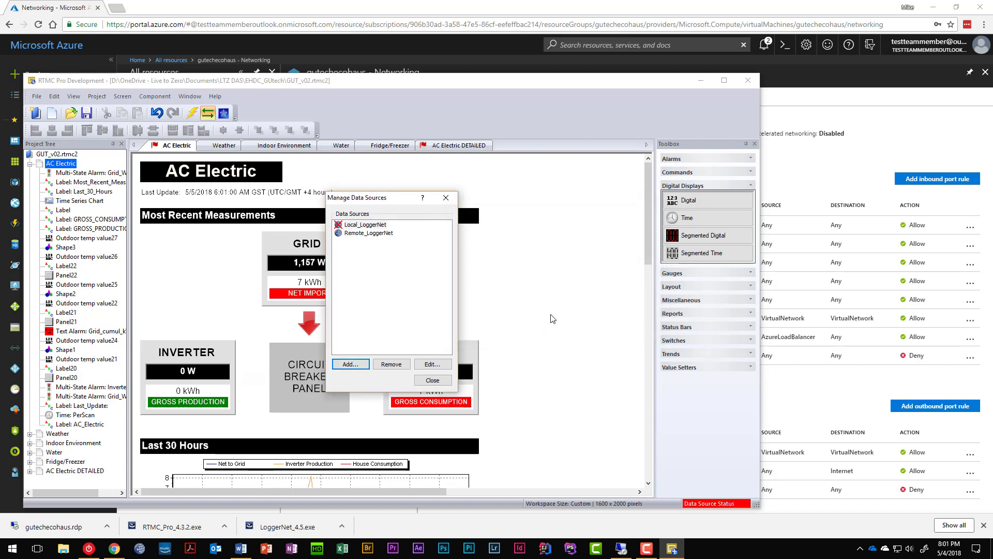
Step: Review Remote_LoggerNet's connection settings and dismiss them unchanged
{"action": "left_click", "coordinate": [358, 234]}
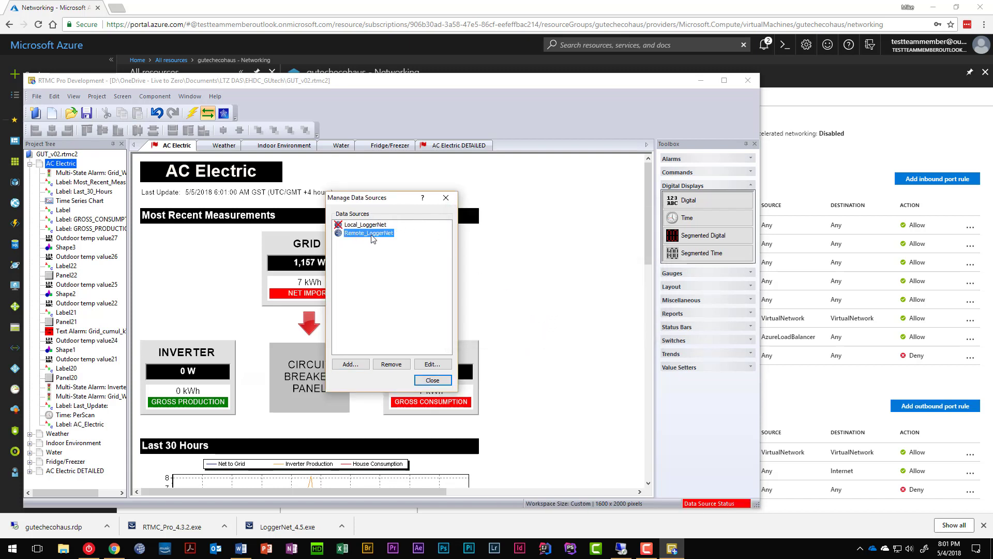
{"action": "left_click", "coordinate": [432, 365]}
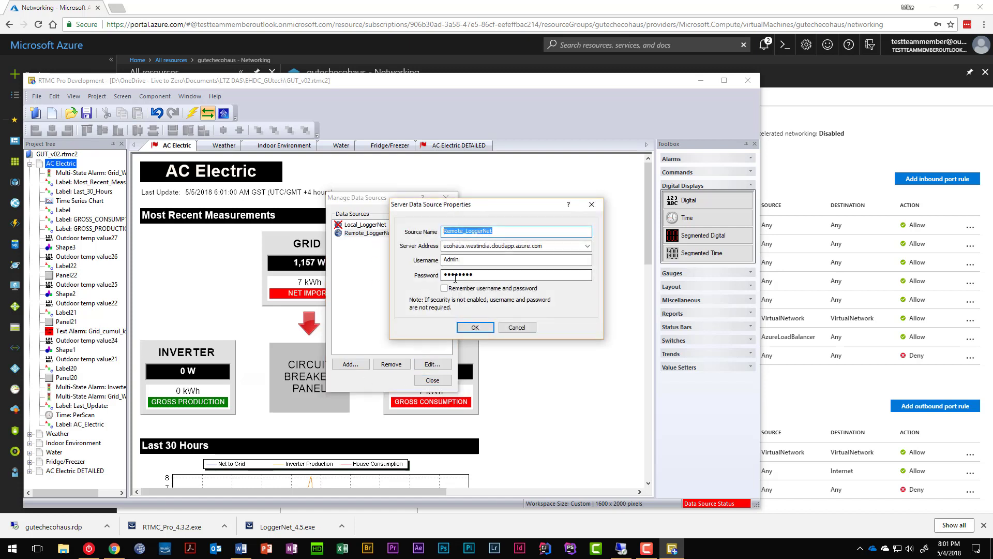
{"action": "left_click", "coordinate": [519, 328]}
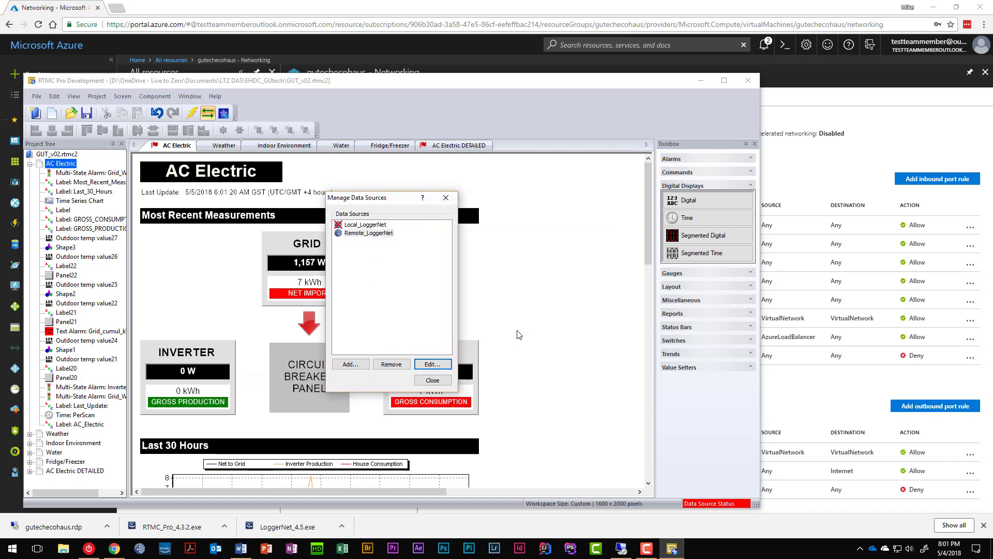
Step: Close the data sources manager and review the GRID value's properties without changes
{"action": "left_click", "coordinate": [353, 226]}
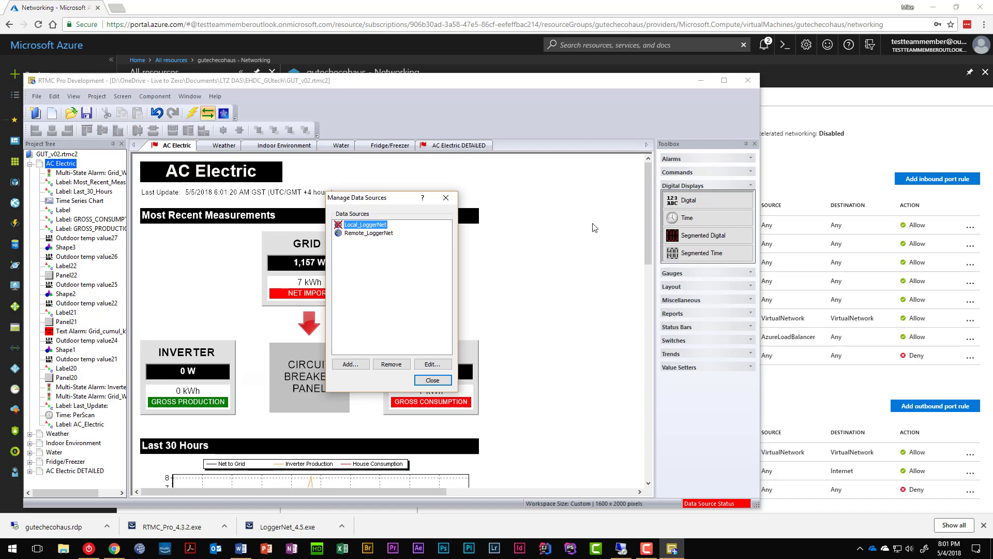
{"action": "left_click", "coordinate": [431, 380]}
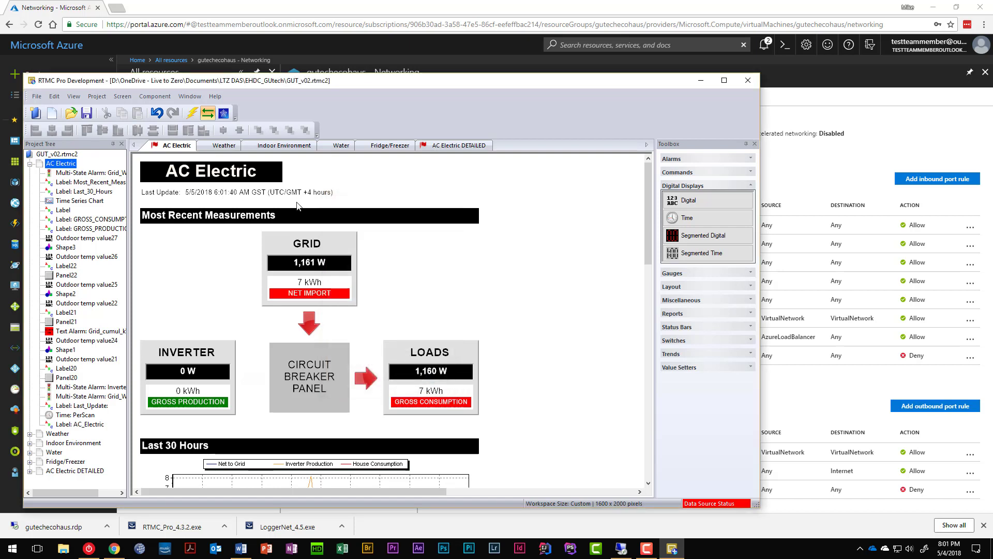
{"action": "right_click", "coordinate": [296, 268]}
{"action": "left_click", "coordinate": [321, 275]}
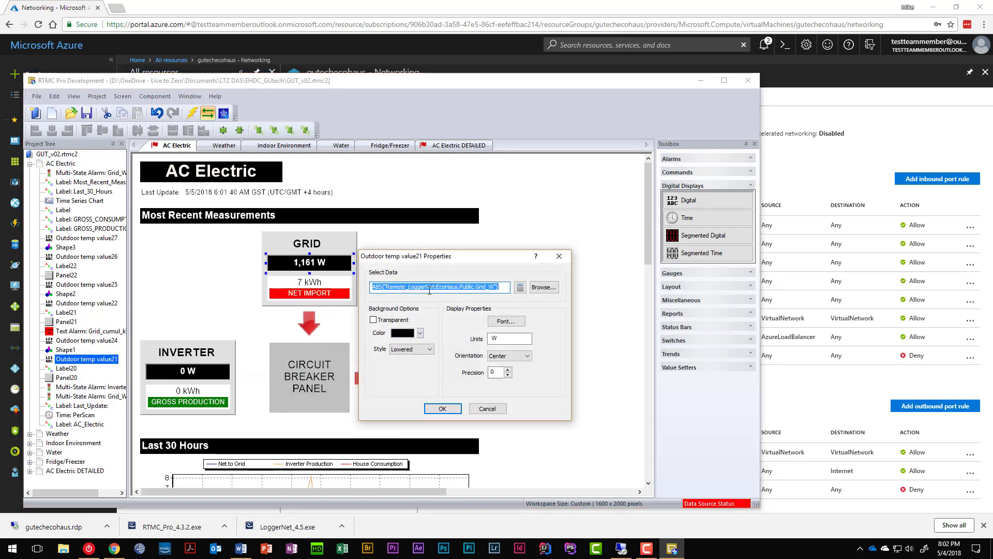
{"action": "left_click", "coordinate": [486, 409]}
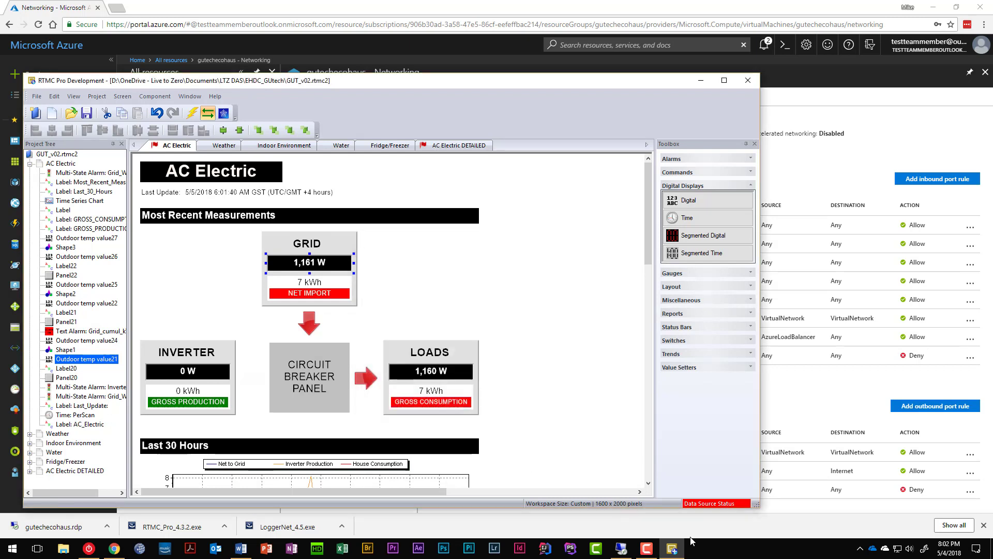
Step: Review the data source connection settings from the status bar, then bring up the data source list
{"action": "left_click", "coordinate": [722, 502]}
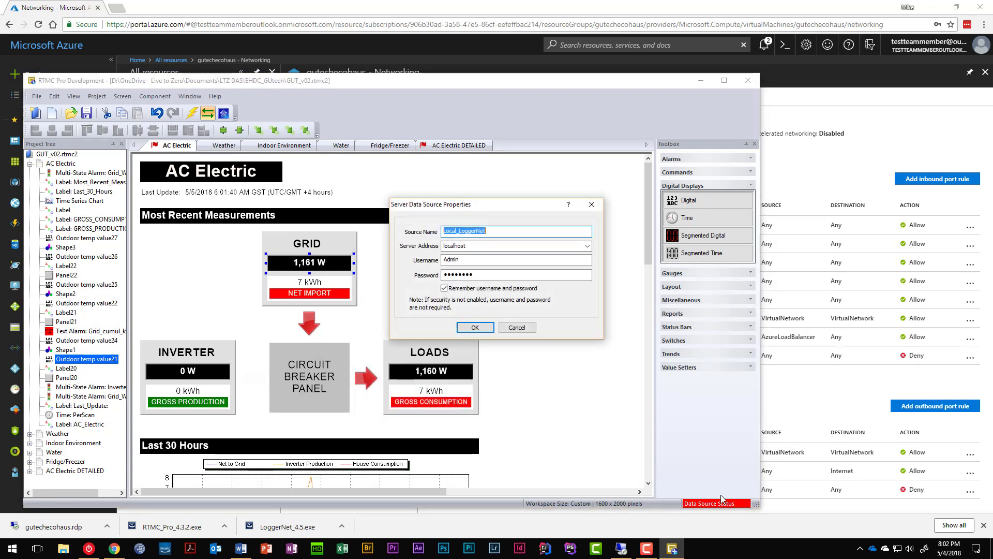
{"action": "left_click", "coordinate": [518, 327]}
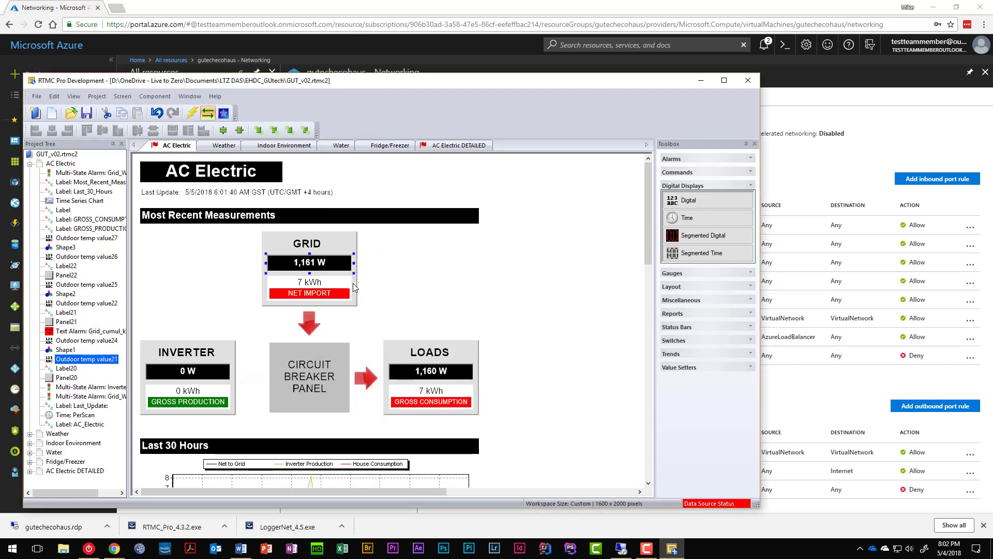
{"action": "left_click", "coordinate": [702, 504]}
Step: Delete the Remote_LoggerNet data source
{"action": "left_click", "coordinate": [367, 233]}
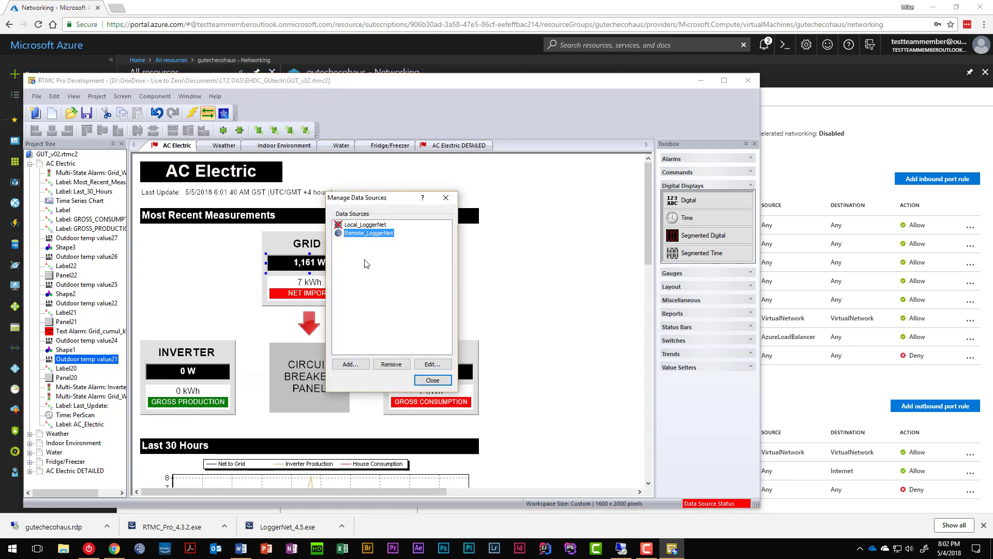
{"action": "left_click", "coordinate": [391, 364]}
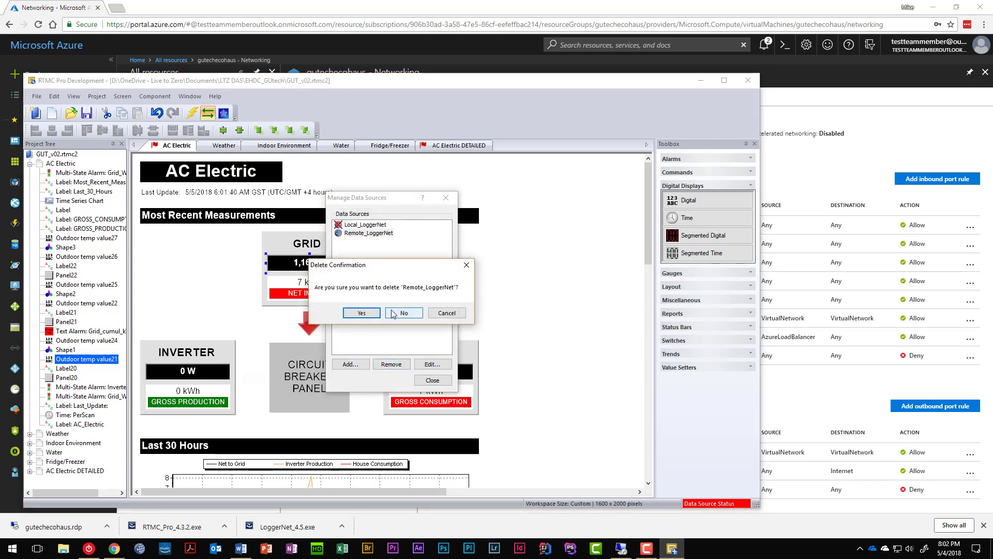
{"action": "left_click", "coordinate": [362, 313]}
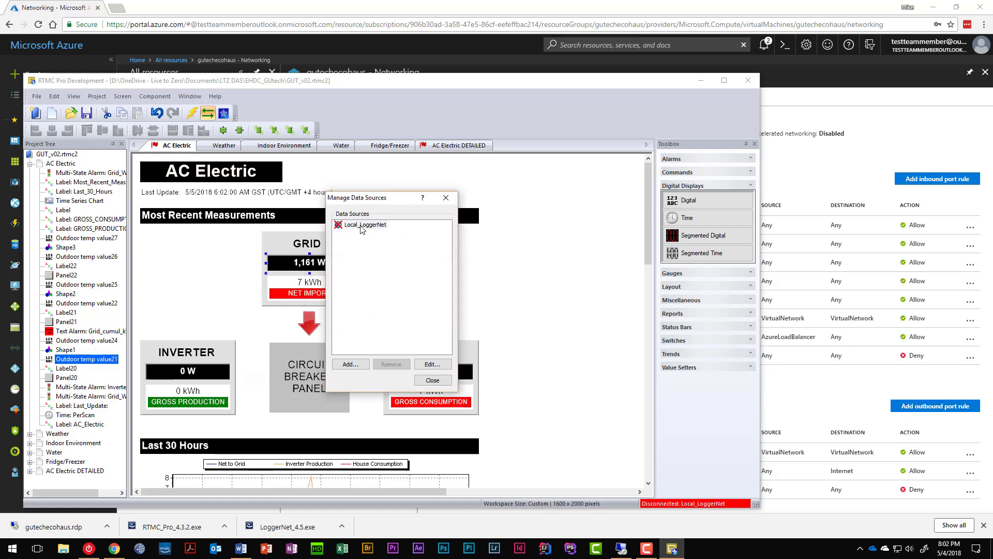
Step: Rename Local_LoggerNet to LoggerNet, point it at the Azure server, and remember its login credentials
{"action": "left_click", "coordinate": [348, 230]}
{"action": "left_click", "coordinate": [450, 365]}
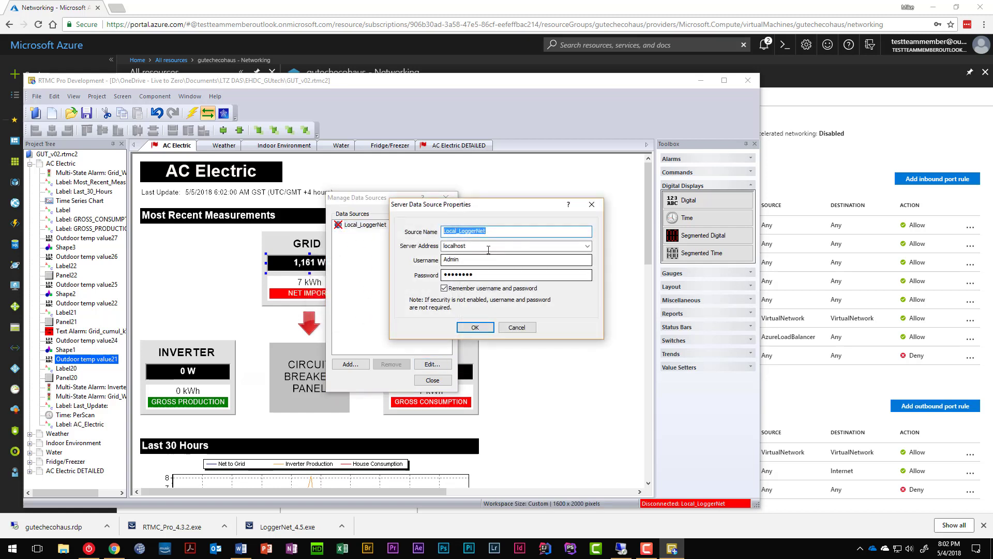
{"action": "left_click", "coordinate": [459, 232]}
{"action": "key", "text": "BackSpace"}
{"action": "key", "text": "BackSpace"}
{"action": "key", "text": "BackSpace"}
{"action": "key", "text": "BackSpace"}
{"action": "key", "text": "BackSpace"}
{"action": "key", "text": "BackSpace"}
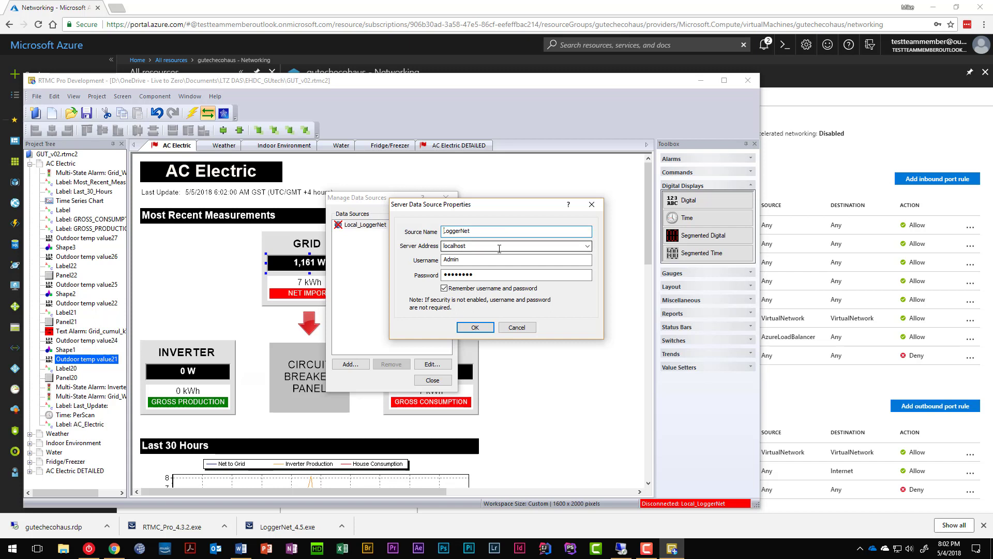
{"action": "left_click", "coordinate": [588, 246]}
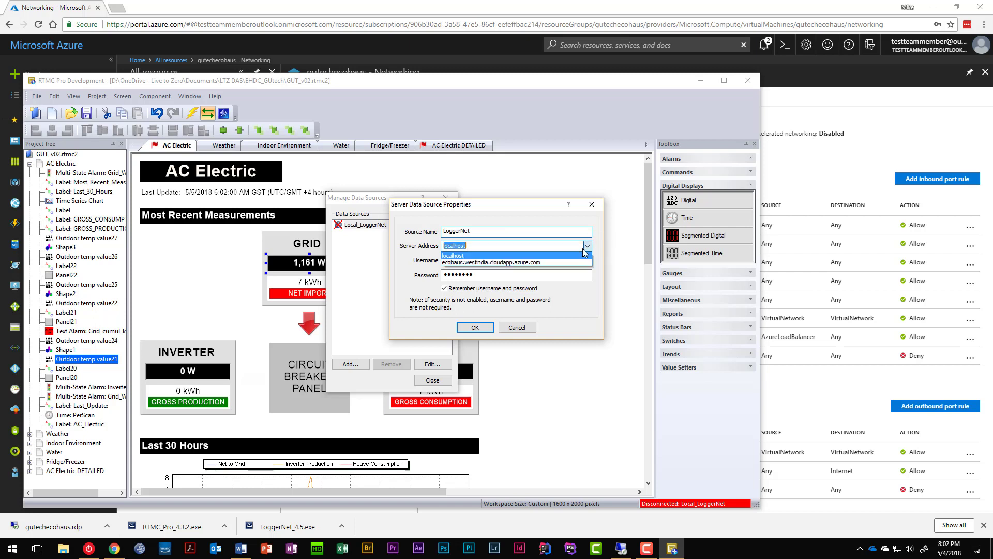
{"action": "left_click", "coordinate": [498, 262]}
{"action": "left_click", "coordinate": [494, 261]}
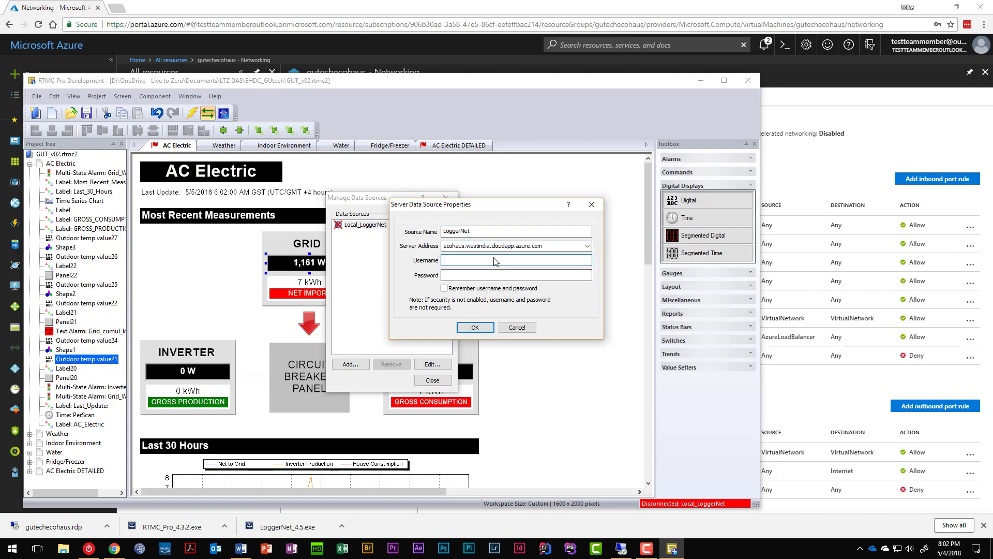
{"action": "key", "text": "Tab"}
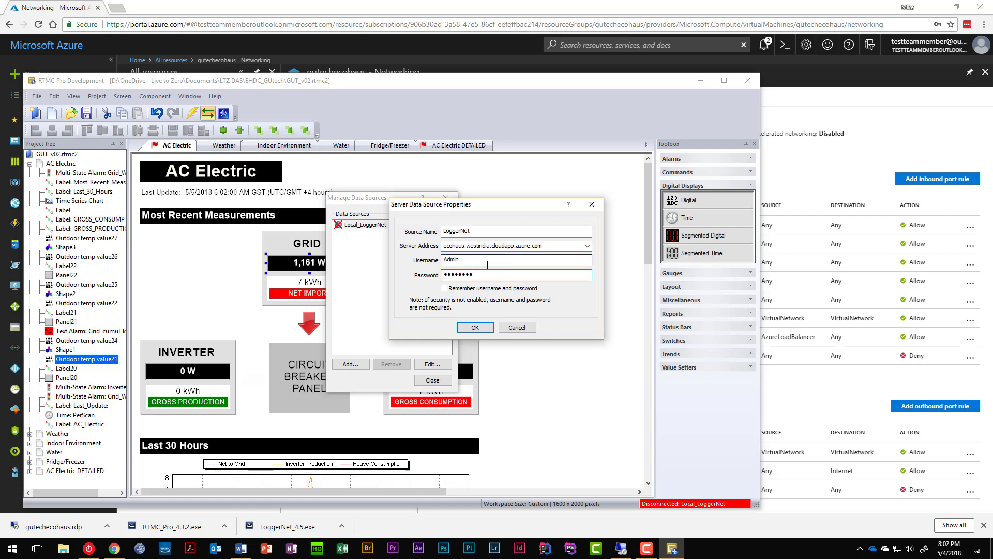
{"action": "left_click", "coordinate": [474, 288]}
{"action": "left_click", "coordinate": [480, 330]}
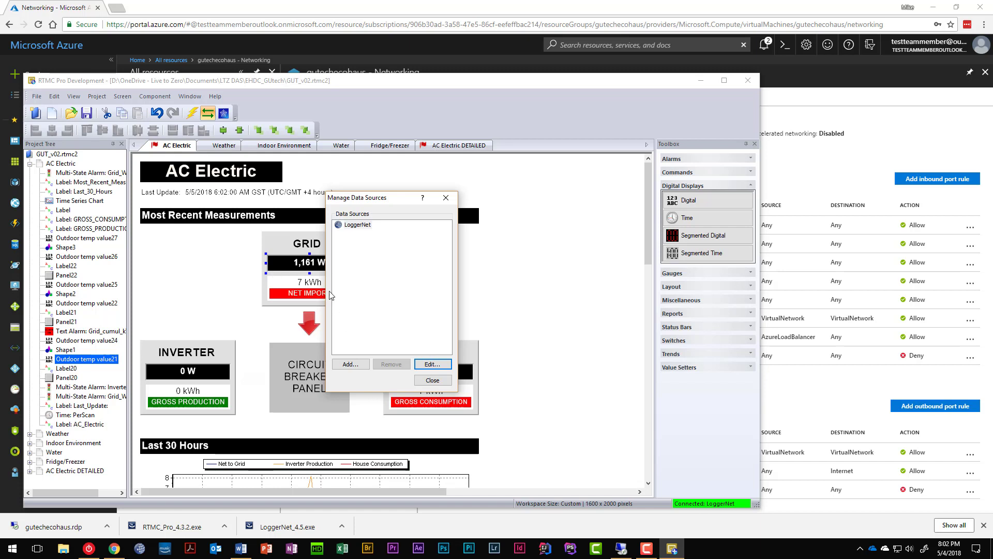
Step: Switch the LoggerNet data source's server address back to localhost
{"action": "left_click", "coordinate": [432, 363]}
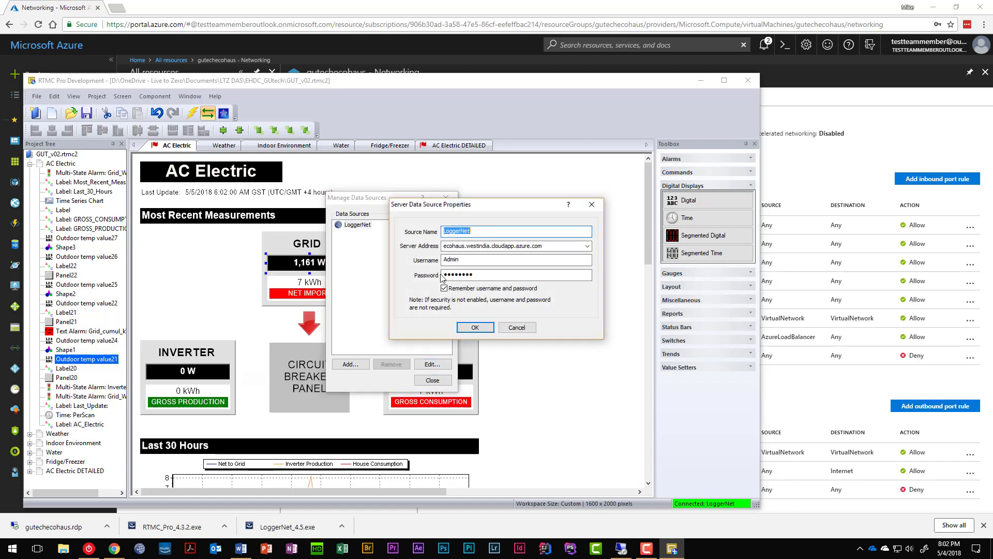
{"action": "left_click", "coordinate": [588, 247]}
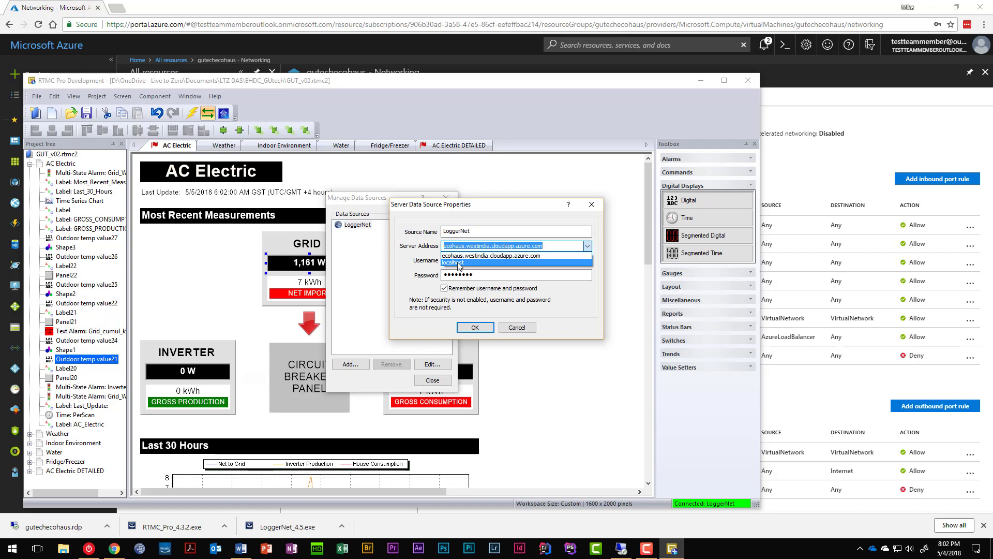
{"action": "left_click", "coordinate": [458, 262]}
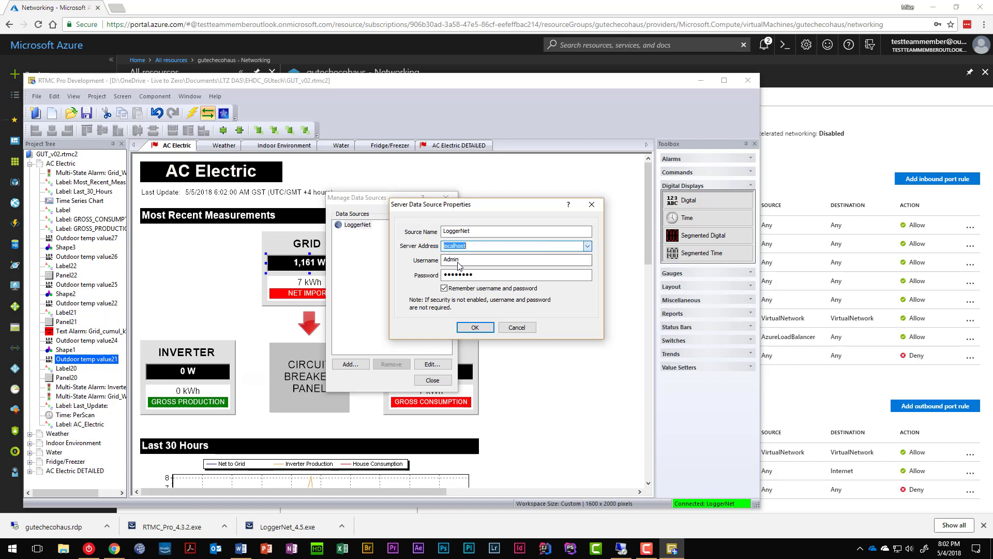
{"action": "left_click", "coordinate": [475, 327]}
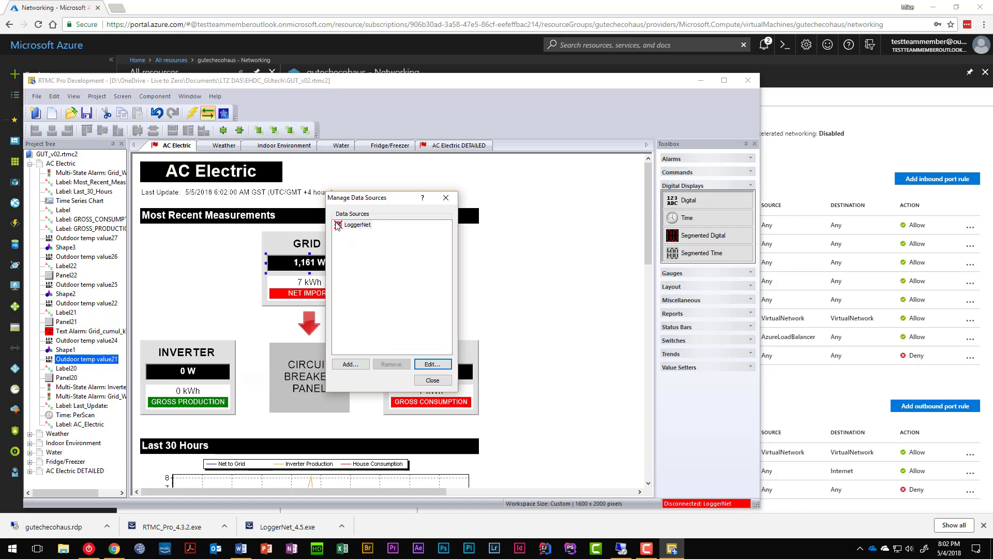
Step: Close the data source dialogs and bring up the Web Publisher
{"action": "left_click", "coordinate": [433, 381]}
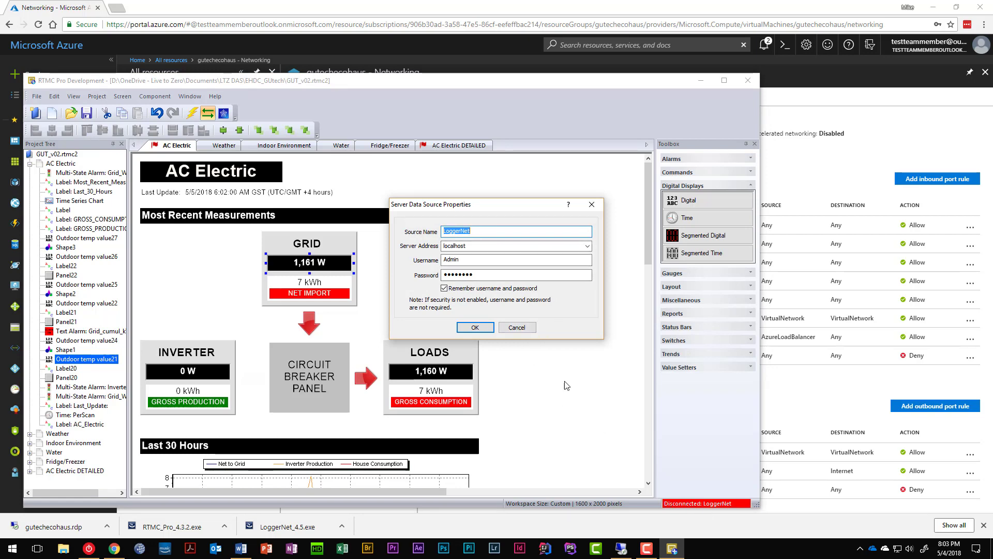
{"action": "left_click", "coordinate": [519, 330]}
{"action": "left_click", "coordinate": [224, 112]}
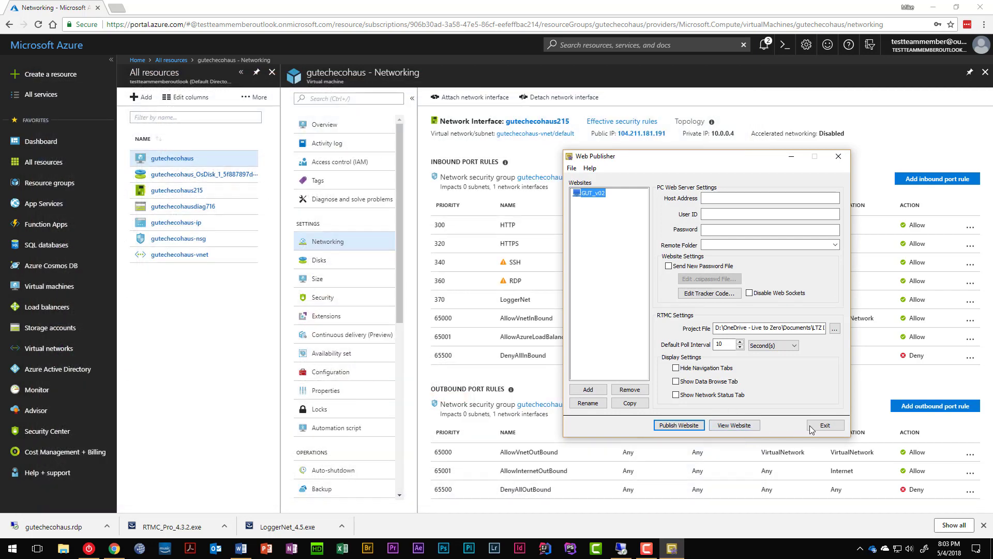
Step: Reopen Web Publisher for the GUT_v02 website and select its Host Address field
{"action": "left_click", "coordinate": [826, 425]}
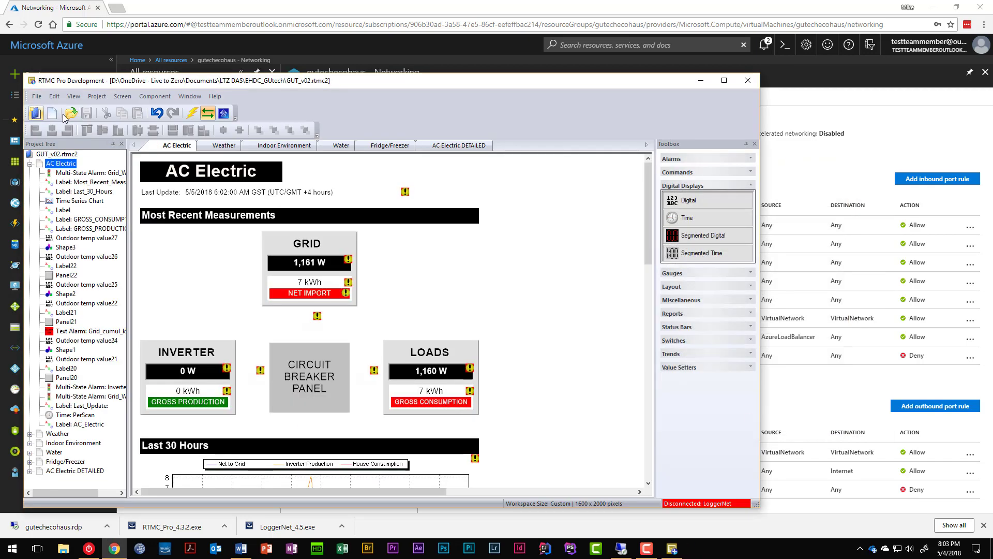
{"action": "left_click", "coordinate": [224, 113]}
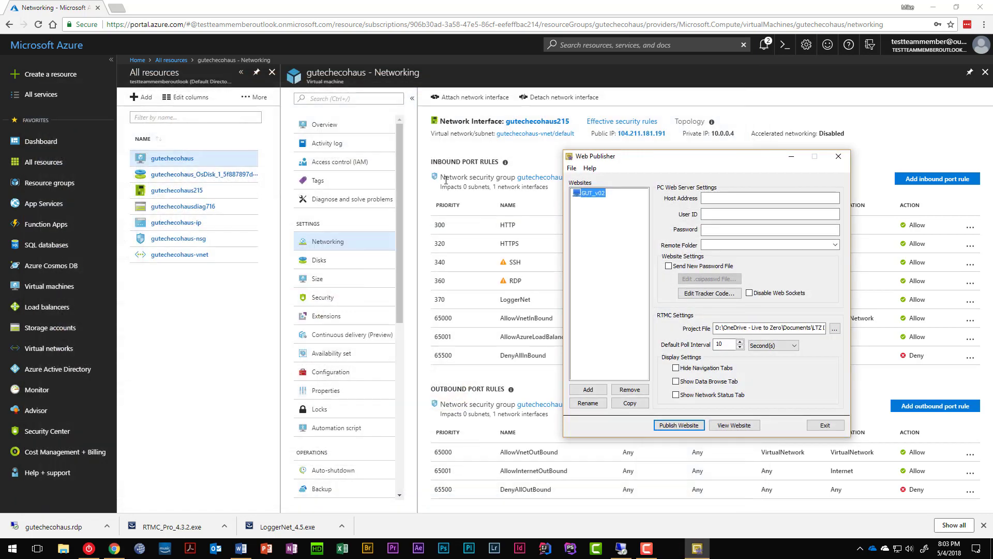
{"action": "left_click_drag", "start_coordinate": [655, 165], "coordinate": [473, 162]}
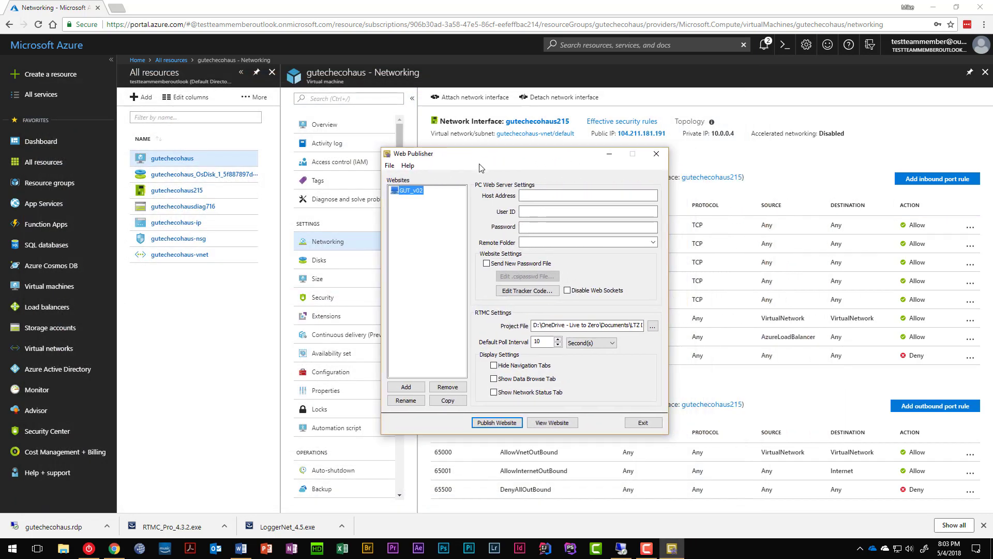
{"action": "left_click", "coordinate": [548, 197]}
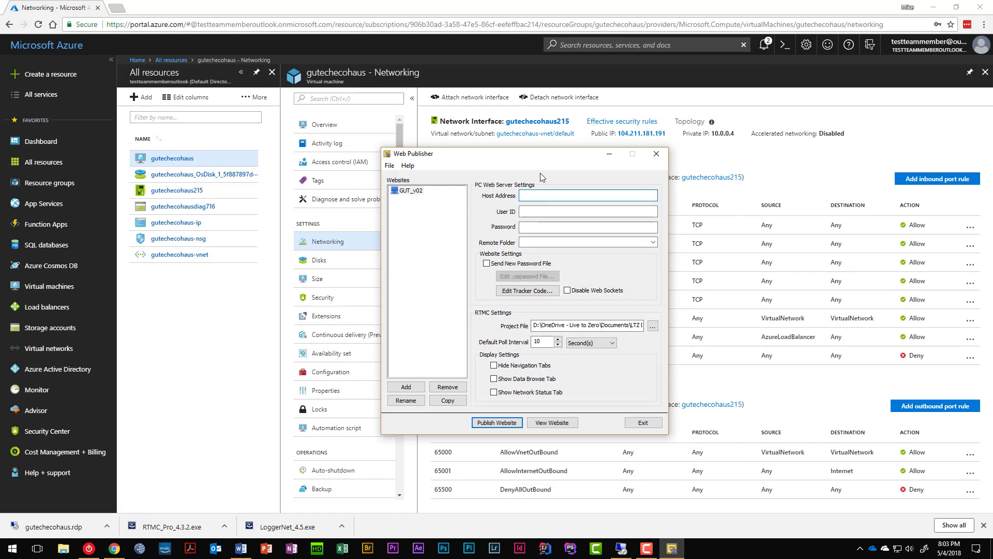
Step: Paste the VM's DNS name from the Azure Overview into Host Address, then move to the remote desktop
{"action": "left_click", "coordinate": [338, 132]}
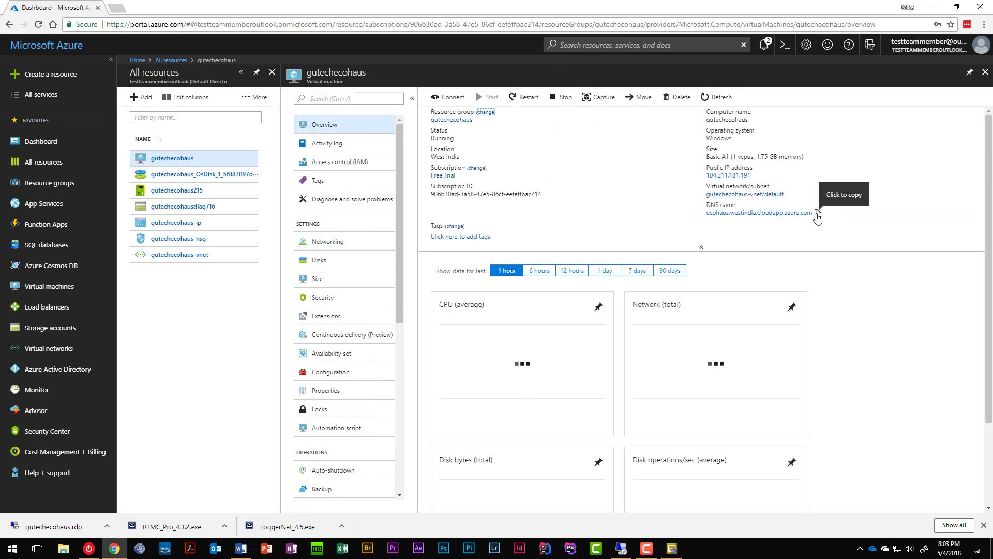
{"action": "left_click", "coordinate": [819, 218]}
{"action": "key", "text": "alt+Tab"}
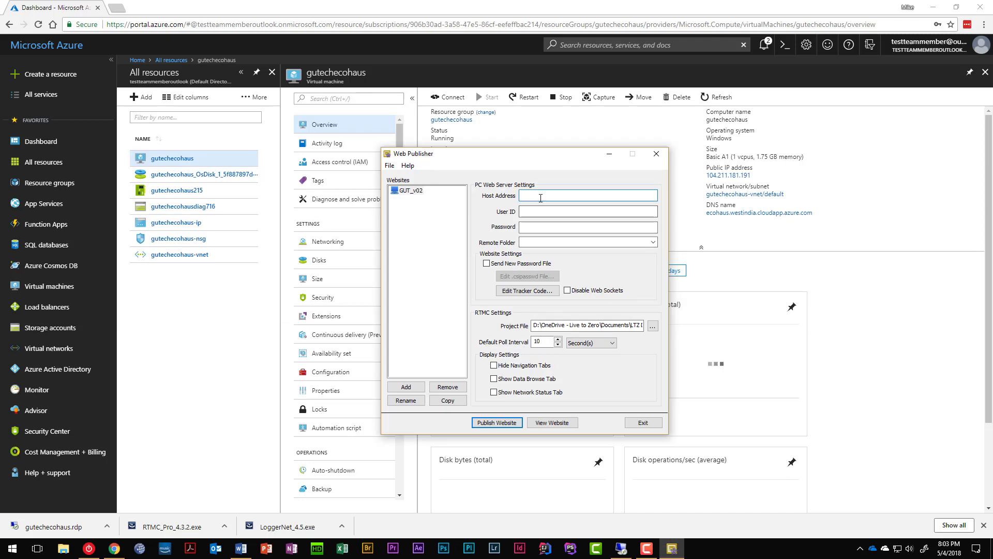
{"action": "key", "text": "ctrl+v"}
{"action": "left_click", "coordinate": [539, 212]}
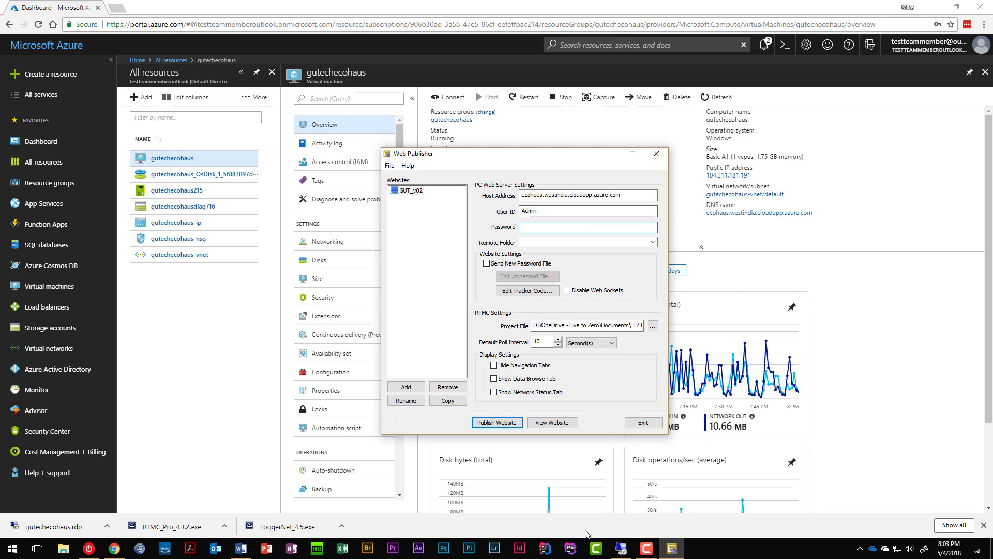
{"action": "left_click", "coordinate": [631, 555]}
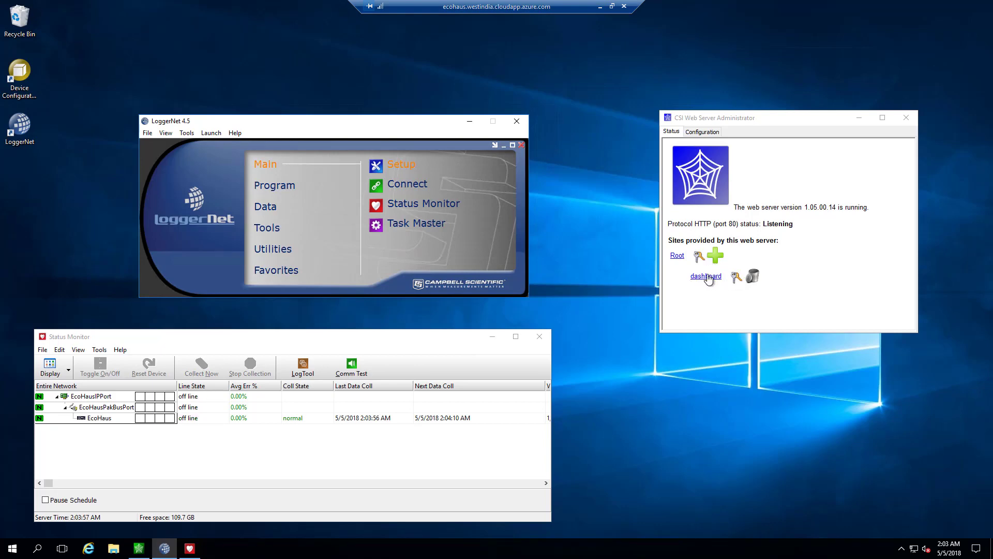
Step: Check the admin user's access in the dashboard's .csipasswd editor, then return to Web Publisher
{"action": "left_click", "coordinate": [736, 279]}
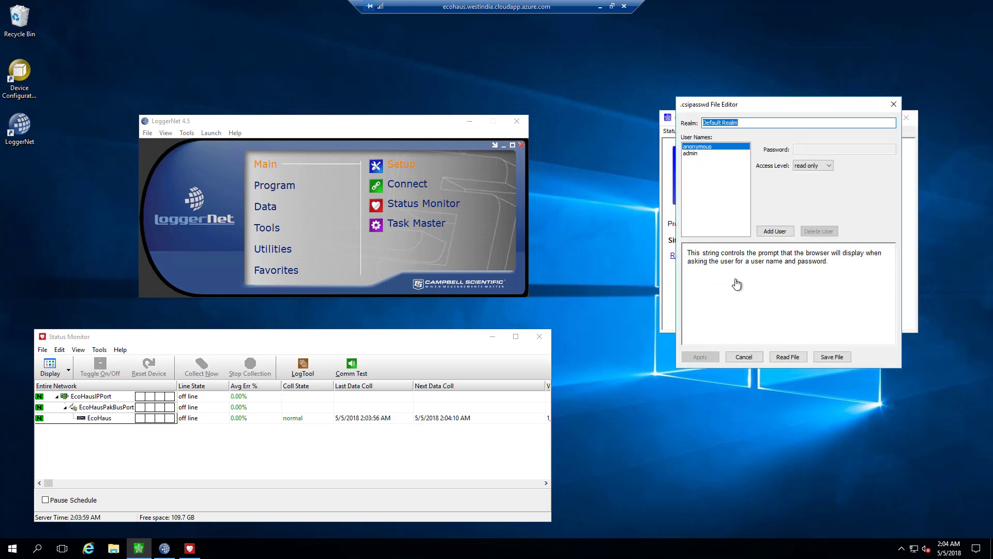
{"action": "left_click", "coordinate": [687, 154]}
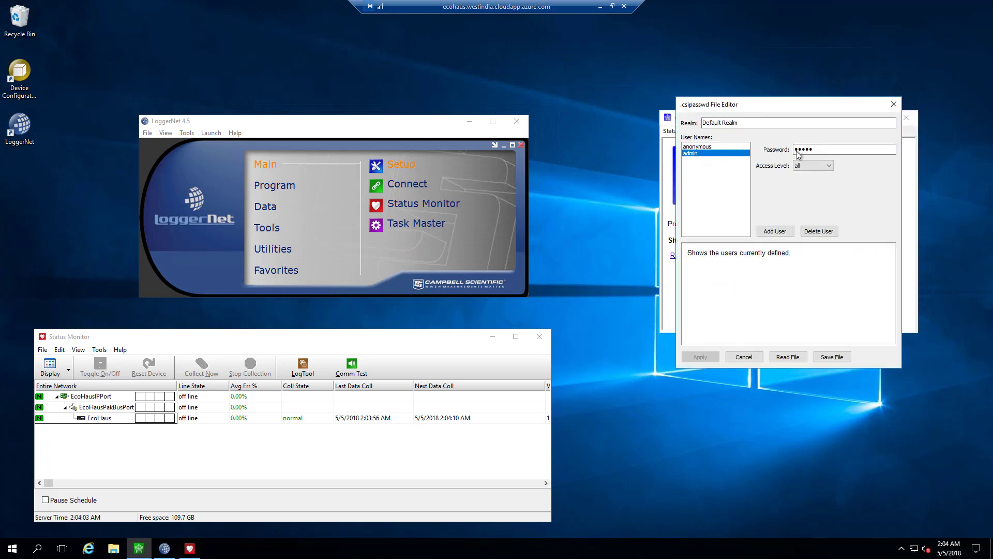
{"action": "left_click", "coordinate": [744, 357]}
{"action": "left_click", "coordinate": [599, 9]}
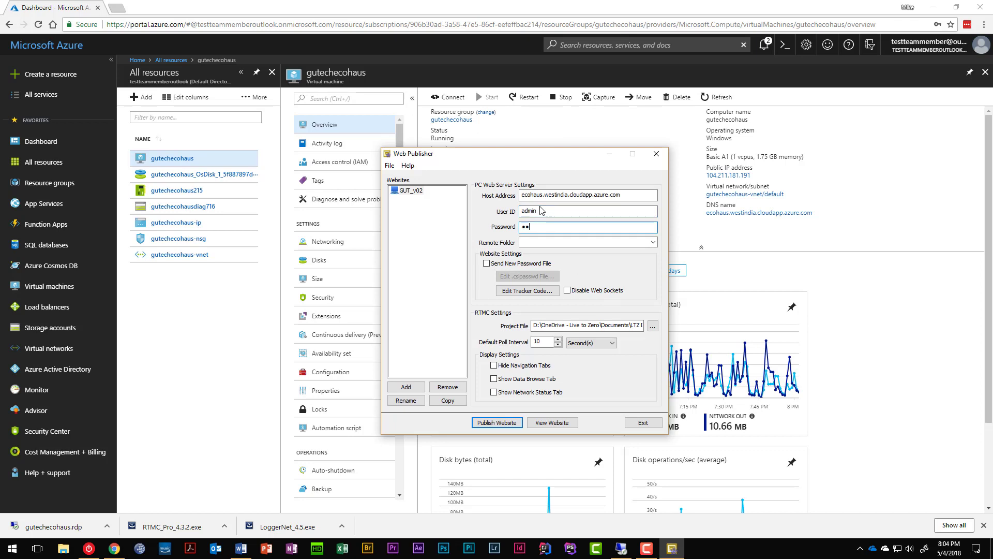
{"action": "left_click", "coordinate": [653, 243]}
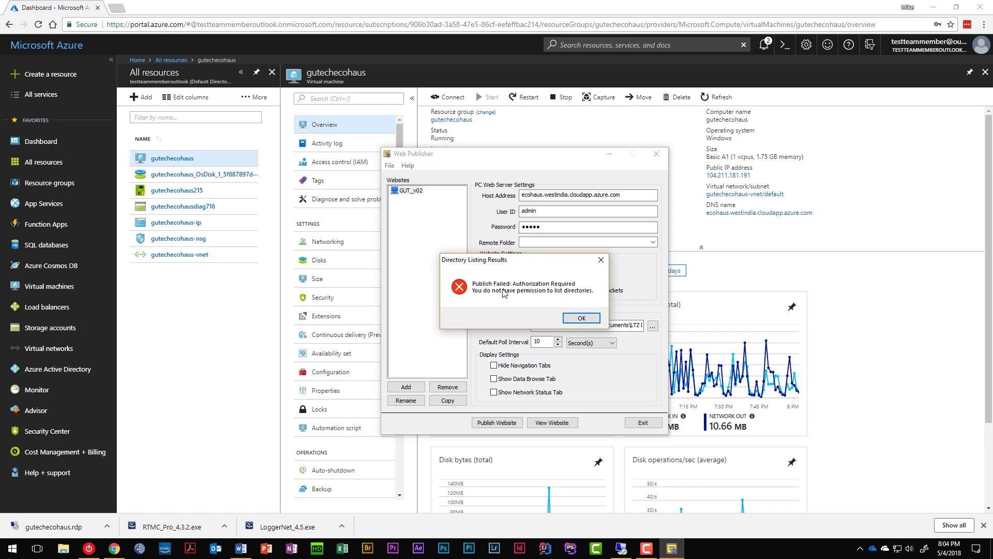
{"action": "left_click", "coordinate": [581, 318]}
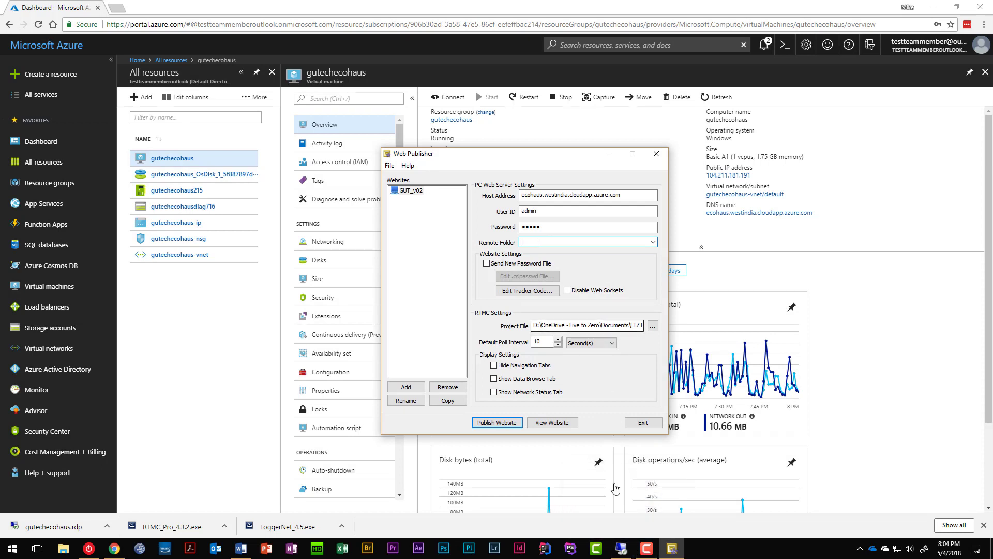
{"action": "left_click", "coordinate": [621, 547]}
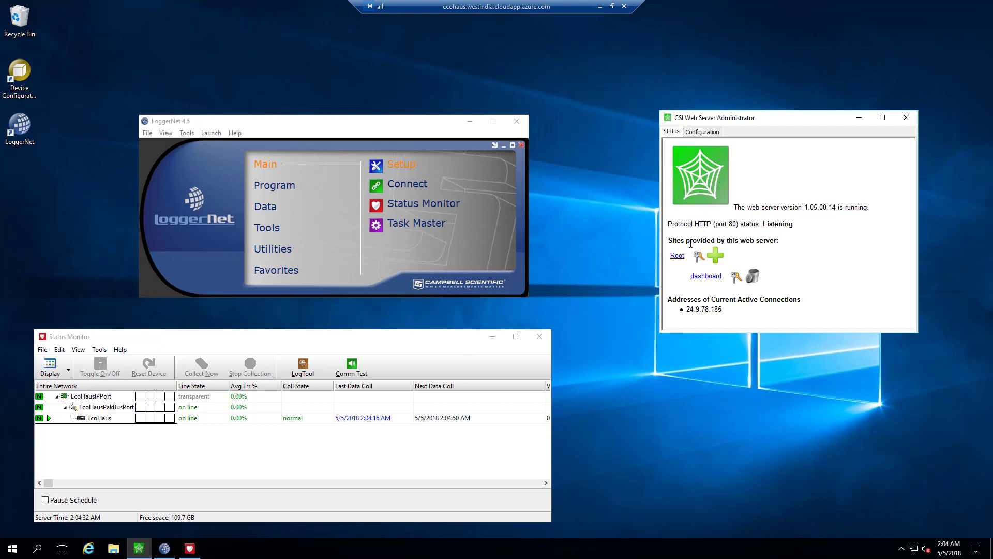
{"action": "left_click", "coordinate": [699, 255]}
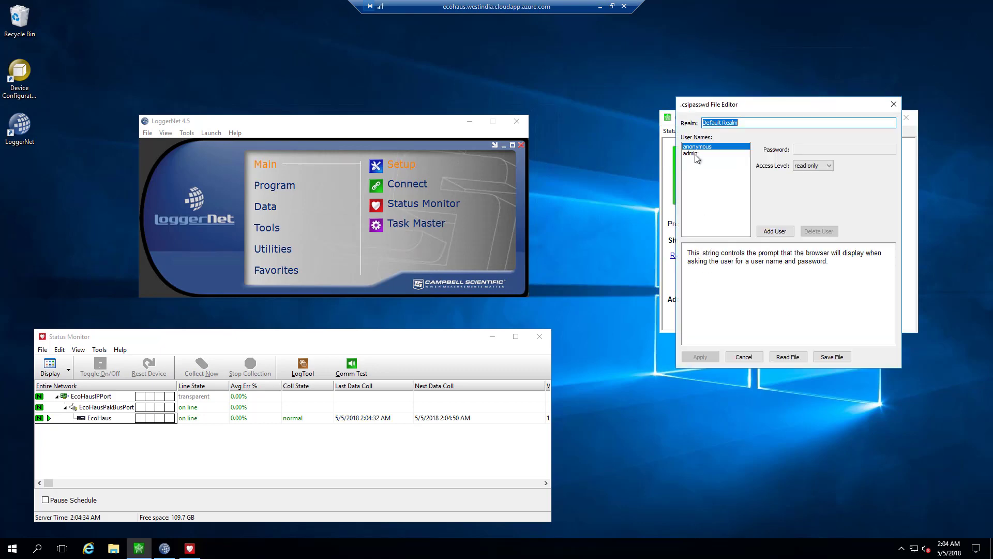
{"action": "left_click", "coordinate": [735, 154]}
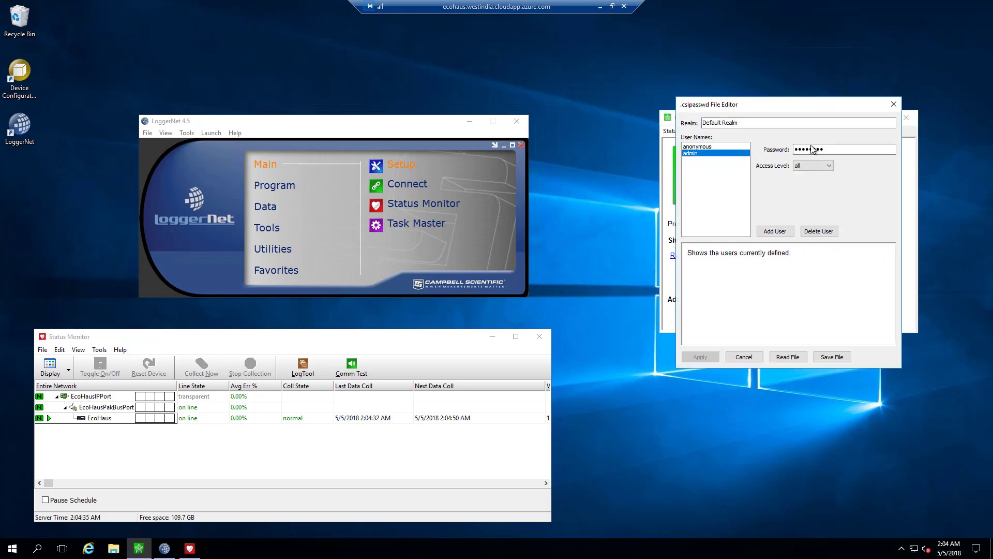
{"action": "left_click", "coordinate": [743, 357]}
{"action": "left_click", "coordinate": [601, 6]}
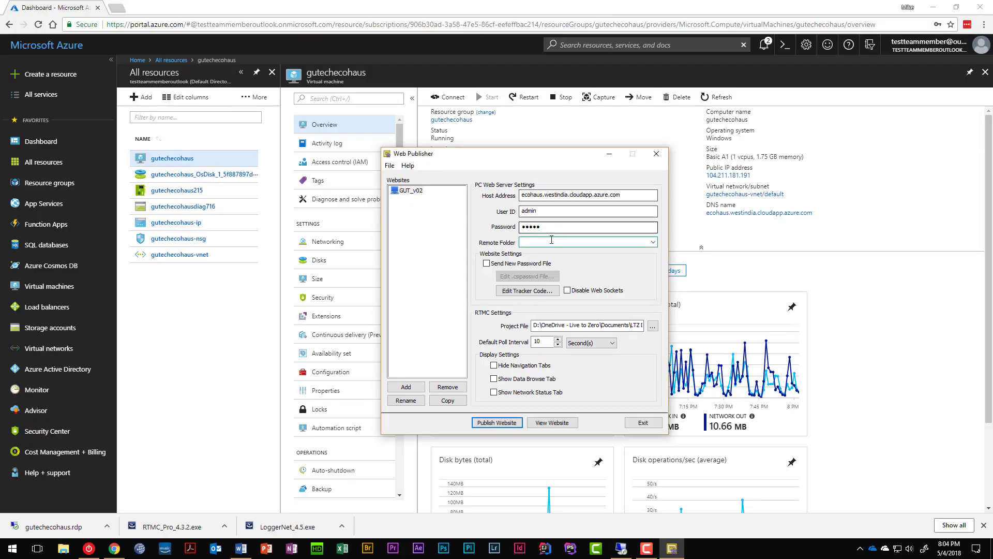
Step: Re-enter the admin password for GUT_v02 in Web Publisher
{"action": "left_click", "coordinate": [551, 240]}
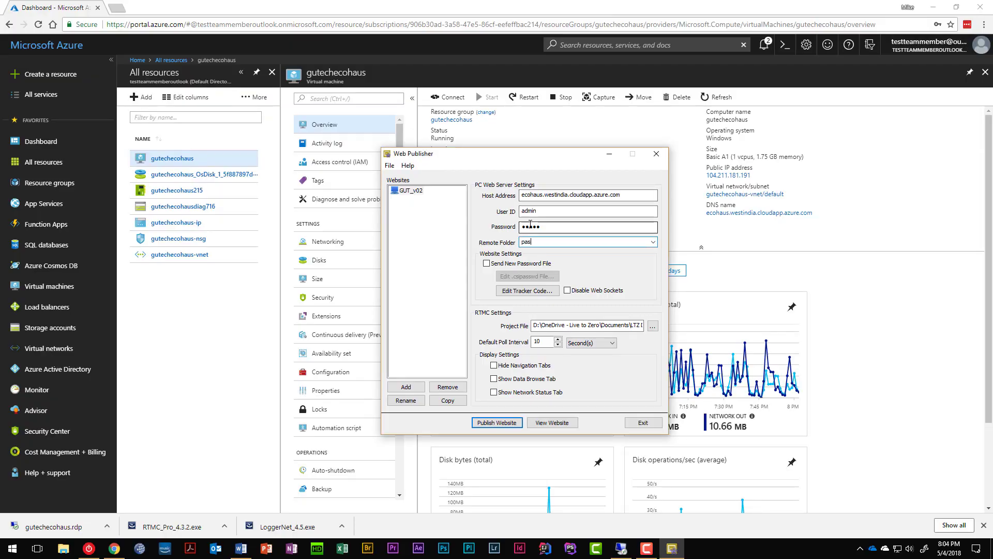
{"action": "key", "text": "Tab"}
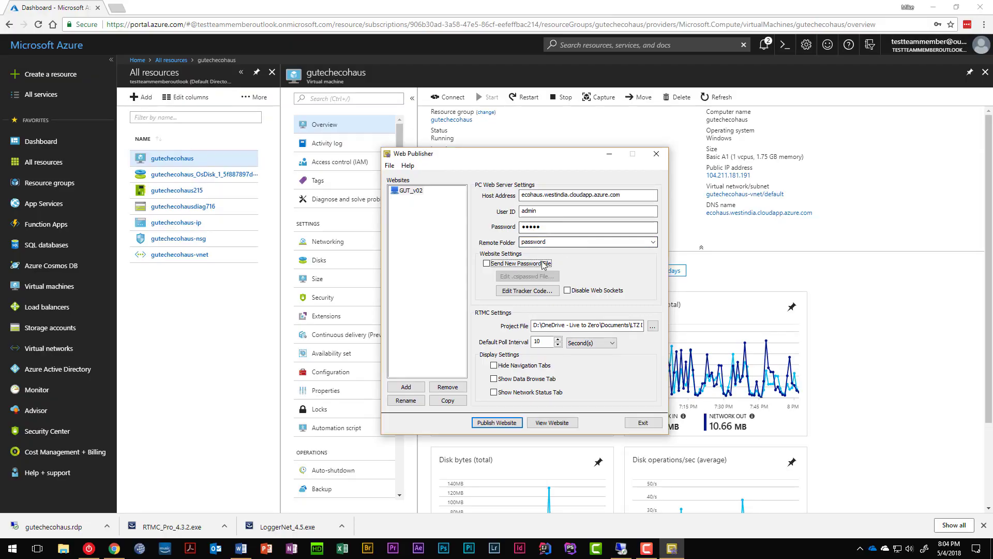
{"action": "key", "text": "shift+Tab"}
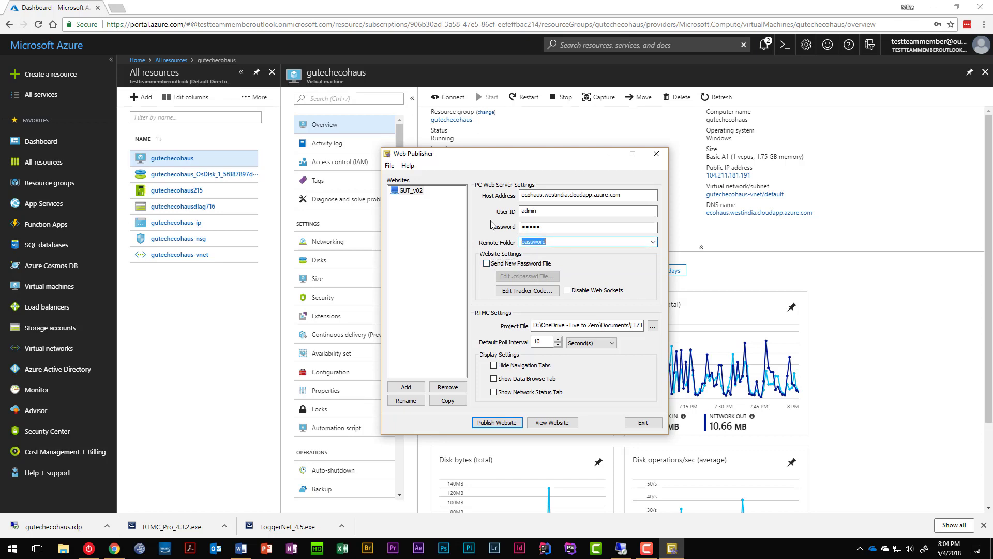
{"action": "key", "text": "shift+Tab"}
{"action": "type", "text": "••"}
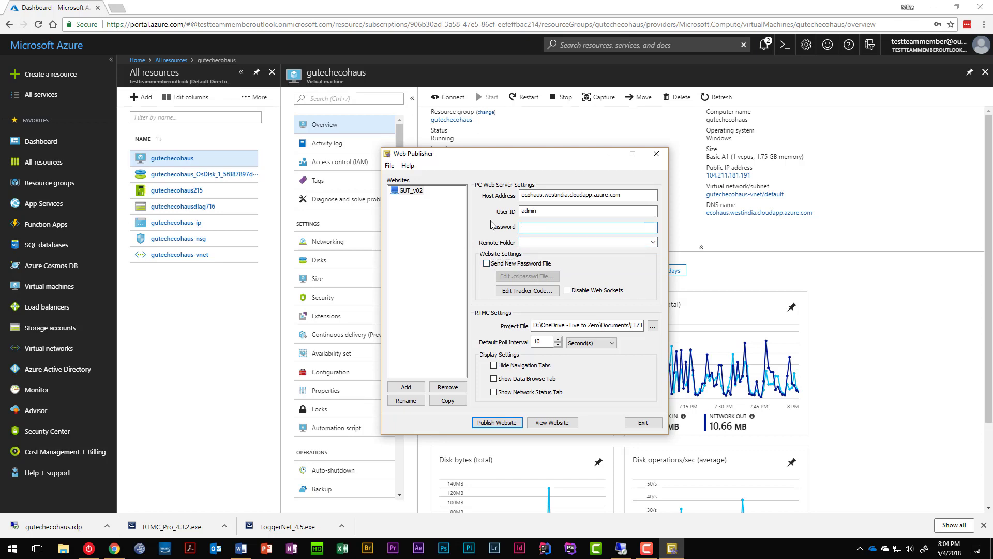
{"action": "type", "text": "••••••••"}
Step: Set the Remote Folder to /dashboard and bring the VM's remote desktop into view
{"action": "left_click", "coordinate": [653, 242]}
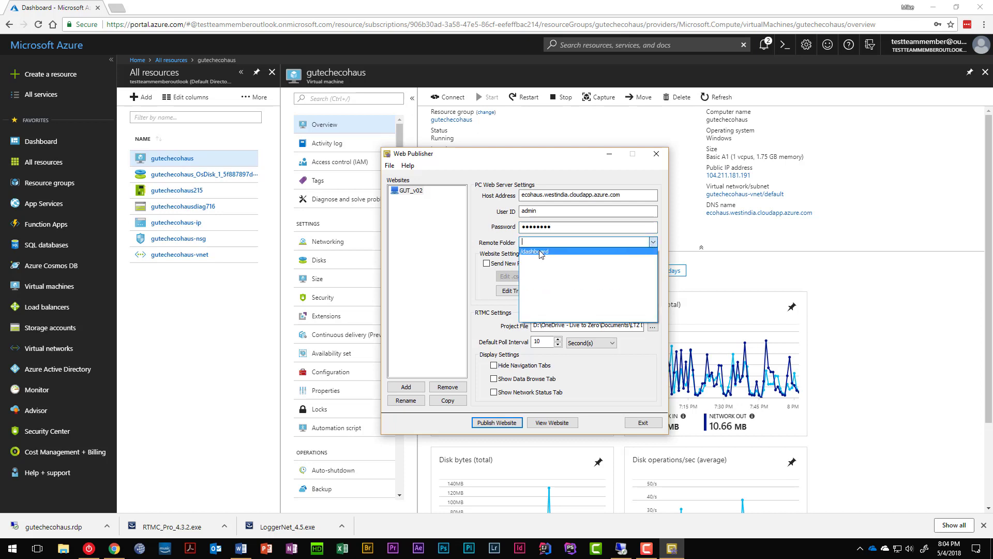
{"action": "left_click", "coordinate": [540, 253]}
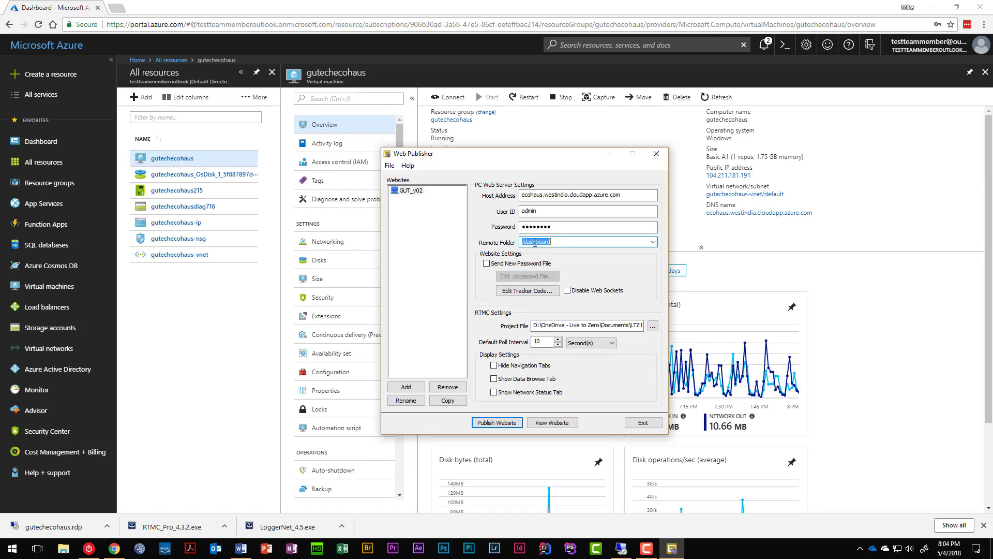
{"action": "left_click", "coordinate": [621, 547]}
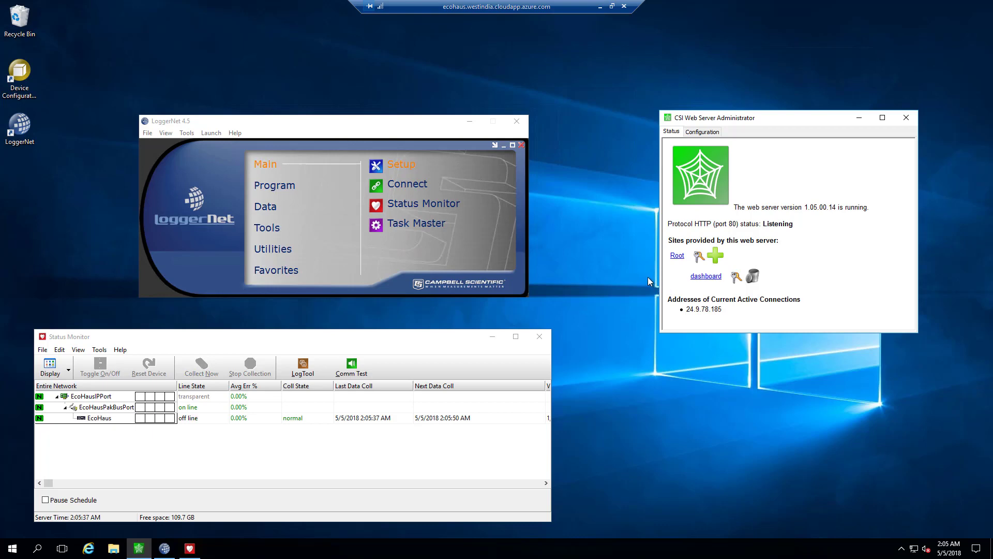
Step: Check GUT_v02's password, project file GUT_v02.rtmc2 and 10-second default poll interval
{"action": "left_click", "coordinate": [601, 7]}
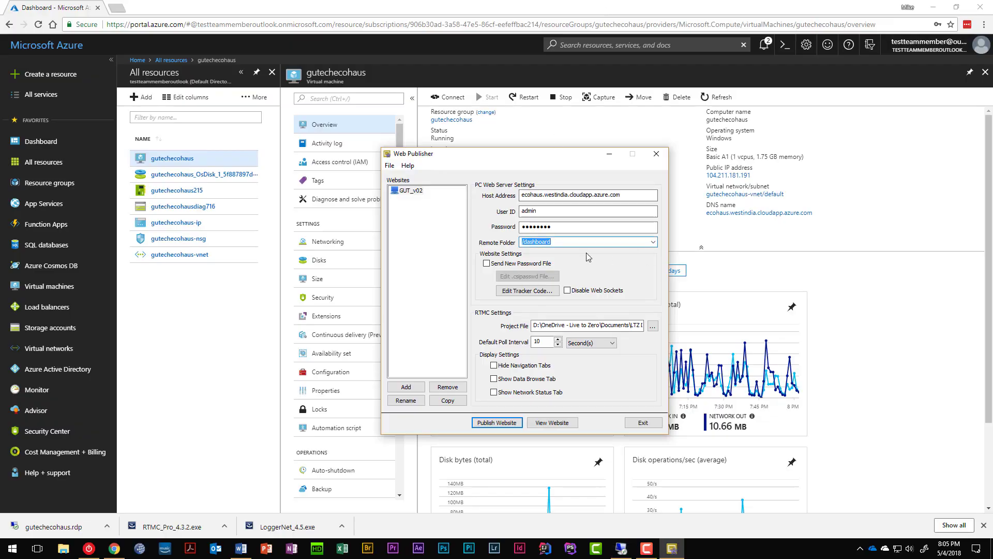
{"action": "left_click", "coordinate": [556, 227]}
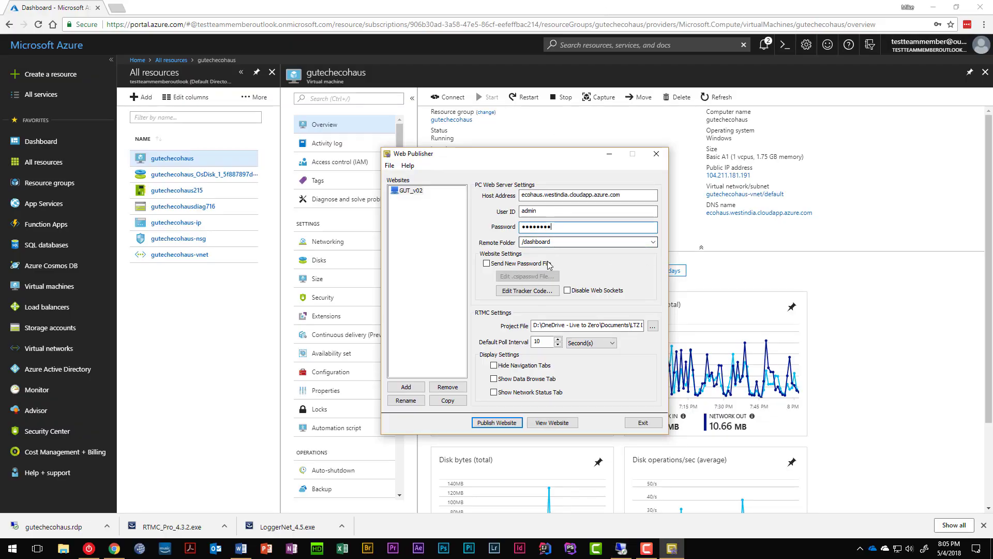
{"action": "left_click_drag", "start_coordinate": [536, 325], "coordinate": [676, 328]}
{"action": "left_click", "coordinate": [610, 327]}
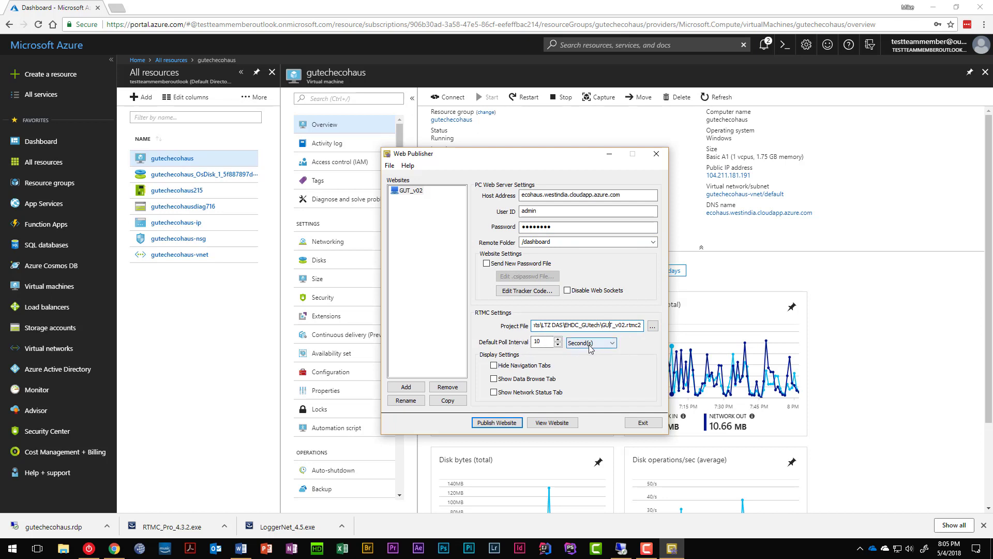
{"action": "left_click", "coordinate": [540, 343]}
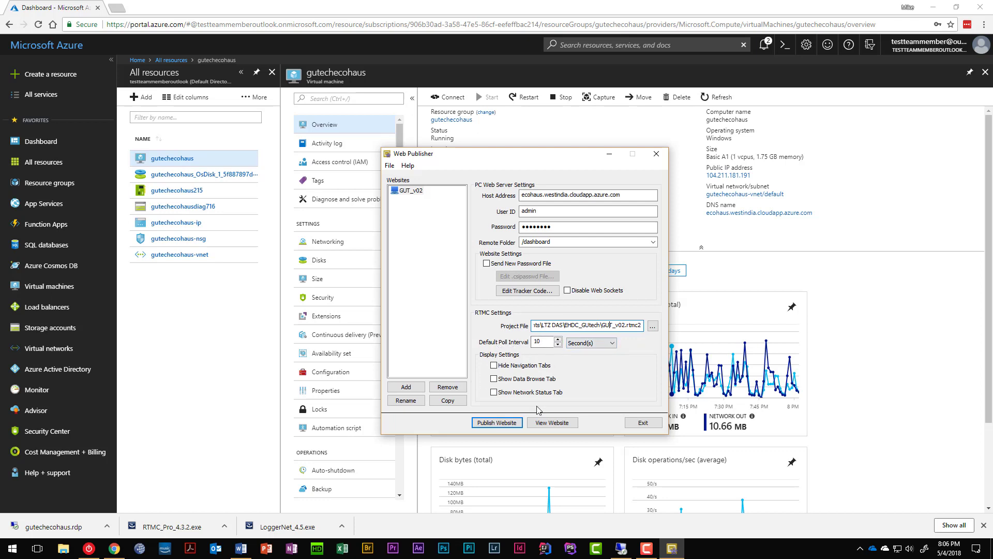
Step: Publish GUT_v02 to the Azure server and view the site, whose AC Electric readings show 0.0 W
{"action": "left_click", "coordinate": [496, 428]}
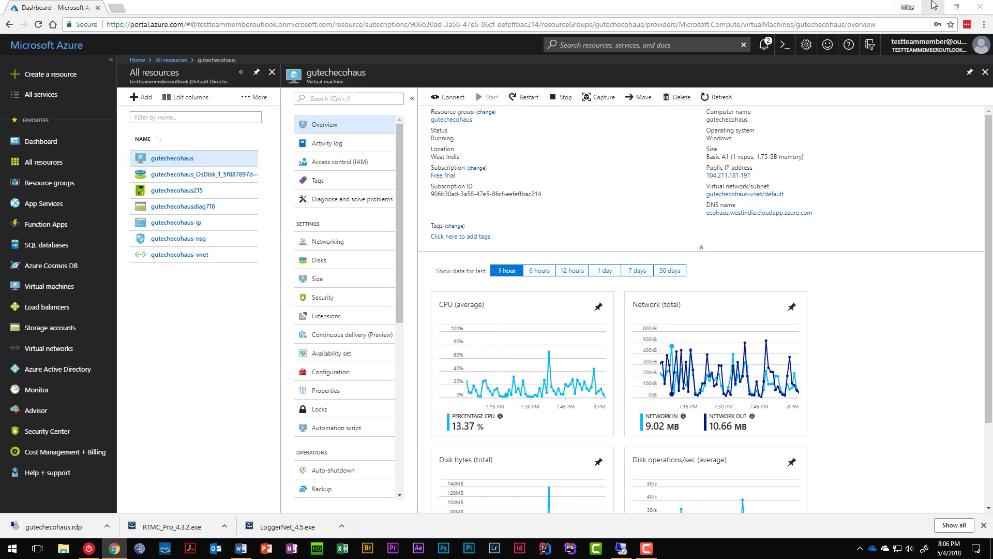
{"action": "left_click", "coordinate": [933, 7]}
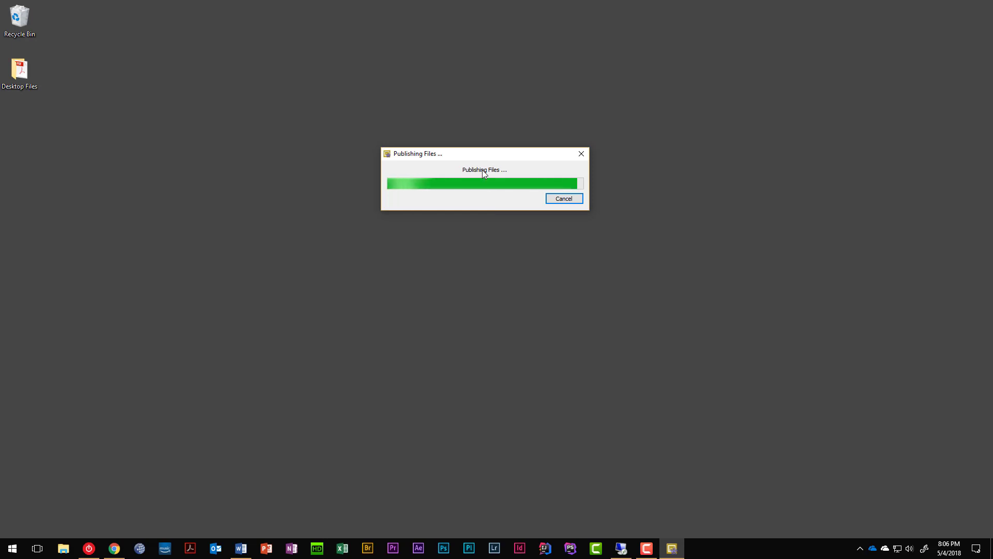
{"action": "left_click", "coordinate": [467, 206]}
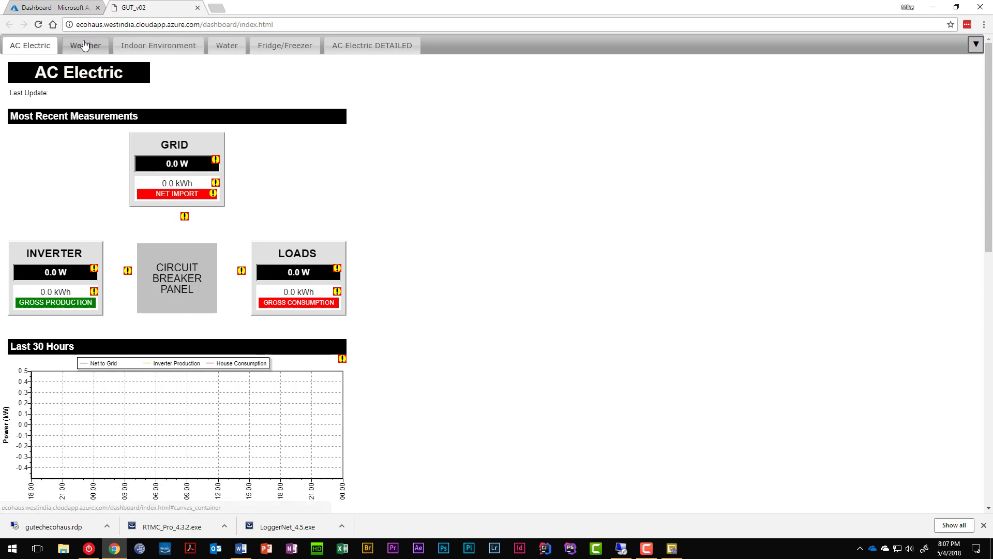
Step: Check the Weather, Indoor Environment, Water and AC Electric pages for zero readings, then switch to the server
{"action": "left_click", "coordinate": [82, 44]}
{"action": "left_click", "coordinate": [37, 45]}
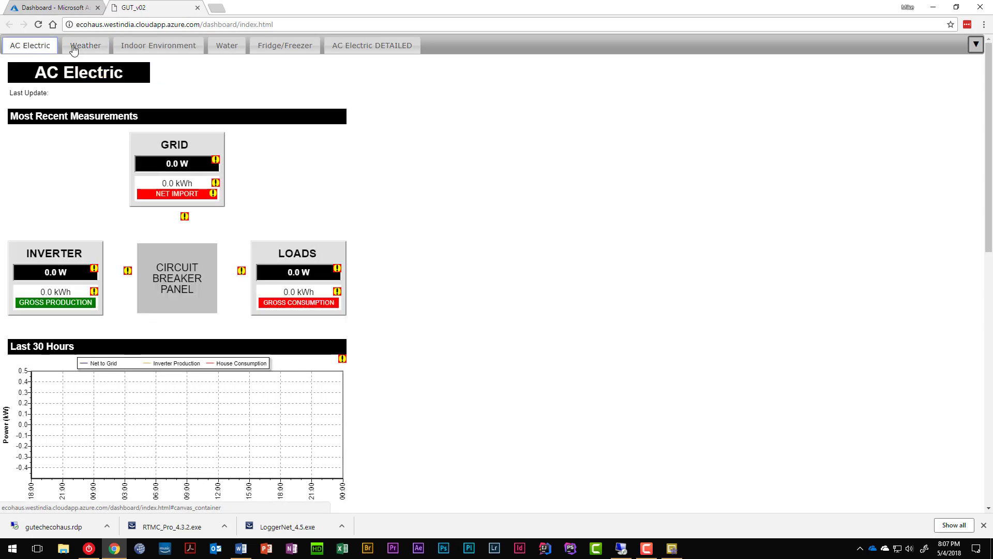
{"action": "left_click", "coordinate": [159, 46]}
{"action": "left_click", "coordinate": [227, 45]}
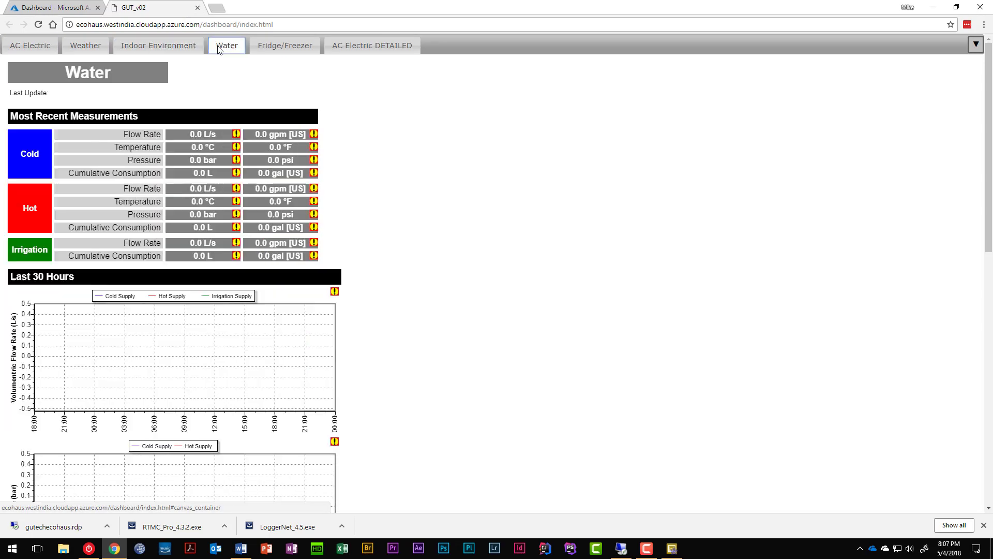
{"action": "left_click", "coordinate": [28, 47]}
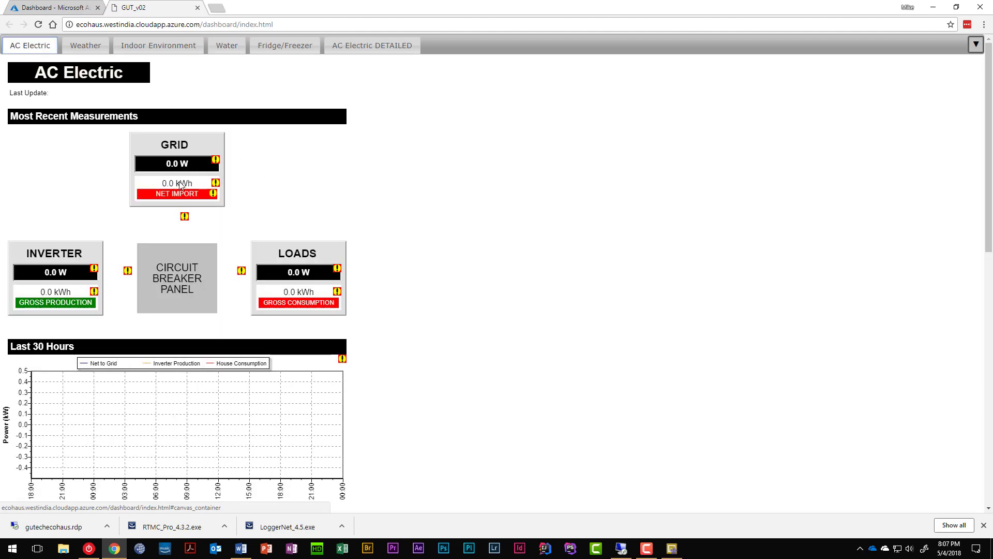
{"action": "left_click", "coordinate": [621, 548]}
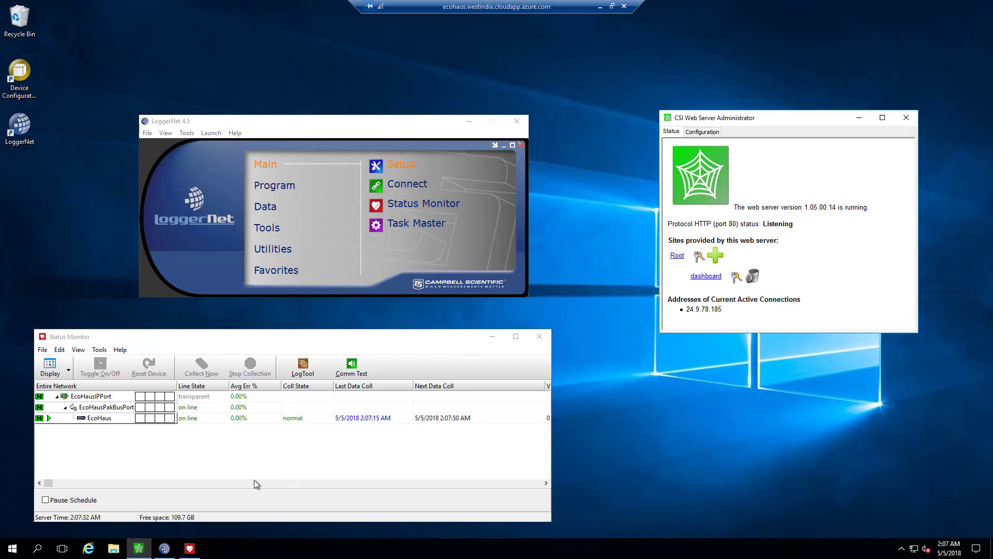
Step: On the server, confirm the 33 published files in Documents\Campbellsci\CsiWebServer\dashboard
{"action": "left_click", "coordinate": [113, 548]}
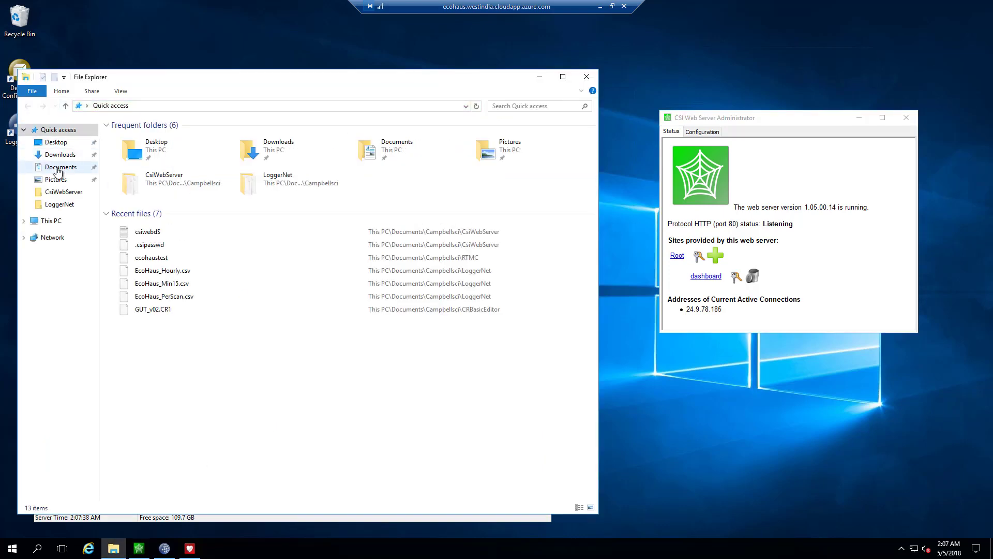
{"action": "left_click", "coordinate": [58, 168]}
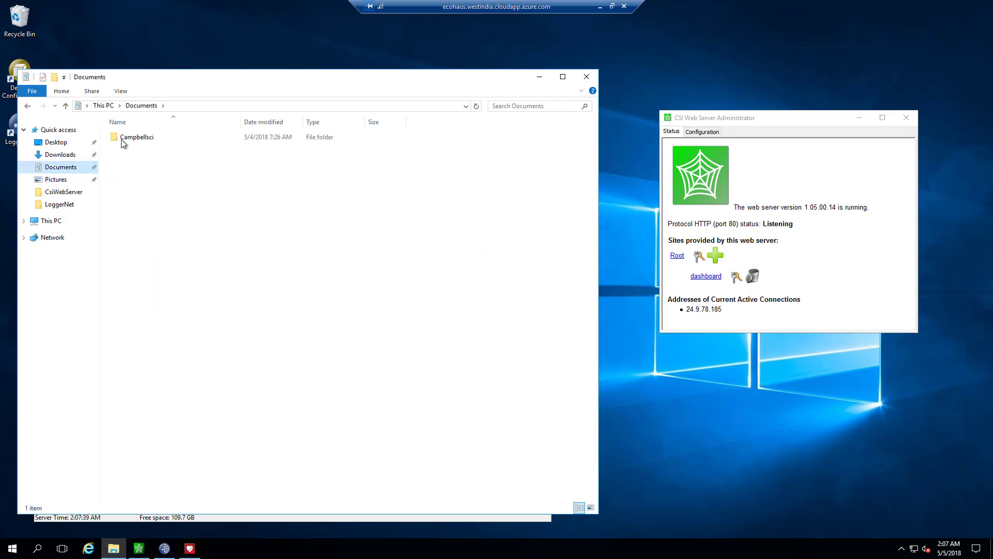
{"action": "double_click", "coordinate": [122, 139]}
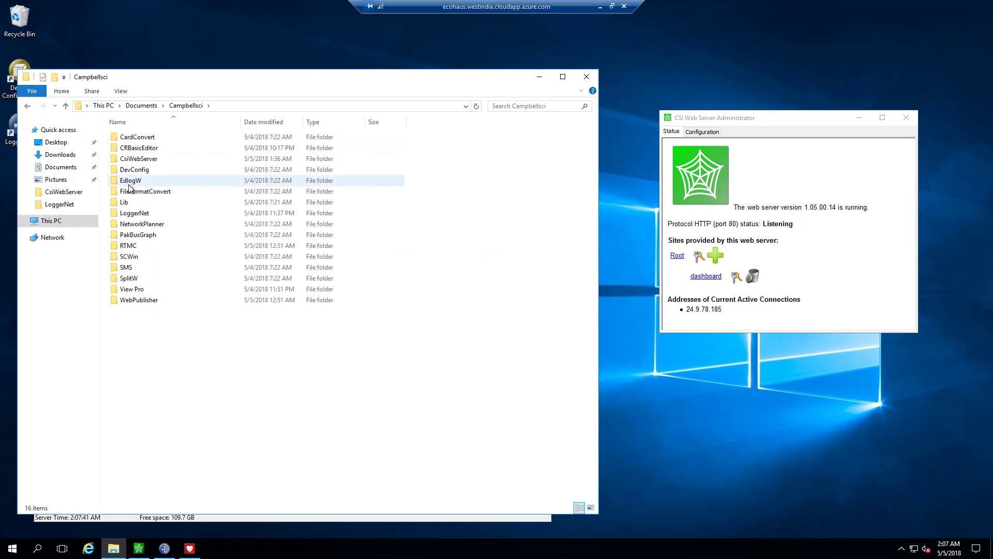
{"action": "double_click", "coordinate": [133, 158]}
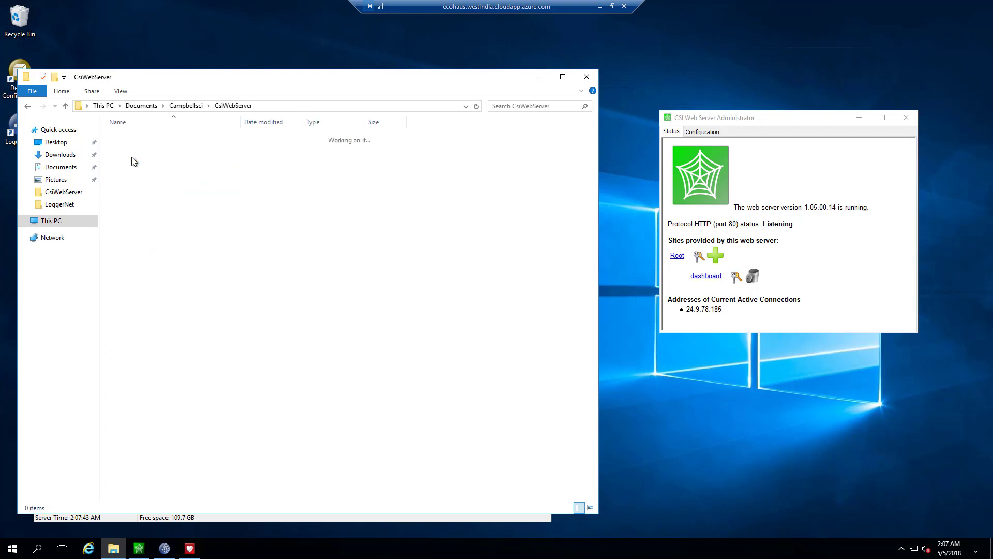
{"action": "double_click", "coordinate": [133, 137]}
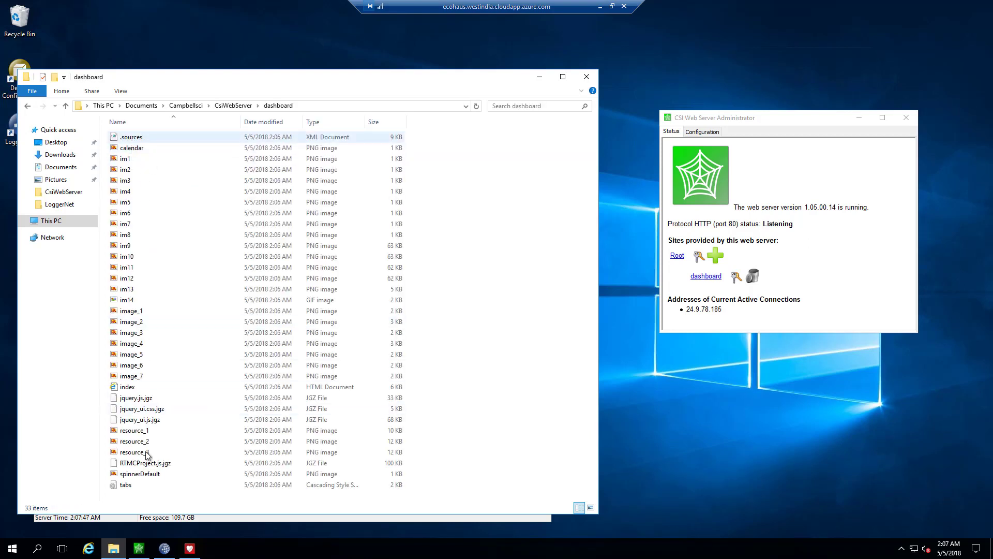
{"action": "left_click", "coordinate": [587, 79]}
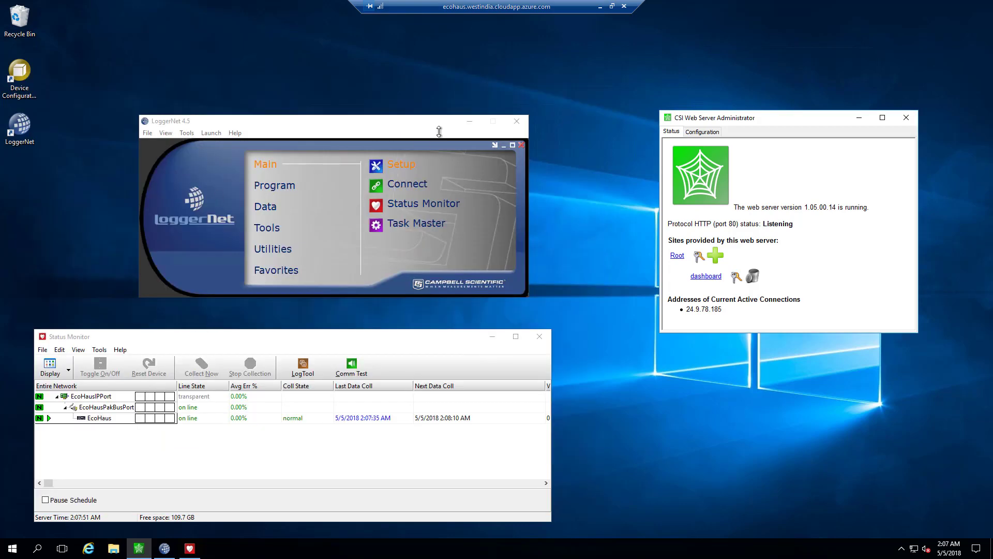
{"action": "left_click", "coordinate": [601, 8]}
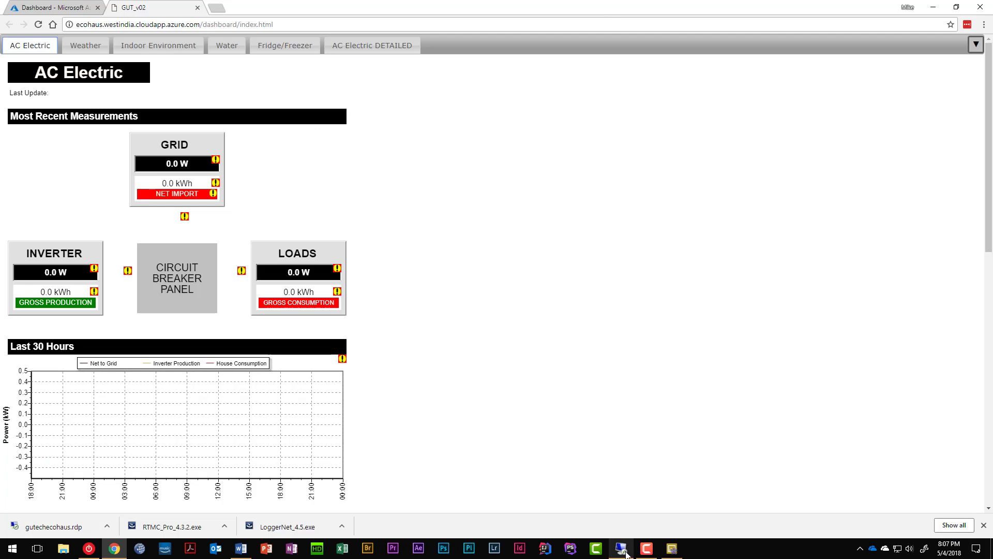
Step: Bring Web Publisher back to the front and exit it
{"action": "mouse_move", "coordinate": [626, 553]}
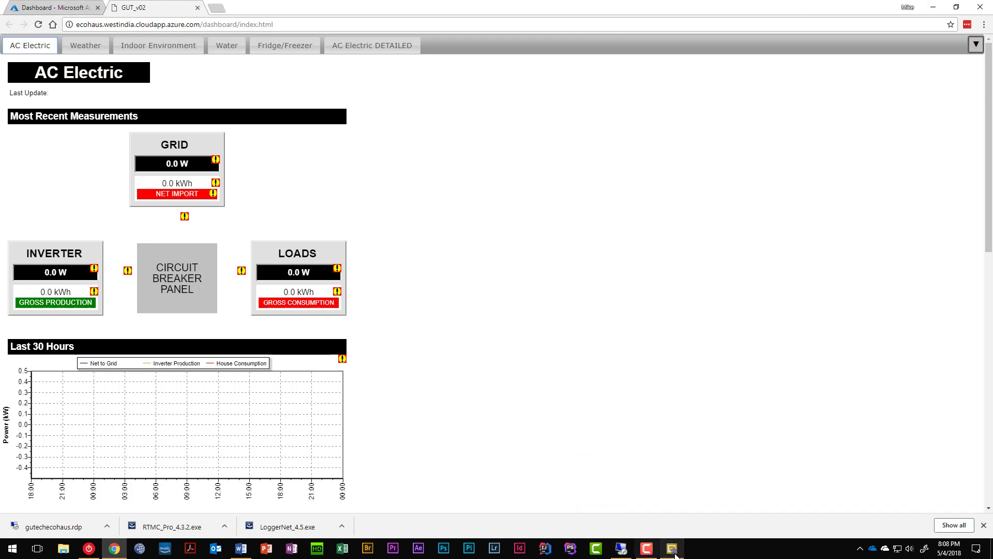
{"action": "left_click", "coordinate": [672, 548]}
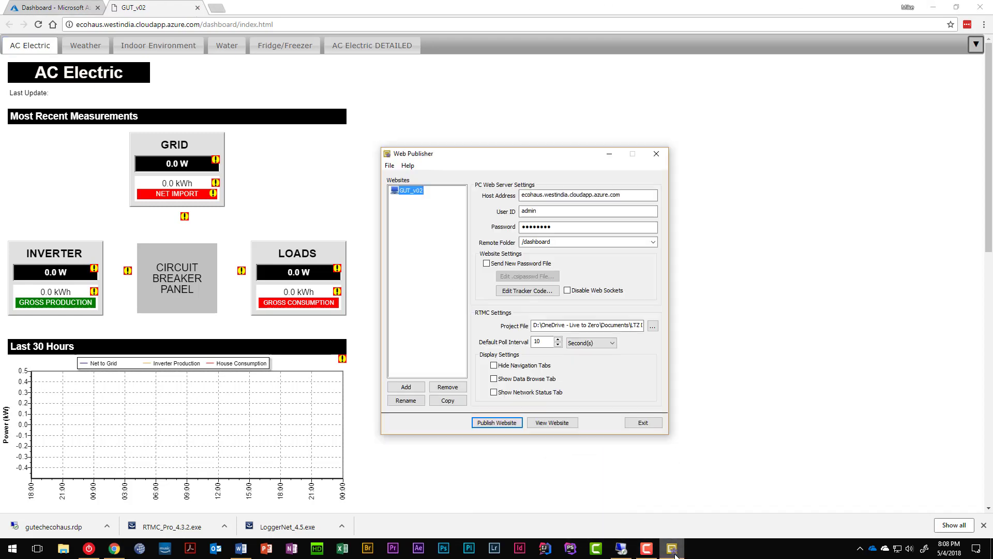
{"action": "left_click", "coordinate": [644, 425]}
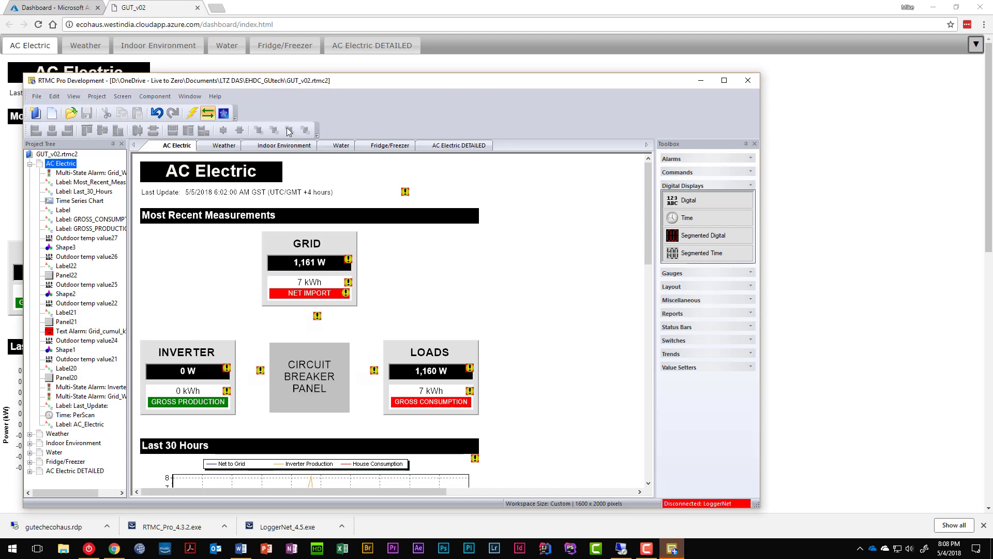
Step: Clear the stored username and password from the LoggerNet data source's properties
{"action": "left_click", "coordinate": [709, 505]}
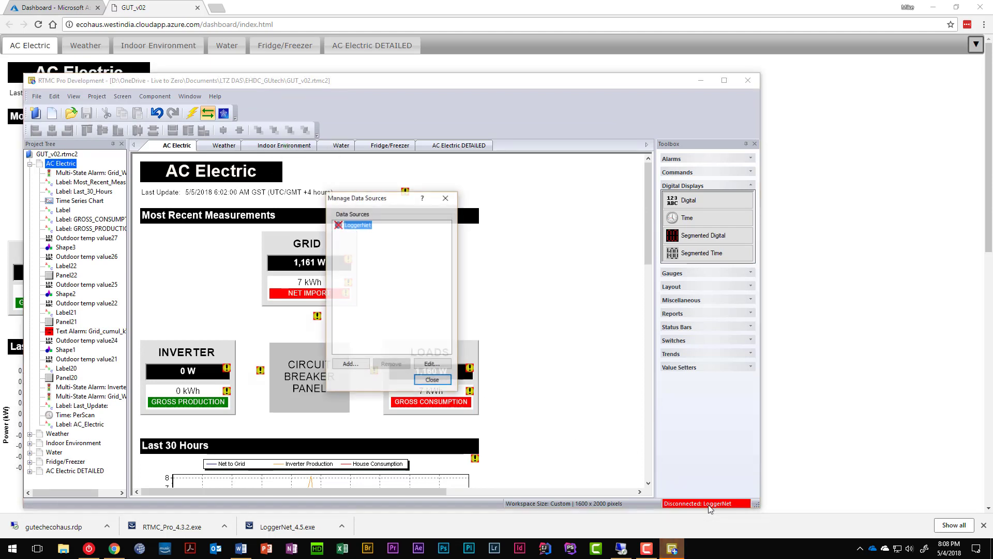
{"action": "left_click", "coordinate": [432, 364]}
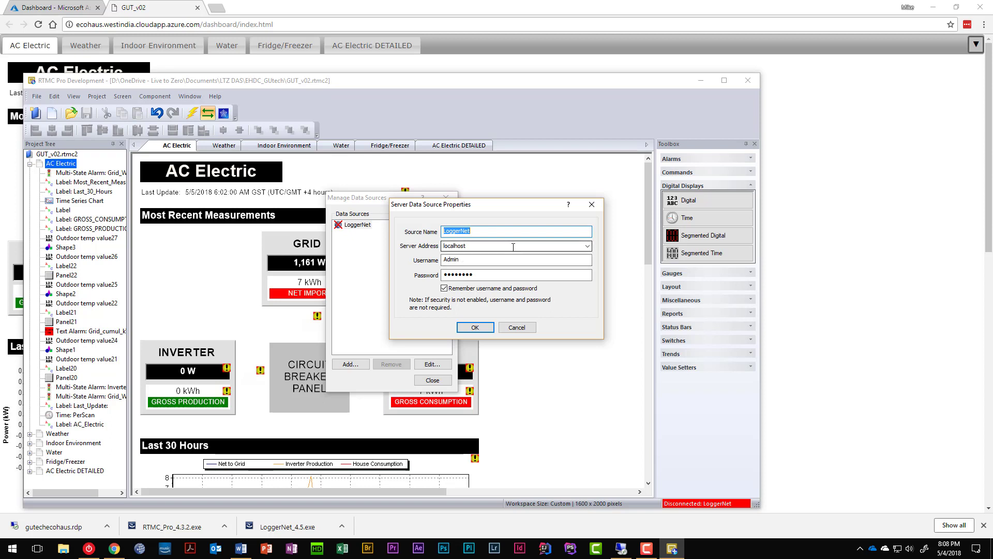
{"action": "double_click", "coordinate": [484, 260]}
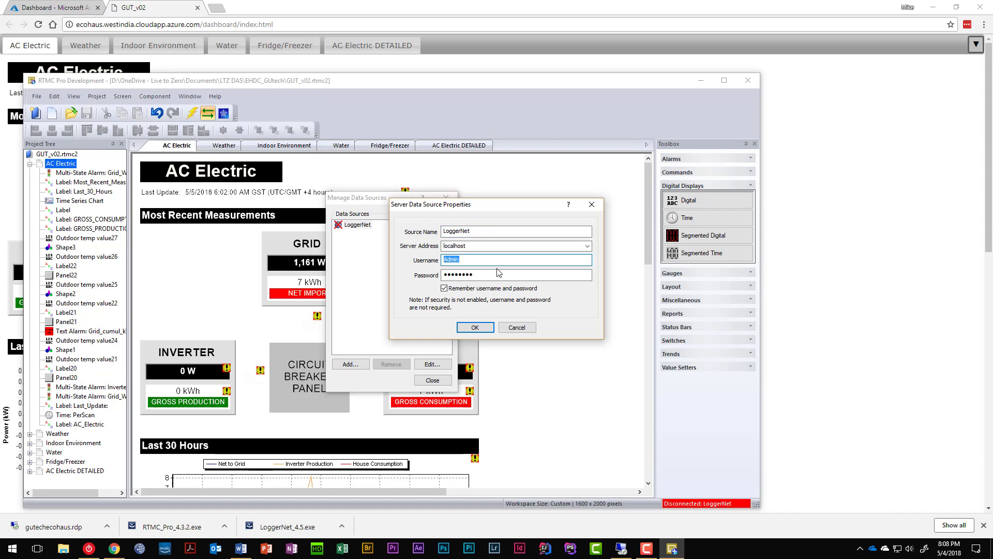
{"action": "key", "text": "BackSpace"}
{"action": "key", "text": "Tab"}
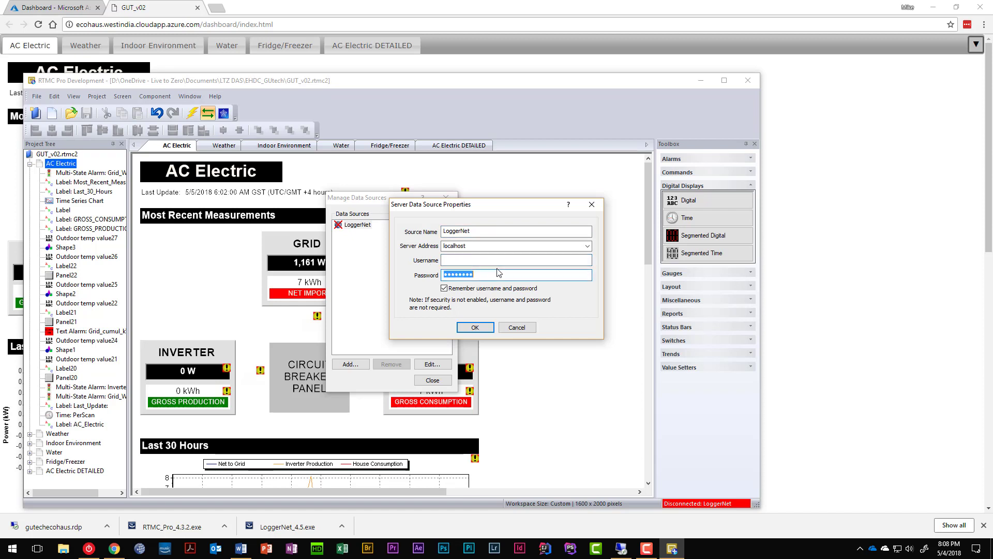
{"action": "key", "text": "BackSpace"}
{"action": "left_click", "coordinate": [623, 547]}
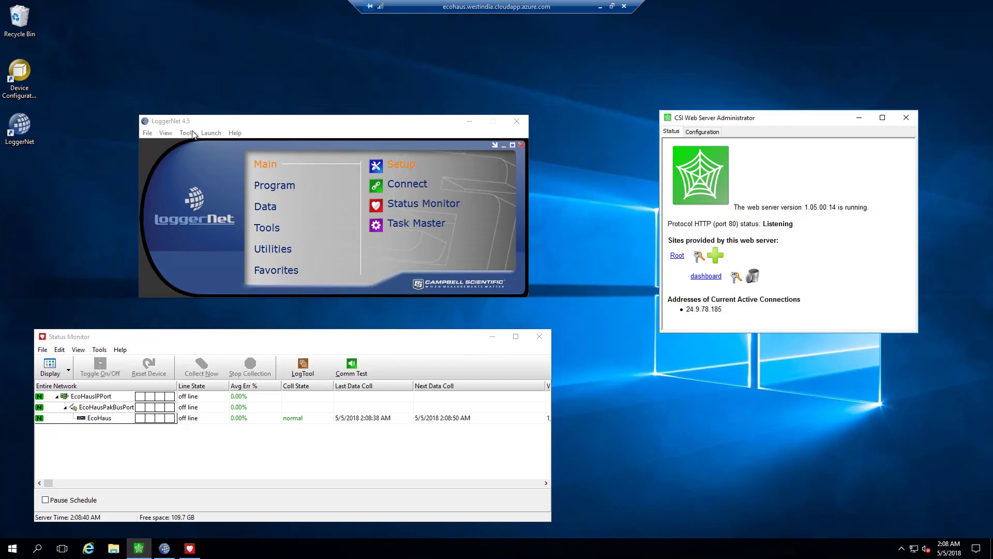
{"action": "left_click", "coordinate": [188, 134]}
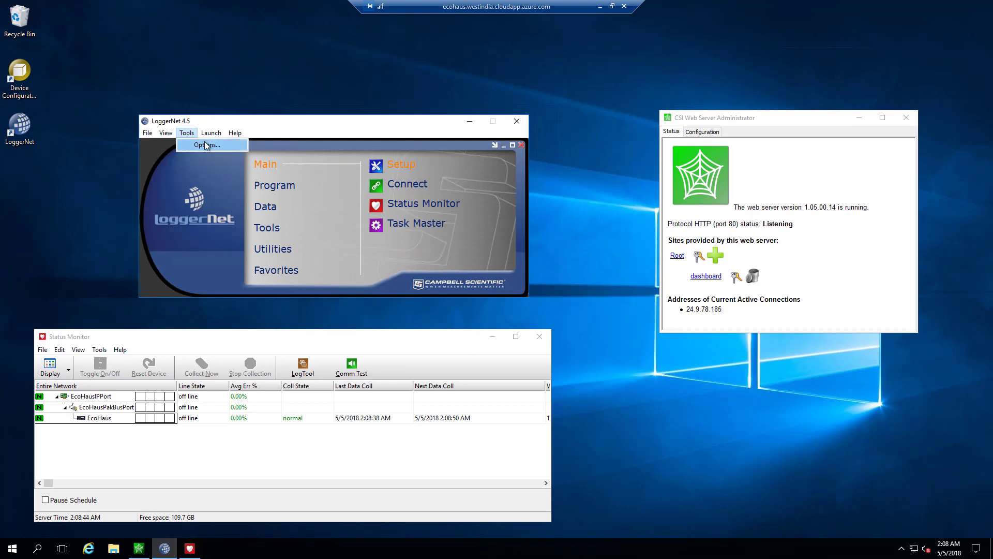
{"action": "left_click", "coordinate": [206, 145]}
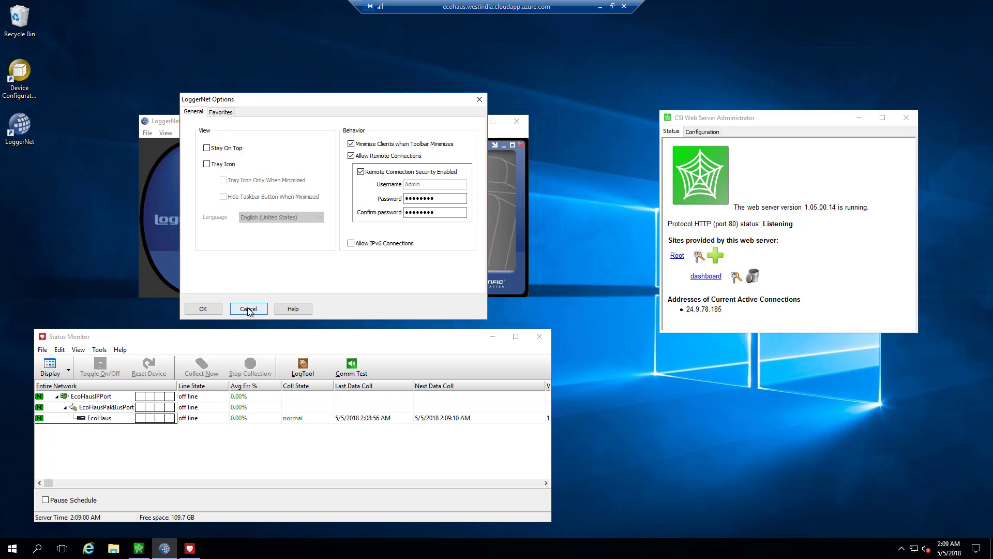
{"action": "left_click", "coordinate": [249, 309]}
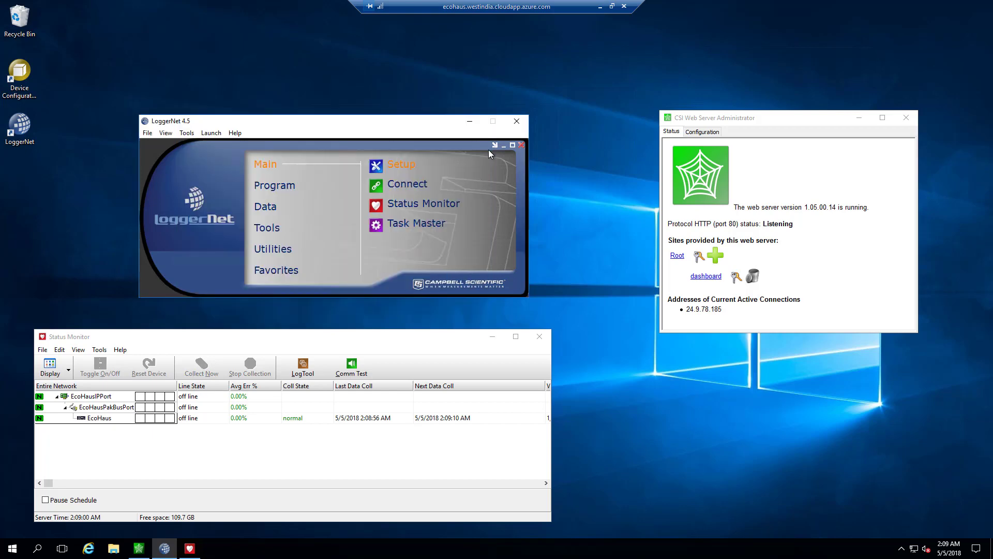
Step: Save the LoggerNet source with blank credentials, close Manage Data Sources, and launch Publish To Web
{"action": "left_click", "coordinate": [601, 7]}
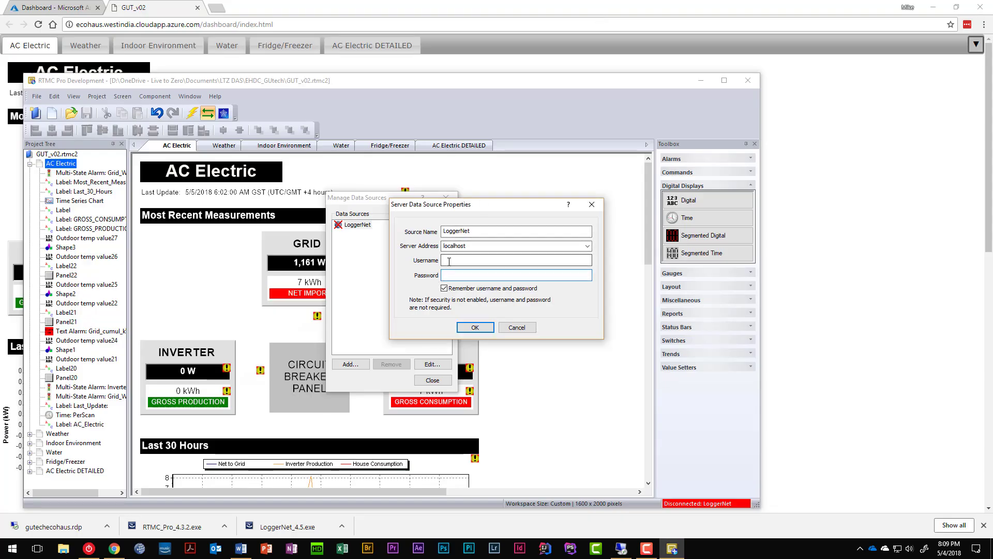
{"action": "left_click", "coordinate": [473, 328]}
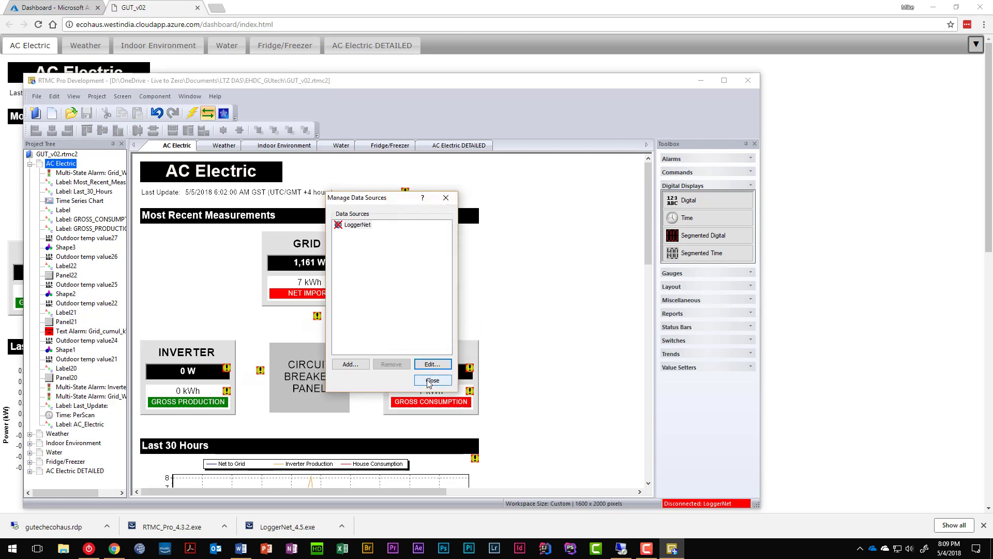
{"action": "left_click", "coordinate": [432, 380]}
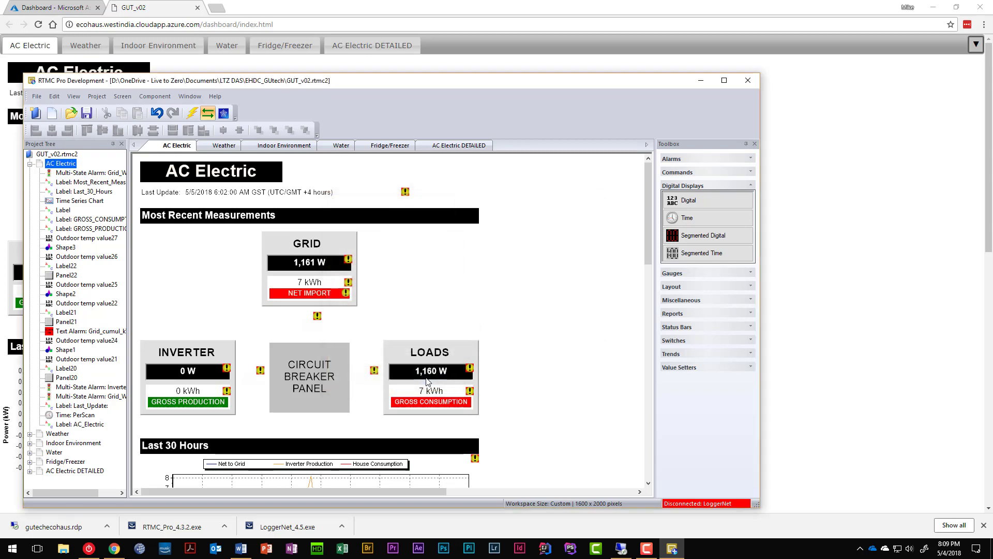
{"action": "left_click", "coordinate": [222, 115]}
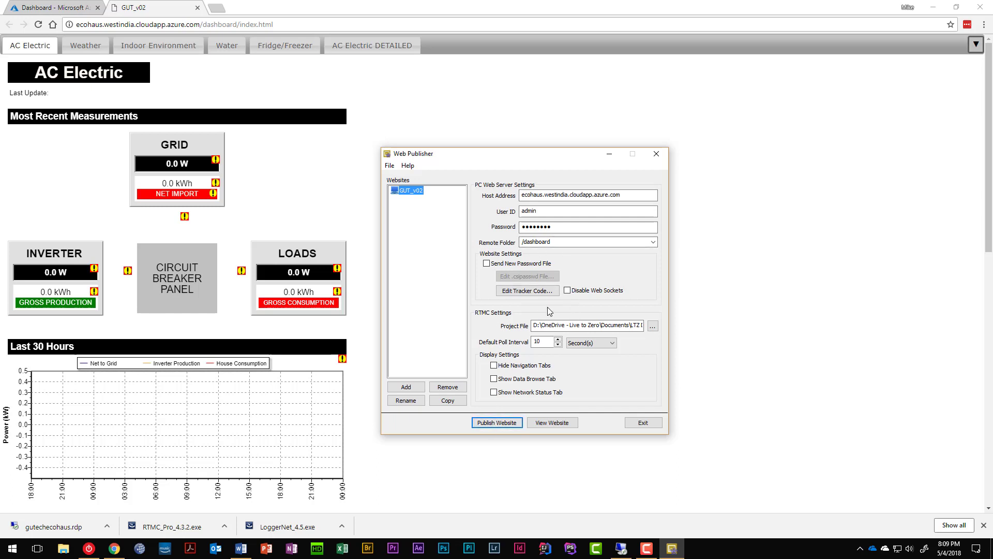
Step: Republish GUT_v02 to Azure, close the old dashboard tab, and accept viewing the new site
{"action": "left_click", "coordinate": [497, 428]}
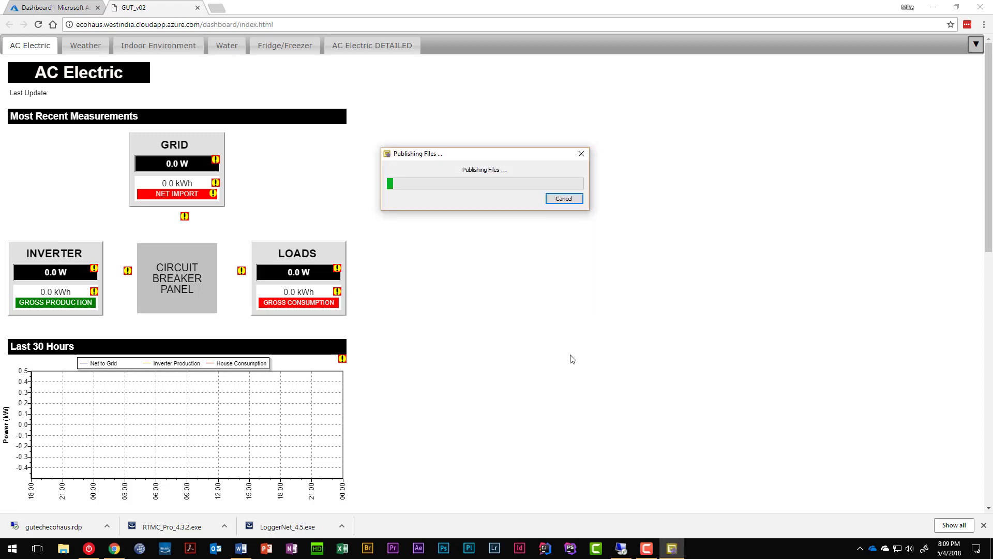
{"action": "left_click", "coordinate": [198, 7]}
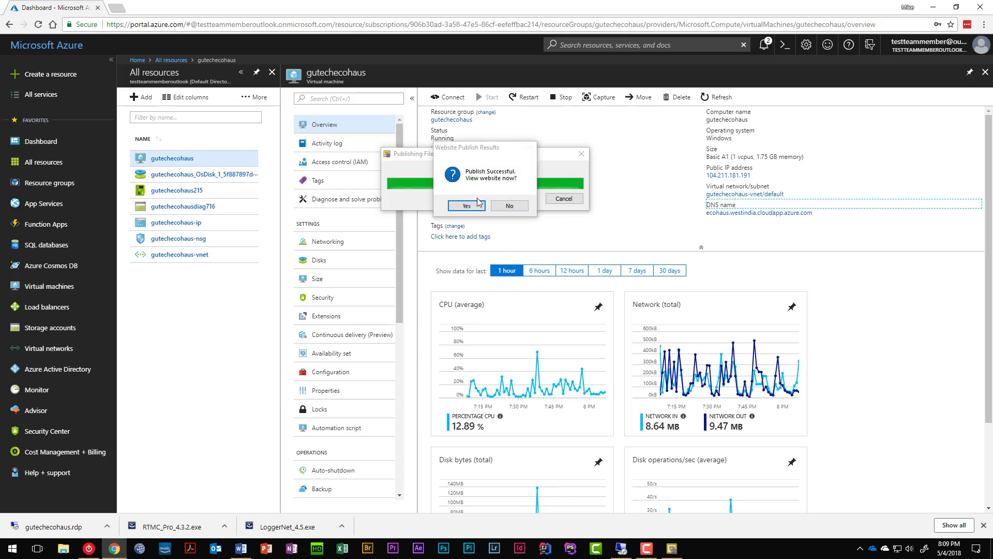
{"action": "left_click", "coordinate": [468, 204]}
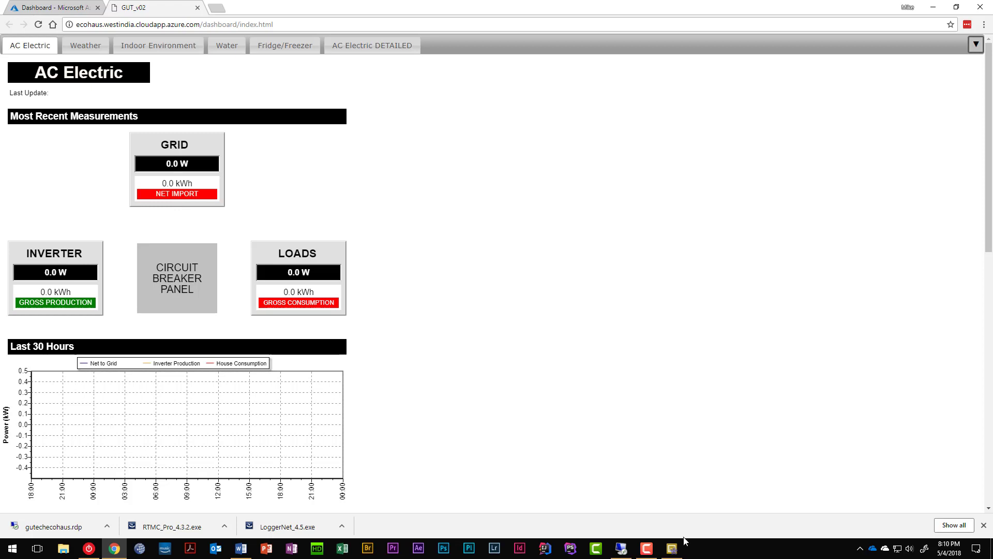
Step: Bring Web Publisher back up and exit it
{"action": "mouse_move", "coordinate": [669, 551]}
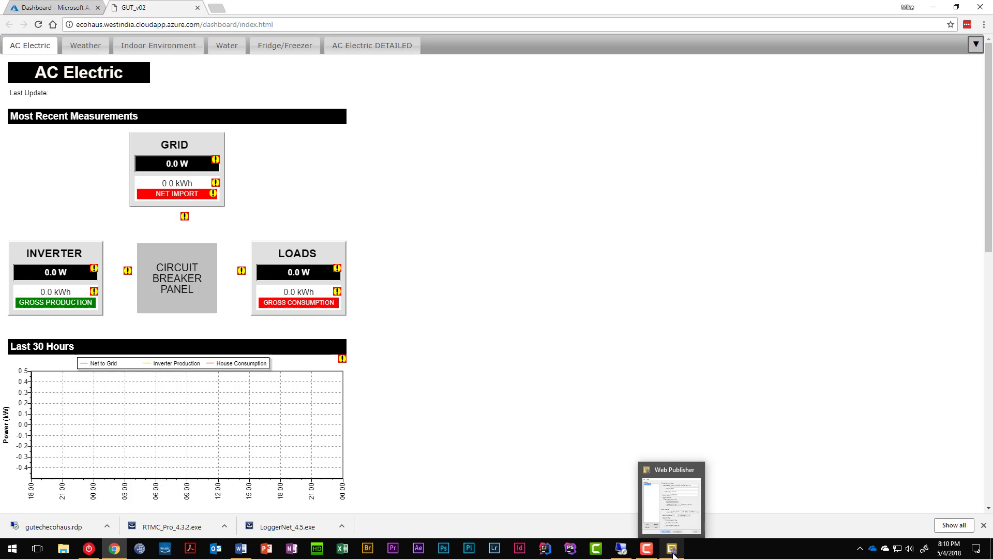
{"action": "left_click", "coordinate": [673, 549]}
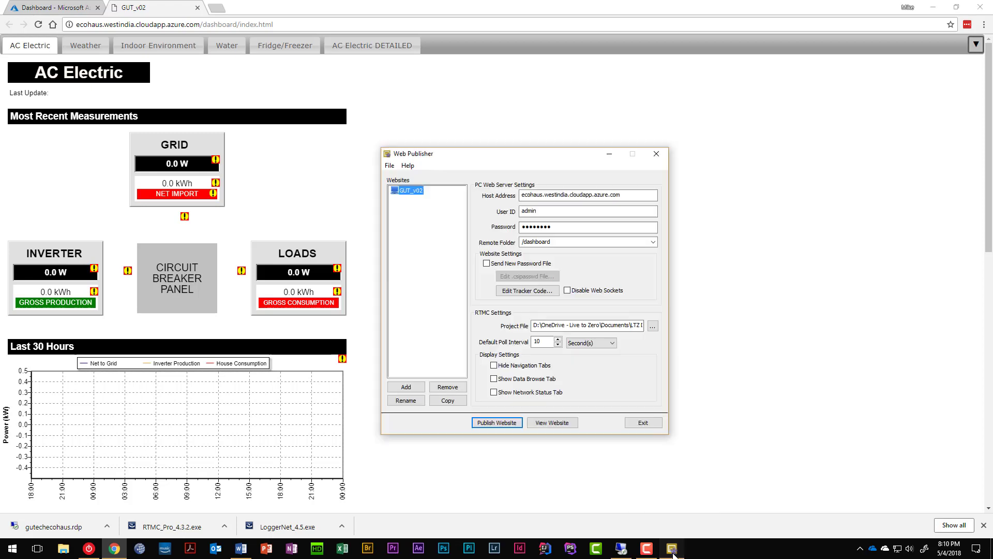
{"action": "left_click", "coordinate": [636, 424]}
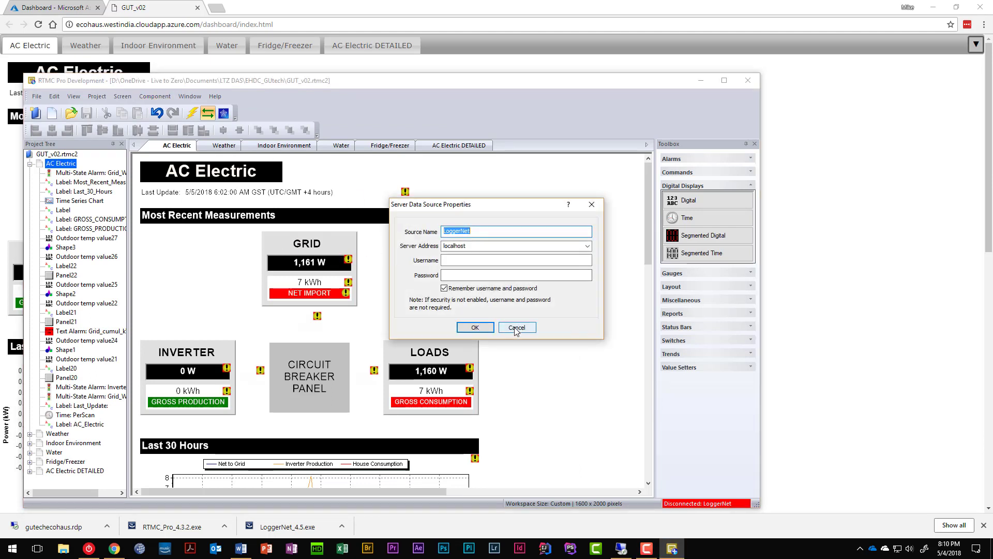
Step: Inspect the GRID reading's properties, confirming it still uses Remote_LoggerNet, without changing anything
{"action": "left_click", "coordinate": [516, 329]}
{"action": "right_click", "coordinate": [309, 257]}
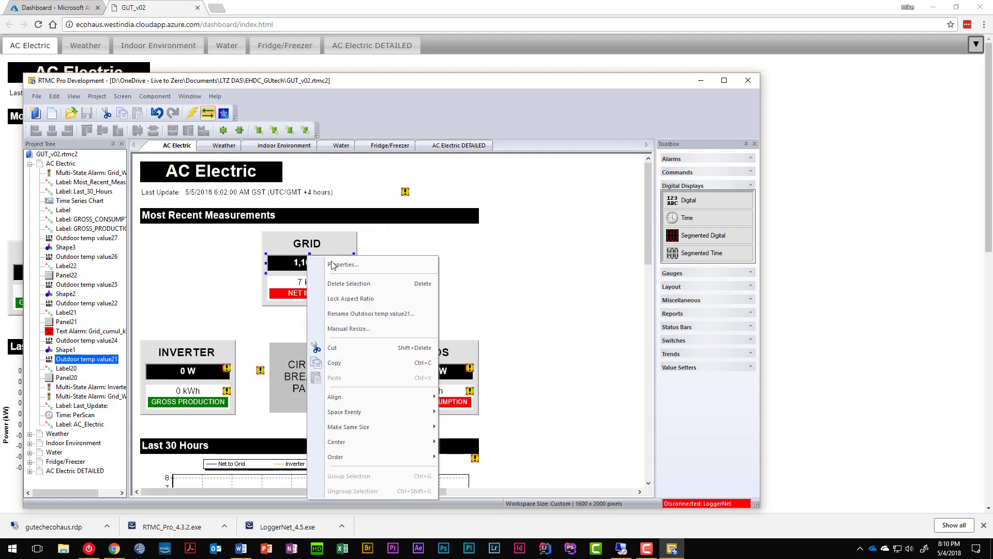
{"action": "left_click", "coordinate": [341, 264]}
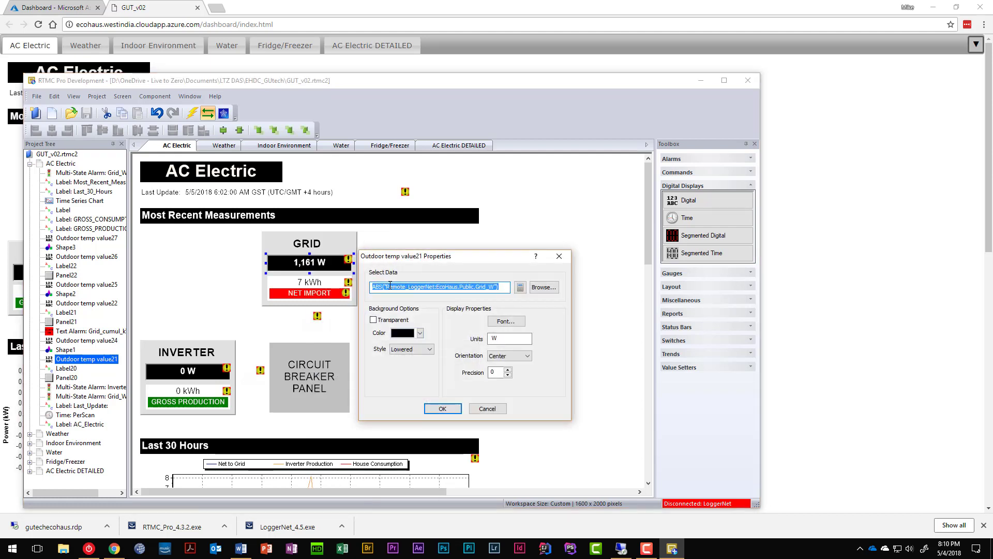
{"action": "left_click", "coordinate": [487, 408]}
Step: Review the project's data sources via the status pane and Project menu, then open Find and Replace
{"action": "double_click", "coordinate": [691, 504]}
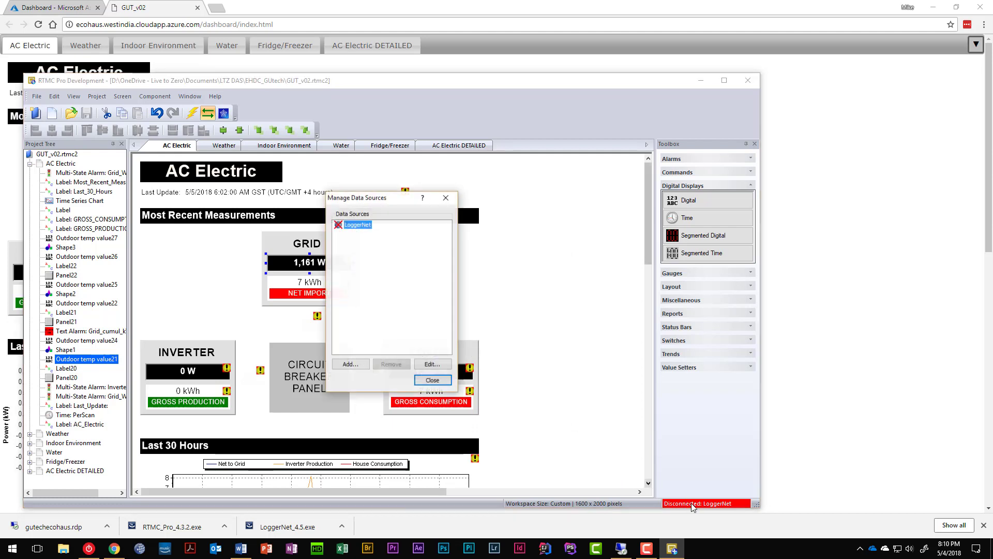
{"action": "left_click", "coordinate": [433, 380]}
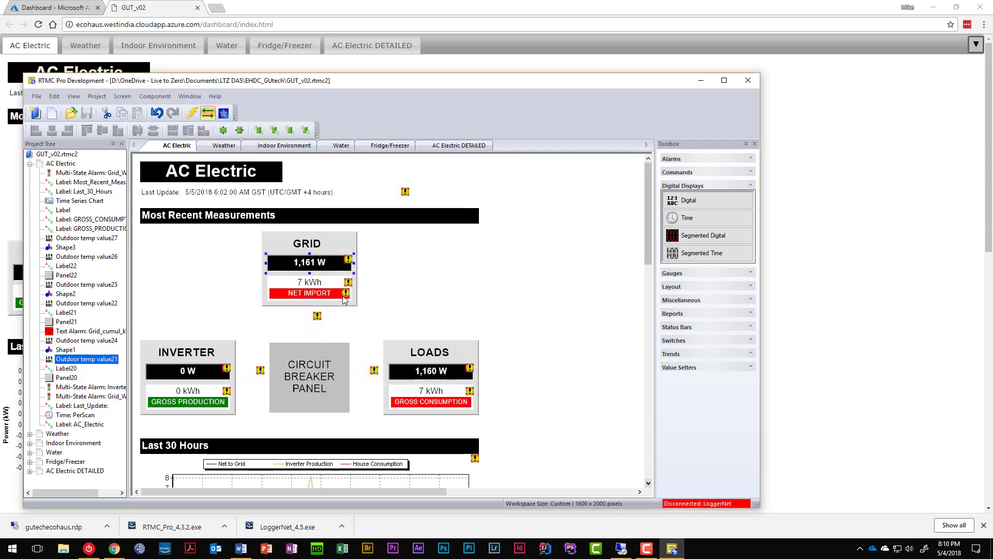
{"action": "mouse_move", "coordinate": [306, 265]}
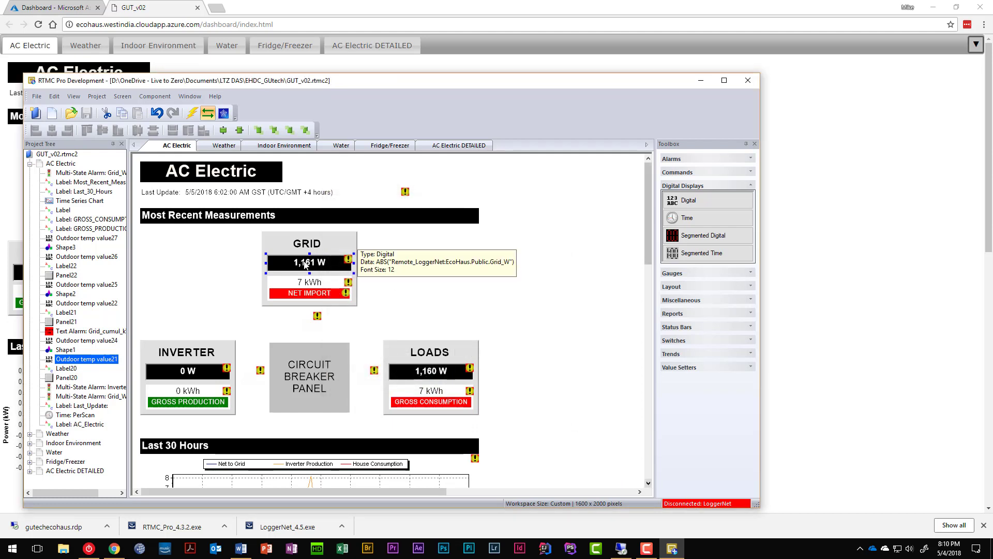
{"action": "left_click", "coordinate": [99, 97]}
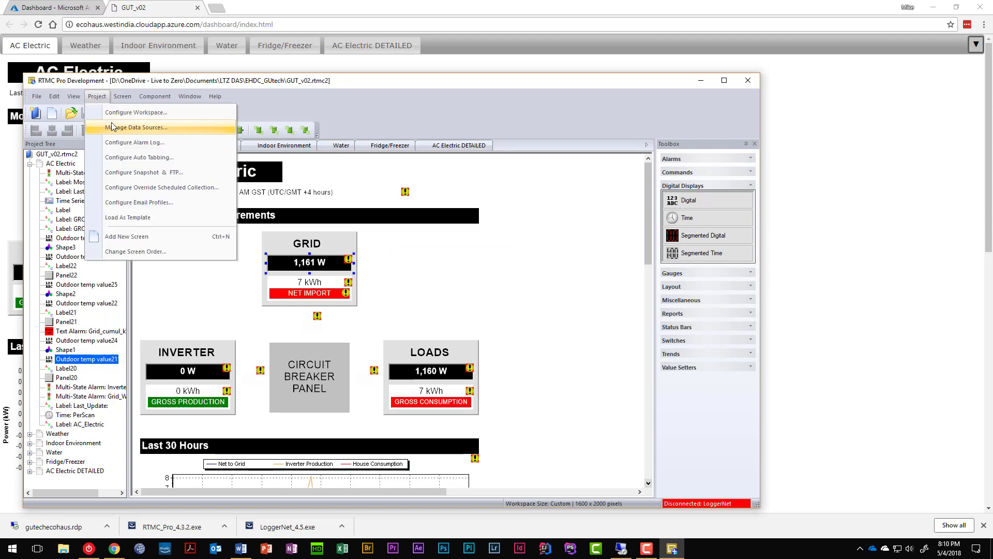
{"action": "left_click", "coordinate": [170, 124]}
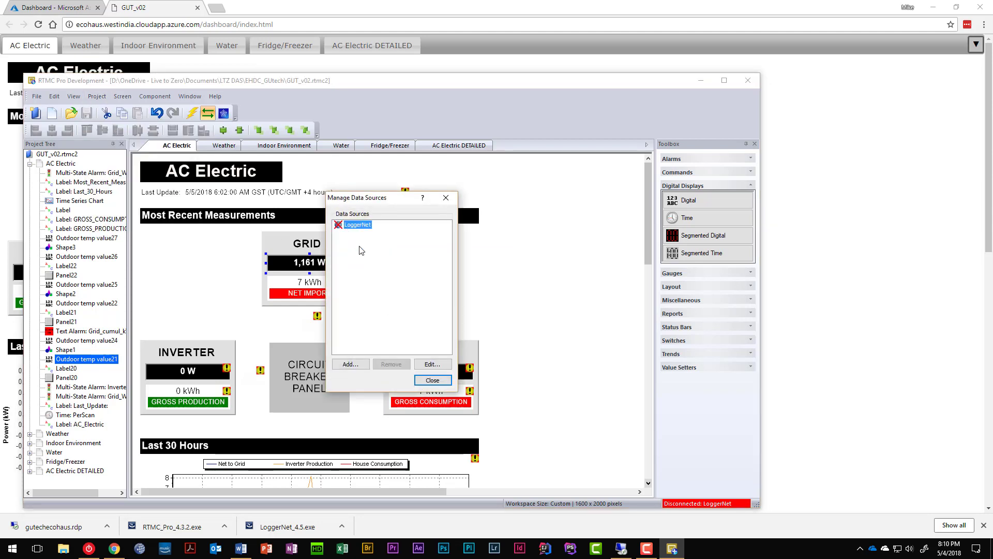
{"action": "left_click", "coordinate": [429, 380]}
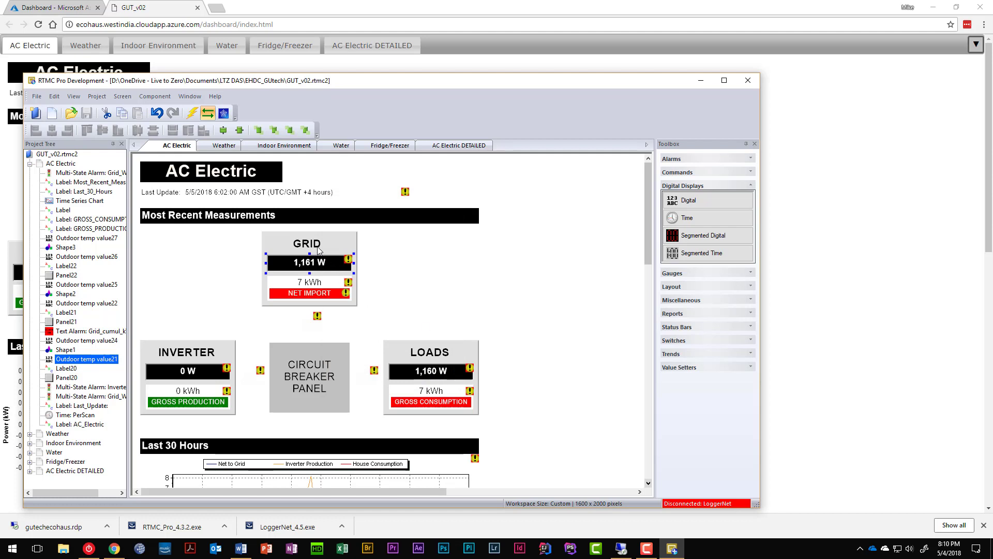
{"action": "key", "text": "ctrl+h"}
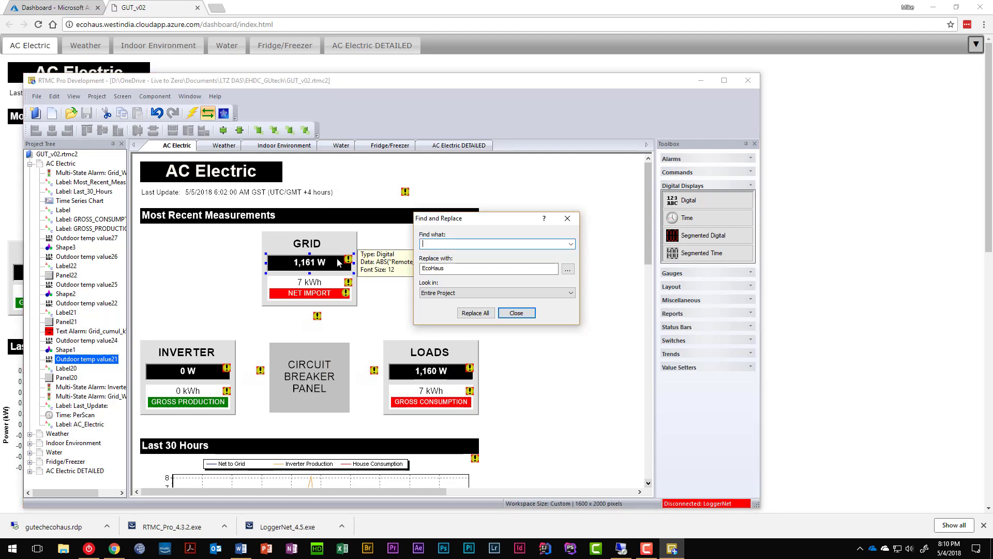
Step: Replace all 123 occurrences of Remote_LoggerNet with LoggerNet across the project
{"action": "type", "text": "Remote_LoggerNet"}
{"action": "key", "text": "Tab"}
{"action": "type", "text": "Logg"}
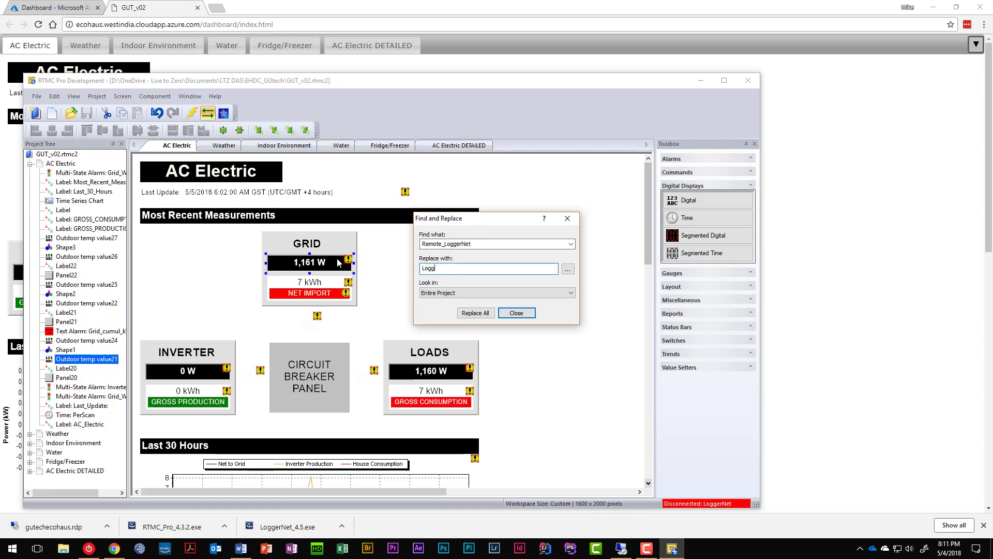
{"action": "left_click", "coordinate": [494, 316]}
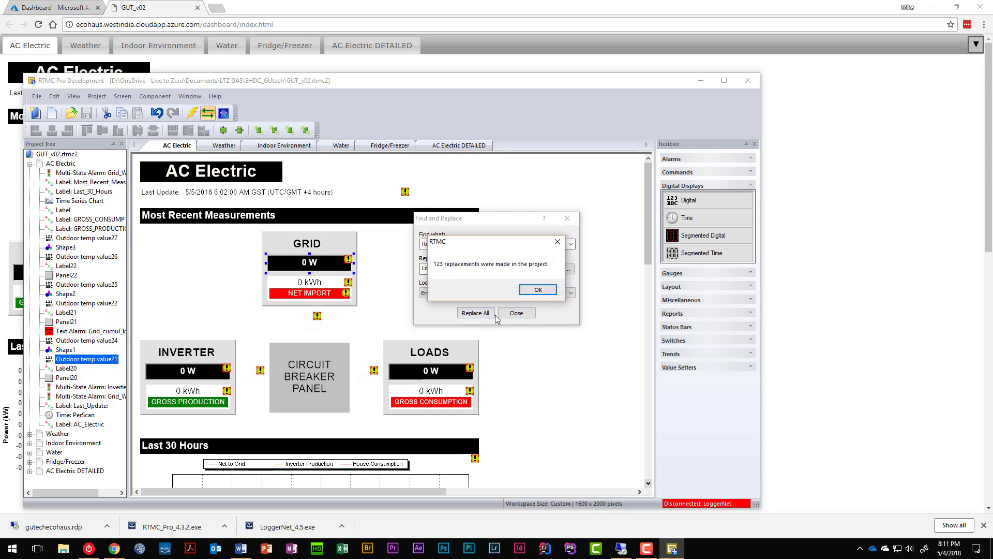
{"action": "left_click", "coordinate": [538, 290]}
{"action": "left_click", "coordinate": [516, 313]}
Step: Confirm the GRID reading now uses LoggerNet:EcoHaus.Public.Grid_W, then select the AC Electric screen
{"action": "right_click", "coordinate": [327, 274]}
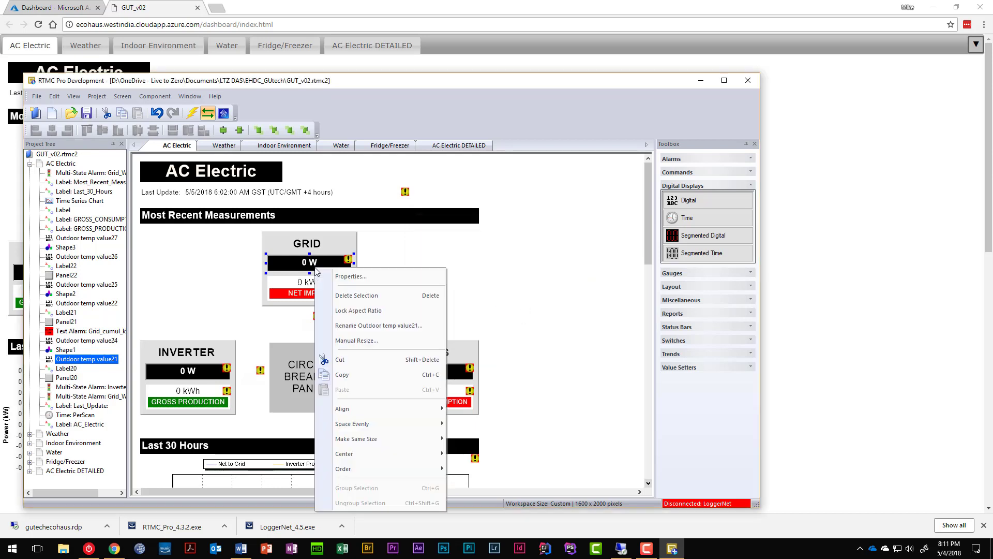
{"action": "left_click", "coordinate": [354, 278]}
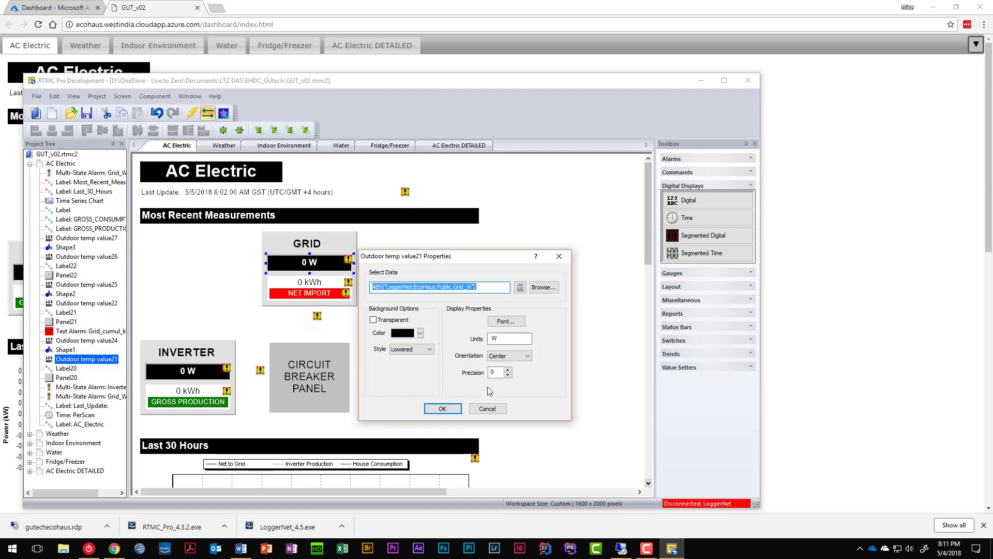
{"action": "left_click", "coordinate": [488, 408]}
{"action": "left_click", "coordinate": [444, 286]}
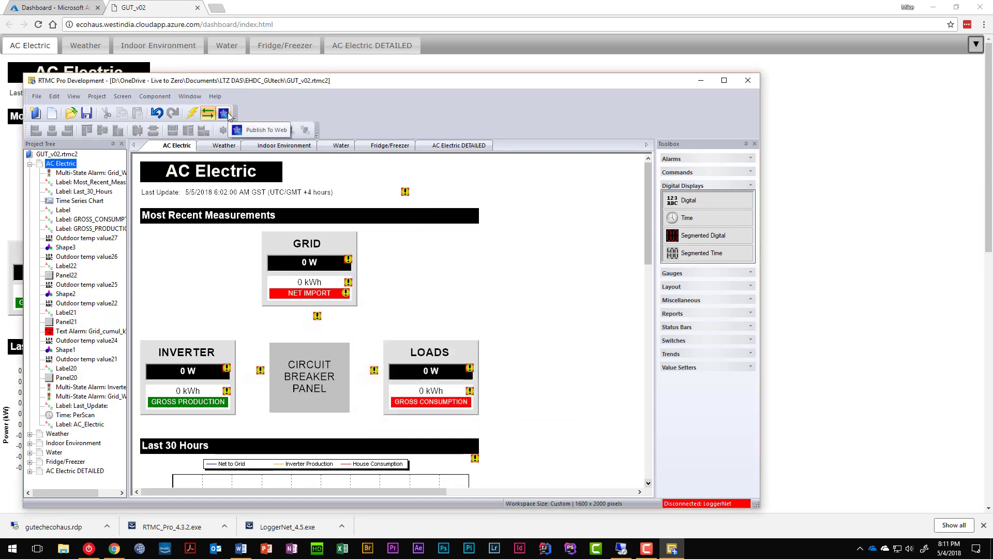
Step: Save the corrected project, then open and exit Web Publisher
{"action": "left_click", "coordinate": [93, 114]}
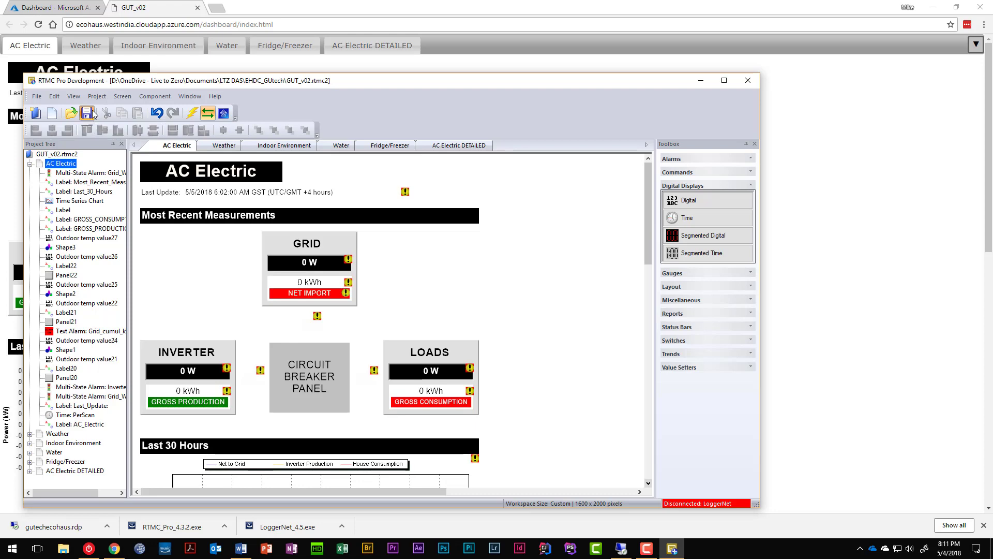
{"action": "left_click", "coordinate": [223, 113]}
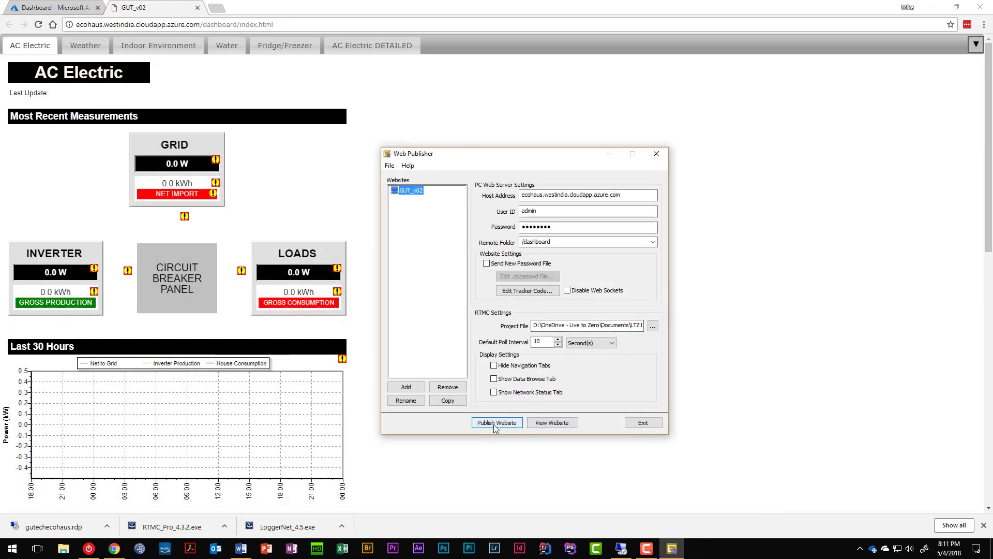
{"action": "left_click", "coordinate": [642, 423]}
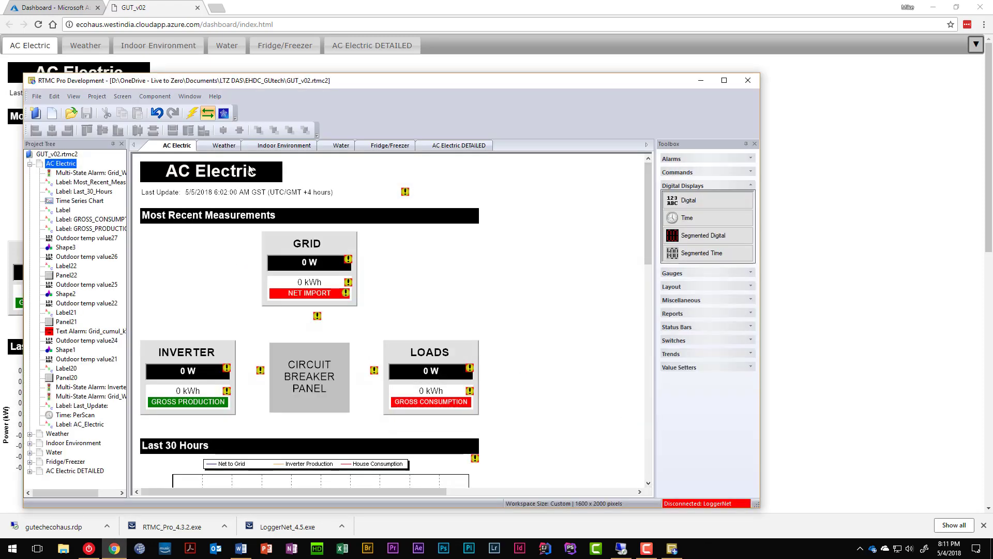
Step: Review the LoggerNet data source's server settings in Manage Data Sources without changing them
{"action": "left_click", "coordinate": [97, 97]}
{"action": "left_click", "coordinate": [119, 128]}
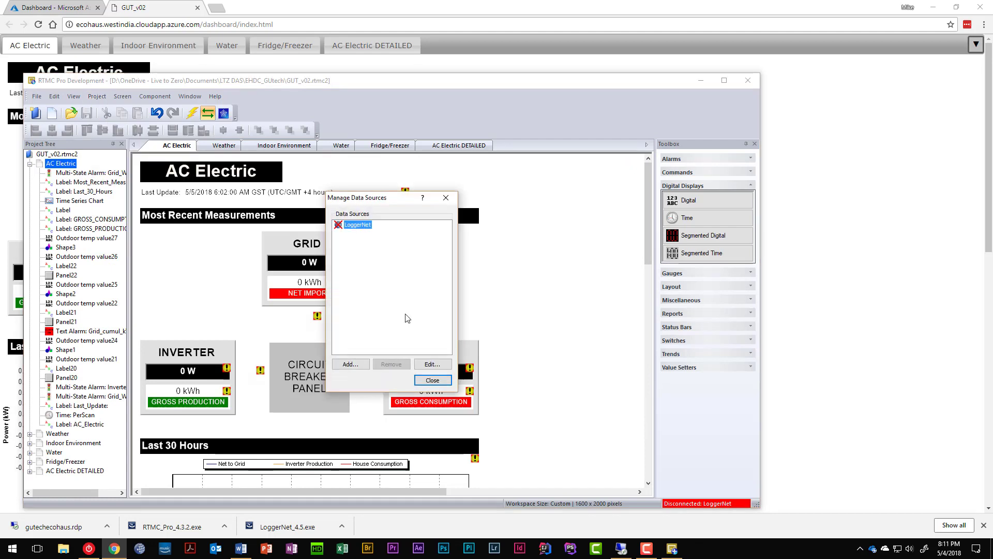
{"action": "left_click", "coordinate": [432, 364]}
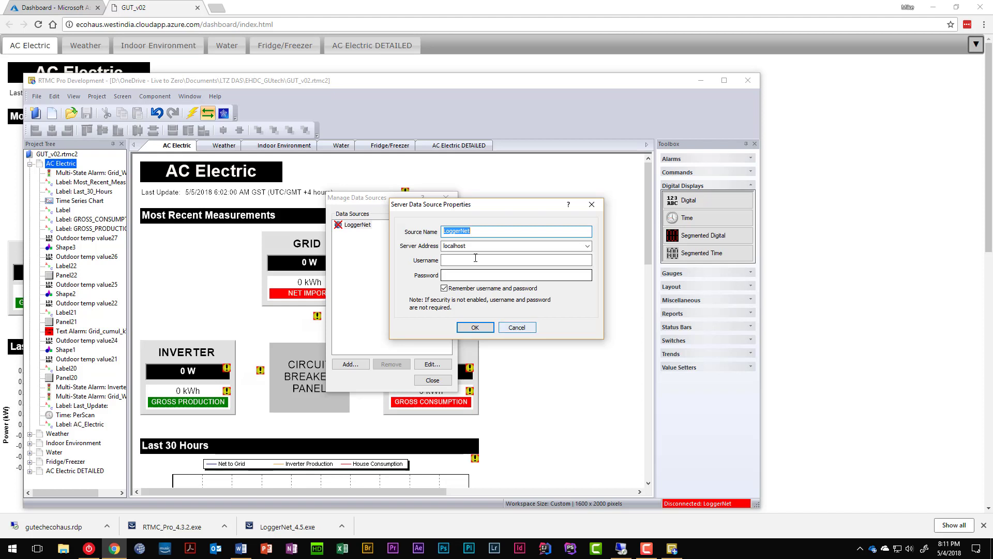
{"action": "left_click", "coordinate": [515, 327]}
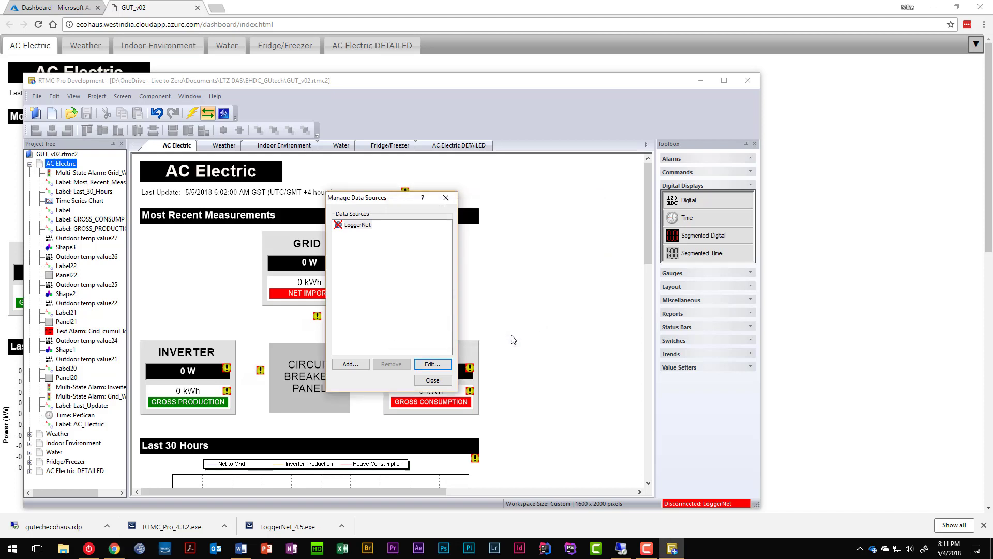
{"action": "left_click", "coordinate": [436, 381]}
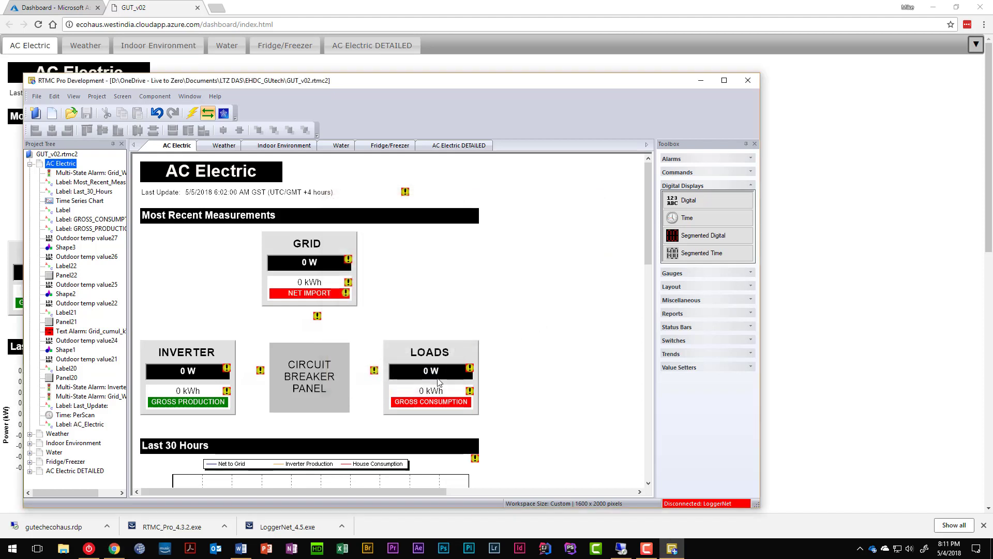
Step: Republish the corrected project to the Azure server, close the old GUT_v02 tab, and view the new site
{"action": "left_click", "coordinate": [224, 114]}
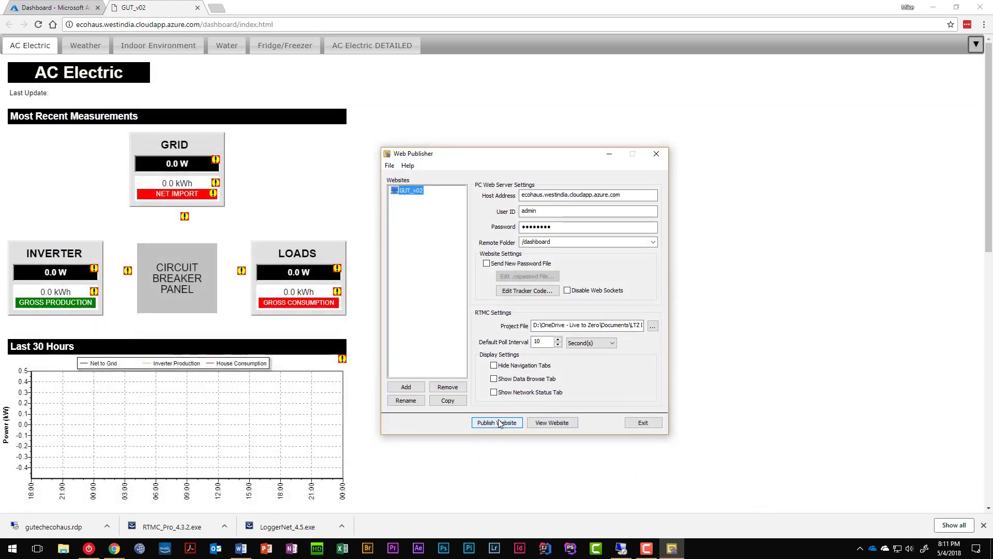
{"action": "left_click", "coordinate": [499, 422]}
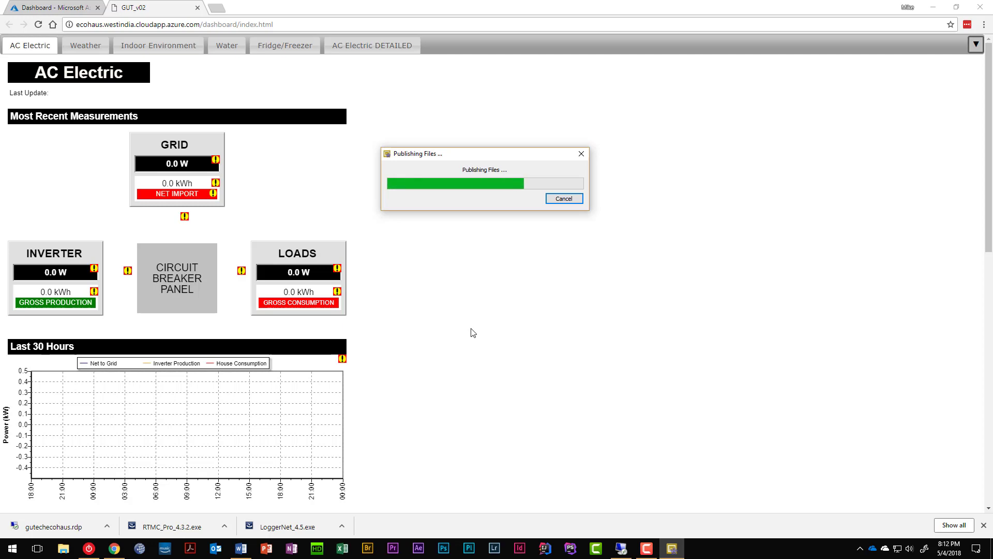
{"action": "left_click", "coordinate": [198, 8]}
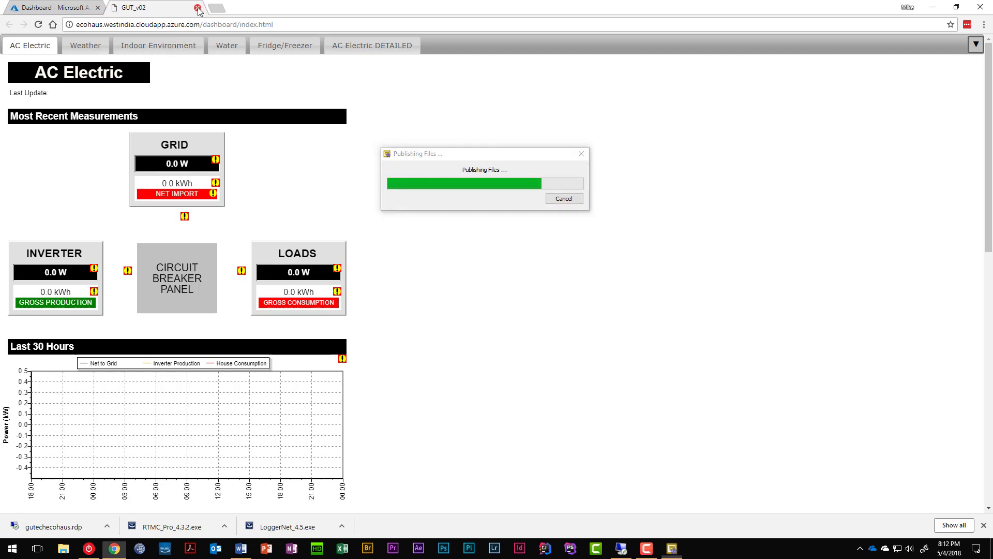
{"action": "left_click", "coordinate": [198, 8]}
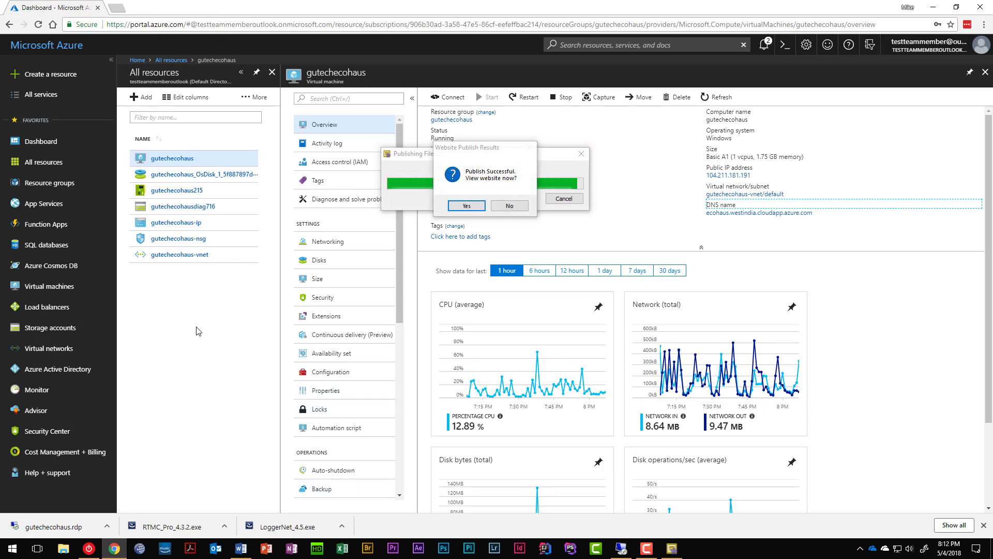
{"action": "left_click", "coordinate": [481, 211]}
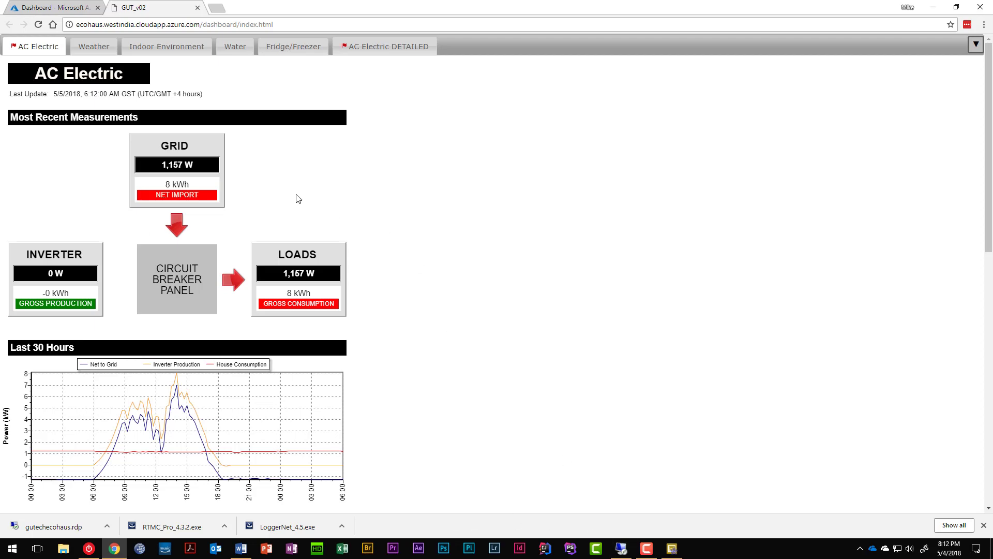
Step: Browse the AC Electric, Weather, Indoor Environment and Water dashboard pages showing live readings
{"action": "scroll", "coordinate": [300, 260], "scroll_direction": "down", "scroll_amount": 5}
{"action": "scroll", "coordinate": [300, 259], "scroll_direction": "up", "scroll_amount": 5}
{"action": "left_click", "coordinate": [94, 46]}
{"action": "scroll", "coordinate": [379, 255], "scroll_direction": "down", "scroll_amount": 8}
{"action": "scroll", "coordinate": [393, 253], "scroll_direction": "up", "scroll_amount": 8}
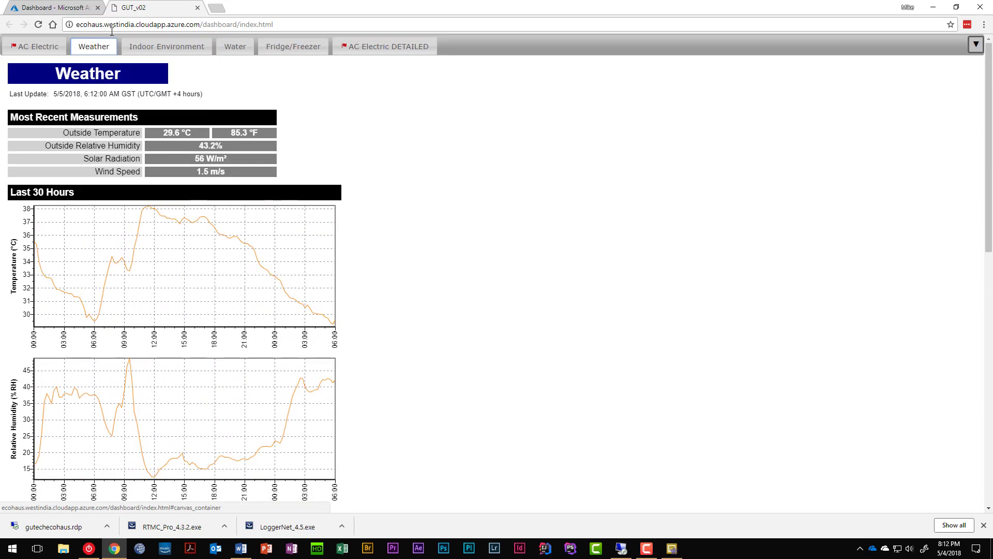
{"action": "left_click", "coordinate": [163, 52]}
{"action": "scroll", "coordinate": [331, 171], "scroll_direction": "down", "scroll_amount": 8}
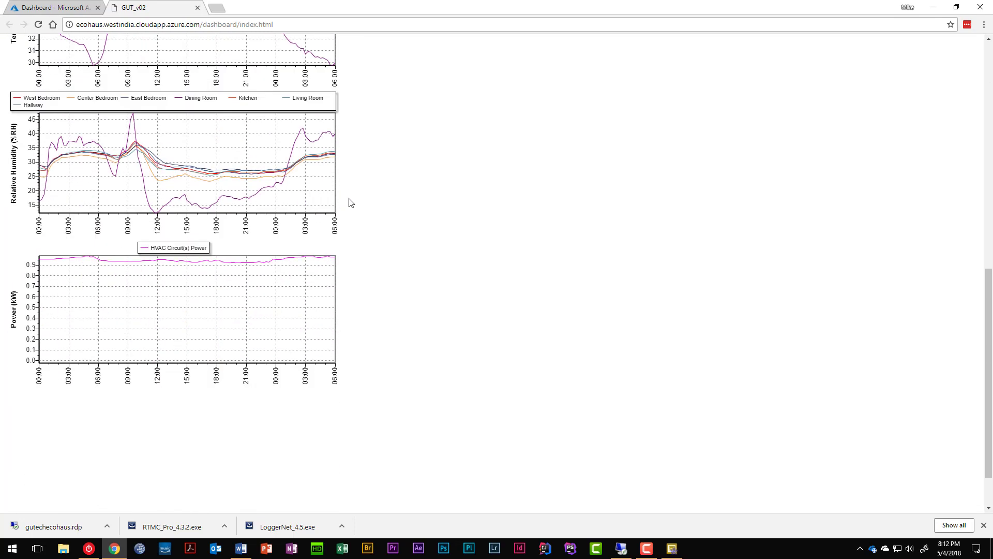
{"action": "scroll", "coordinate": [349, 199], "scroll_direction": "up", "scroll_amount": 8}
{"action": "left_click", "coordinate": [236, 46]}
{"action": "scroll", "coordinate": [318, 153], "scroll_direction": "down", "scroll_amount": 8}
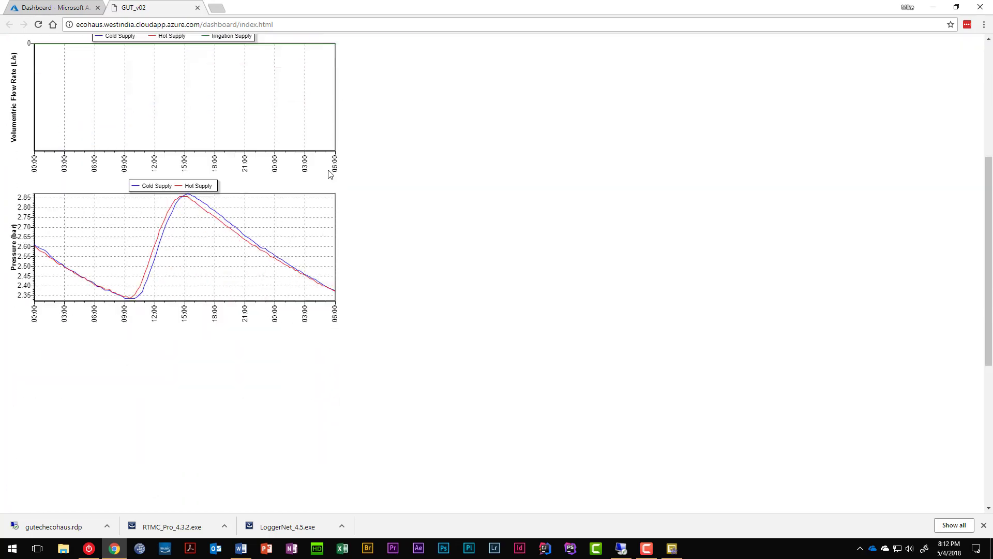
{"action": "scroll", "coordinate": [314, 151], "scroll_direction": "up", "scroll_amount": 8}
Step: Review the Fridge/Freezer and AC Electric DETAILED pages, return to AC Electric, and close the dashboard tab
{"action": "left_click", "coordinate": [278, 49]}
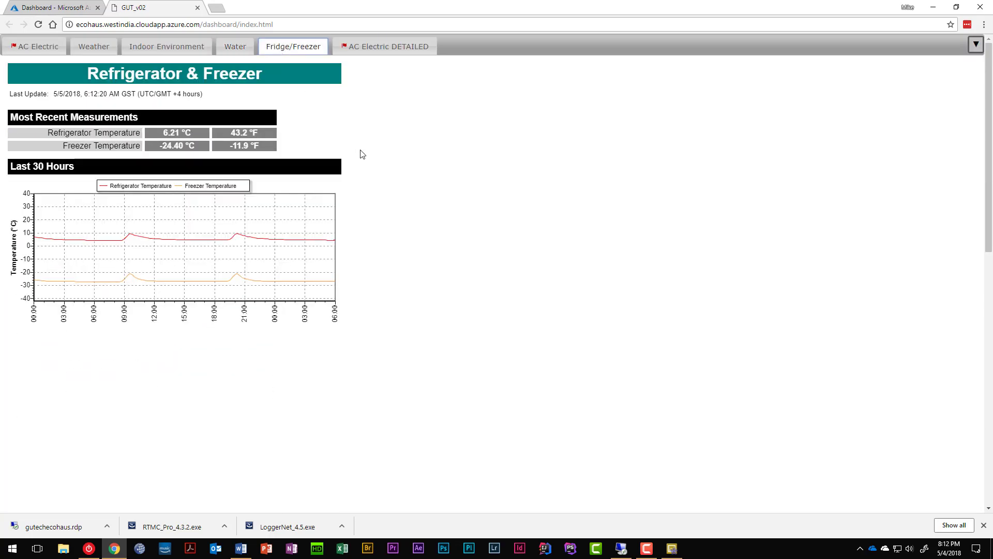
{"action": "scroll", "coordinate": [362, 182], "scroll_direction": "down", "scroll_amount": 5}
{"action": "scroll", "coordinate": [358, 184], "scroll_direction": "up", "scroll_amount": 5}
{"action": "left_click", "coordinate": [384, 48]}
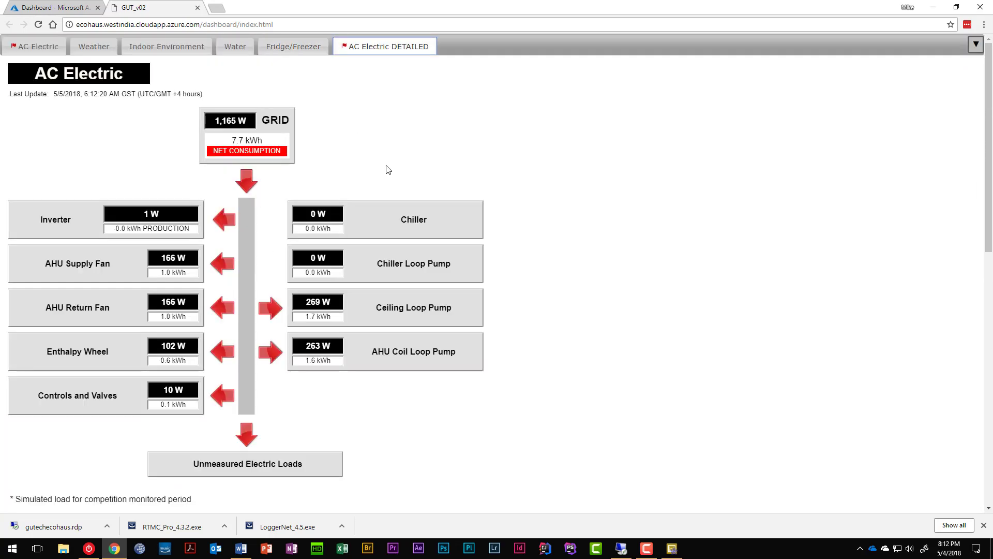
{"action": "scroll", "coordinate": [379, 199], "scroll_direction": "down", "scroll_amount": 6}
{"action": "scroll", "coordinate": [379, 200], "scroll_direction": "up", "scroll_amount": 6}
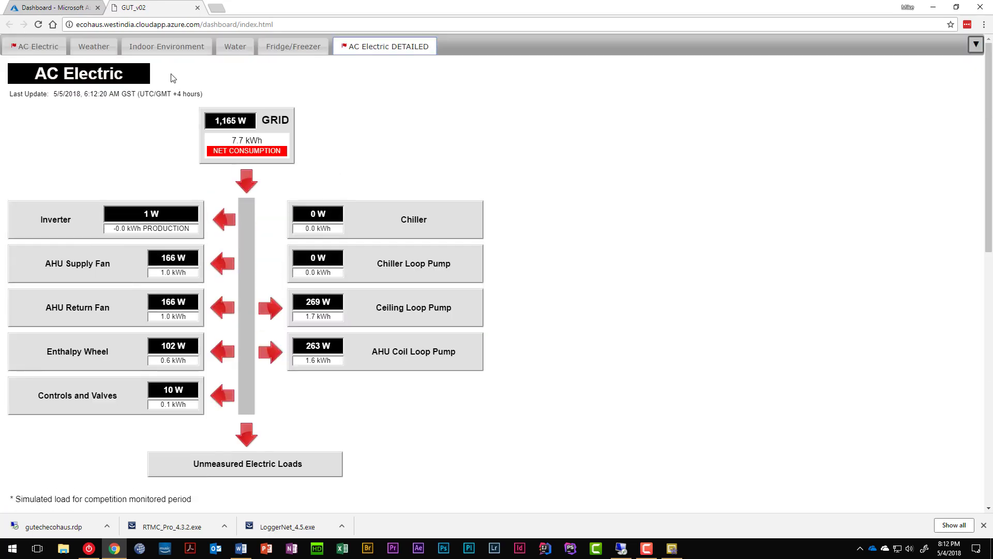
{"action": "left_click", "coordinate": [40, 46]}
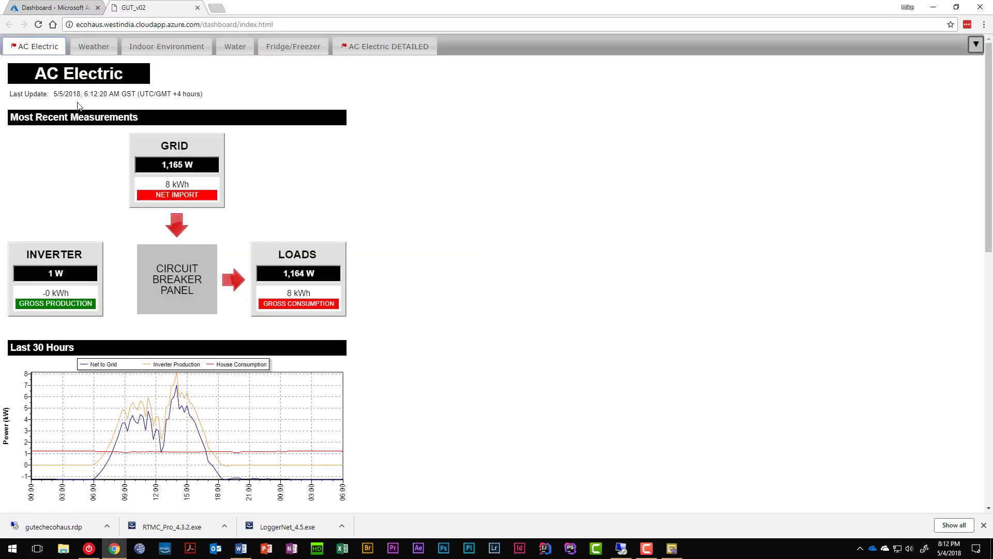
{"action": "left_click", "coordinate": [198, 8]}
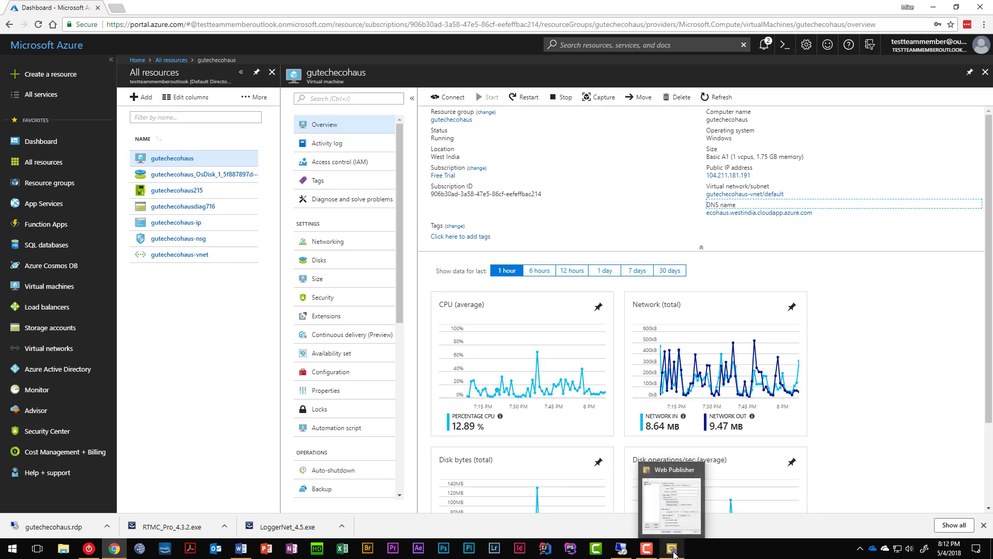
Step: Exit Web Publisher, inspect the GRID display's Select Data field, and bring up Manage Data Sources
{"action": "left_click", "coordinate": [672, 550]}
{"action": "left_click", "coordinate": [638, 424]}
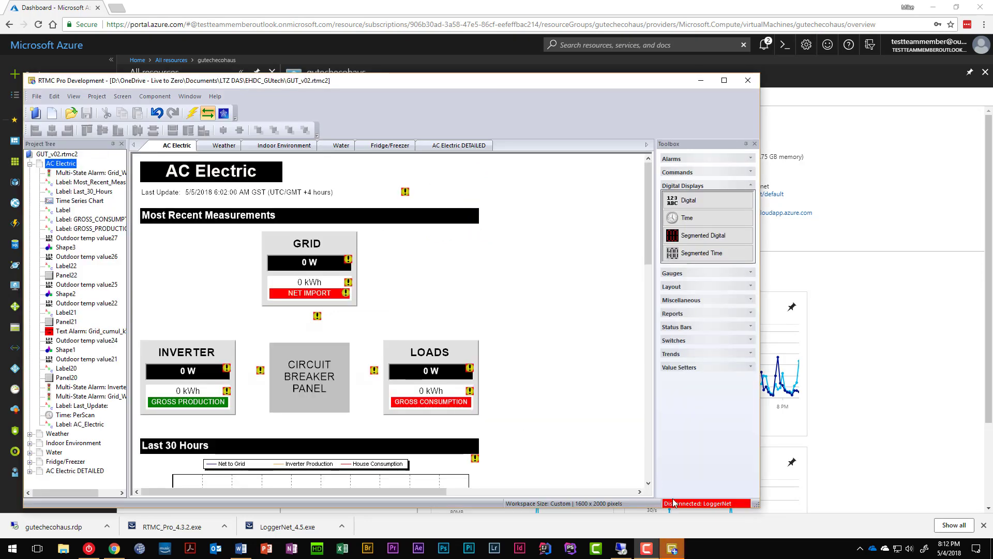
{"action": "right_click", "coordinate": [305, 265]}
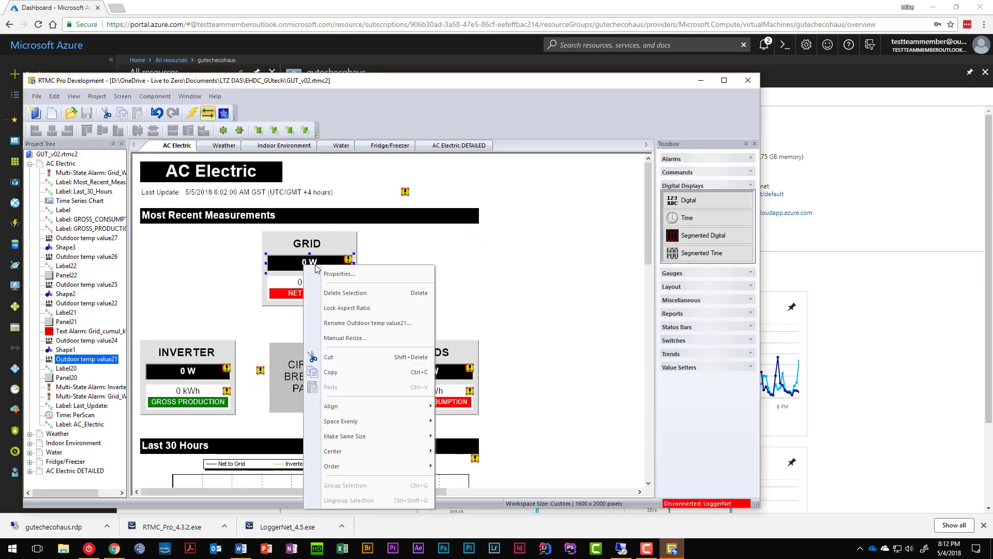
{"action": "left_click", "coordinate": [336, 274]}
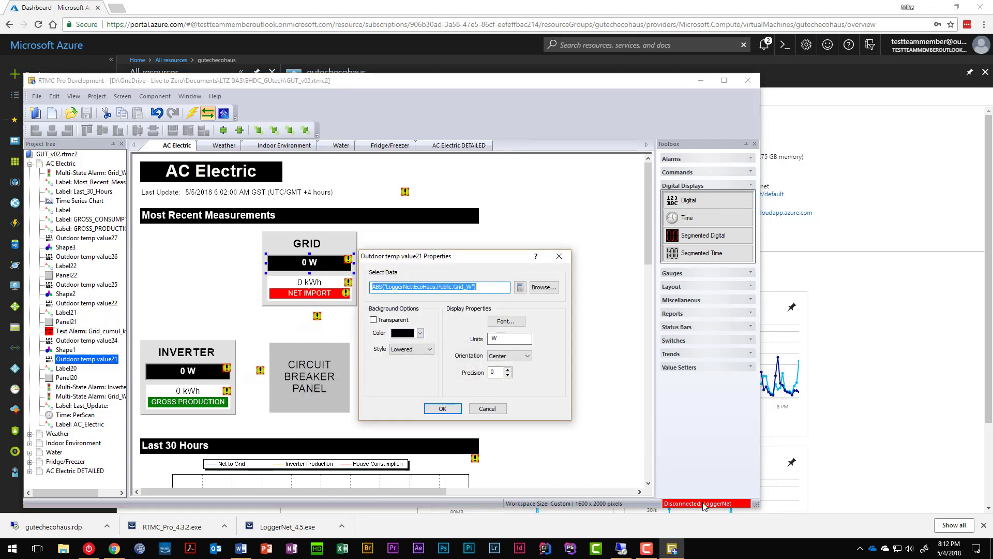
{"action": "left_click", "coordinate": [486, 410]}
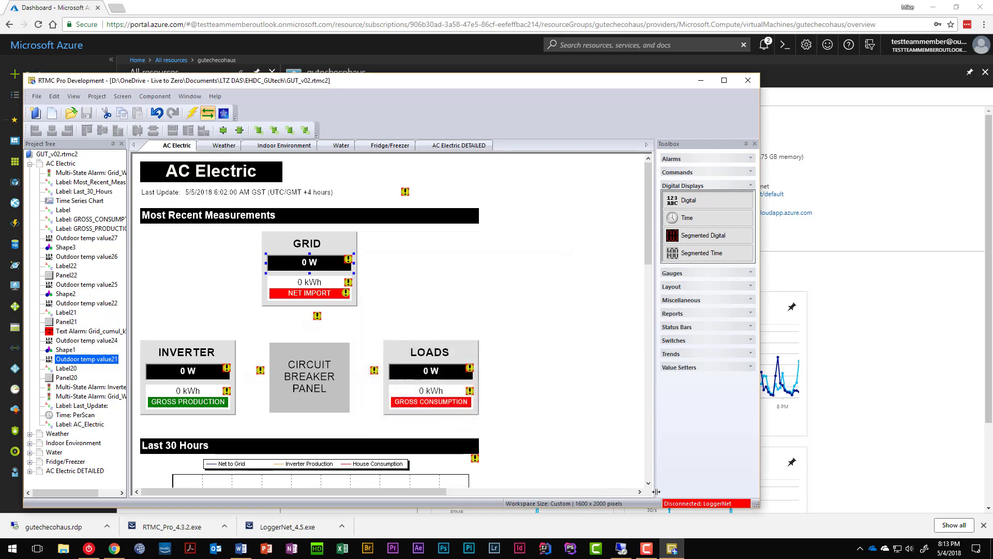
{"action": "left_click", "coordinate": [695, 504]}
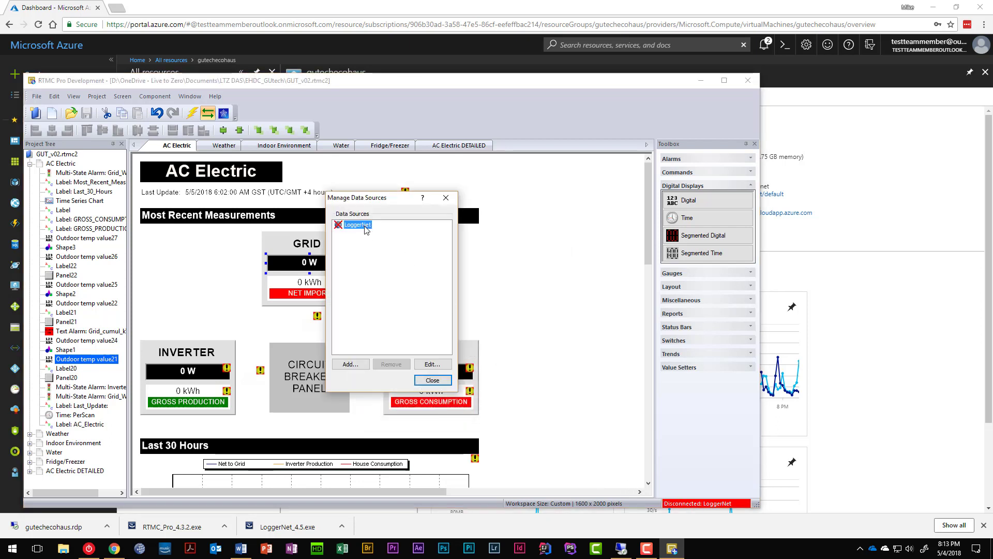
{"action": "left_click", "coordinate": [432, 363]}
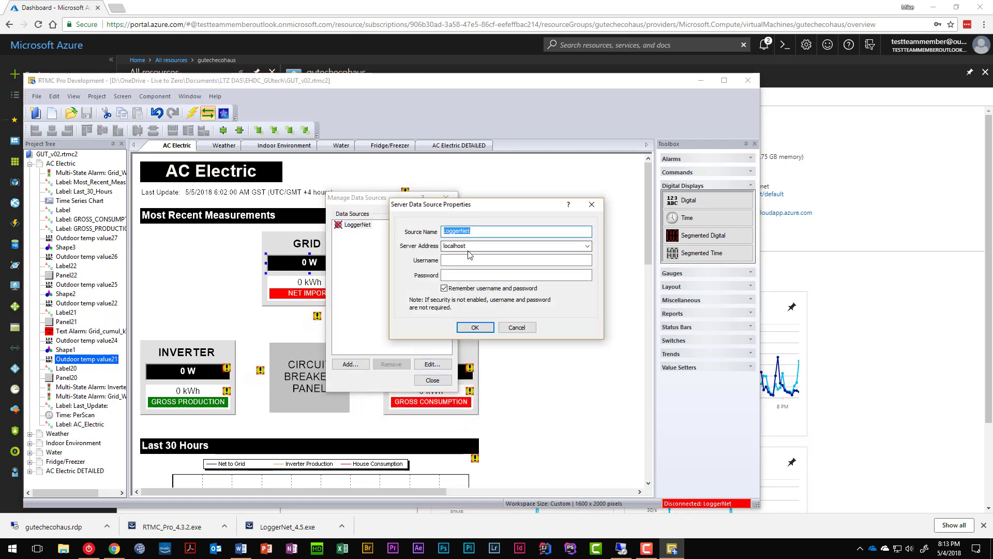
{"action": "left_click", "coordinate": [483, 326]}
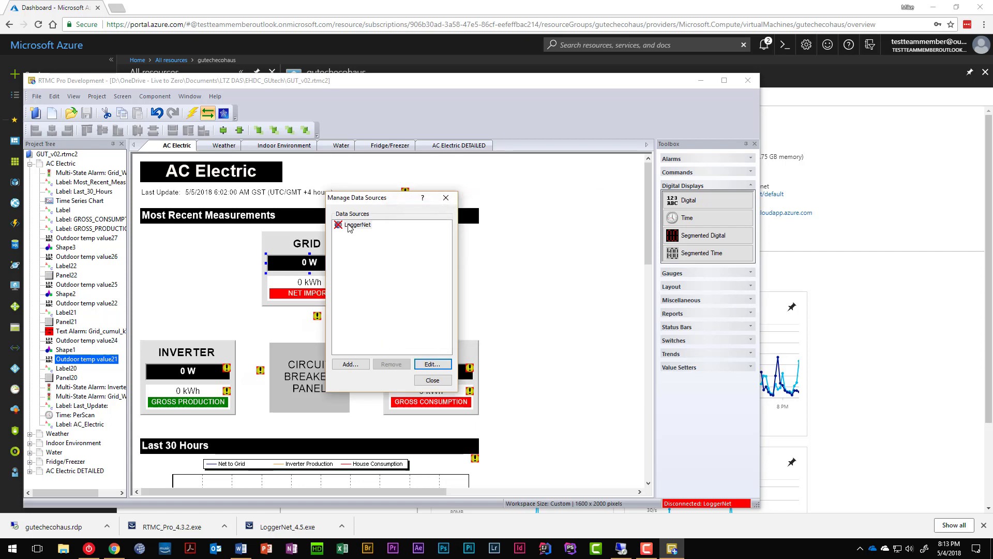
{"action": "left_click", "coordinate": [352, 226]}
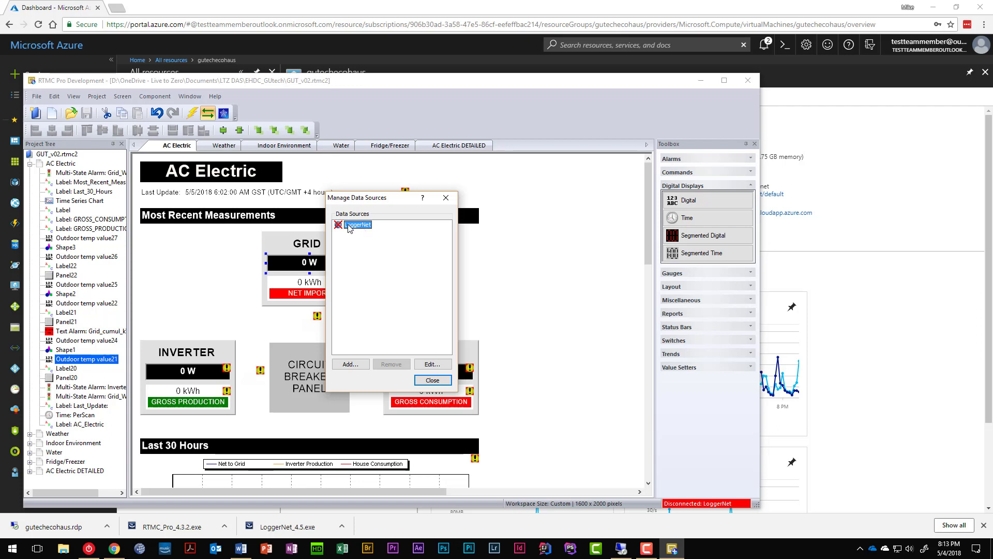
{"action": "double_click", "coordinate": [351, 228]}
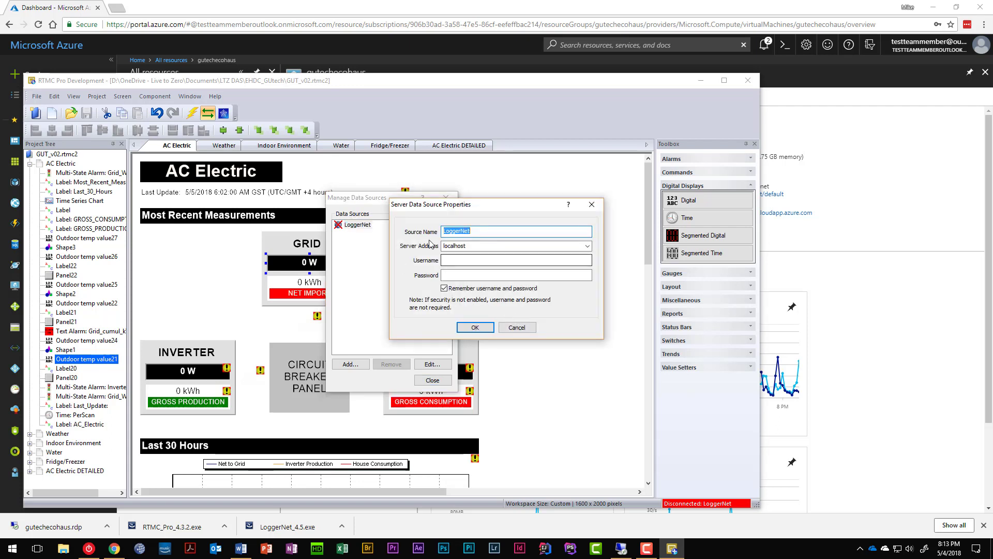
{"action": "key", "text": "End"}
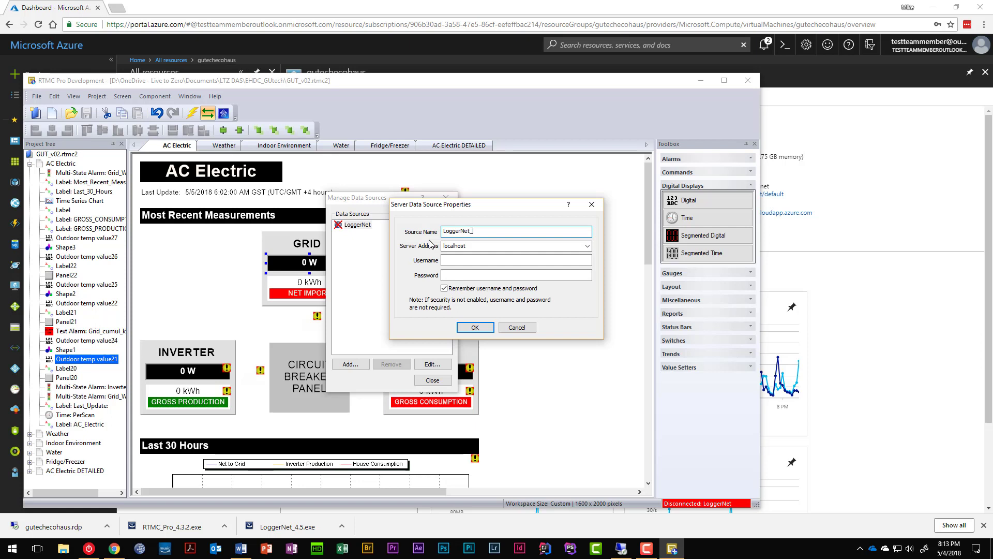
{"action": "key", "text": "Return"}
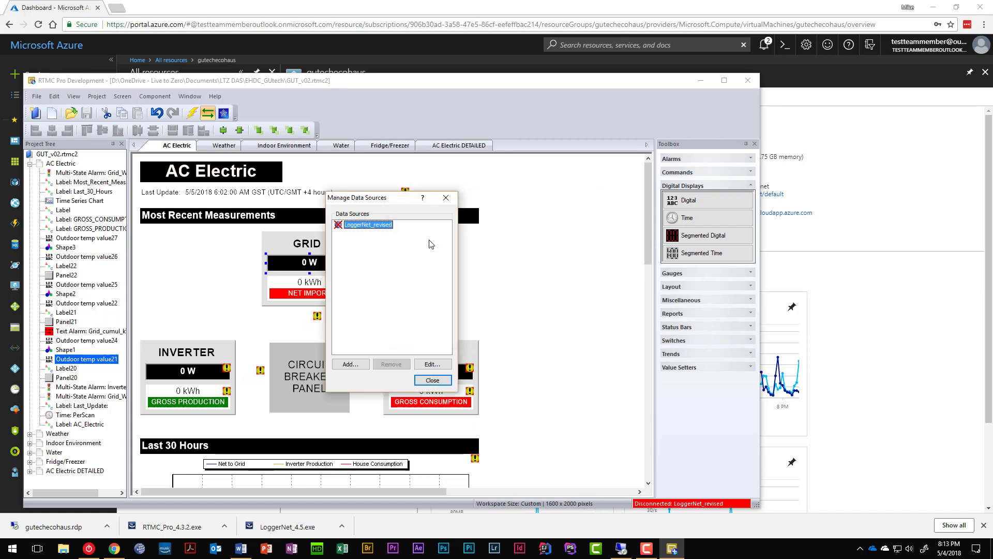
{"action": "left_click", "coordinate": [433, 381]}
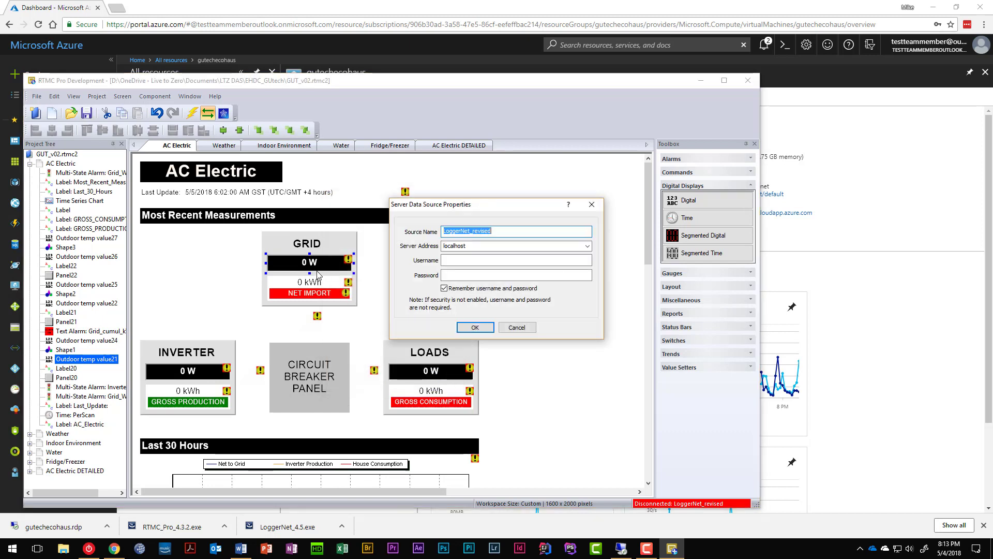
{"action": "left_click", "coordinate": [518, 329]}
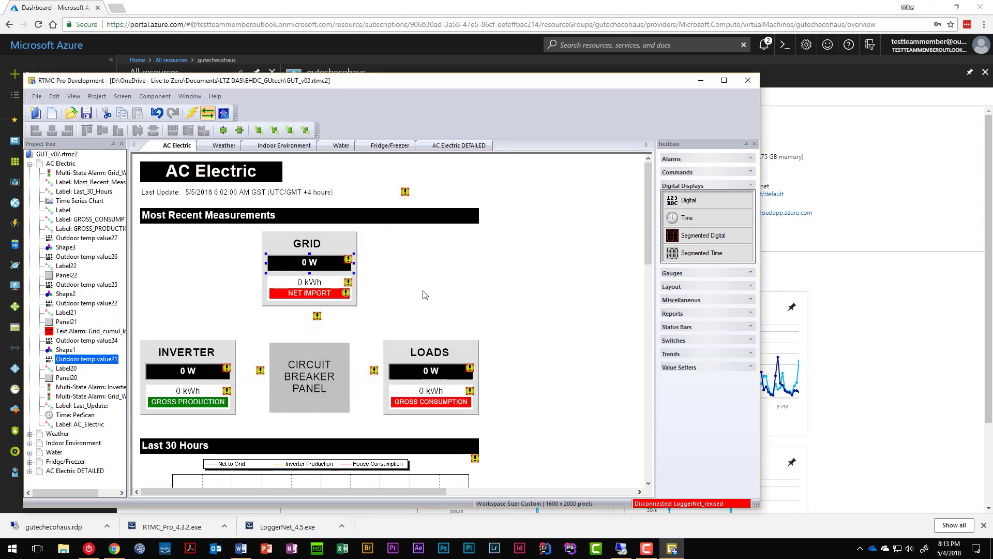
{"action": "right_click", "coordinate": [296, 271]}
{"action": "left_click", "coordinate": [317, 273]}
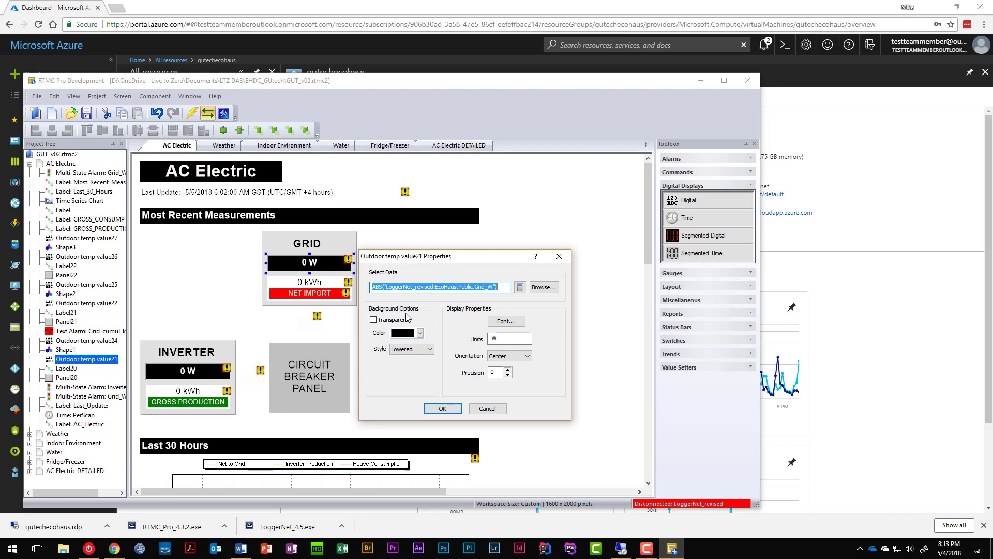
{"action": "left_click", "coordinate": [495, 409]}
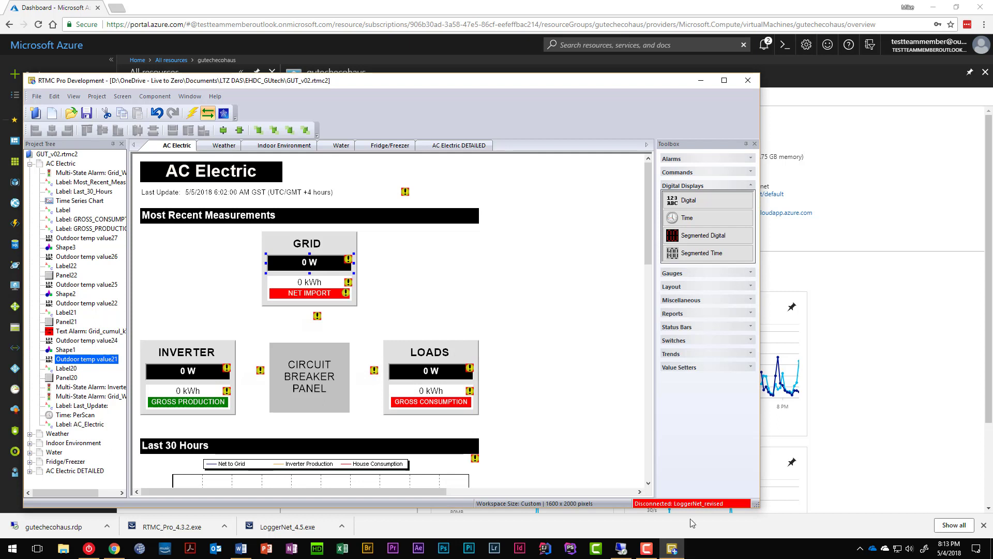
{"action": "double_click", "coordinate": [679, 505]}
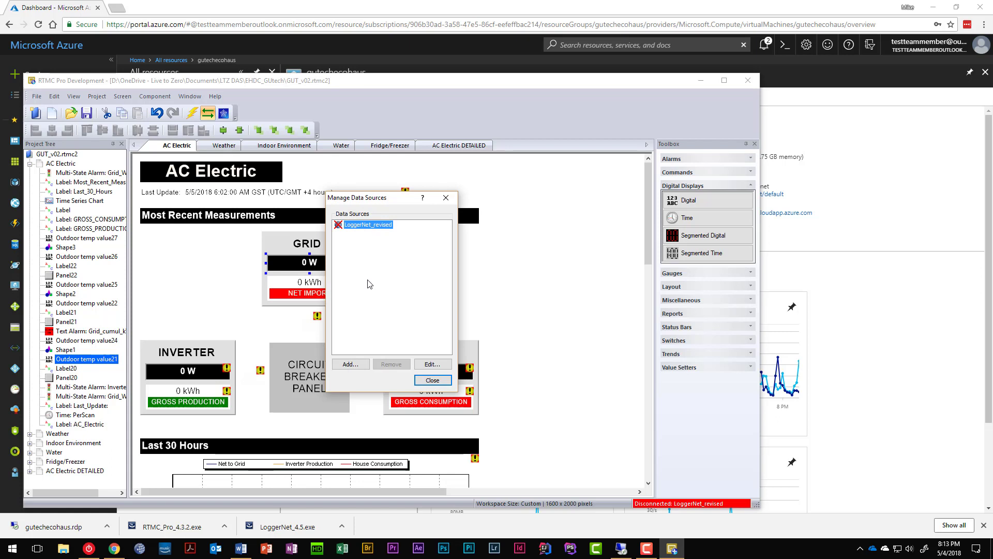
{"action": "left_click", "coordinate": [426, 363]}
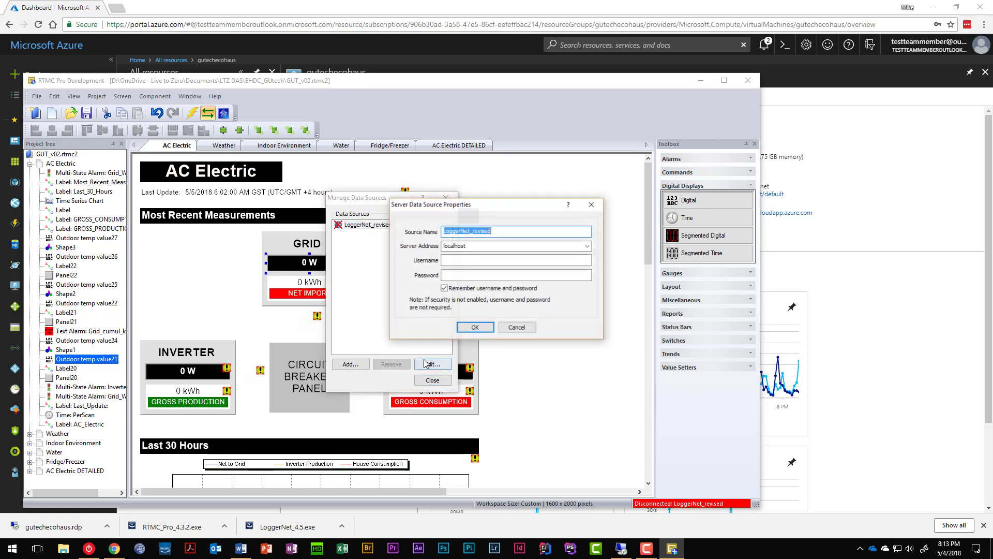
{"action": "left_click", "coordinate": [505, 232]}
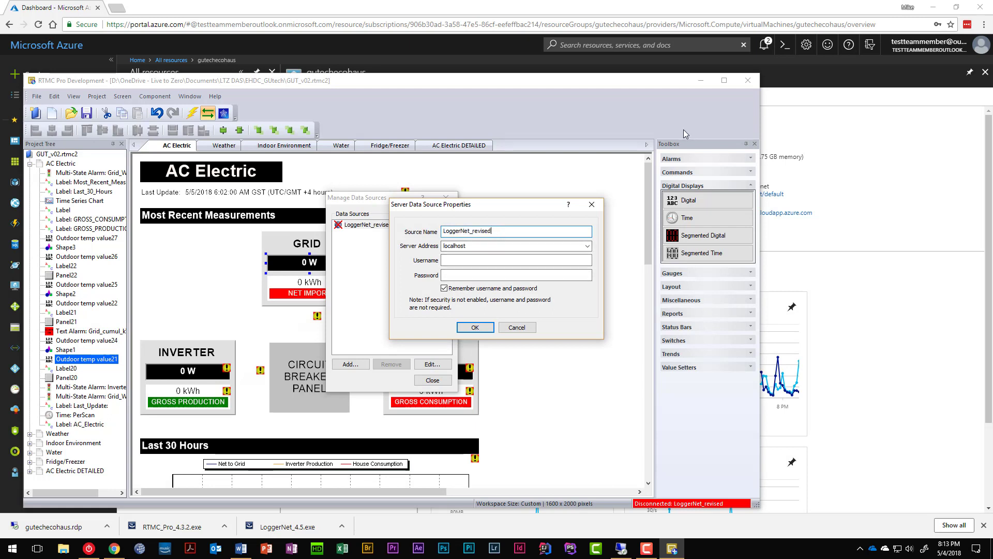
{"action": "key", "text": "shift+Left"}
{"action": "key", "text": "shift+Left"}
{"action": "key", "text": "shift+Left"}
{"action": "key", "text": "shift+Left"}
{"action": "key", "text": "shift+Left"}
{"action": "key", "text": "shift+Left"}
{"action": "key", "text": "BackSpace"}
{"action": "key", "text": "Tab"}
{"action": "left_click", "coordinate": [474, 327]}
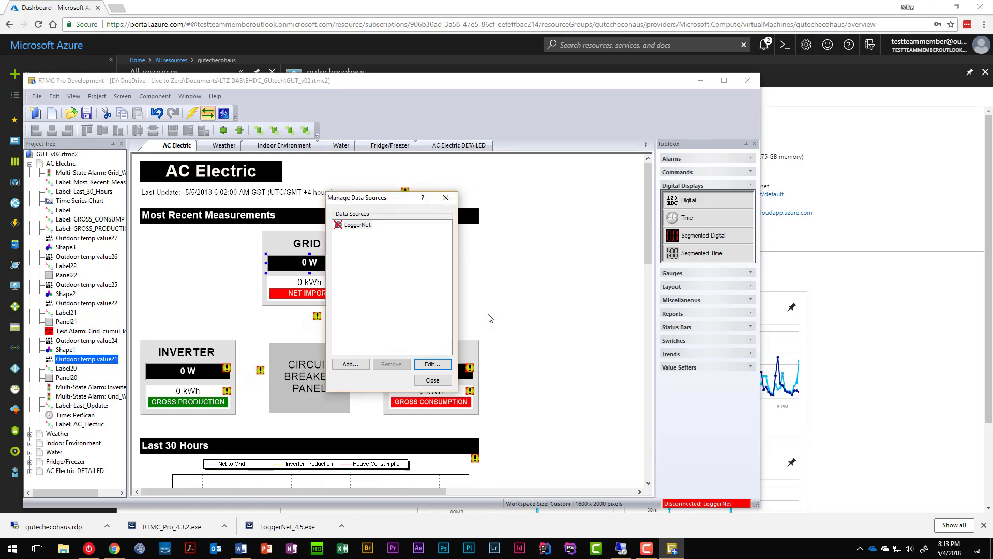
Step: Point the LoggerNet data source's server address at the Azure server
{"action": "left_click", "coordinate": [360, 225]}
{"action": "left_click", "coordinate": [433, 365]}
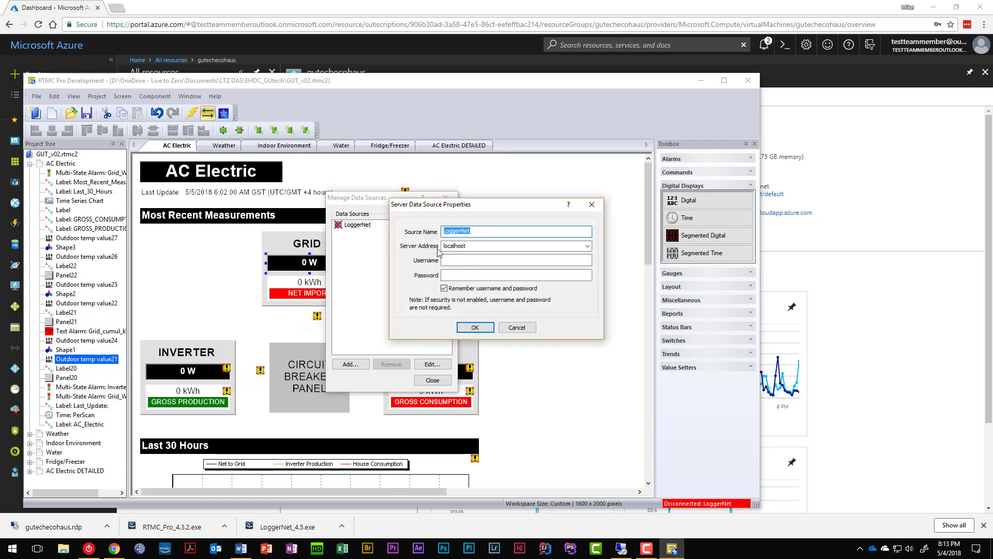
{"action": "left_click", "coordinate": [587, 246]}
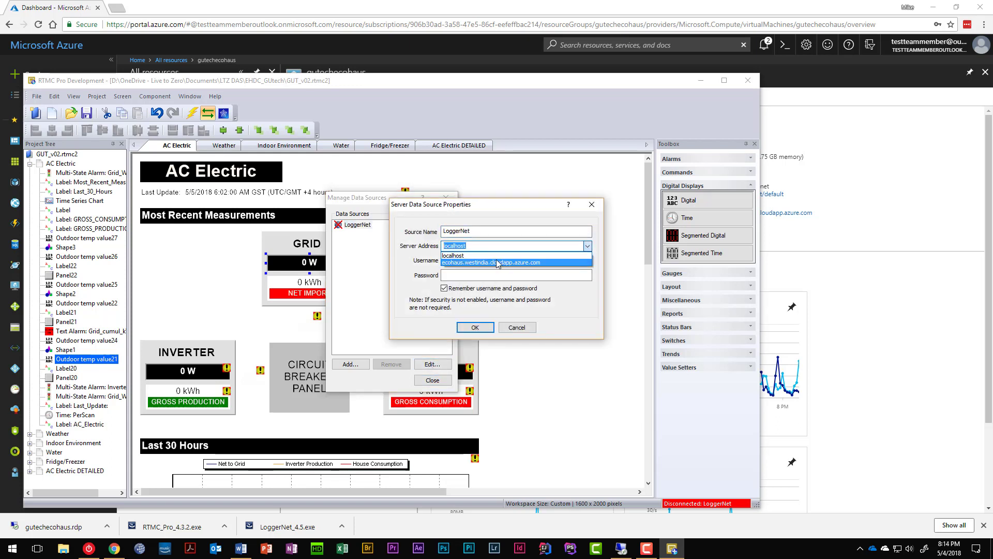
{"action": "left_click", "coordinate": [496, 262]}
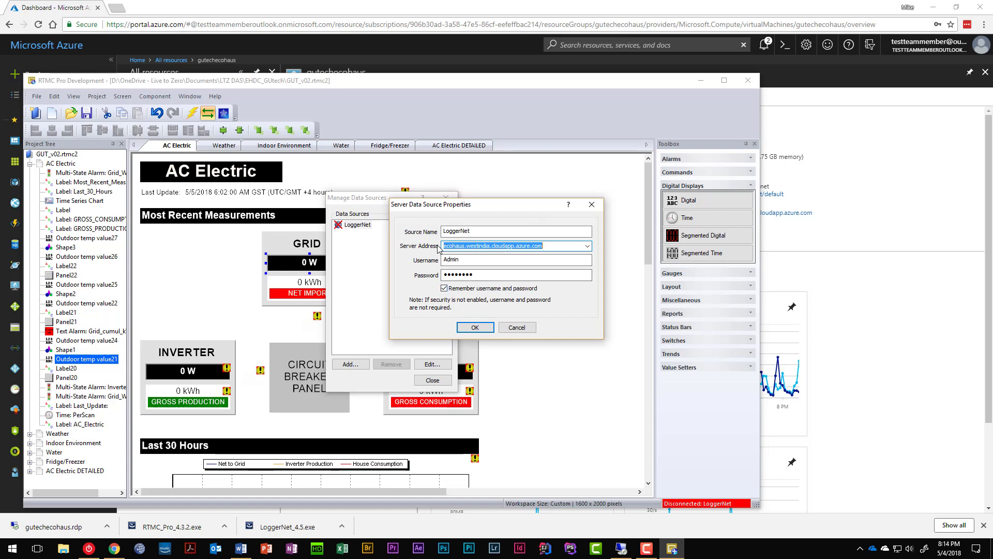
{"action": "left_click", "coordinate": [475, 327]}
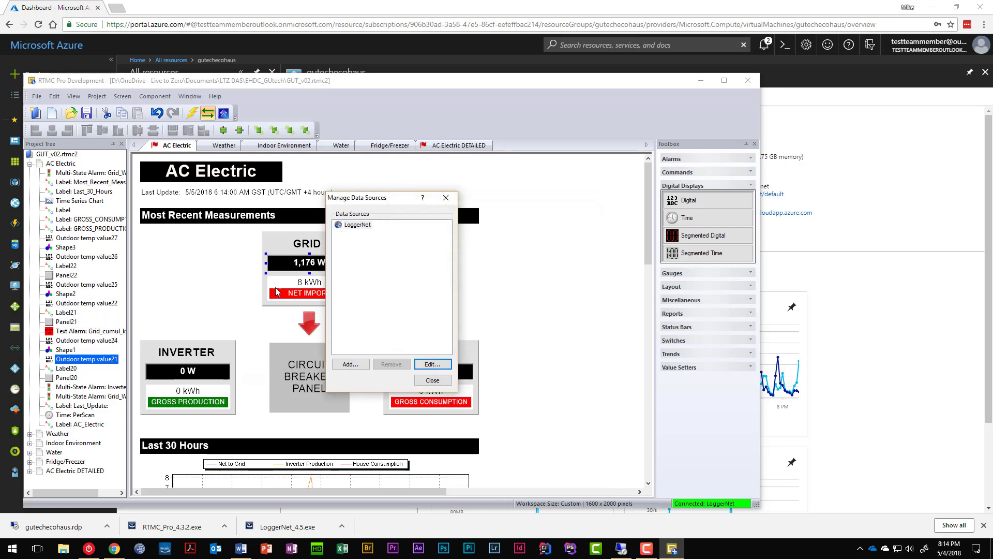
Step: Switch the LoggerNet server address back to localhost, then close the project, saving changes
{"action": "left_click", "coordinate": [433, 364]}
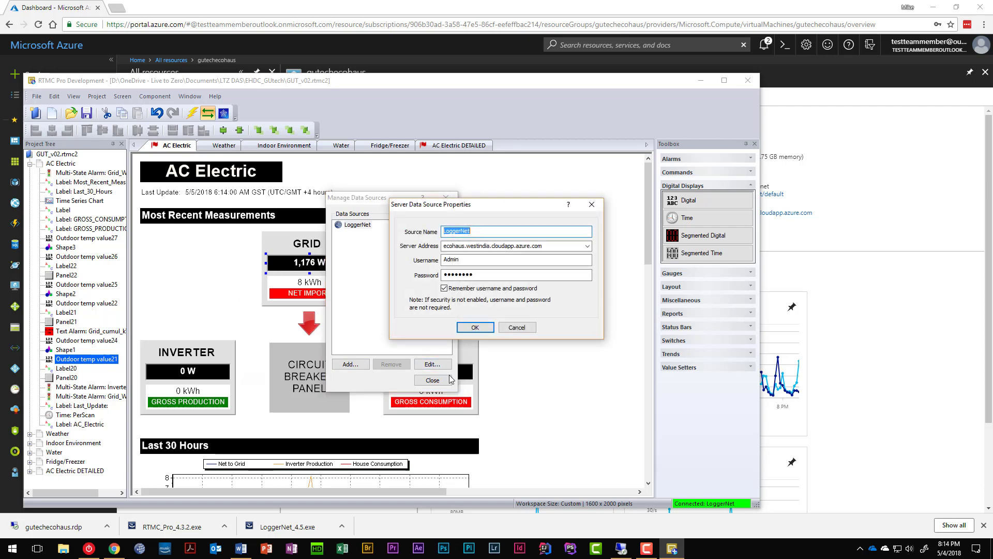
{"action": "left_click", "coordinate": [587, 246]}
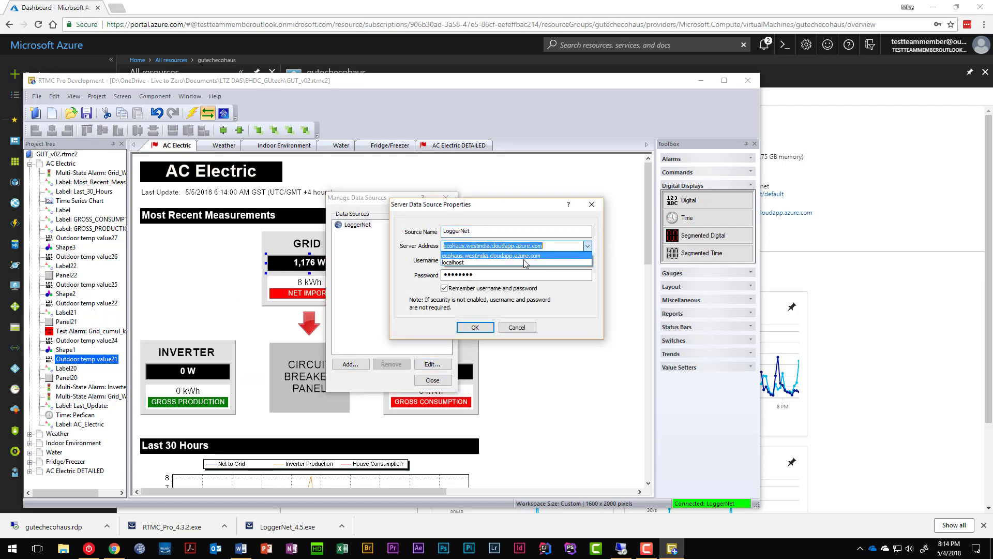
{"action": "left_click", "coordinate": [477, 263]}
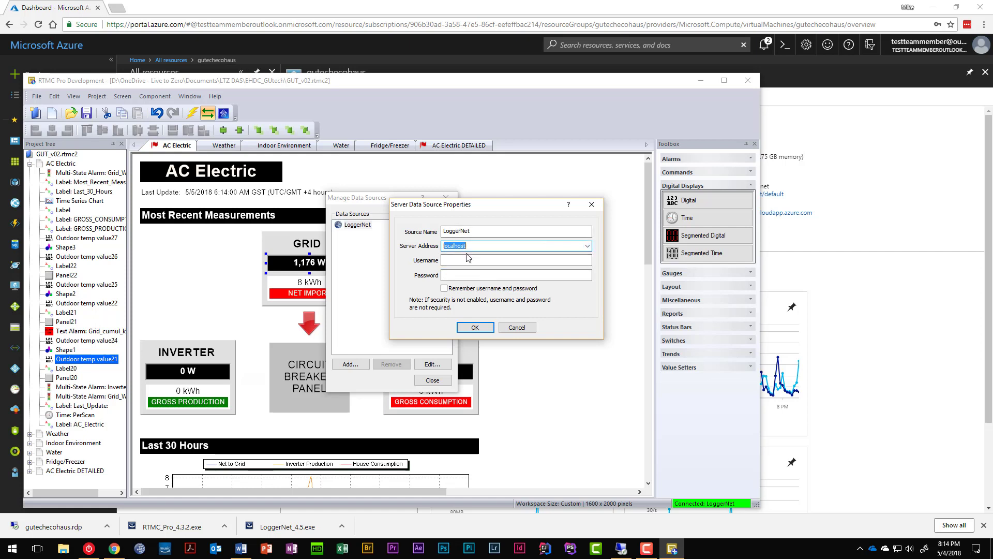
{"action": "left_click", "coordinate": [475, 327]}
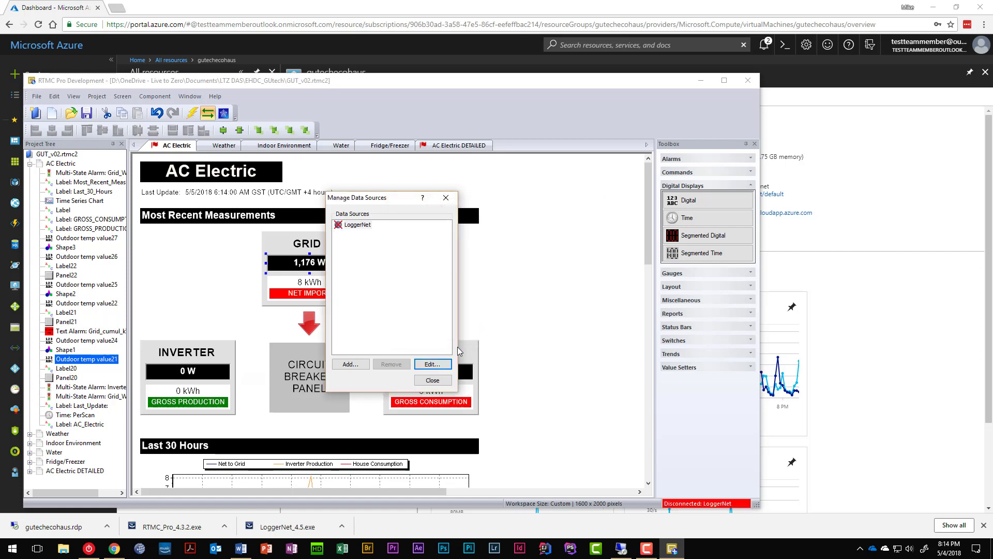
{"action": "left_click", "coordinate": [430, 382]}
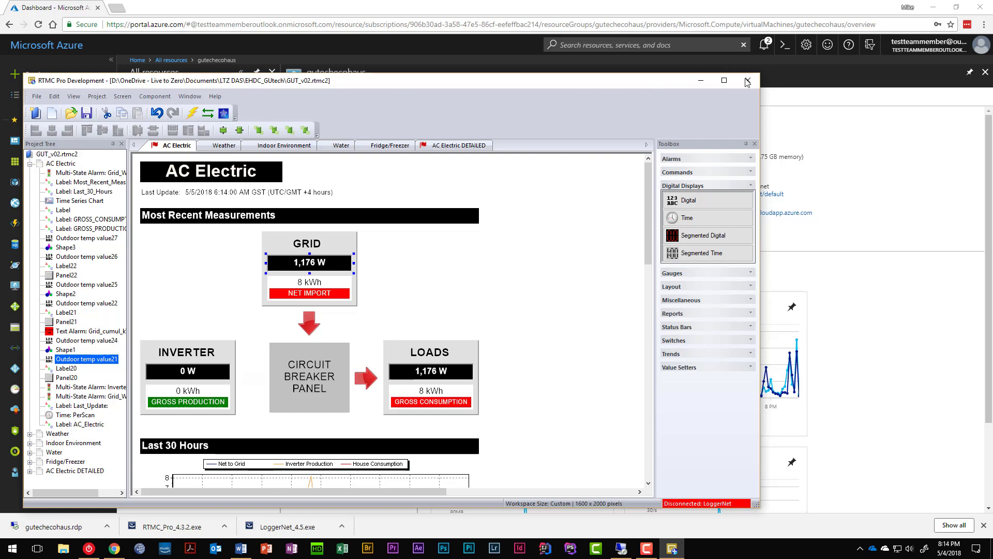
{"action": "left_click", "coordinate": [747, 82]}
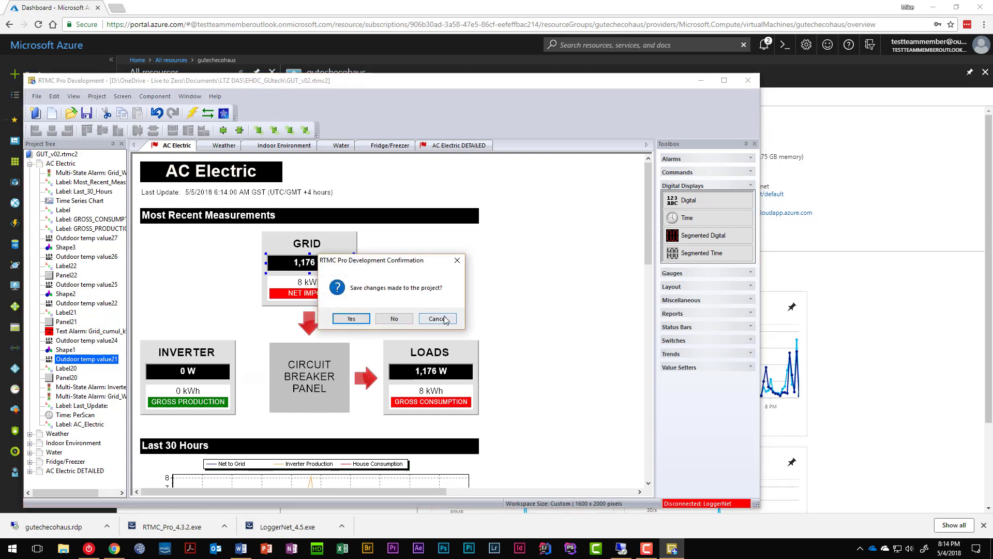
{"action": "left_click", "coordinate": [354, 322]}
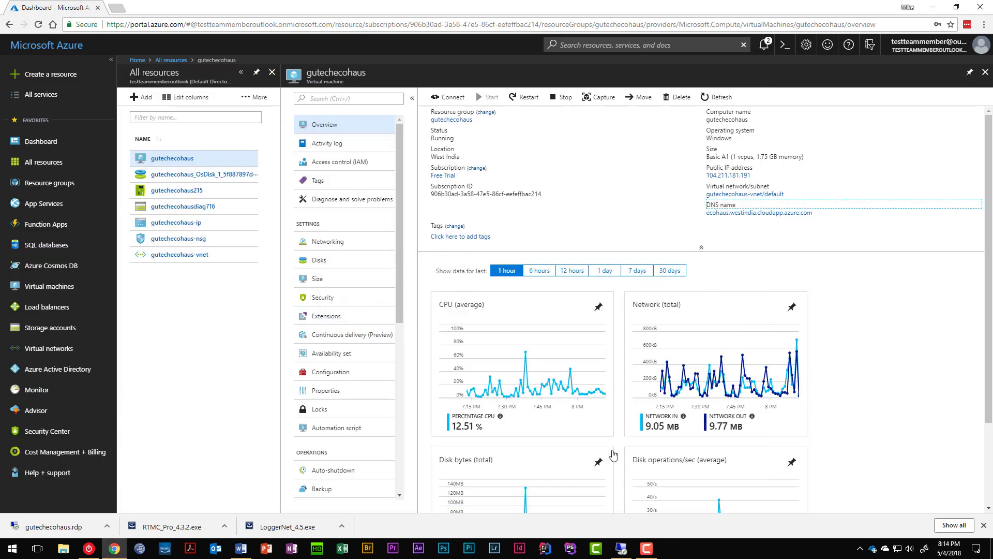
Step: Load the ecohaus cloudapp dashboard address in a new tab, then switch to the Azure VM remote session
{"action": "left_click", "coordinate": [118, 7]}
{"action": "type", "text": "e"}
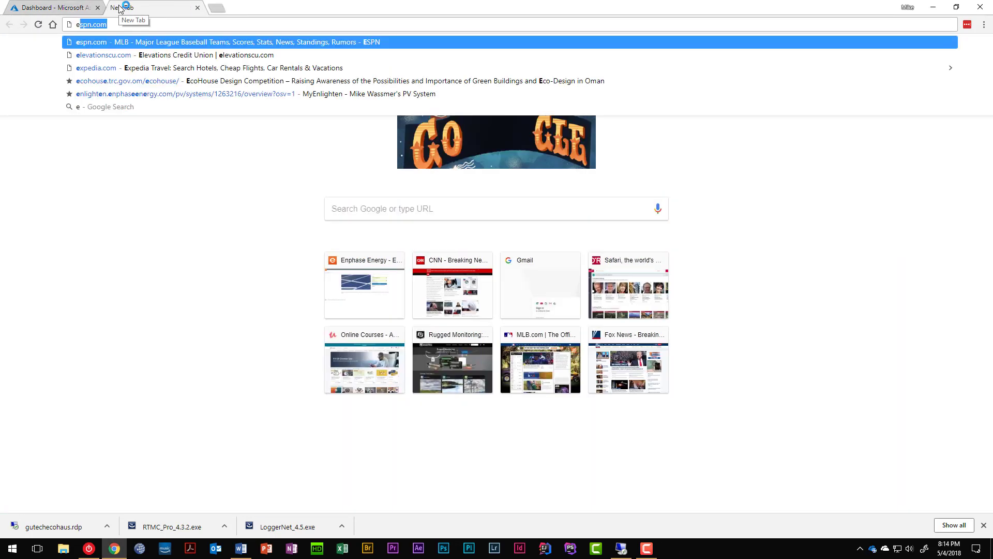
{"action": "type", "text": "co"}
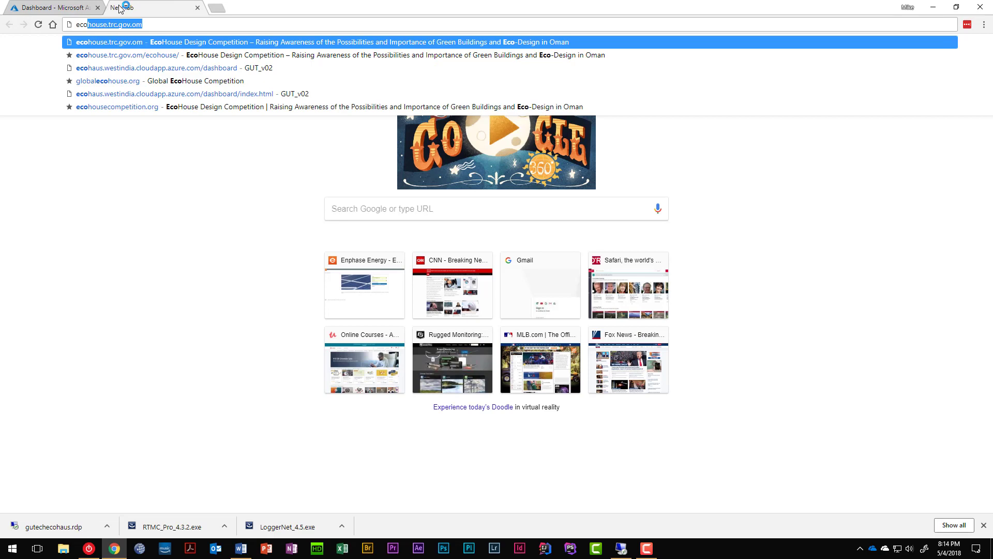
{"action": "type", "text": "haus.westindia.cloudapp.azur"}
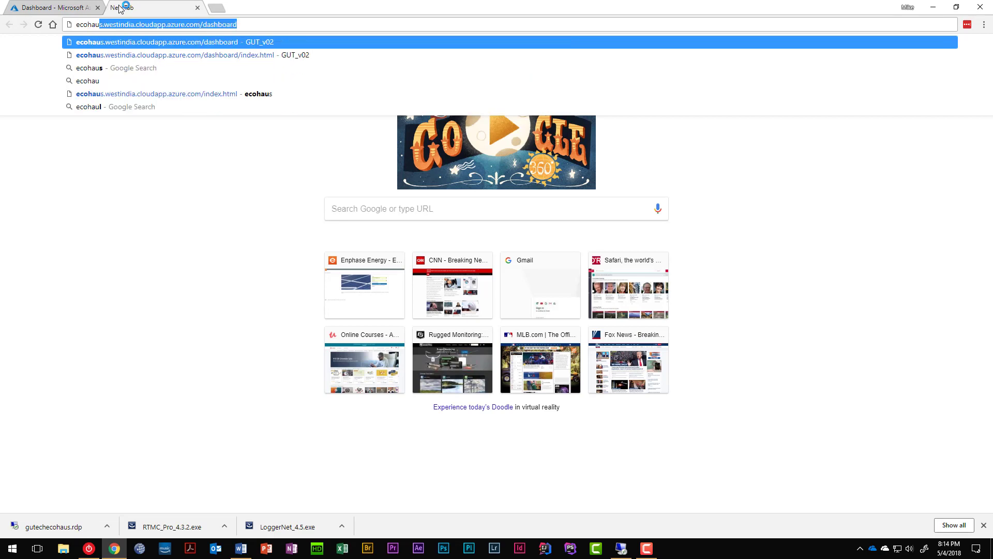
{"action": "key", "text": "Return"}
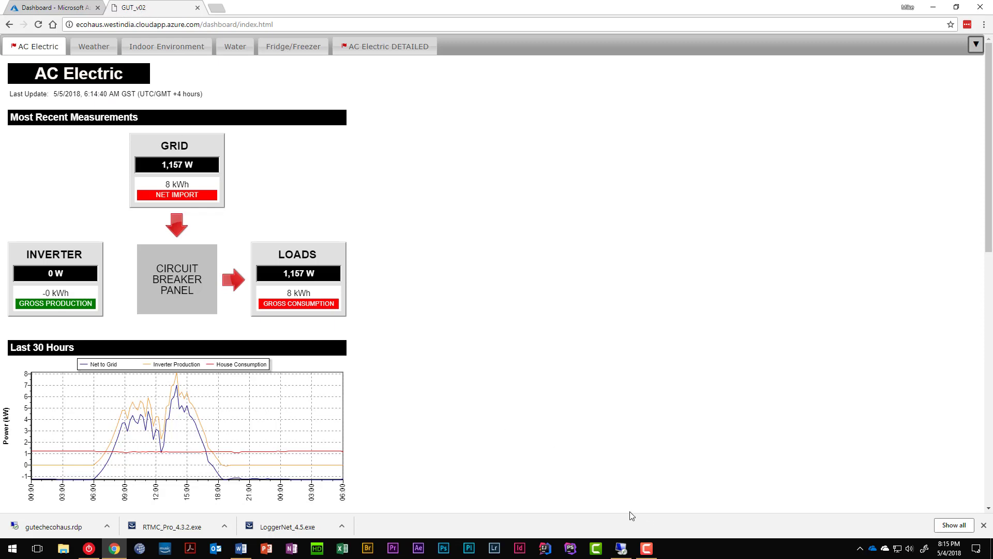
{"action": "key", "text": "super"}
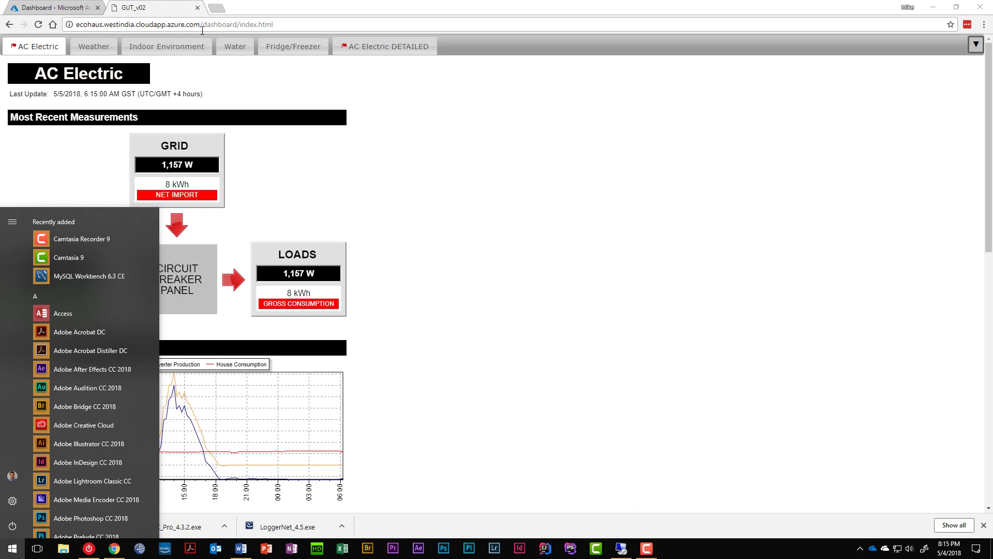
{"action": "left_click", "coordinate": [221, 23]}
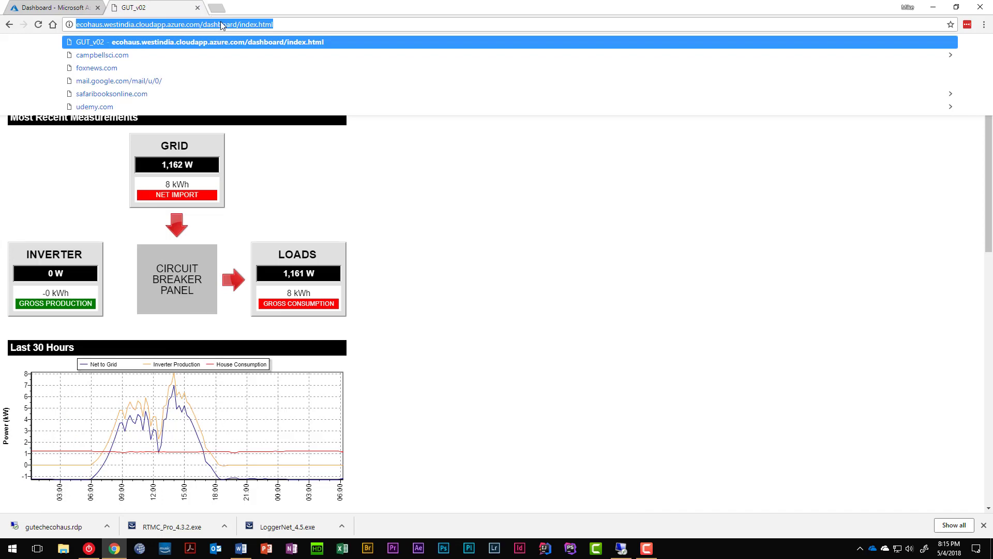
{"action": "left_click", "coordinate": [621, 549]}
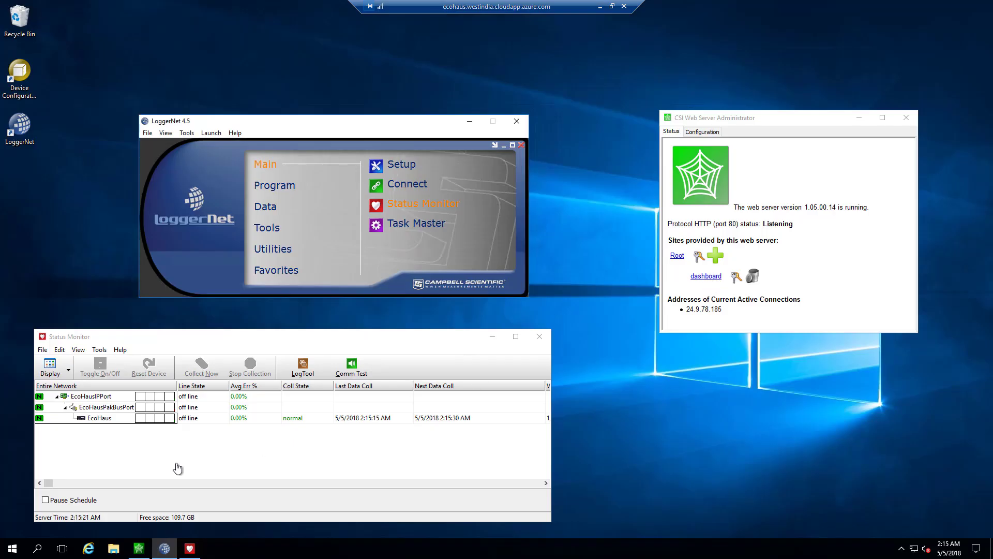
{"action": "left_click", "coordinate": [114, 549]}
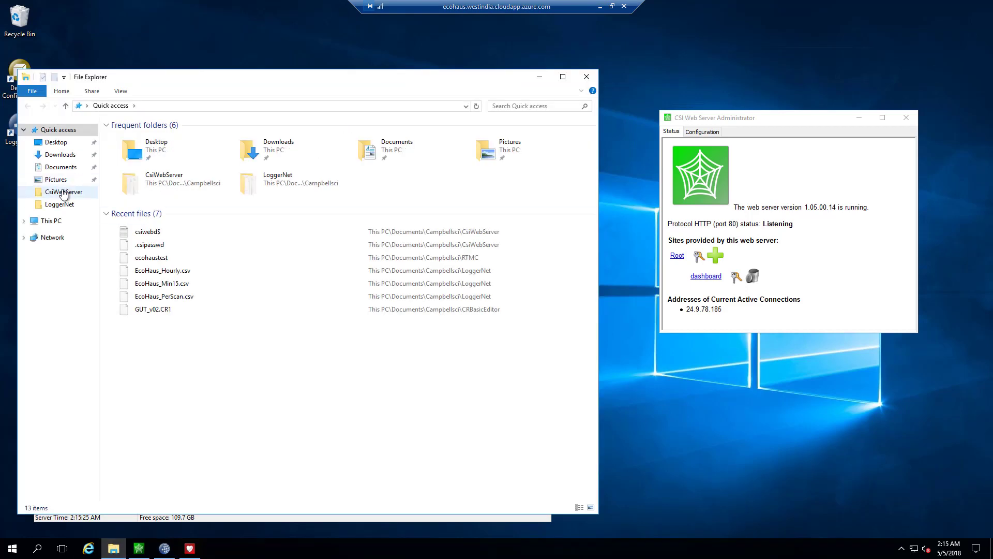
{"action": "left_click", "coordinate": [63, 192]}
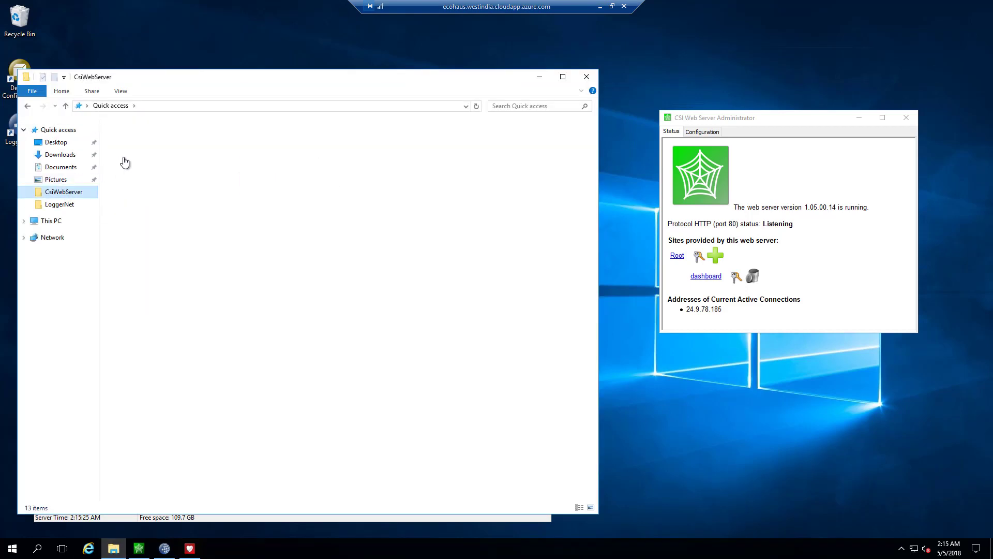
{"action": "left_click", "coordinate": [140, 139]}
{"action": "double_click", "coordinate": [140, 138]}
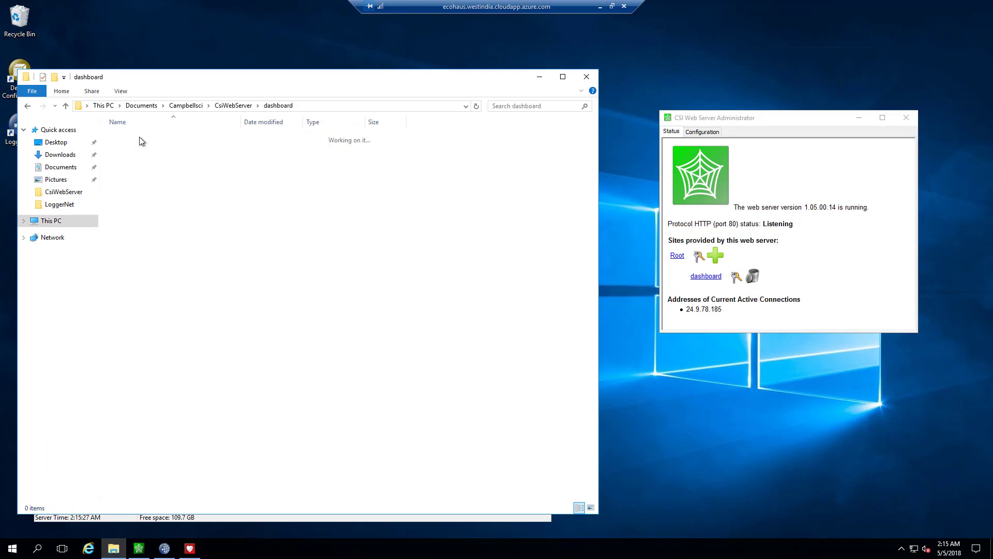
{"action": "left_click", "coordinate": [590, 76]}
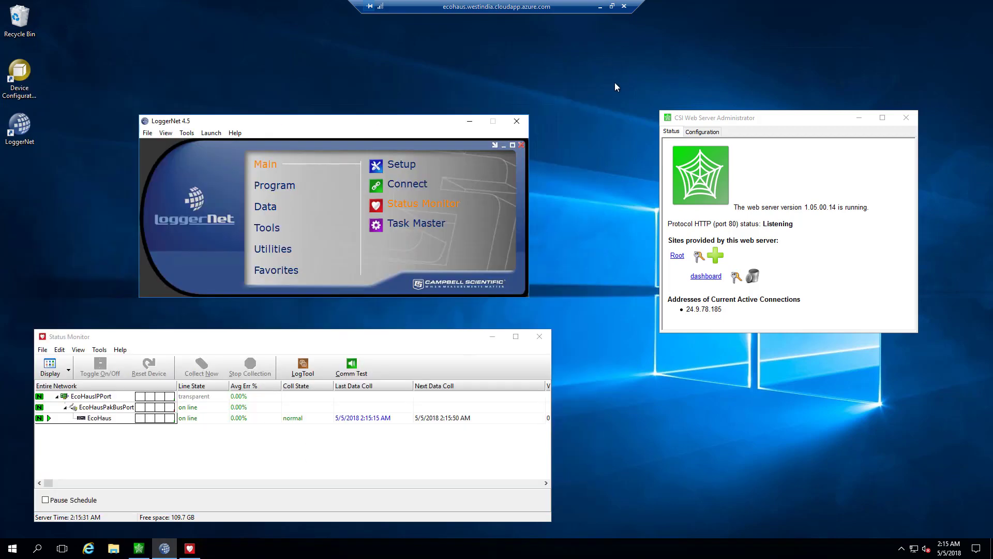
Step: Minimize the Remote Desktop session and launch RTMC Pro Development by searching 'rtmc' in the Start menu
{"action": "left_click", "coordinate": [598, 10]}
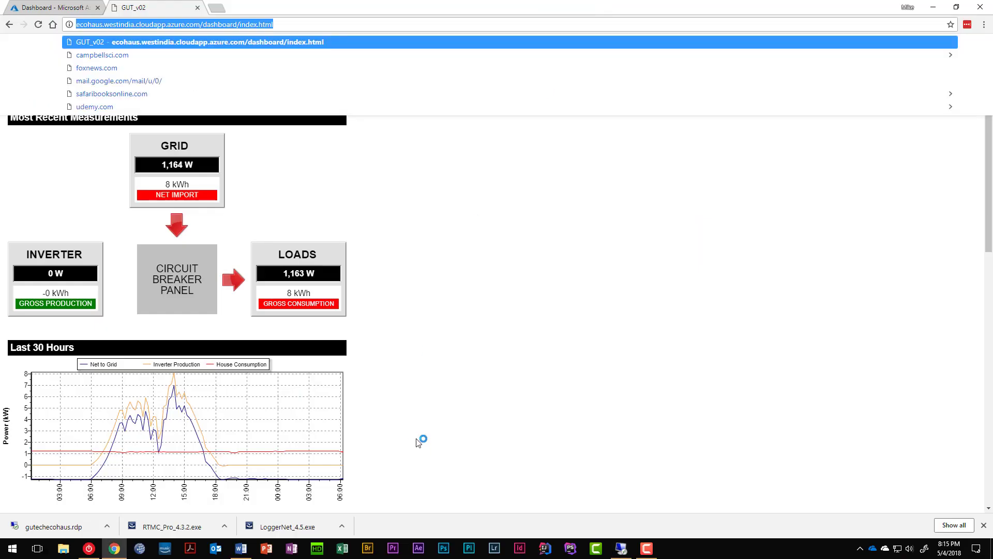
{"action": "key", "text": "super"}
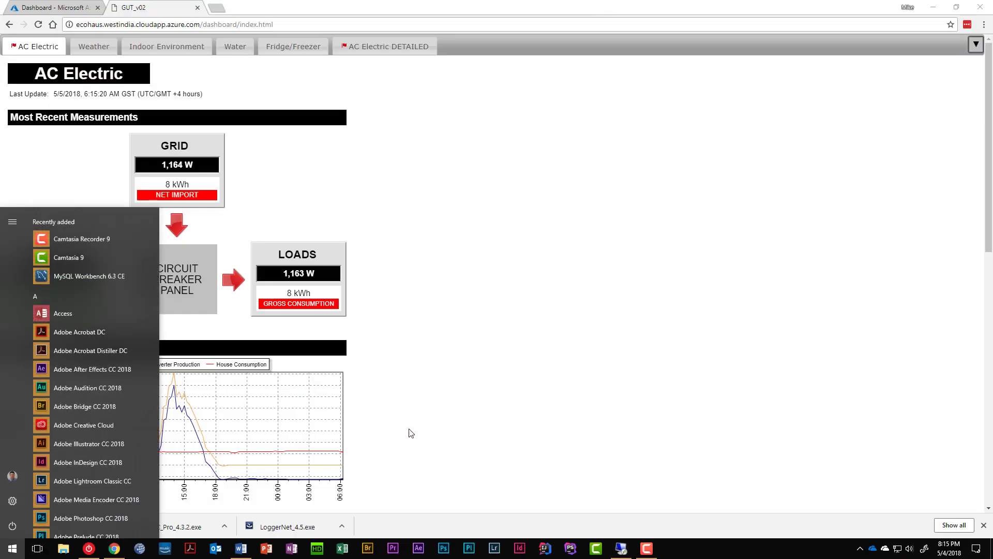
{"action": "type", "text": "rtmc"}
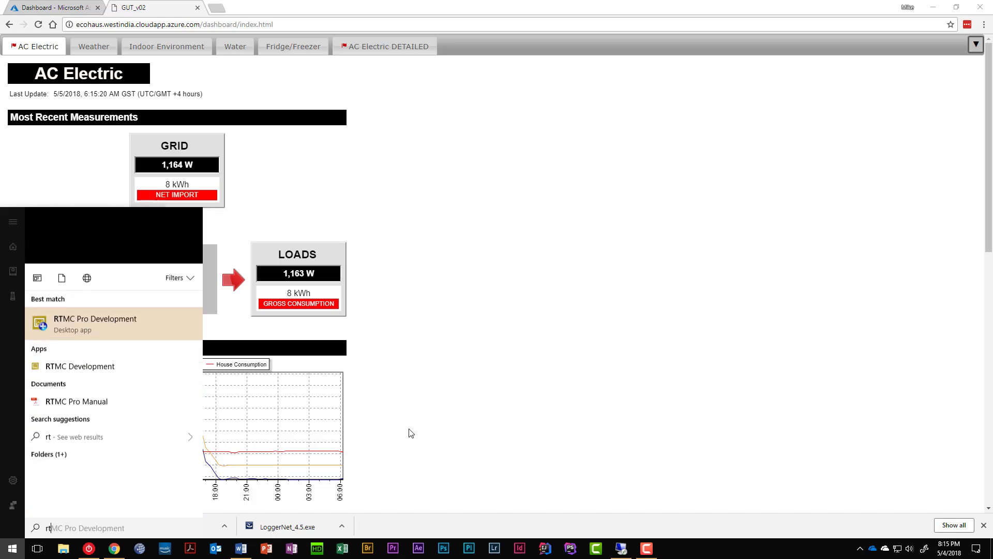
{"action": "key", "text": "Return"}
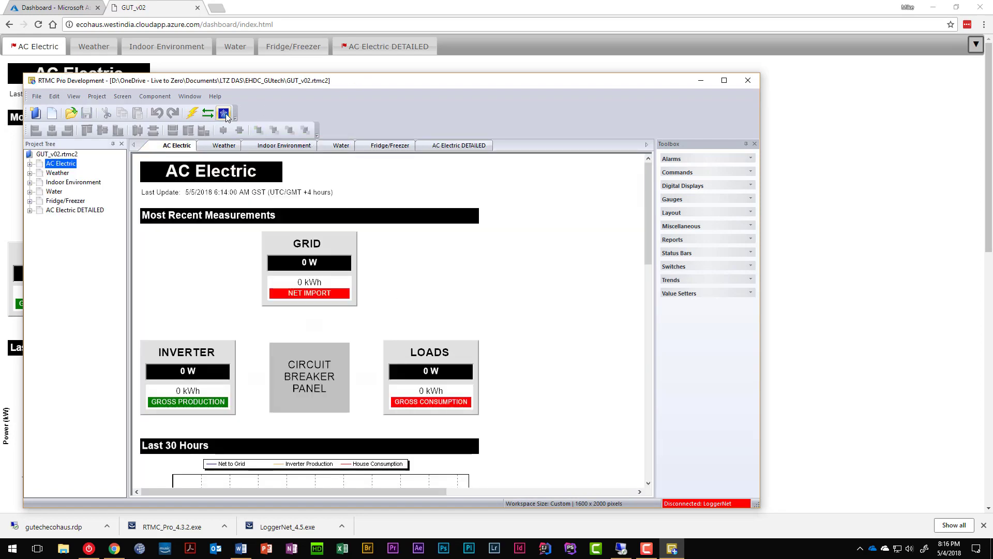
Step: Rename the GUT_v02 website to 'GUtech EcoHouse' and publish it to the Azure server
{"action": "left_click", "coordinate": [225, 115]}
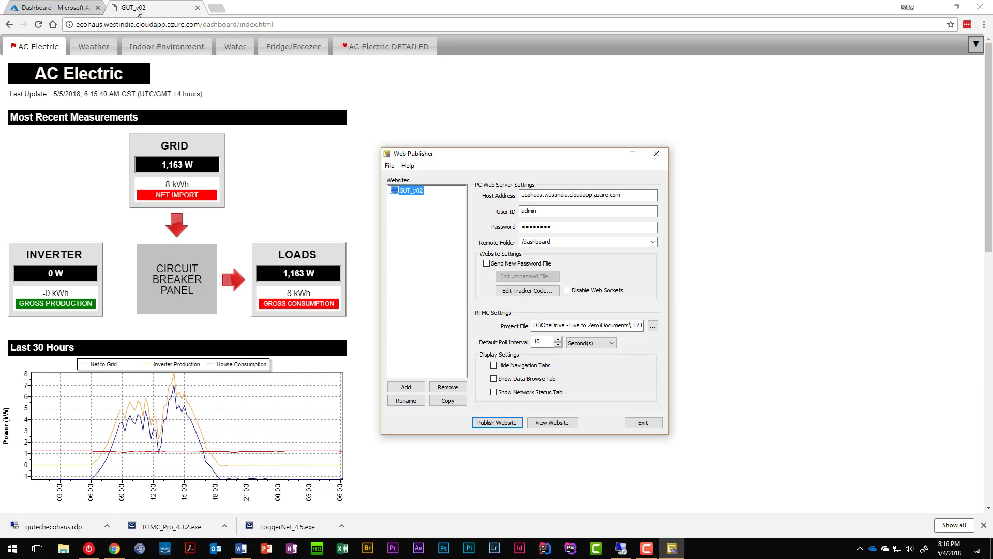
{"action": "left_click", "coordinate": [409, 400]}
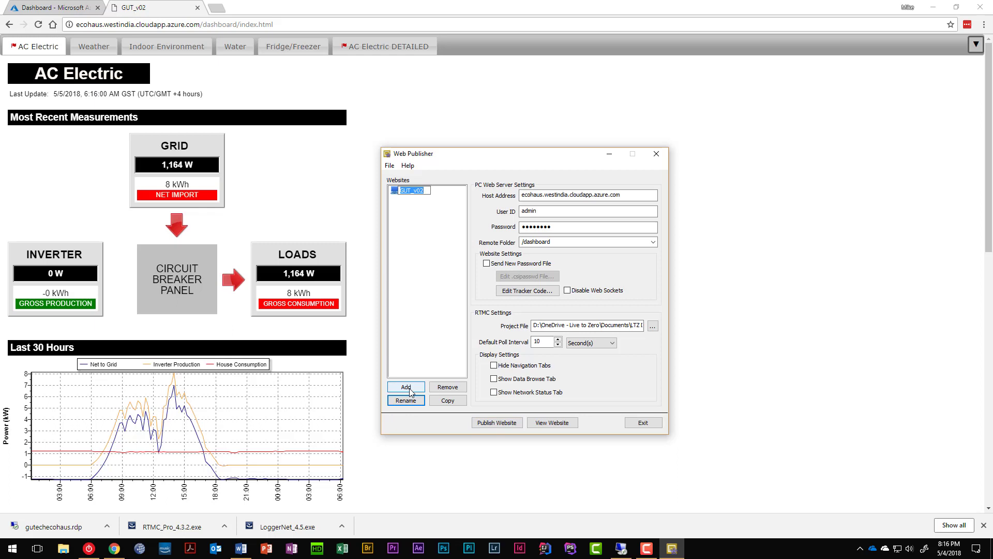
{"action": "type", "text": "GUtech EcoHouse"}
{"action": "key", "text": "Return"}
{"action": "left_click", "coordinate": [517, 421]}
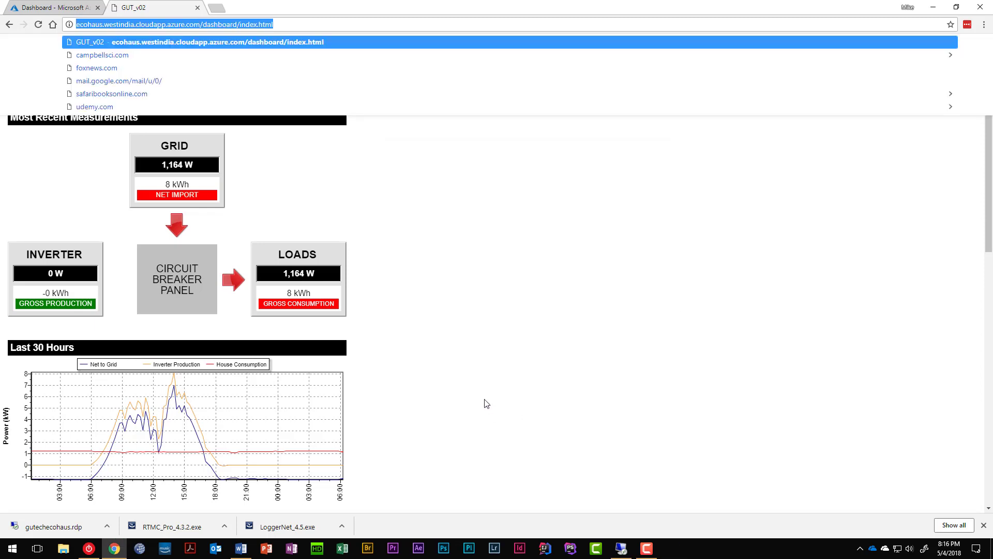
{"action": "key", "text": "Return"}
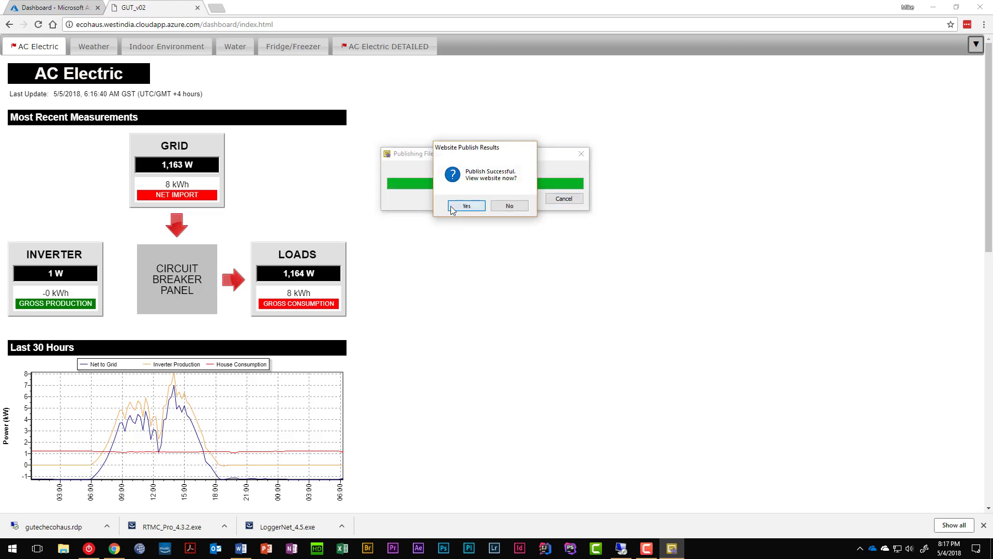
Step: Accept viewing the published site and clear the address suggestions to see the GUtech EcoHouse dashboard
{"action": "left_click", "coordinate": [465, 205]}
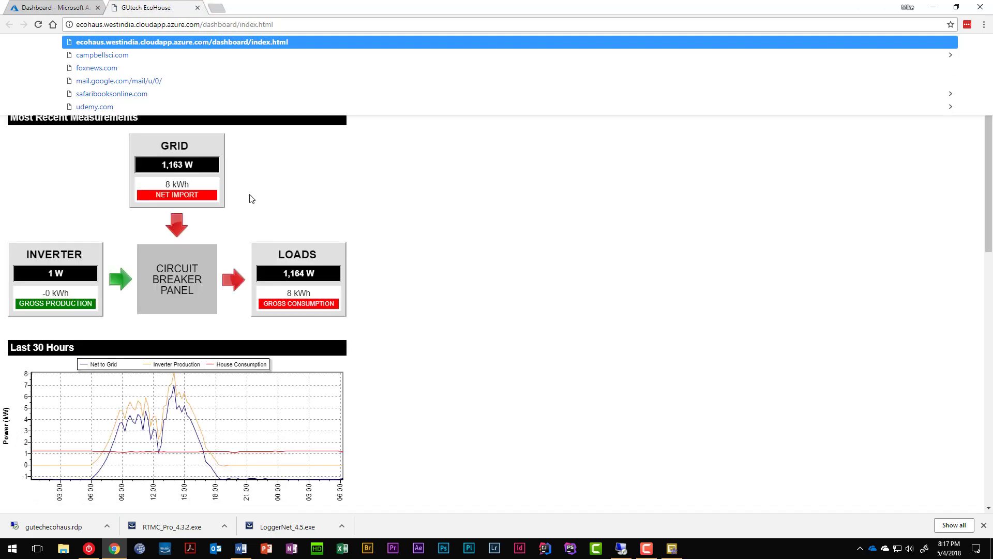
{"action": "left_click", "coordinate": [71, 175]}
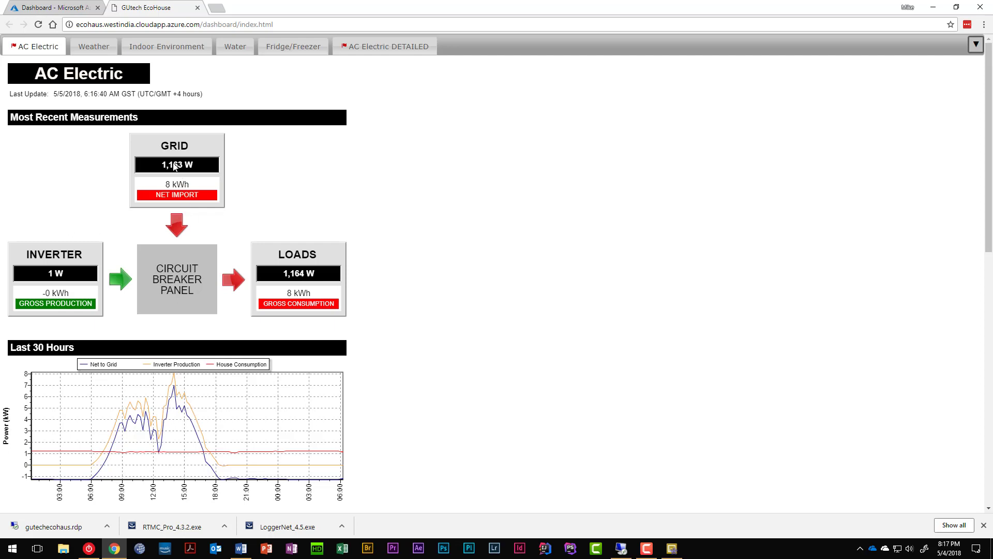